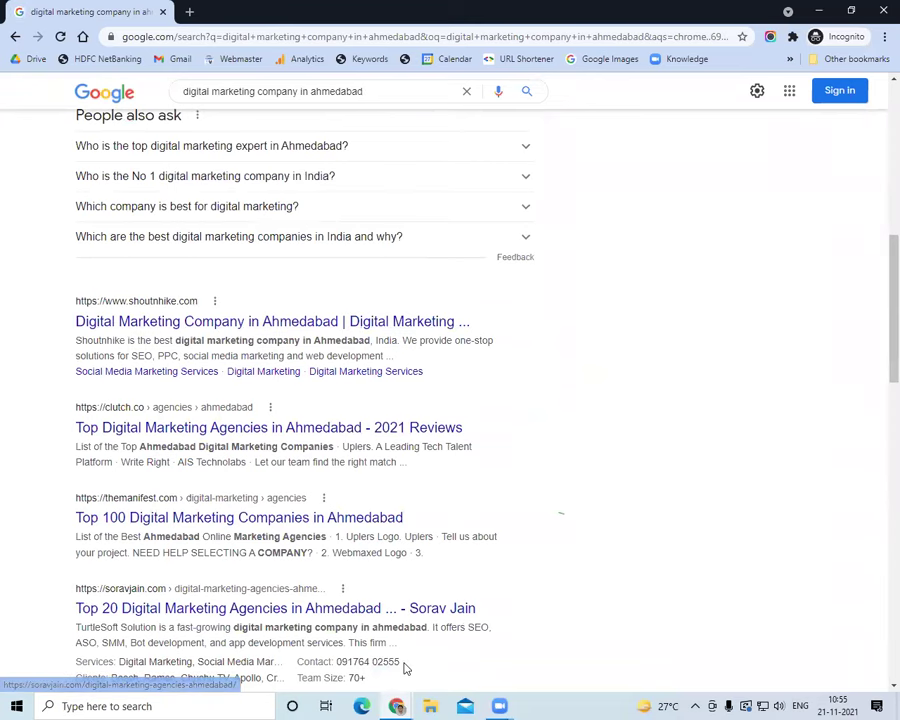
Load Google Analytics from its bookmark in a new tab and dismiss the missing-permissions notice
{"action": "key", "text": "alt+Tab"}
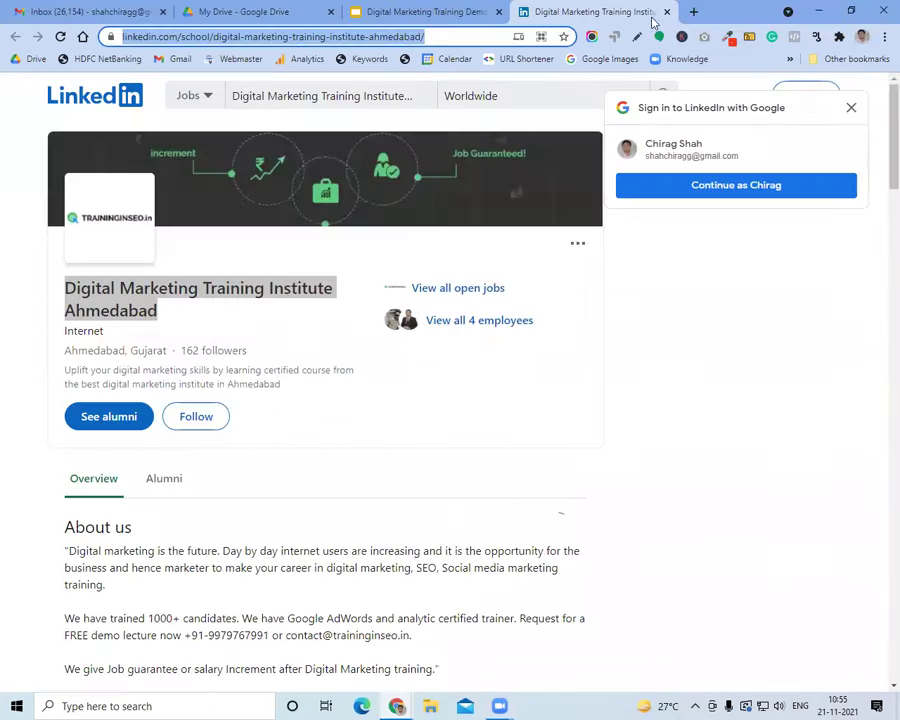
{"action": "left_click", "coordinate": [693, 12]}
{"action": "left_click_drag", "start_coordinate": [304, 59], "coordinate": [316, 38]}
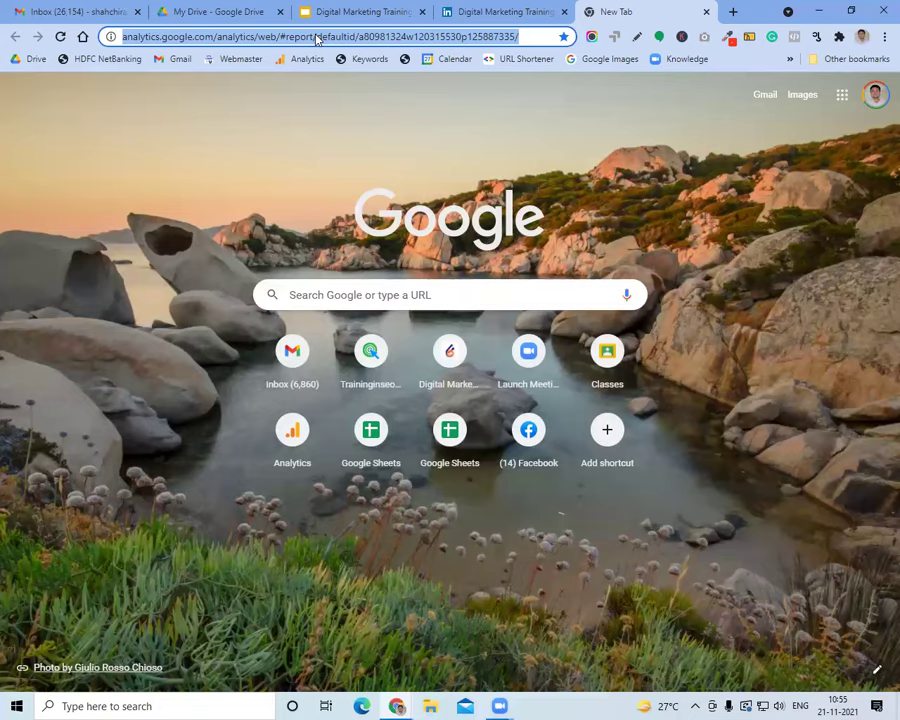
{"action": "key", "text": "Return"}
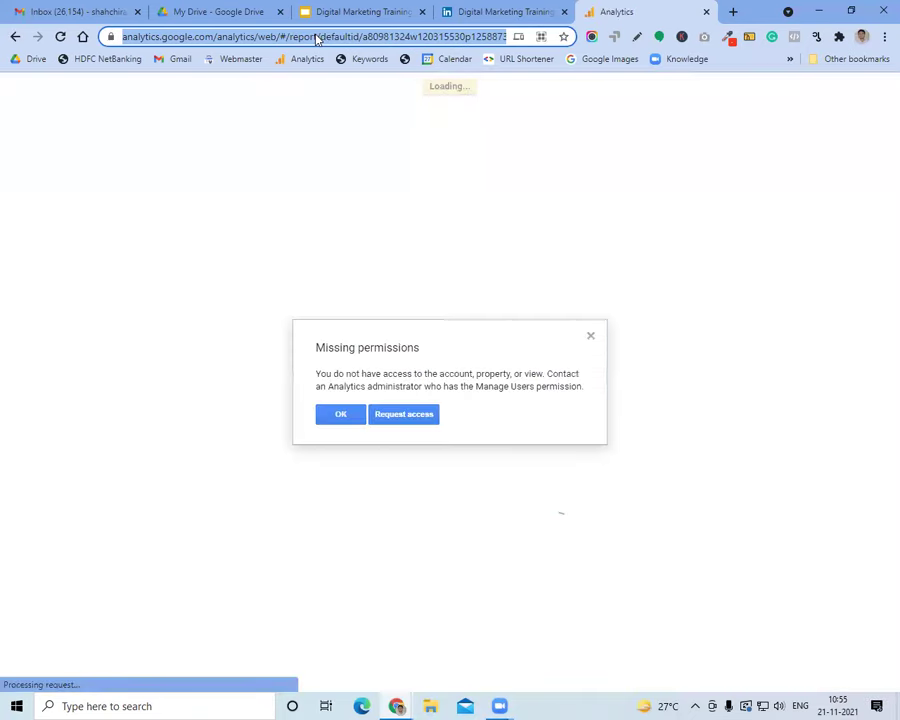
{"action": "left_click", "coordinate": [329, 419]}
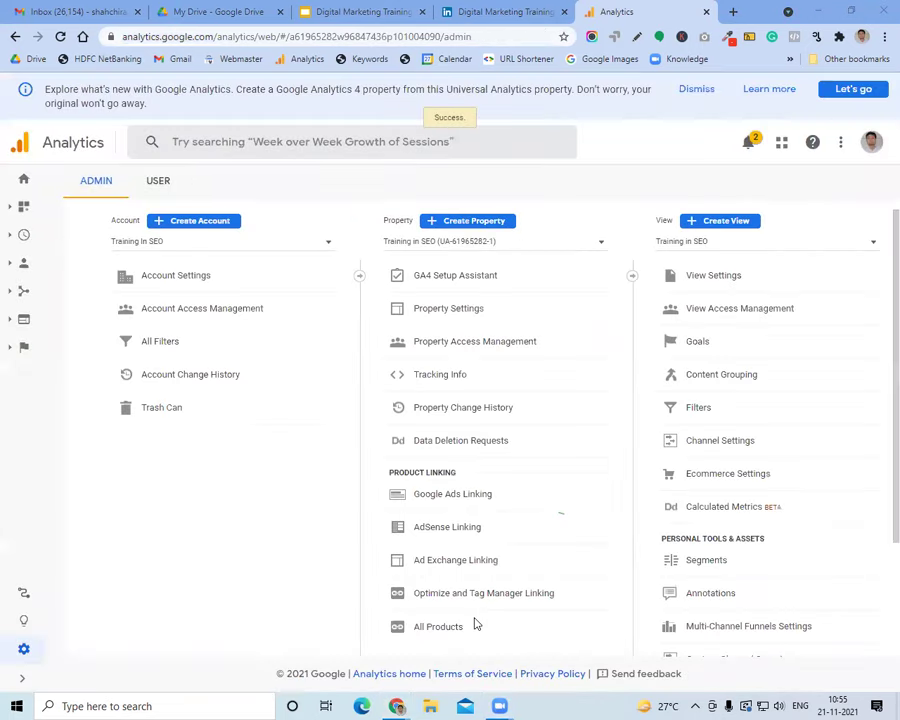
Switch to the Shoutnhike.com view and open the Conversions > Goals Overview report
{"action": "left_click", "coordinate": [170, 150]}
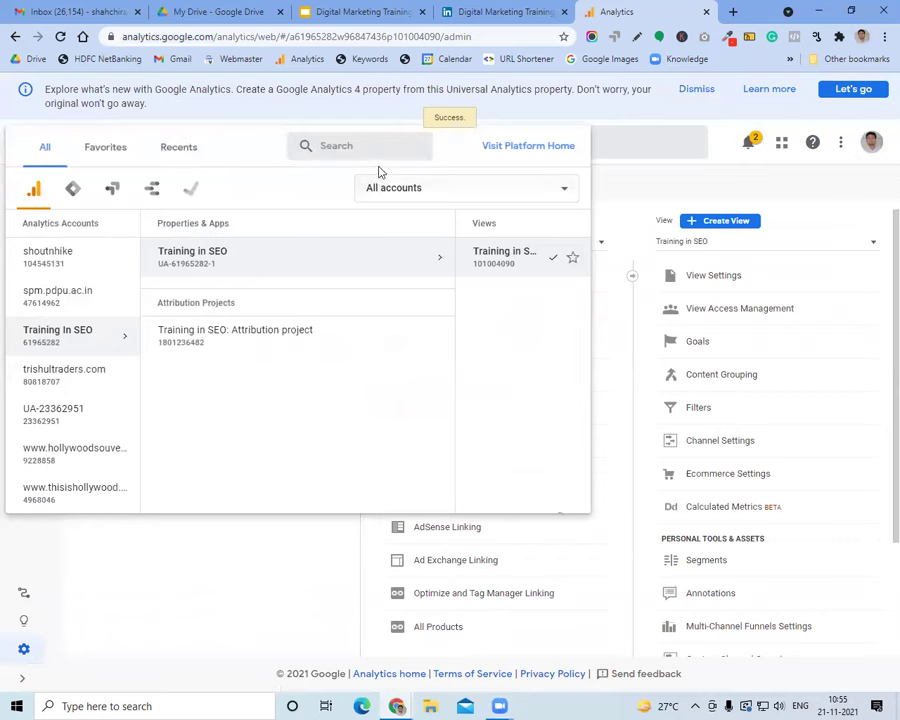
{"action": "left_click", "coordinate": [356, 147]}
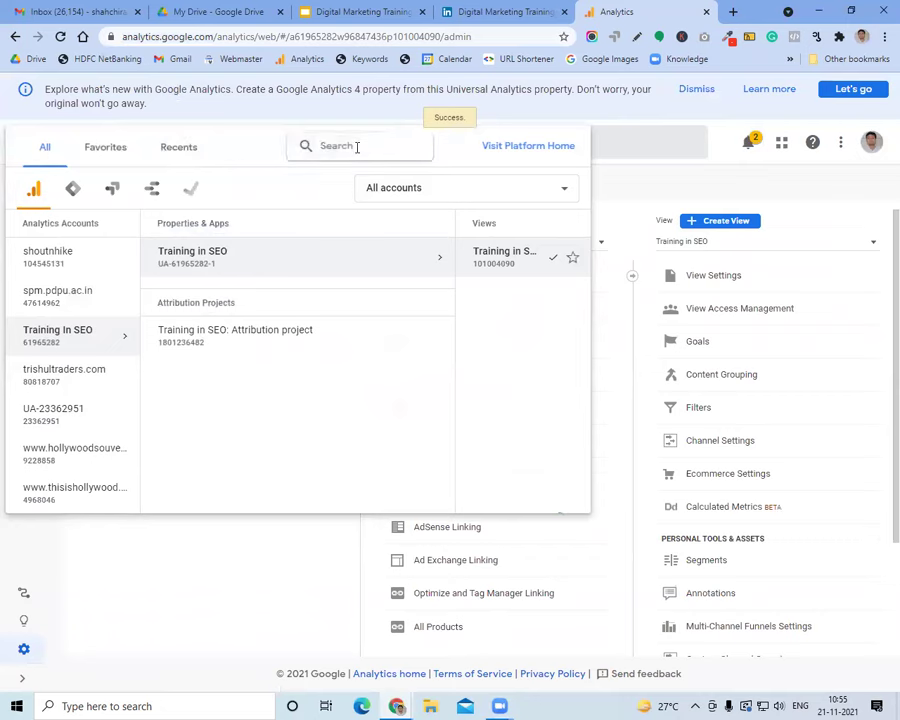
{"action": "left_click", "coordinate": [34, 256]}
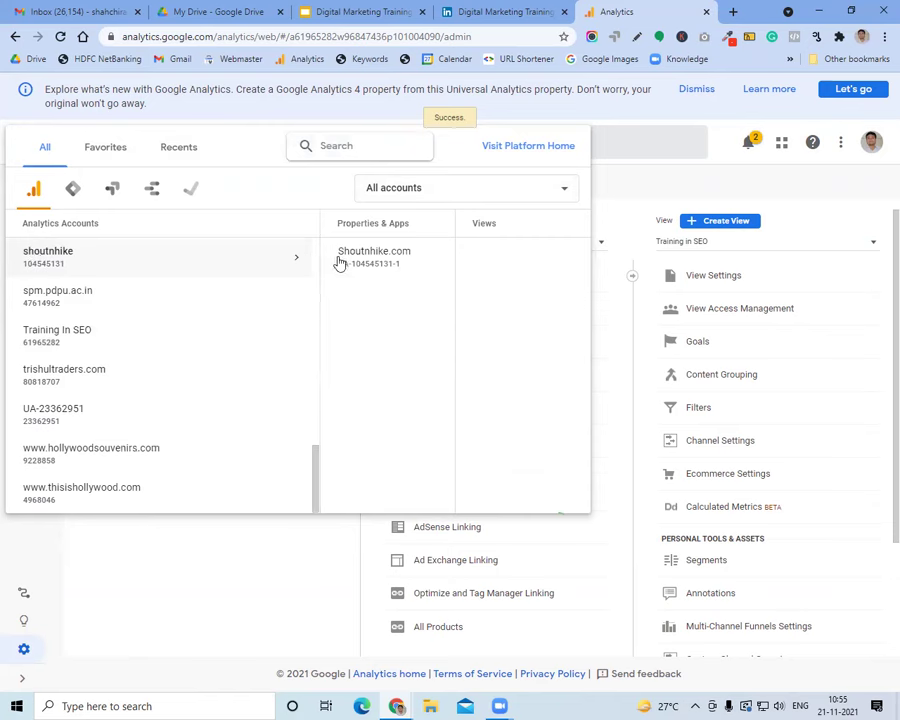
{"action": "left_click", "coordinate": [468, 270]}
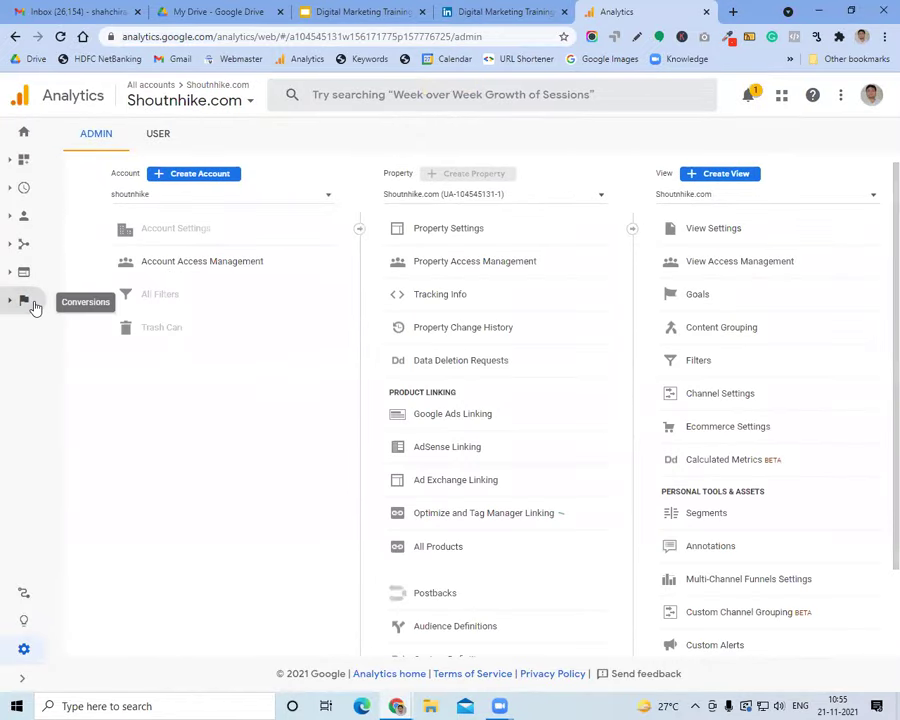
{"action": "left_click", "coordinate": [28, 302]}
{"action": "left_click", "coordinate": [60, 353]}
{"action": "left_click", "coordinate": [86, 386]}
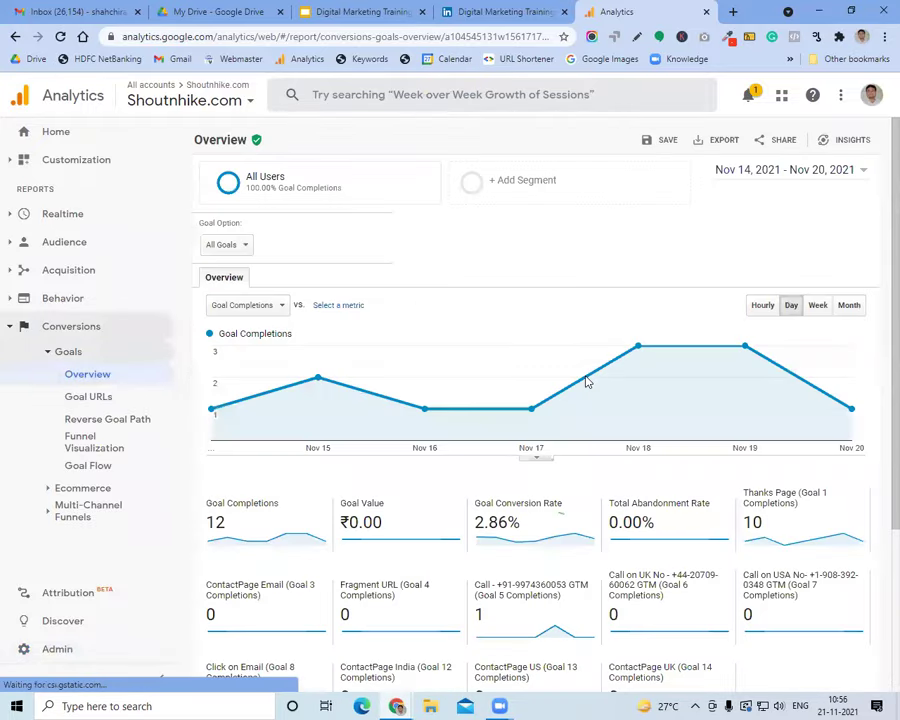
Set the report's date range to the last 30 days
{"action": "left_click", "coordinate": [730, 169]}
{"action": "left_click", "coordinate": [770, 194]}
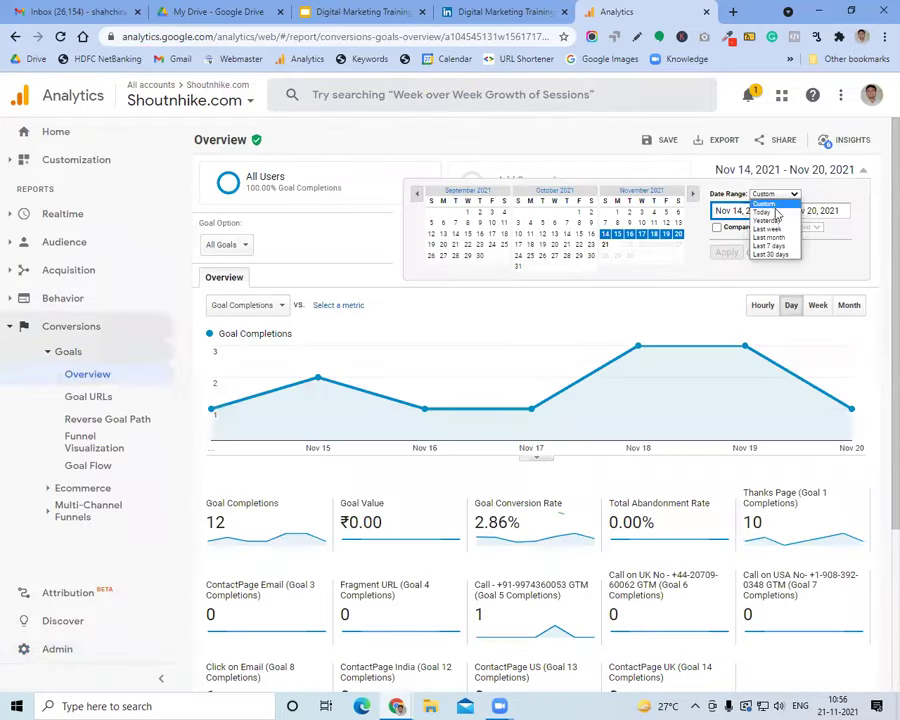
{"action": "left_click", "coordinate": [770, 255]}
{"action": "left_click", "coordinate": [724, 253]}
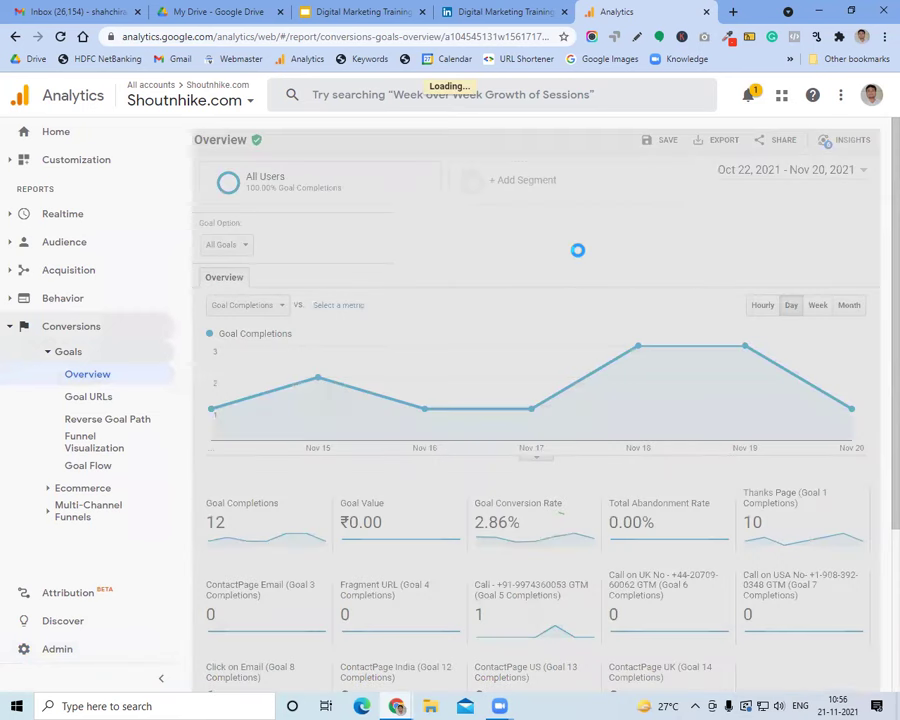
Highlight the 42 goal completions and break them down by Source / Medium
{"action": "scroll", "coordinate": [577, 254], "scroll_direction": "down", "scroll_amount": 4}
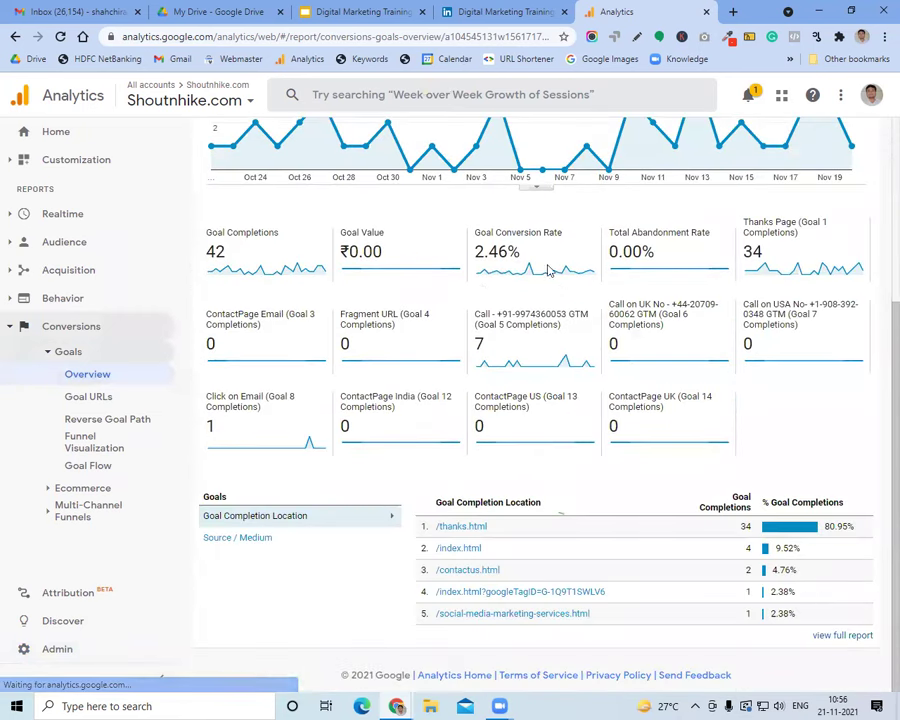
{"action": "double_click", "coordinate": [215, 251]}
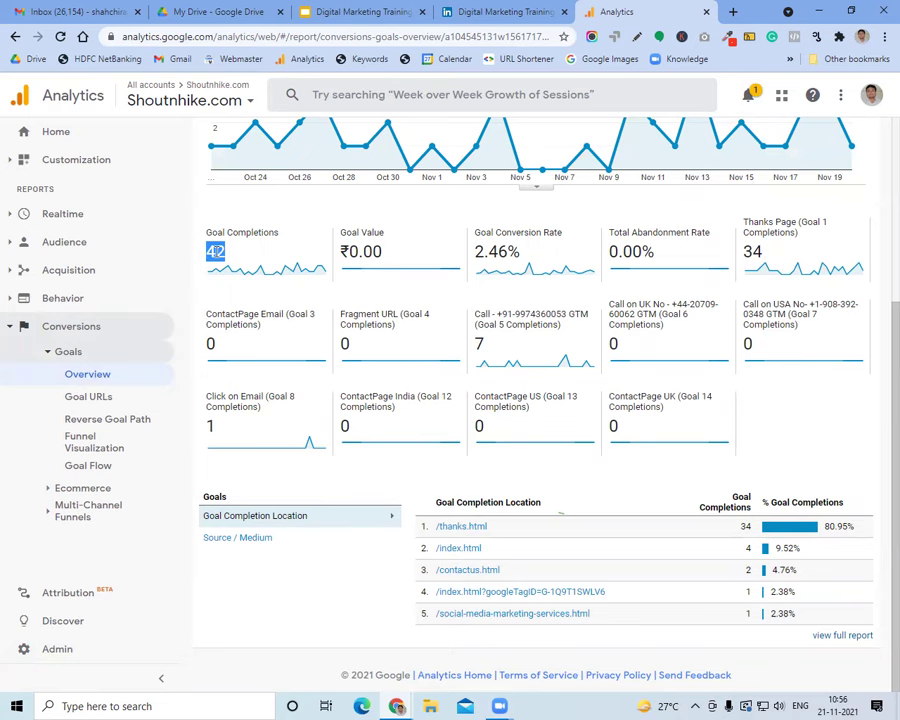
{"action": "scroll", "coordinate": [382, 266], "scroll_direction": "up", "scroll_amount": 3}
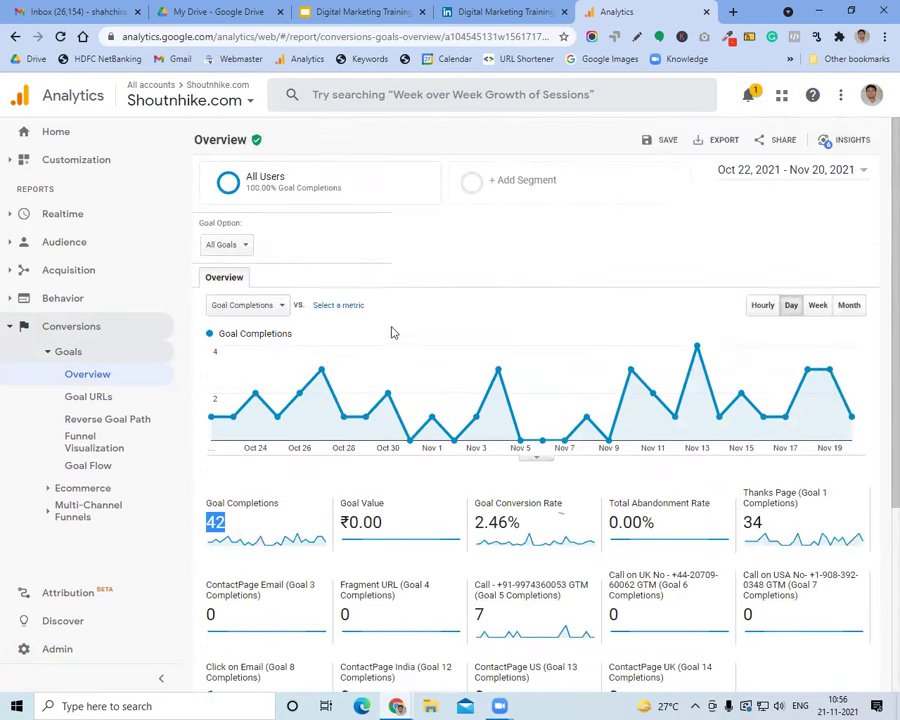
{"action": "scroll", "coordinate": [391, 331], "scroll_direction": "down", "scroll_amount": 3}
{"action": "left_click", "coordinate": [252, 539]}
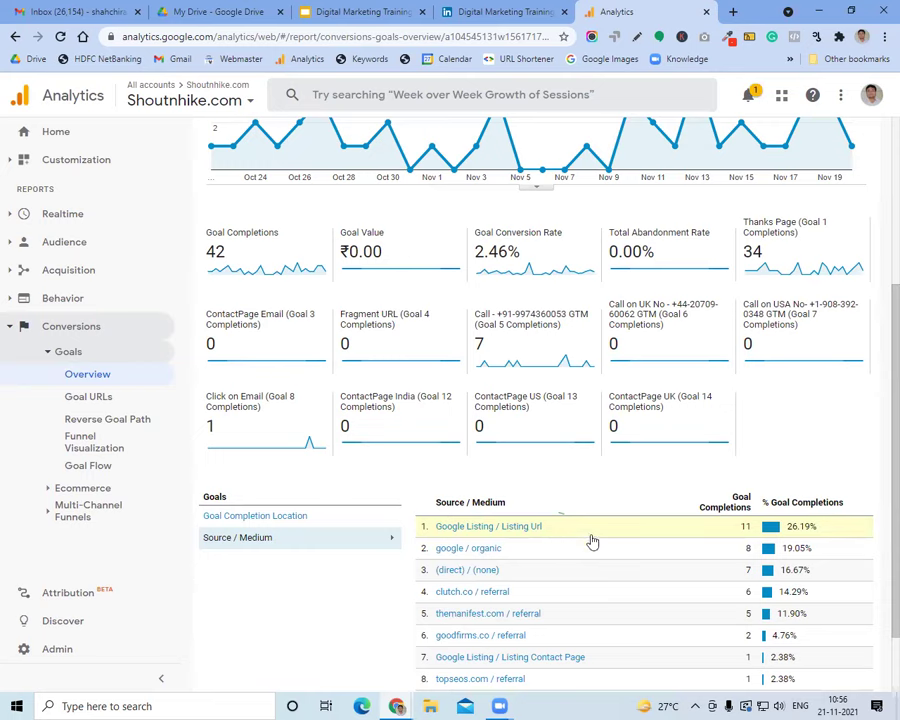
Highlight the first and second bullet points on the 'At the End of the Course' slide
{"action": "left_click", "coordinate": [350, 11]}
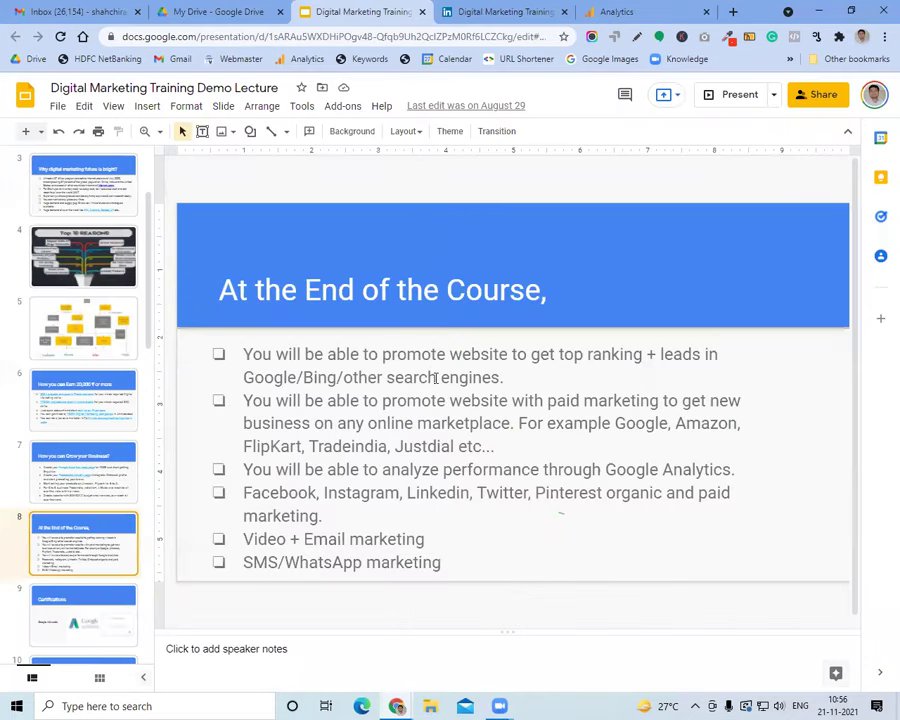
{"action": "triple_click", "coordinate": [398, 364]}
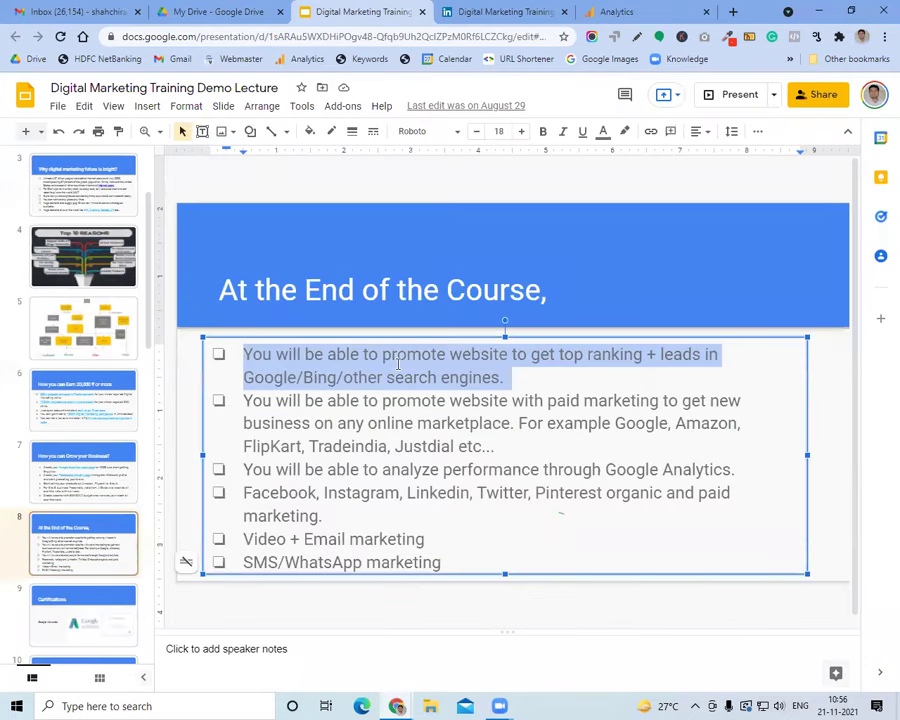
{"action": "left_click", "coordinate": [408, 399]}
{"action": "double_click", "coordinate": [408, 399]}
{"action": "left_click", "coordinate": [408, 399]}
{"action": "triple_click", "coordinate": [408, 399]}
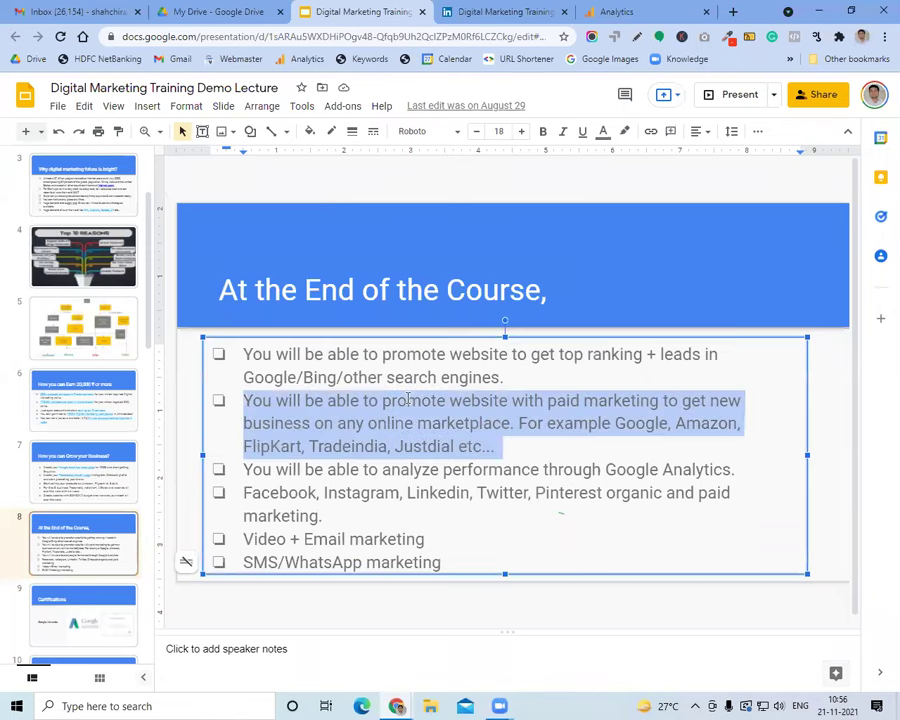
{"action": "left_click", "coordinate": [733, 11]}
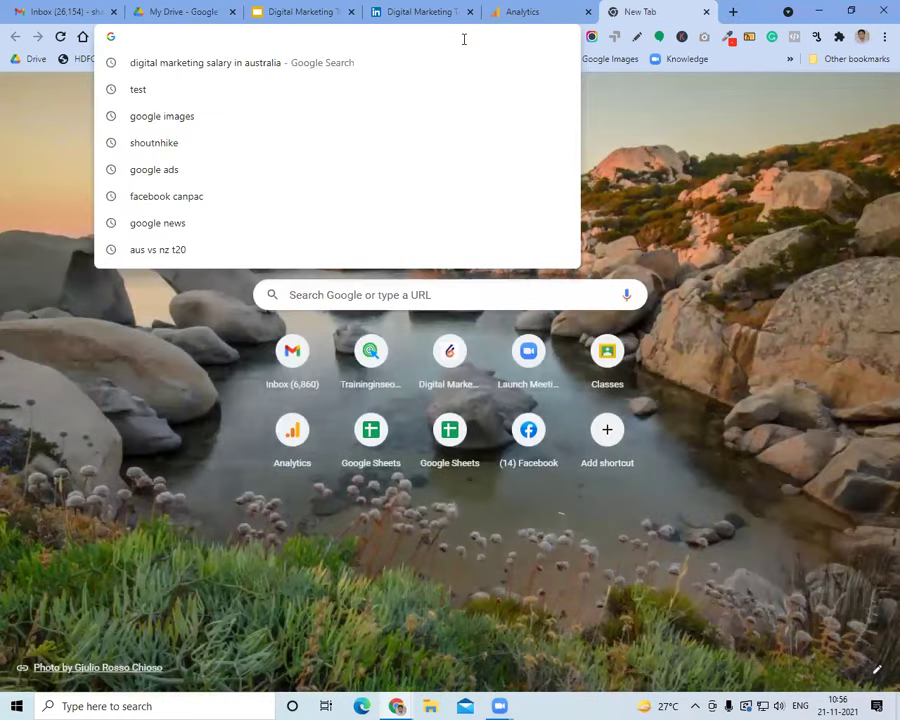
Search Google for 'google ads' and look over the results
{"action": "type", "text": "google ads"}
{"action": "key", "text": "Return"}
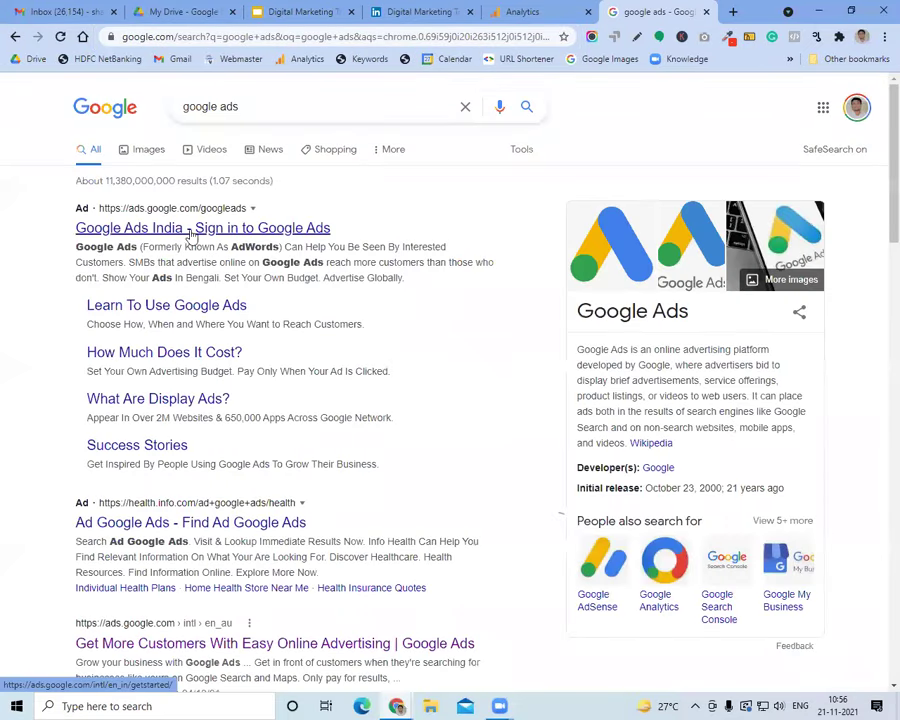
{"action": "scroll", "coordinate": [207, 512], "scroll_direction": "down", "scroll_amount": 8}
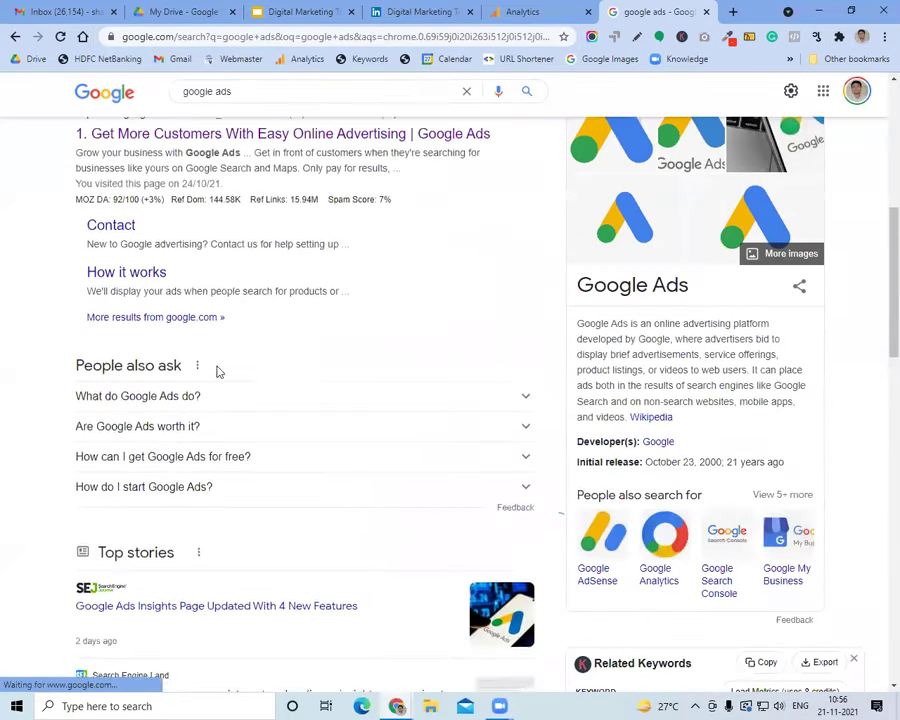
{"action": "scroll", "coordinate": [220, 451], "scroll_direction": "up", "scroll_amount": 4}
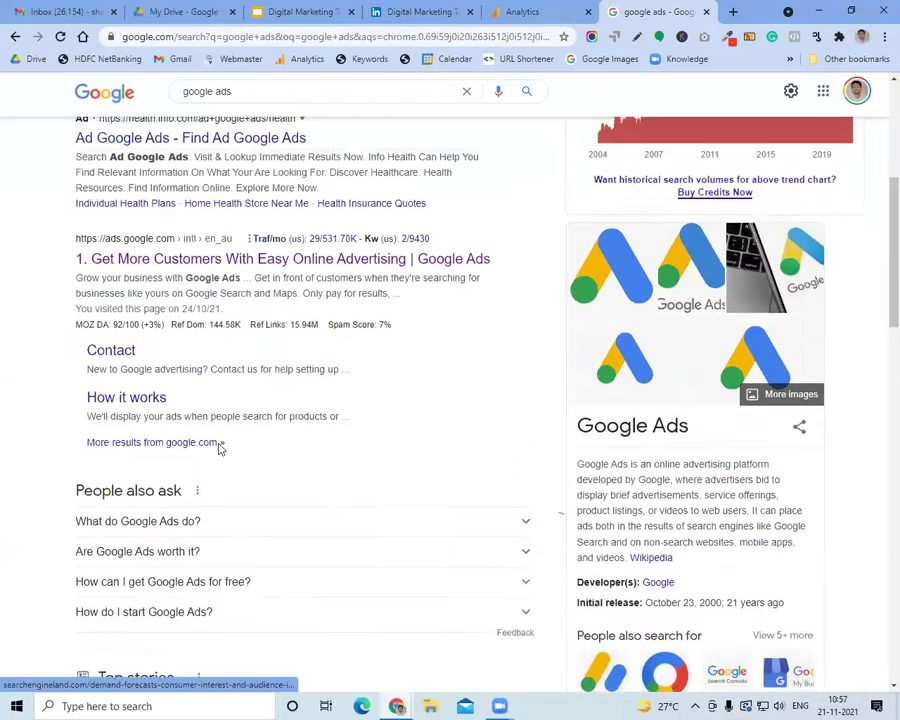
{"action": "scroll", "coordinate": [220, 451], "scroll_direction": "down", "scroll_amount": 3}
{"action": "scroll", "coordinate": [220, 451], "scroll_direction": "up", "scroll_amount": 3}
Open the official ads.google.com site, close the results tab, and sign in
{"action": "left_click", "coordinate": [214, 257]}
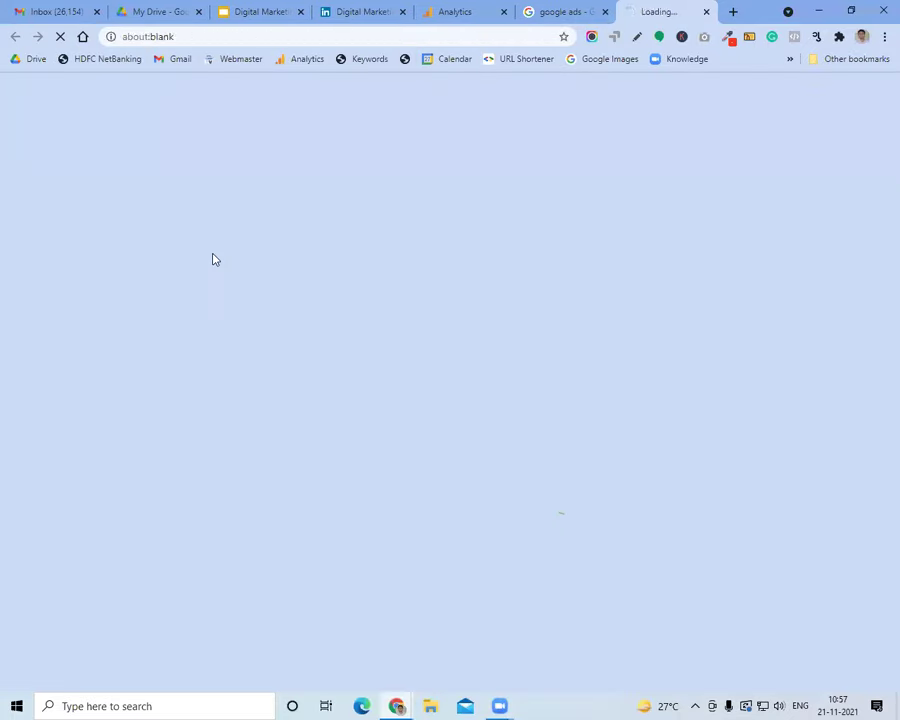
{"action": "left_click", "coordinate": [590, 14]}
{"action": "left_click", "coordinate": [604, 12]}
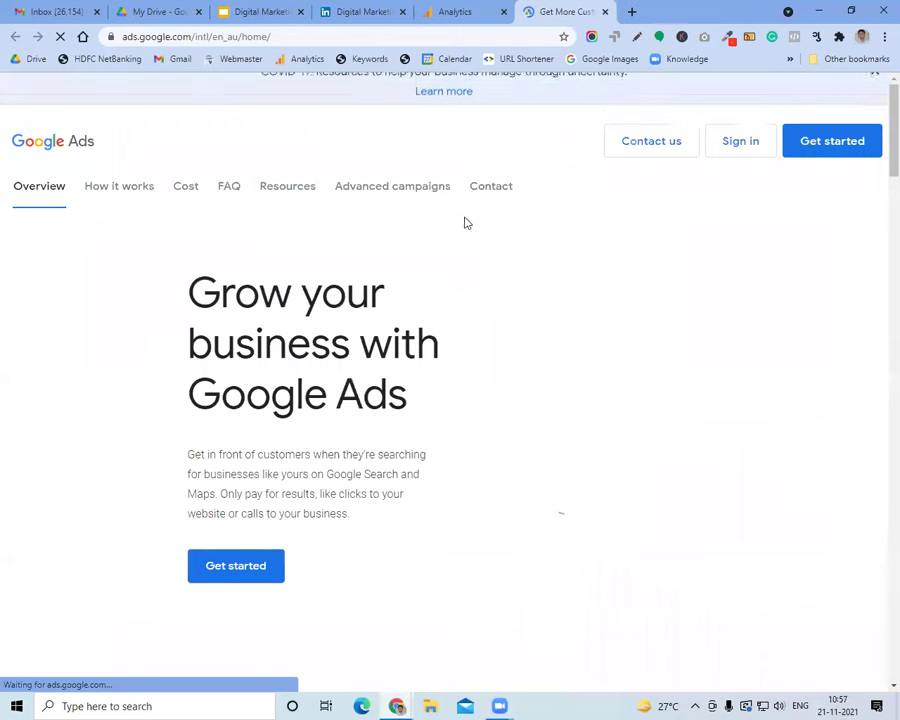
{"action": "left_click", "coordinate": [740, 148]}
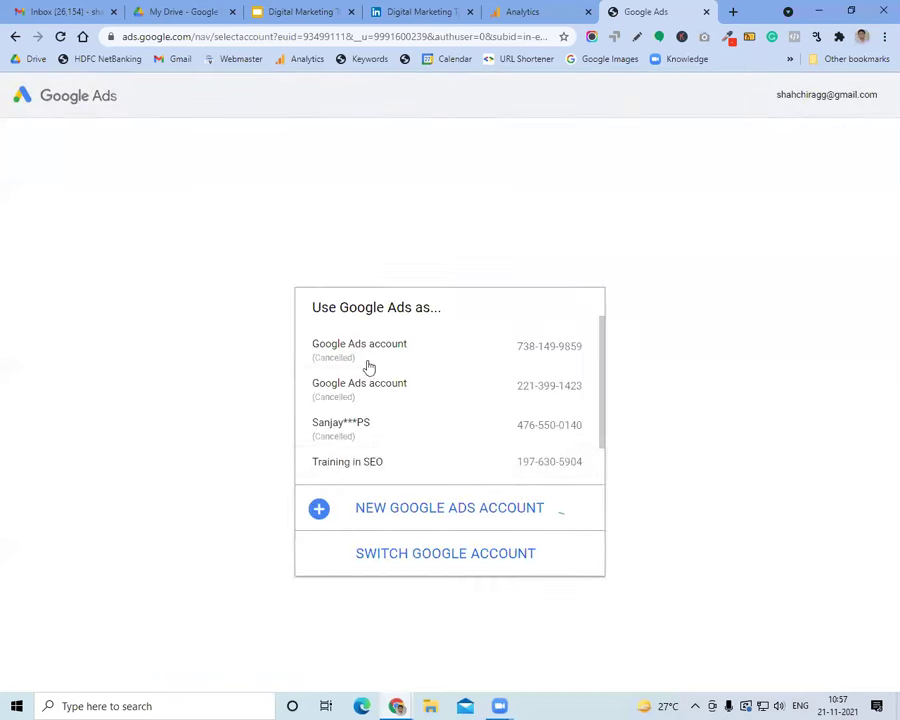
Enter the ShoutnHike manager account and list its client accounts
{"action": "scroll", "coordinate": [380, 427], "scroll_direction": "down", "scroll_amount": 1}
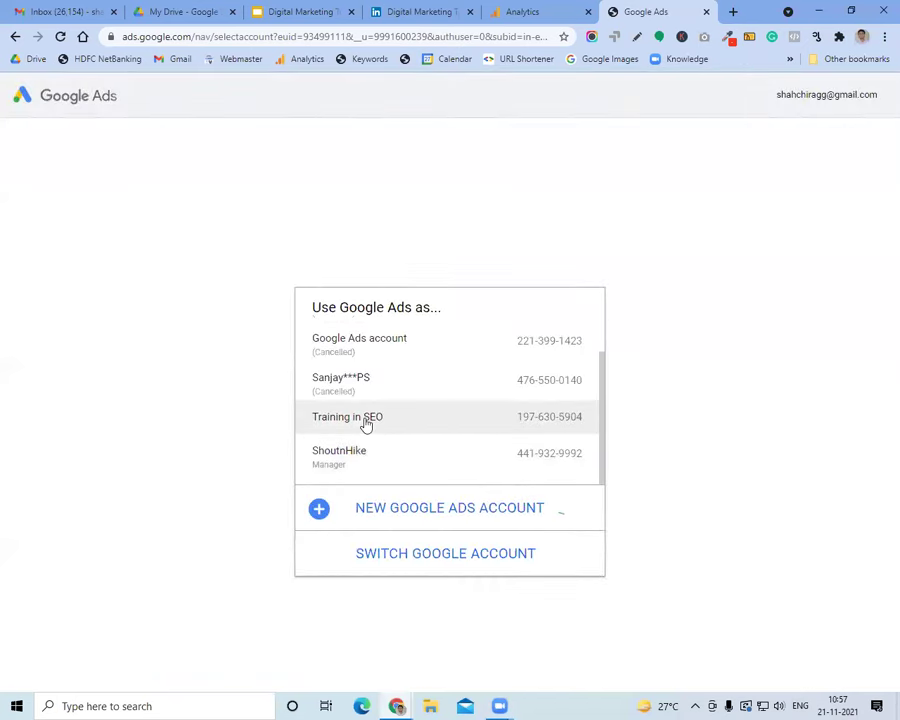
{"action": "left_click", "coordinate": [382, 457]}
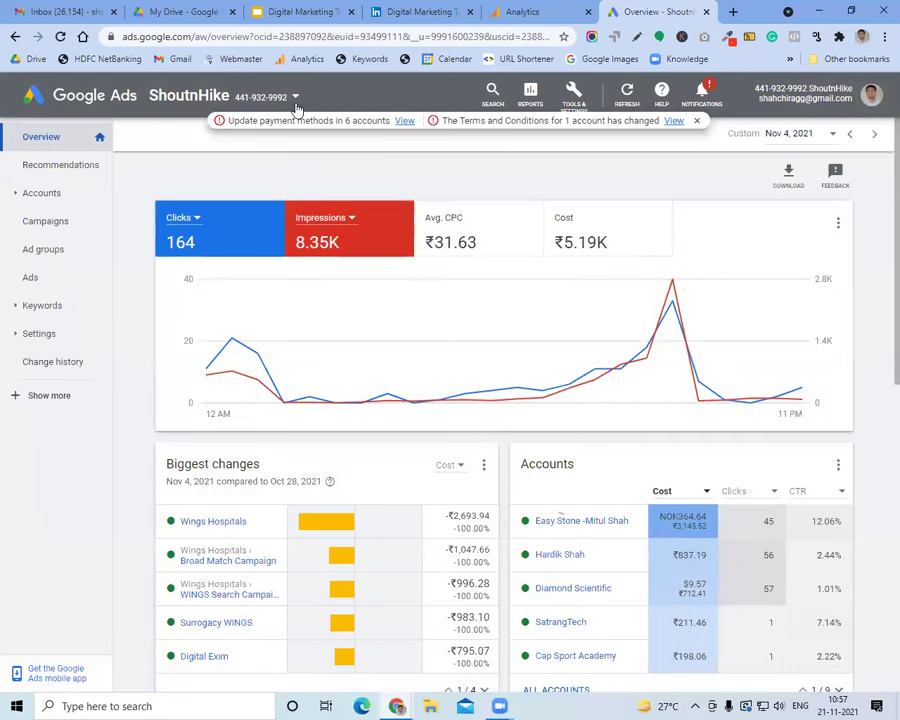
{"action": "left_click", "coordinate": [292, 102]}
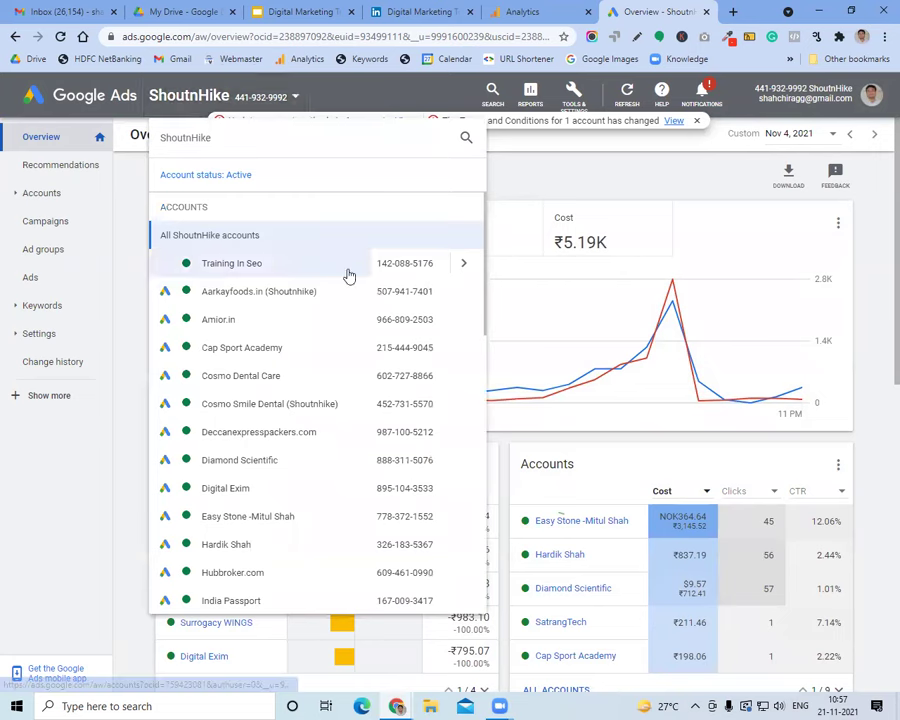
Search the clients for 't', switch into Training in SEO, and open the Full Course campaign
{"action": "scroll", "coordinate": [352, 300], "scroll_direction": "down", "scroll_amount": 12}
{"action": "scroll", "coordinate": [349, 341], "scroll_direction": "up", "scroll_amount": 8}
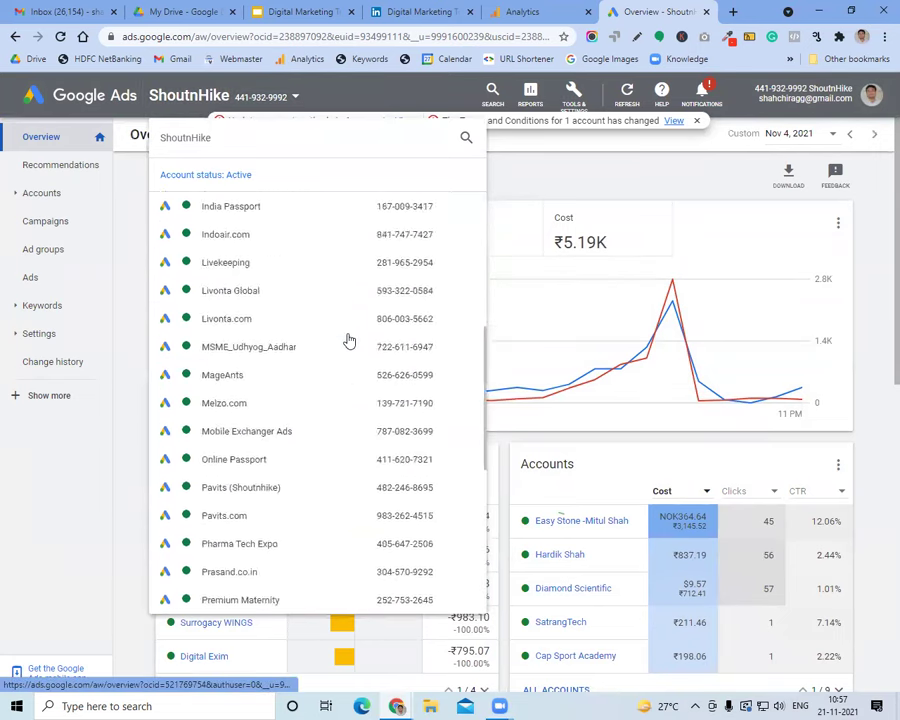
{"action": "scroll", "coordinate": [349, 341], "scroll_direction": "up", "scroll_amount": 5}
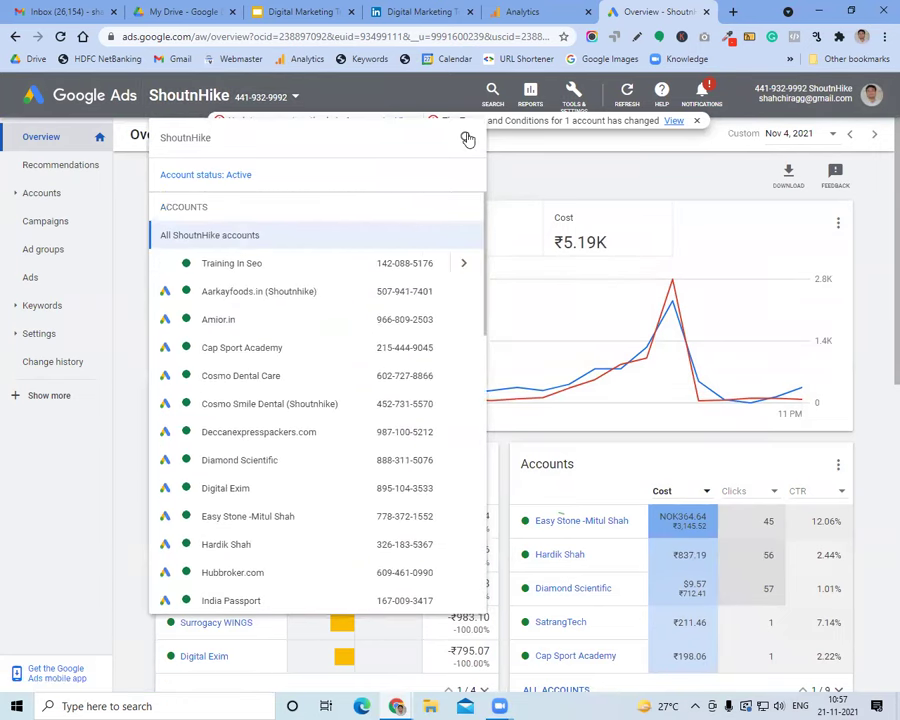
{"action": "left_click", "coordinate": [467, 138]}
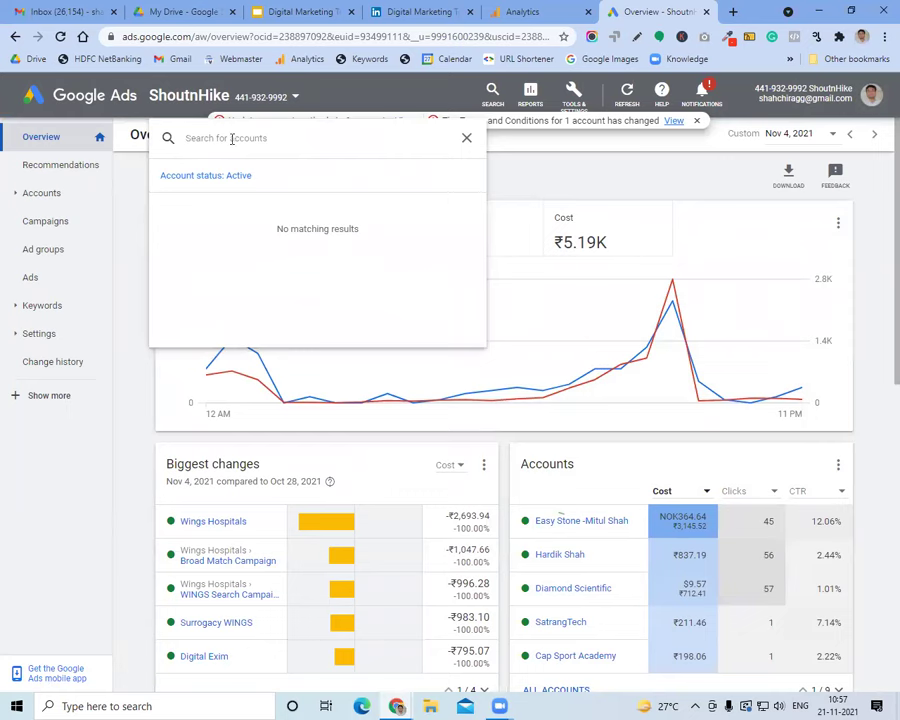
{"action": "type", "text": "training"}
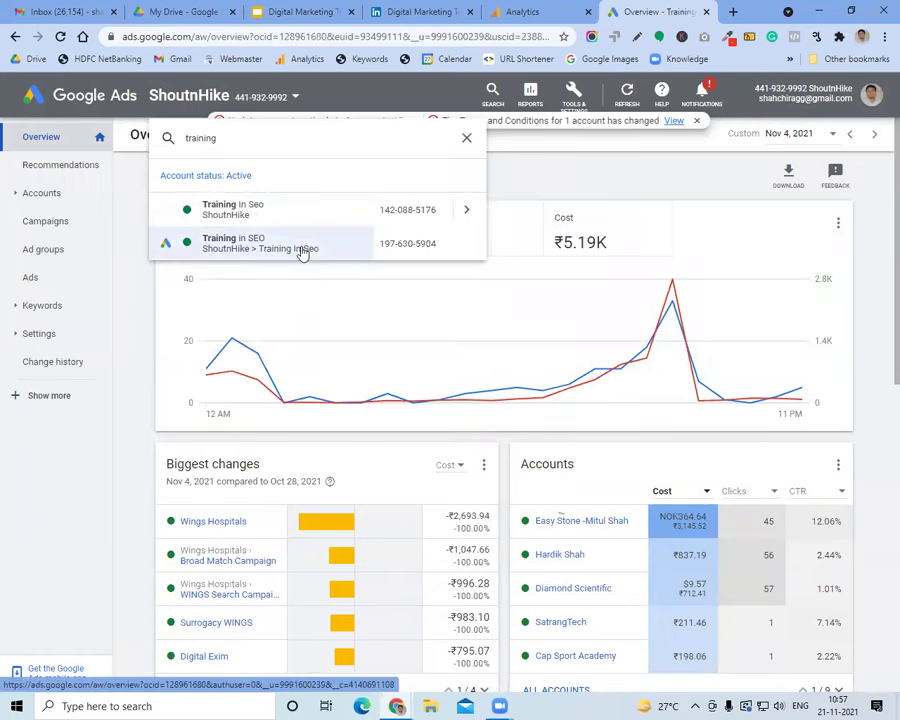
{"action": "left_click", "coordinate": [305, 252]}
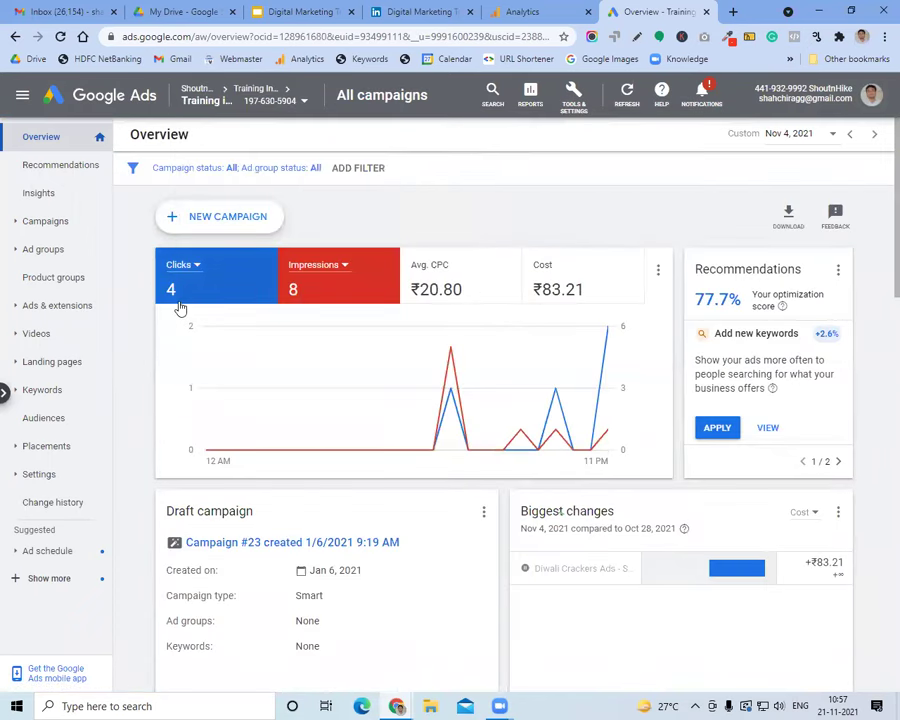
{"action": "left_click", "coordinate": [32, 221]}
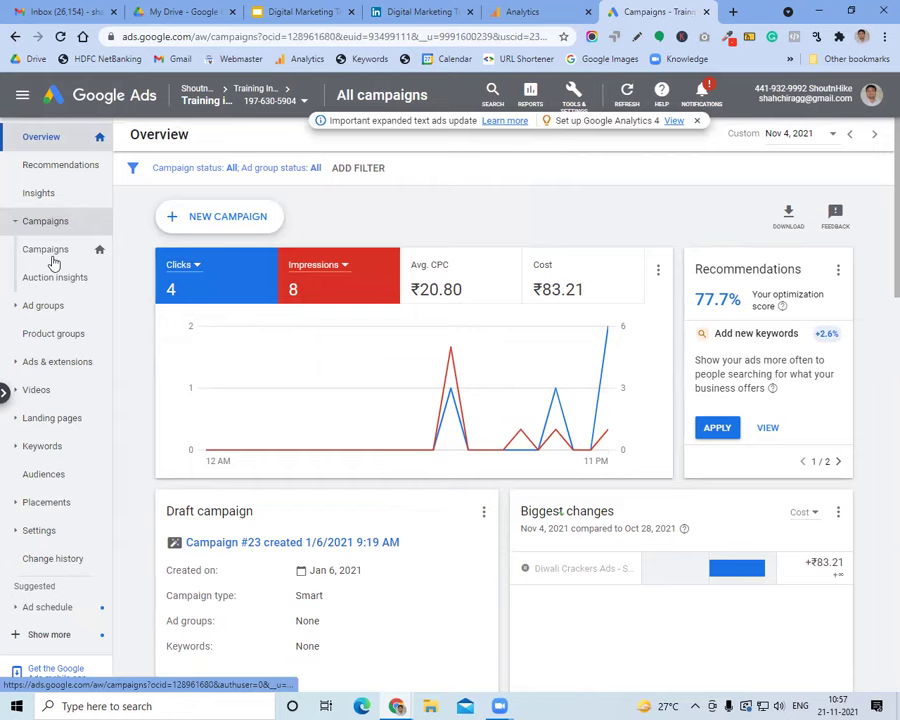
{"action": "left_click", "coordinate": [229, 263]}
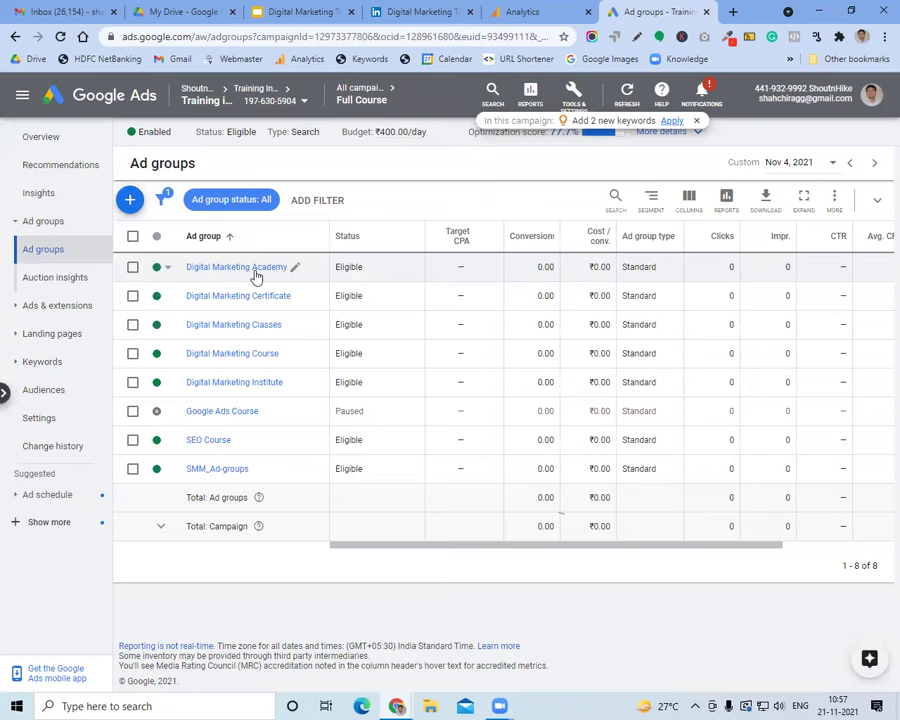
Set the date range to the last 30 days and open the Digital Marketing Academy ad group
{"action": "left_click", "coordinate": [776, 164]}
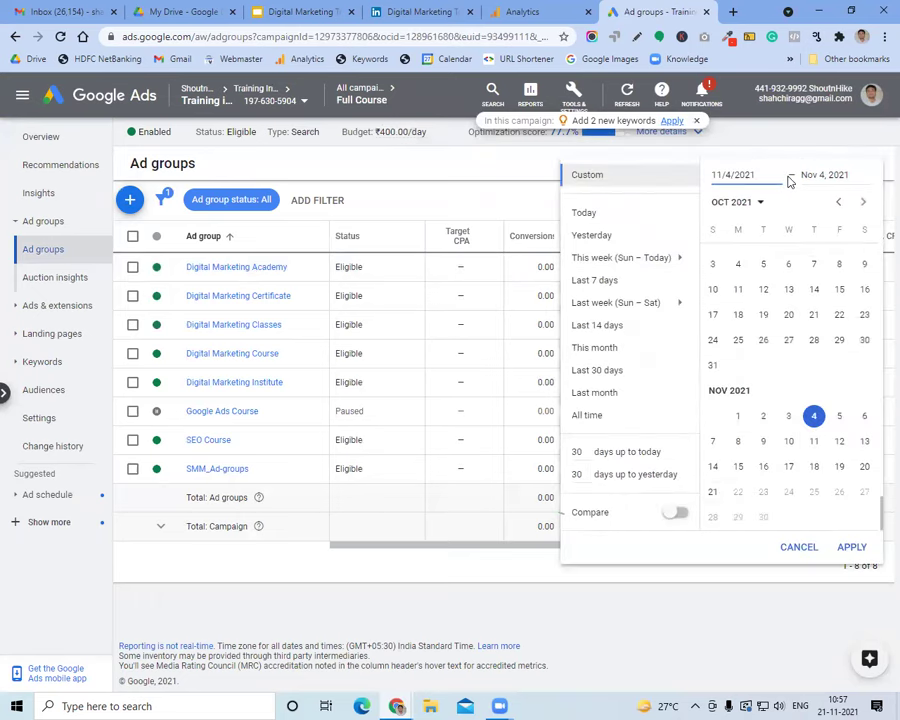
{"action": "left_click", "coordinate": [604, 371]}
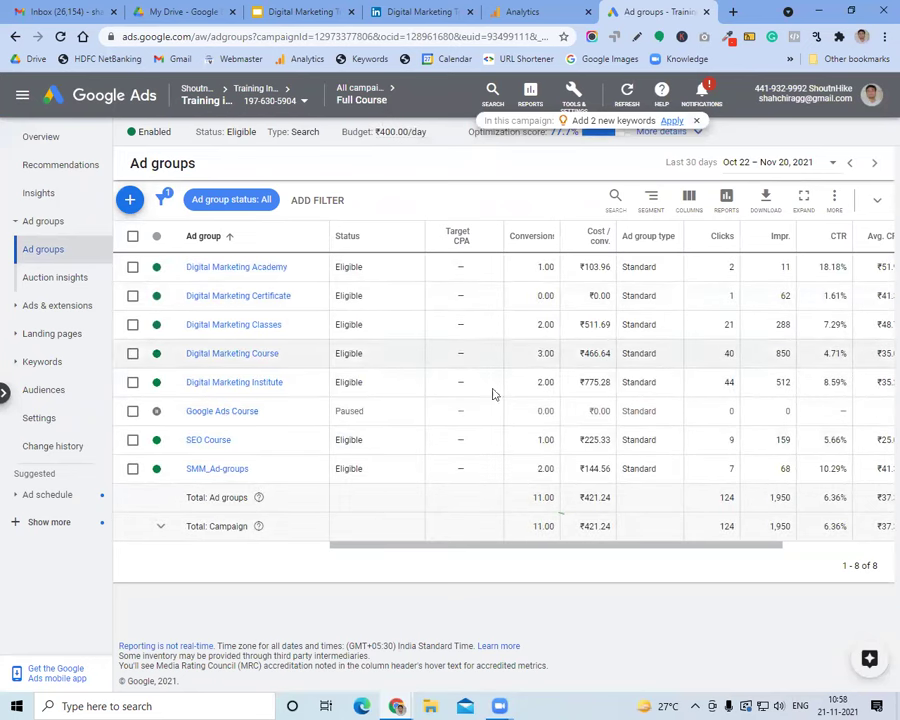
{"action": "left_click", "coordinate": [254, 274]}
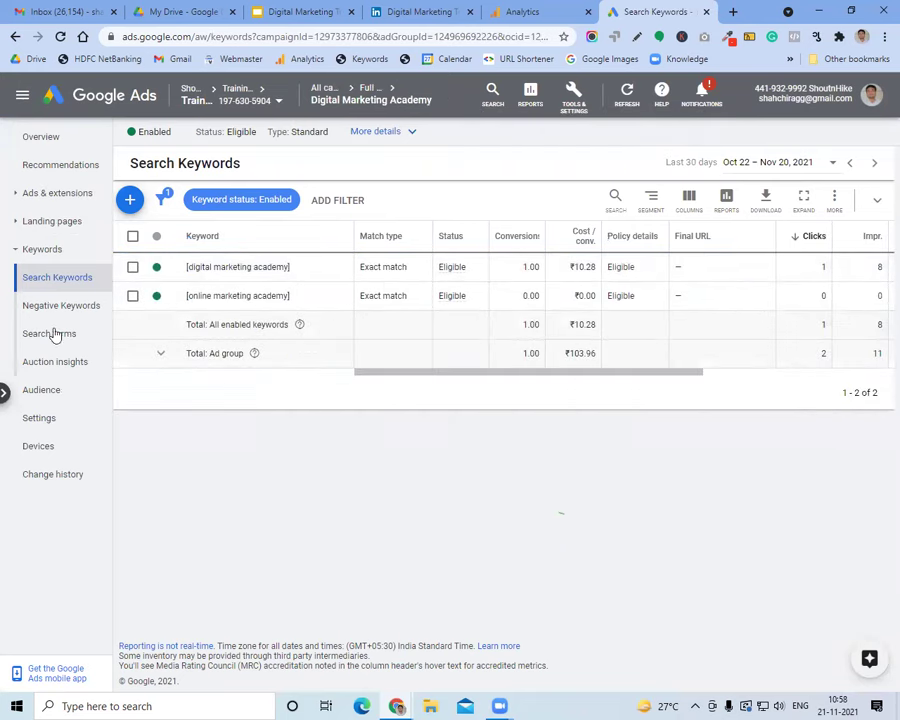
View the ad group's ads under Ads & extensions, then return to the lecture slides
{"action": "left_click", "coordinate": [37, 251]}
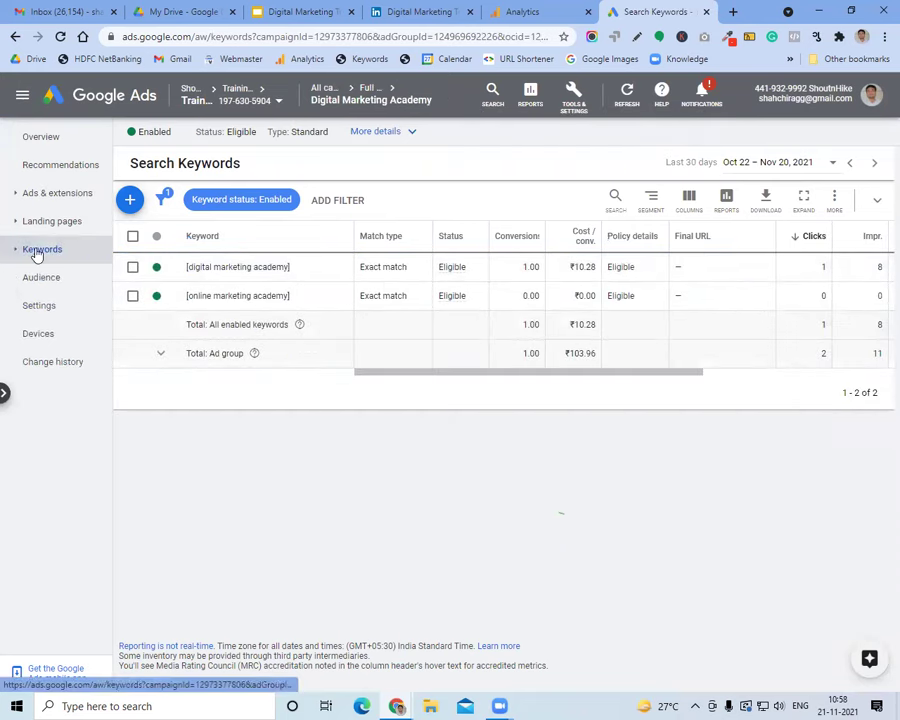
{"action": "left_click", "coordinate": [44, 194]}
{"action": "left_click", "coordinate": [54, 228]}
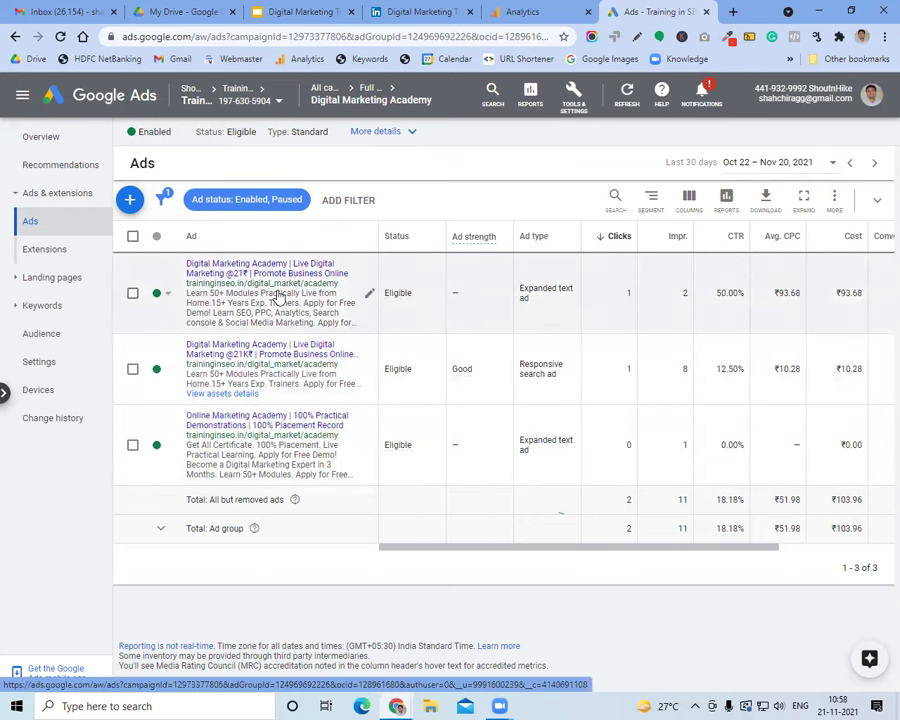
{"action": "left_click", "coordinate": [303, 11]}
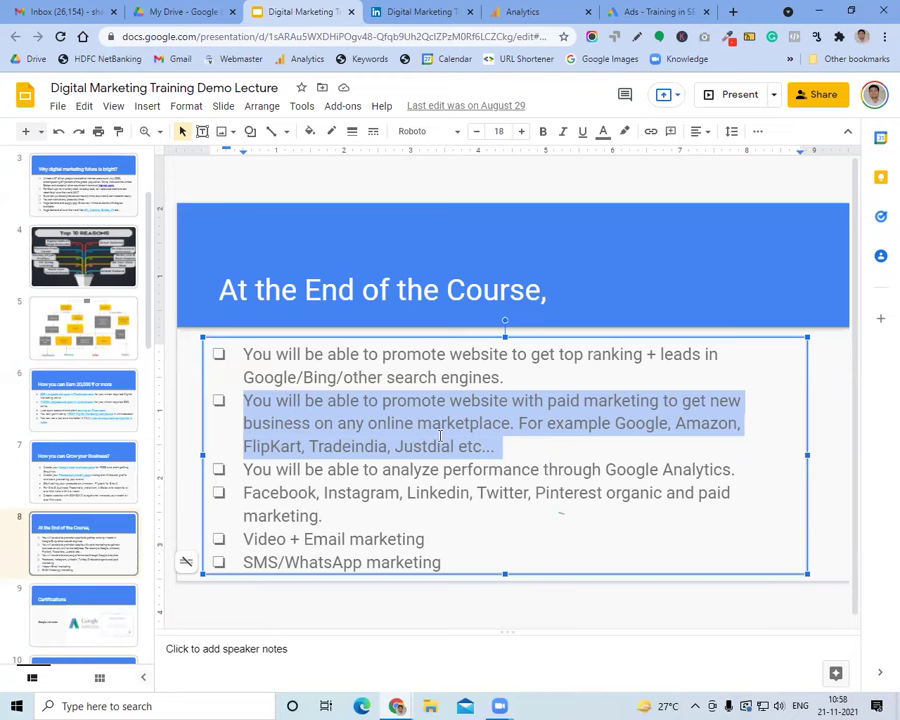
{"action": "triple_click", "coordinate": [431, 376]}
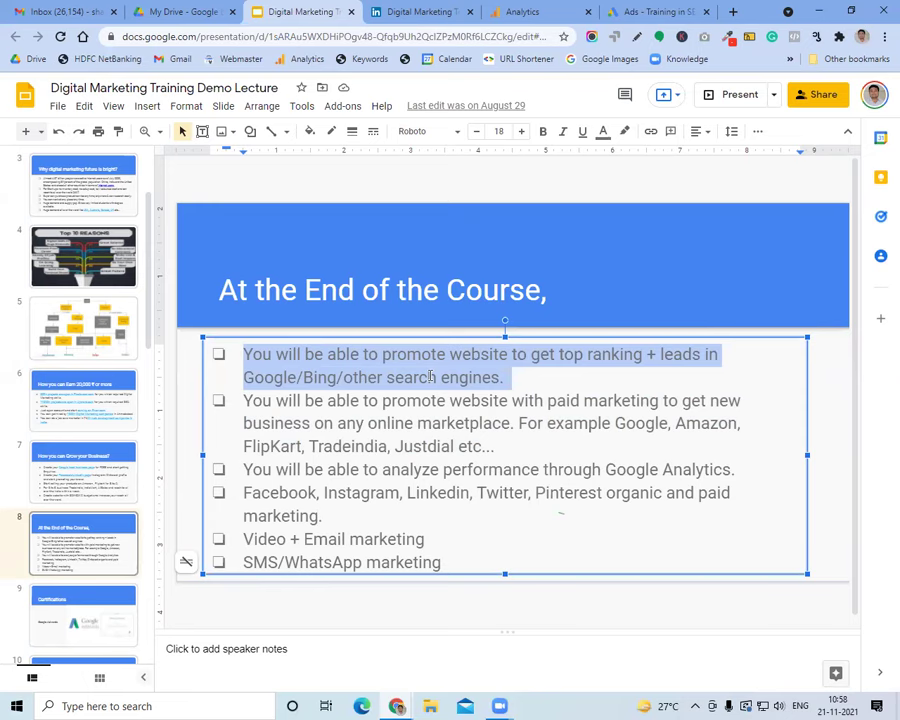
{"action": "left_click_drag", "start_coordinate": [495, 446], "coordinate": [361, 421]}
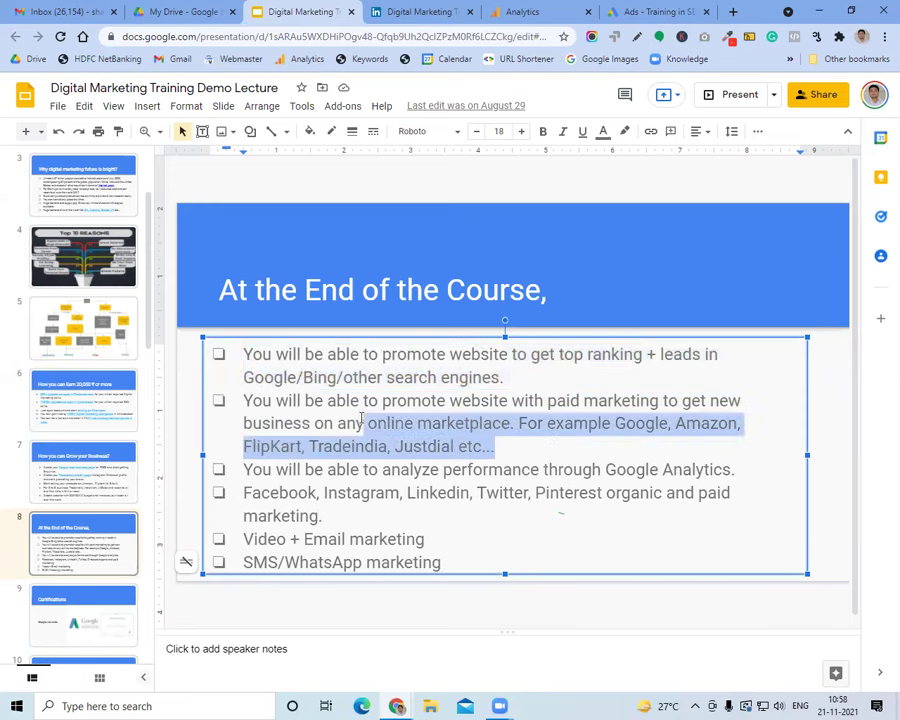
{"action": "triple_click", "coordinate": [361, 421]}
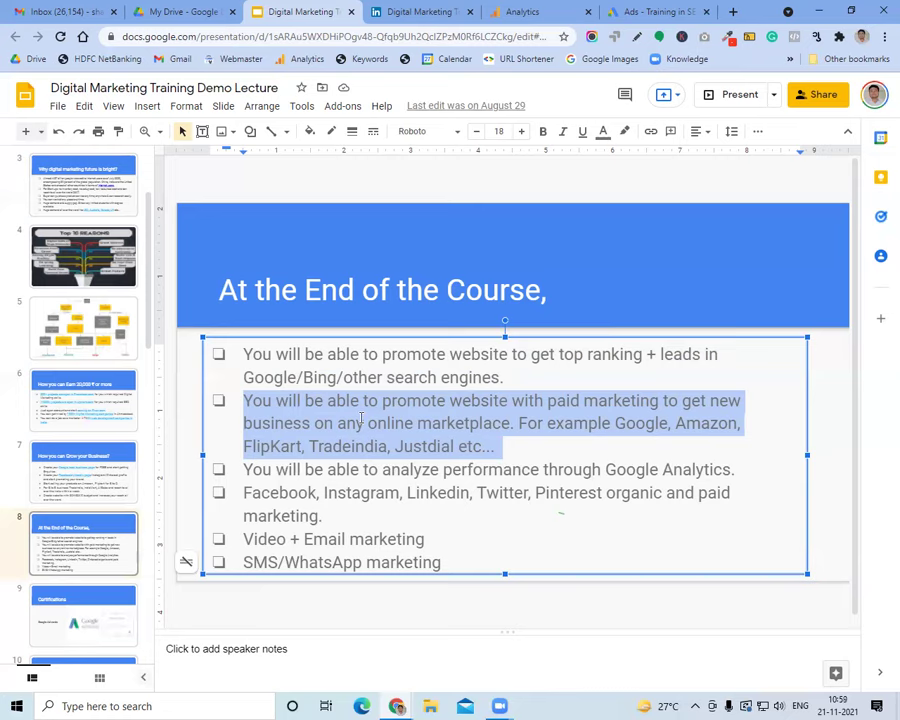
Point out the first ad's ₹93.68 cost against the ₹103.96 total in the Ads table
{"action": "left_click", "coordinate": [670, 10]}
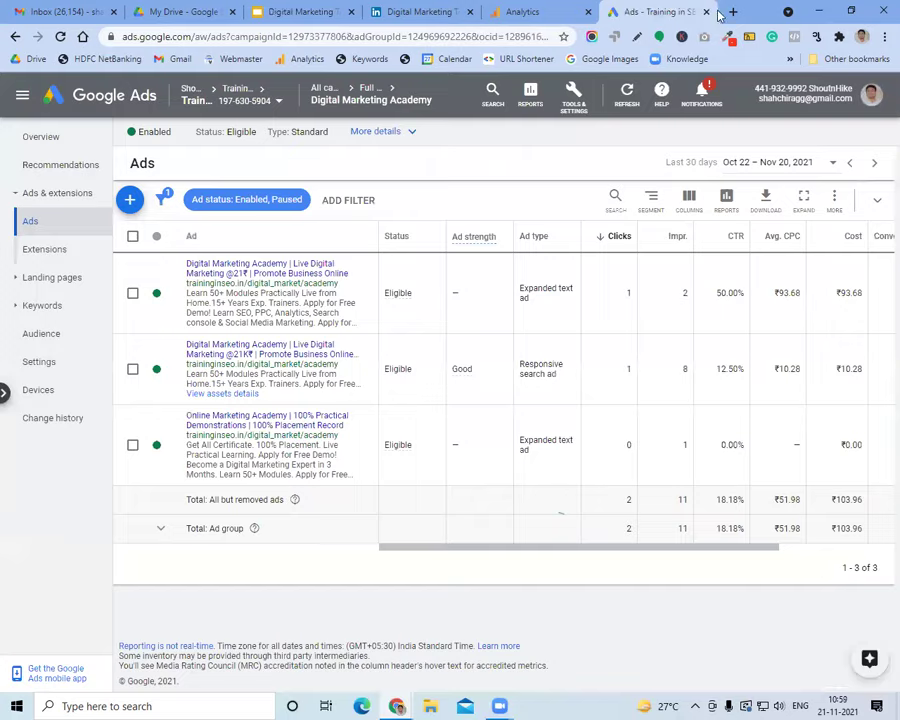
{"action": "left_click", "coordinate": [733, 12]}
{"action": "left_click", "coordinate": [538, 8]}
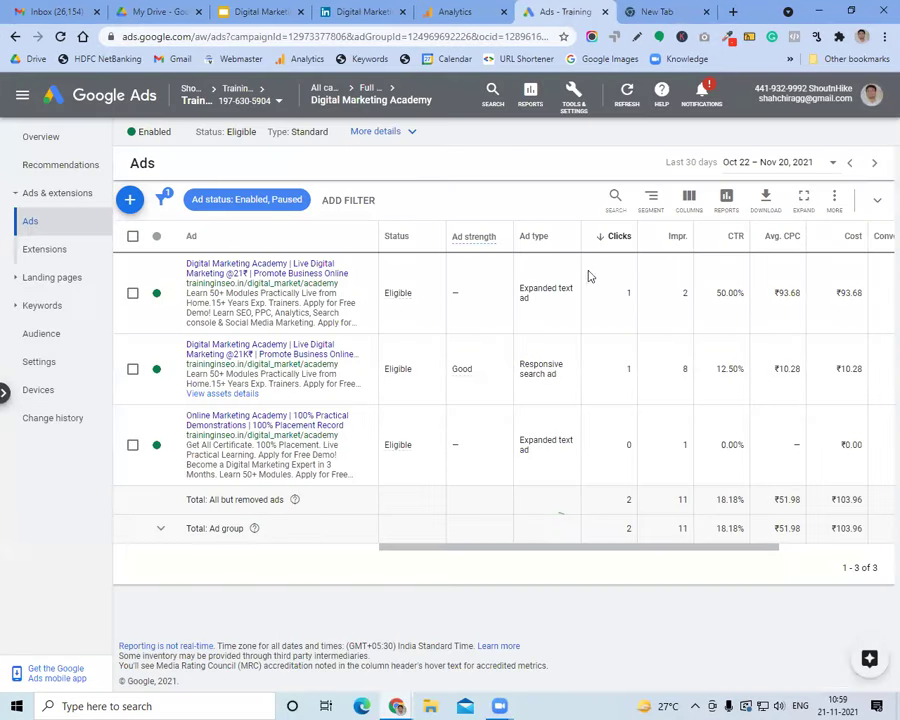
{"action": "left_click_drag", "start_coordinate": [689, 545], "coordinate": [765, 548]}
{"action": "double_click", "coordinate": [720, 294]}
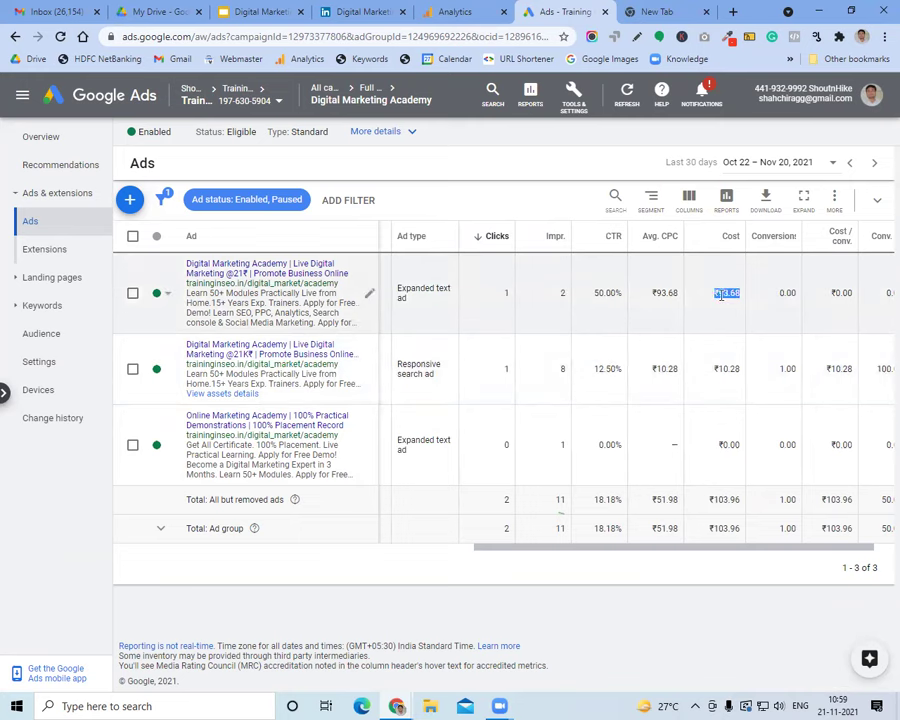
{"action": "double_click", "coordinate": [716, 501]}
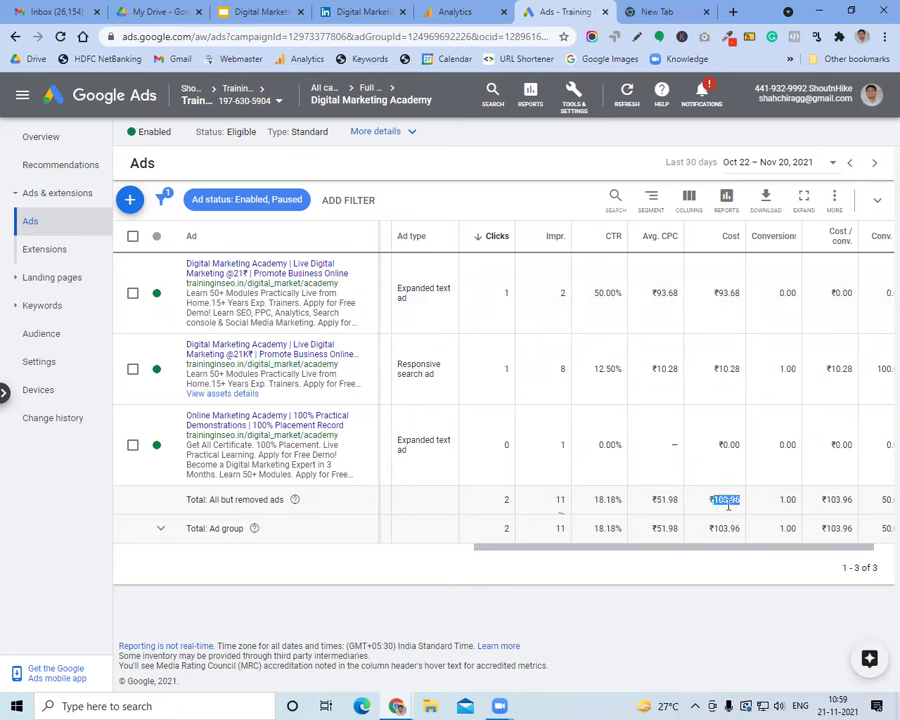
{"action": "left_click", "coordinate": [657, 12]}
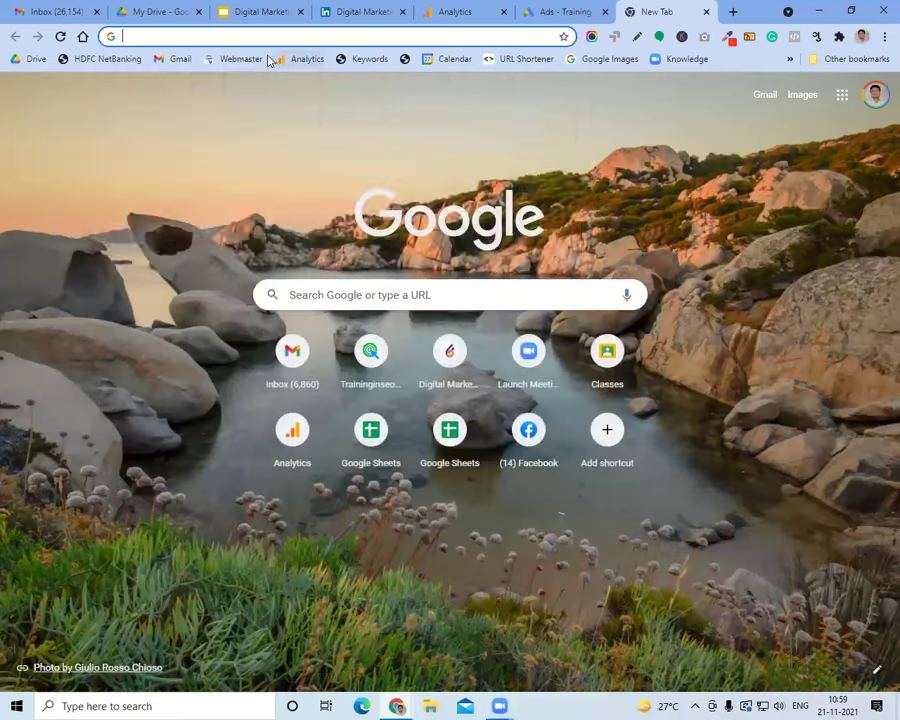
Calculate =102*100 in the omnibox to get 10200, then return to the slides tab
{"action": "left_click", "coordinate": [245, 36]}
{"action": "type", "text": "=1"}
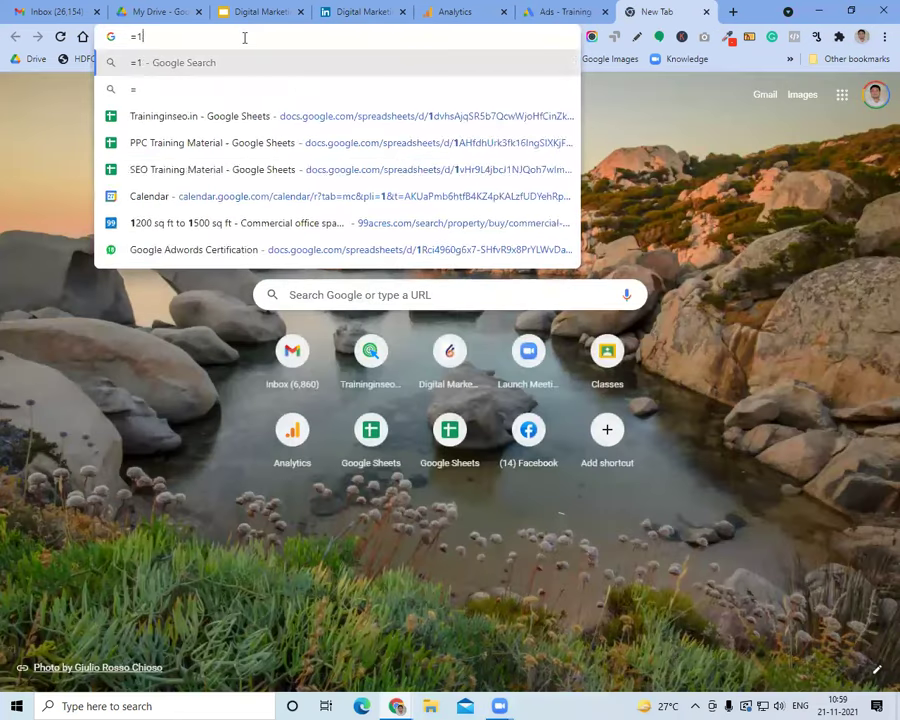
{"action": "type", "text": "02*100"}
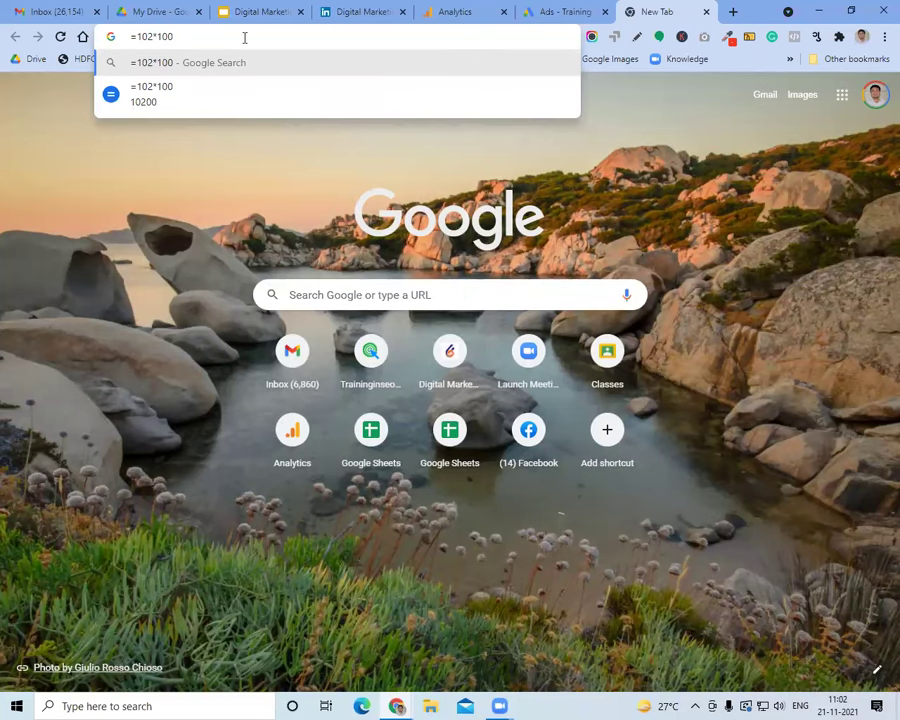
{"action": "left_click", "coordinate": [241, 8]}
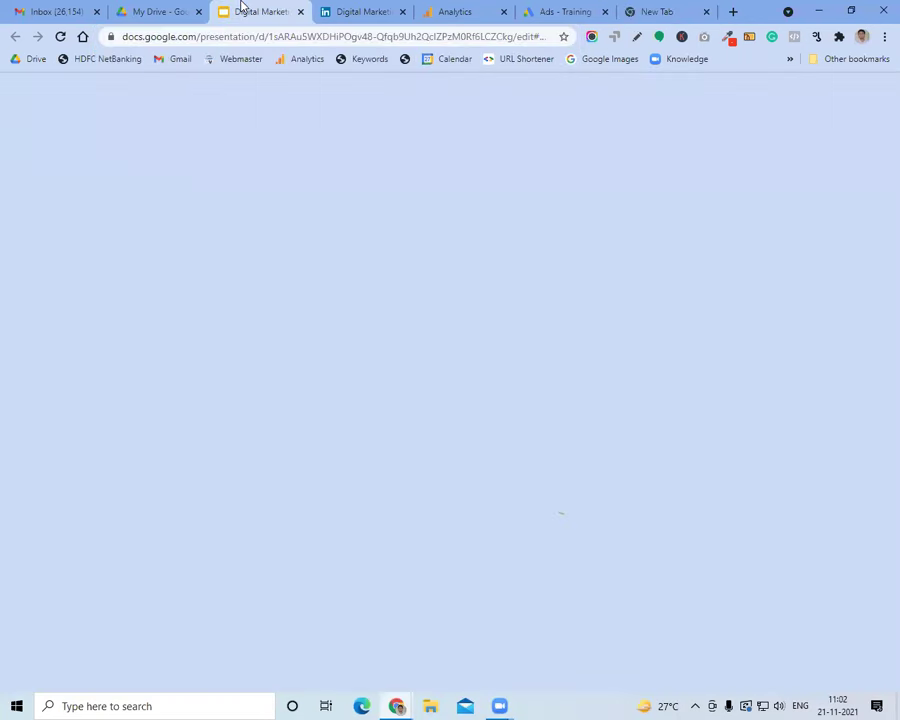
{"action": "left_click", "coordinate": [365, 469]}
{"action": "triple_click", "coordinate": [365, 469]}
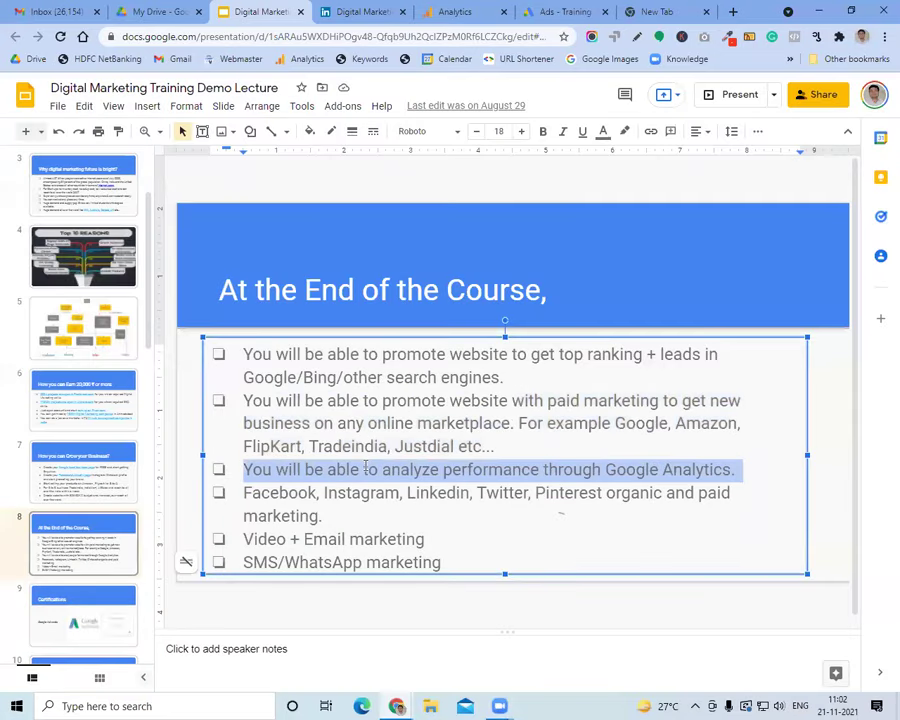
{"action": "left_click", "coordinate": [455, 11]}
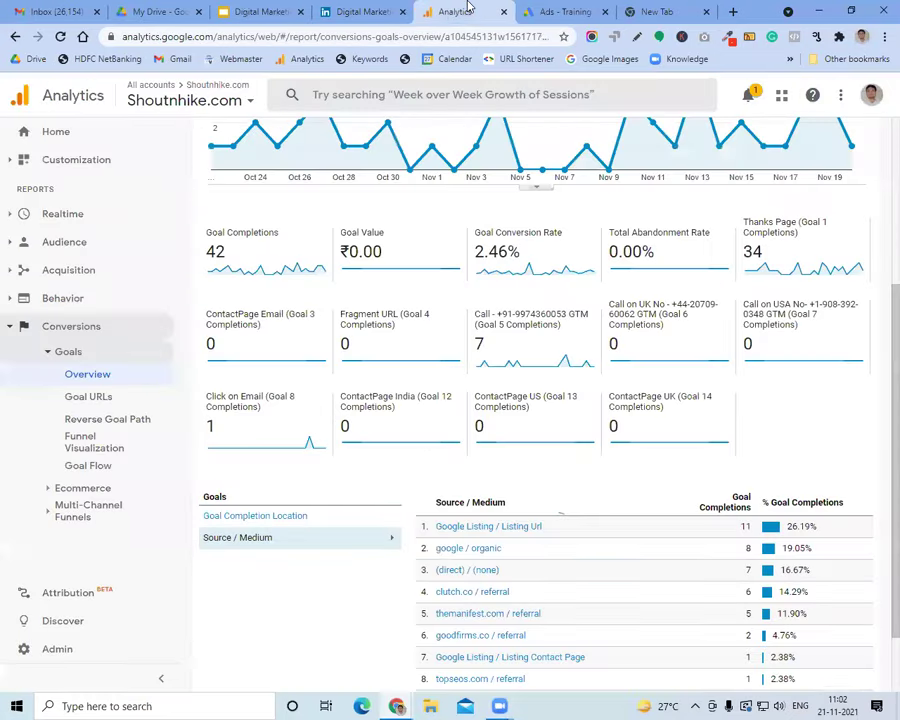
{"action": "left_click", "coordinate": [70, 326]}
{"action": "scroll", "coordinate": [545, 413], "scroll_direction": "down", "scroll_amount": 1}
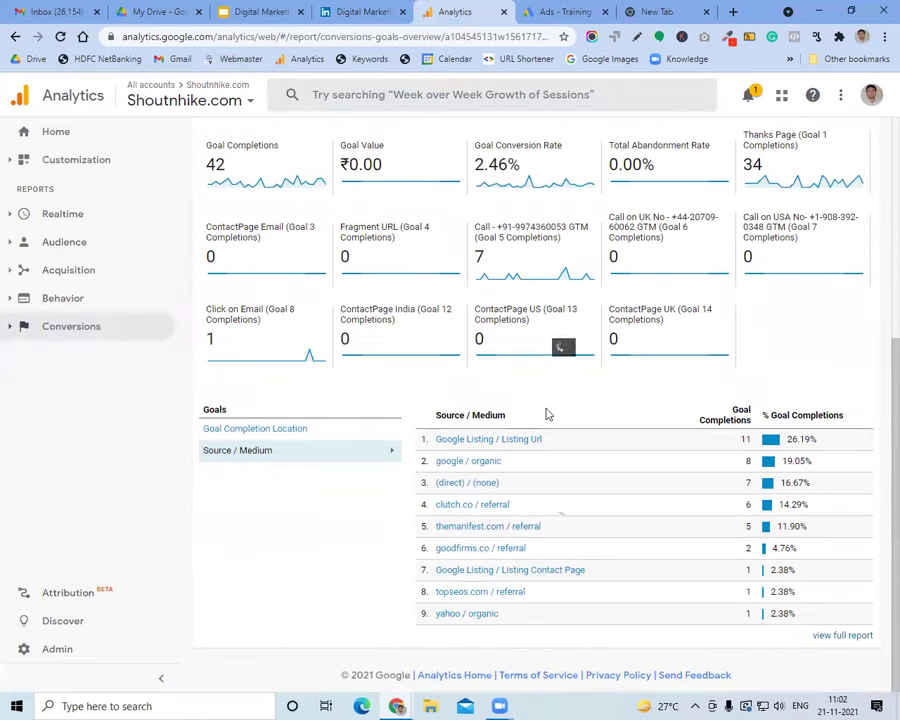
{"action": "scroll", "coordinate": [545, 413], "scroll_direction": "up", "scroll_amount": 4}
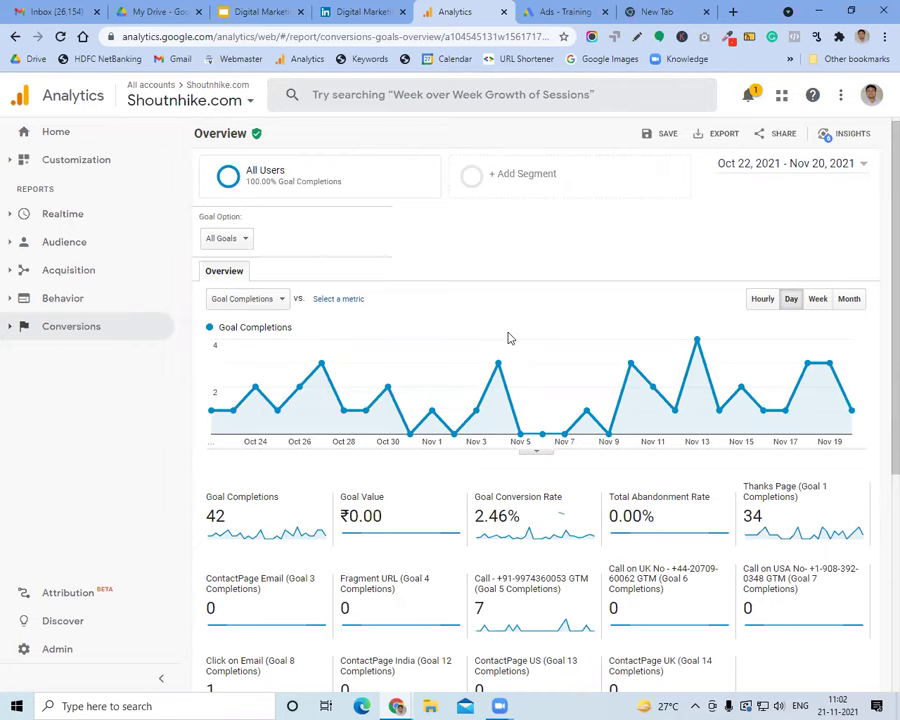
{"action": "left_click", "coordinate": [155, 11]}
{"action": "left_click", "coordinate": [233, 9]}
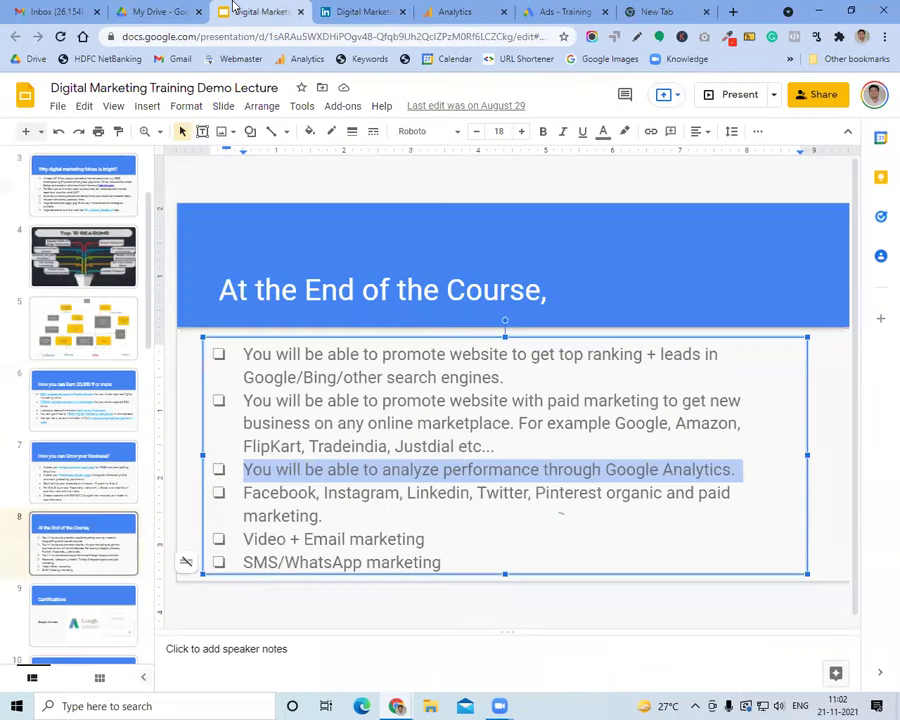
Highlight the Facebook and social media bullet, then load facebook.com in the new tab
{"action": "triple_click", "coordinate": [415, 505]}
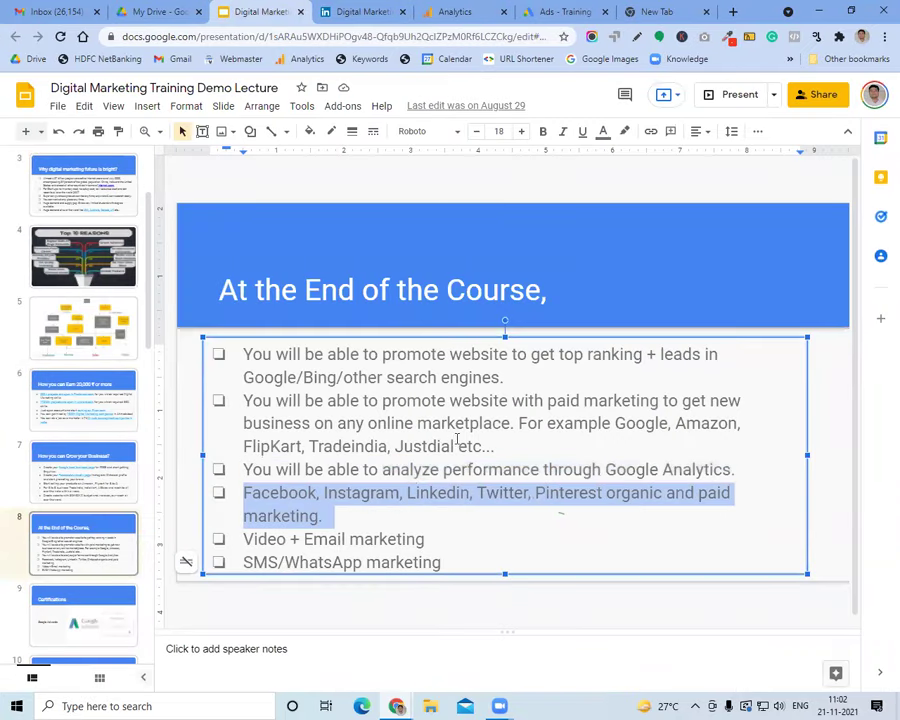
{"action": "left_click", "coordinate": [629, 10]}
{"action": "left_click", "coordinate": [417, 37]}
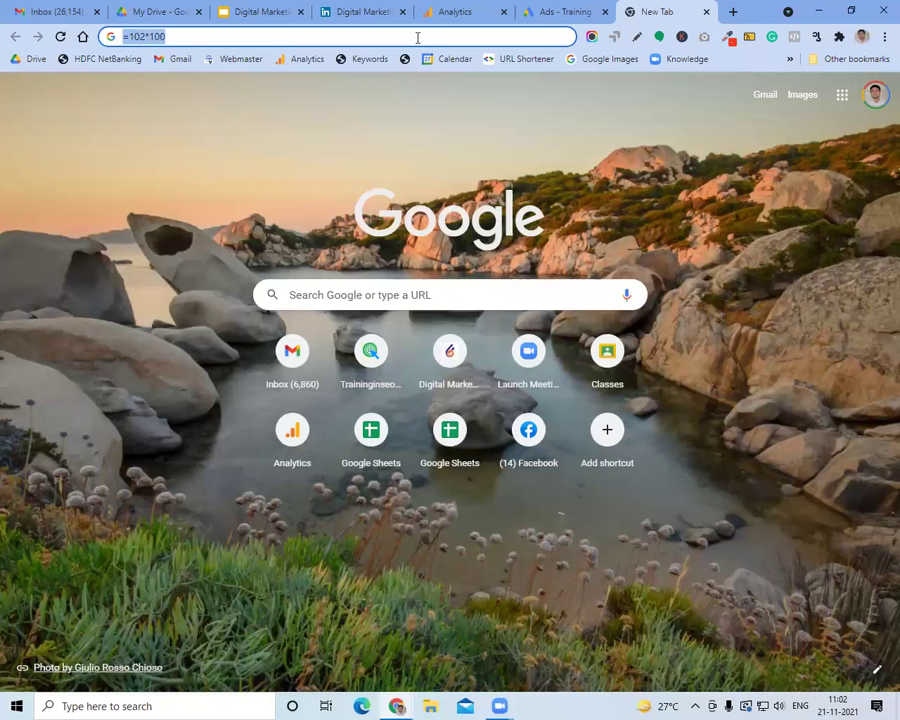
{"action": "type", "text": "facebook.com"}
{"action": "key", "text": "Return"}
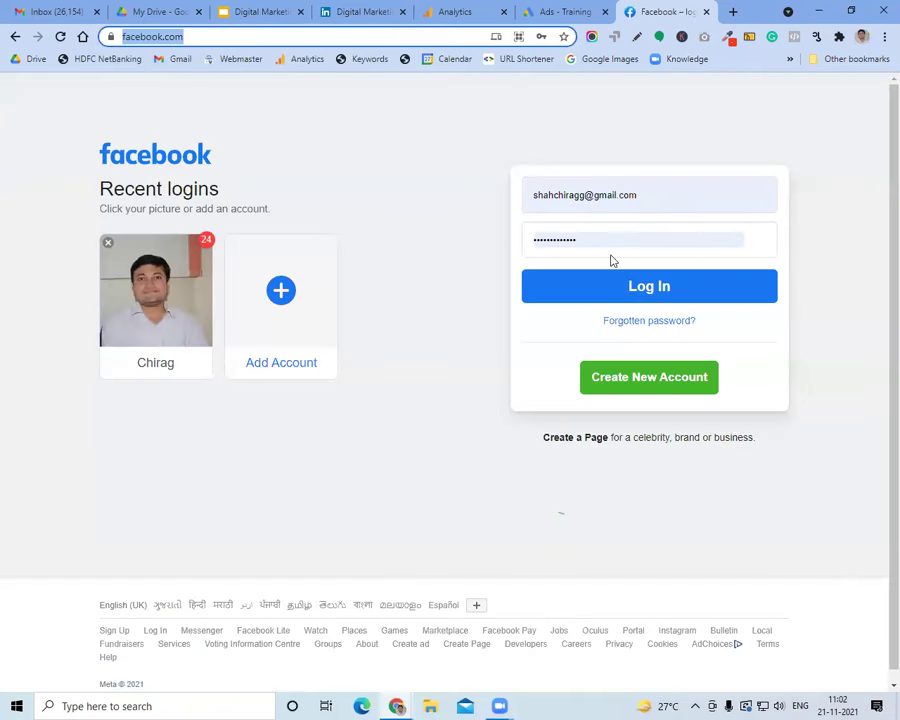
Log in to Facebook and open the Ads section from the sidebar
{"action": "left_click", "coordinate": [69, 8]}
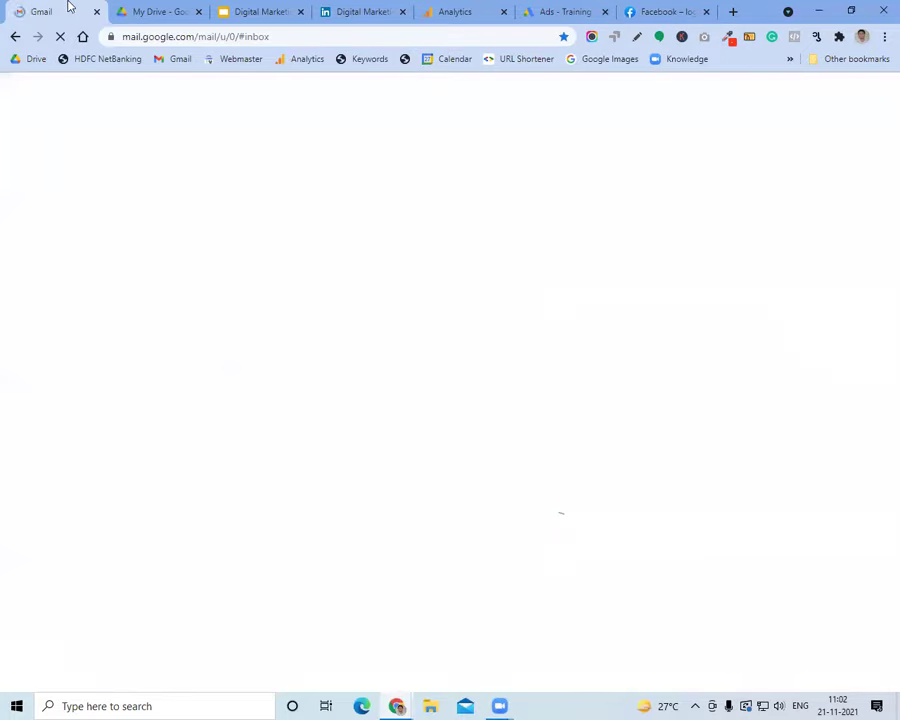
{"action": "left_click", "coordinate": [679, 8]}
{"action": "left_click", "coordinate": [665, 288]}
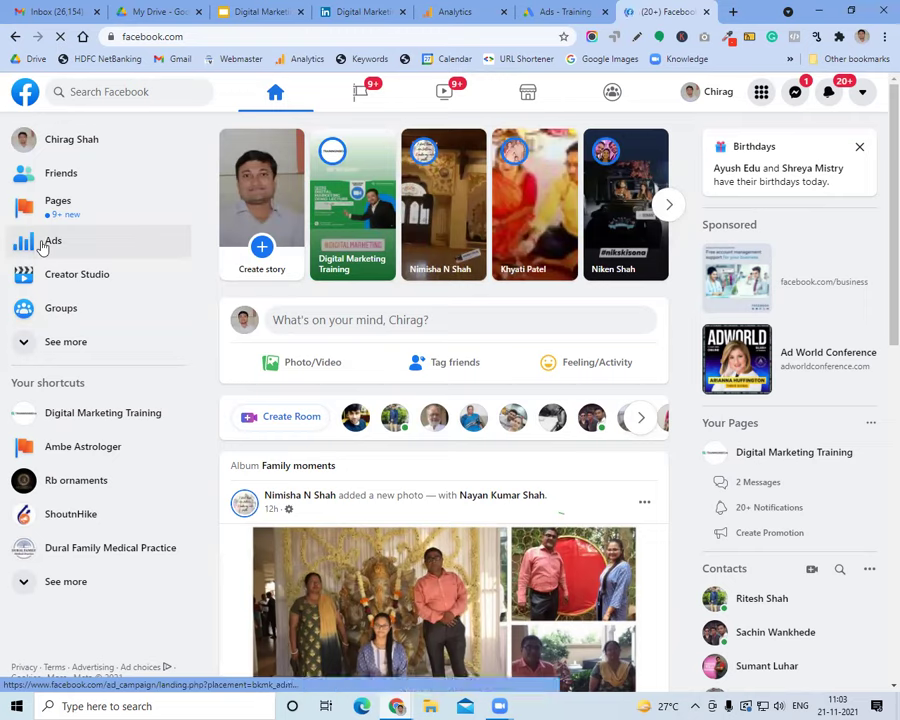
{"action": "left_click", "coordinate": [42, 247]}
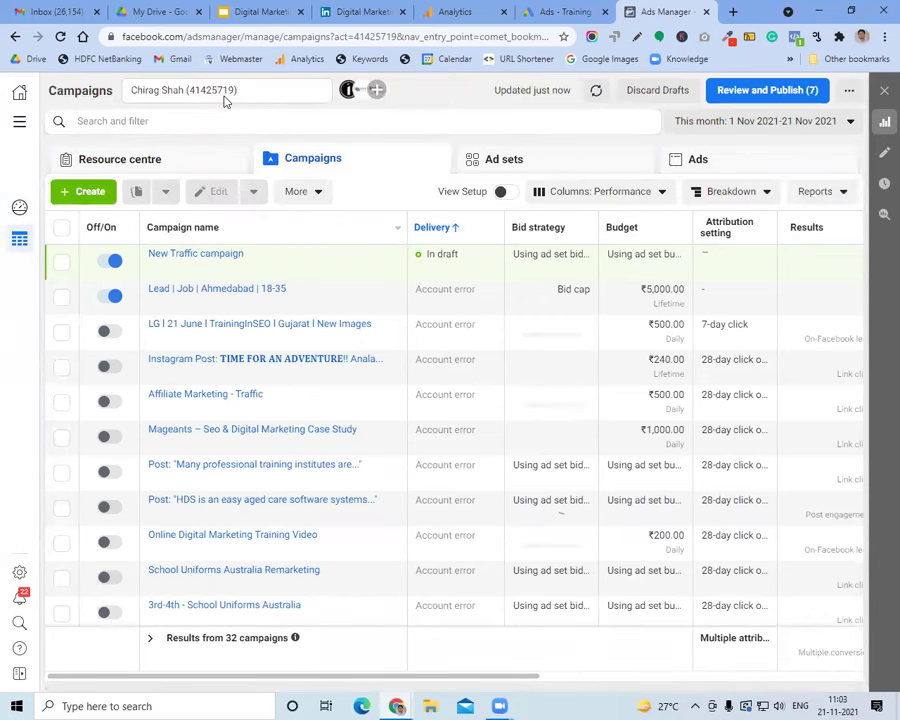
Search the ad accounts for 'rB' and select RB Ornaments New Ad Account
{"action": "left_click", "coordinate": [224, 94]}
{"action": "scroll", "coordinate": [258, 254], "scroll_direction": "down", "scroll_amount": 5}
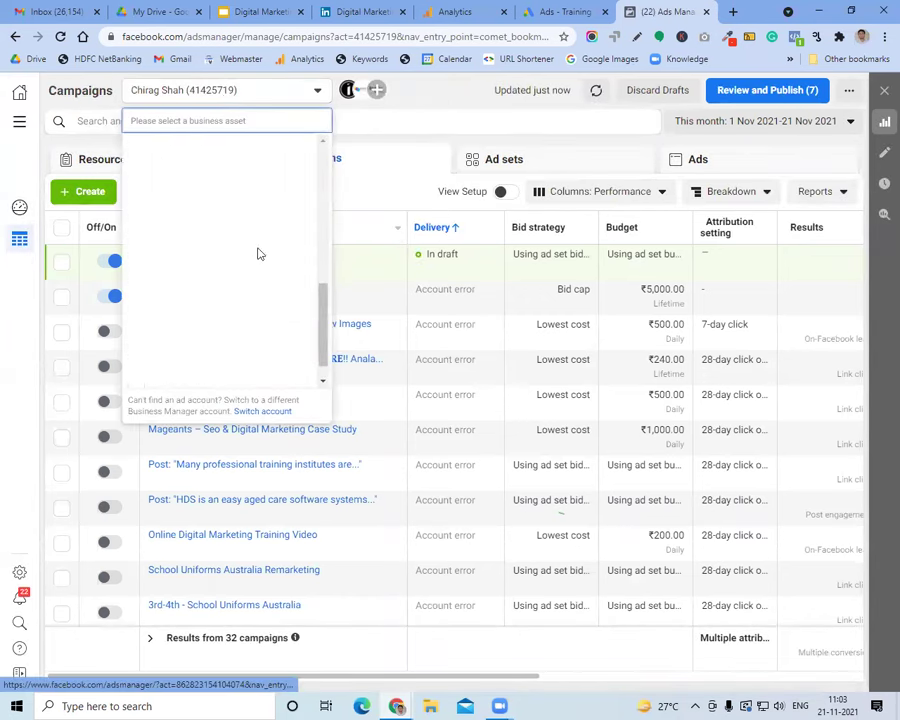
{"action": "left_click", "coordinate": [241, 372]}
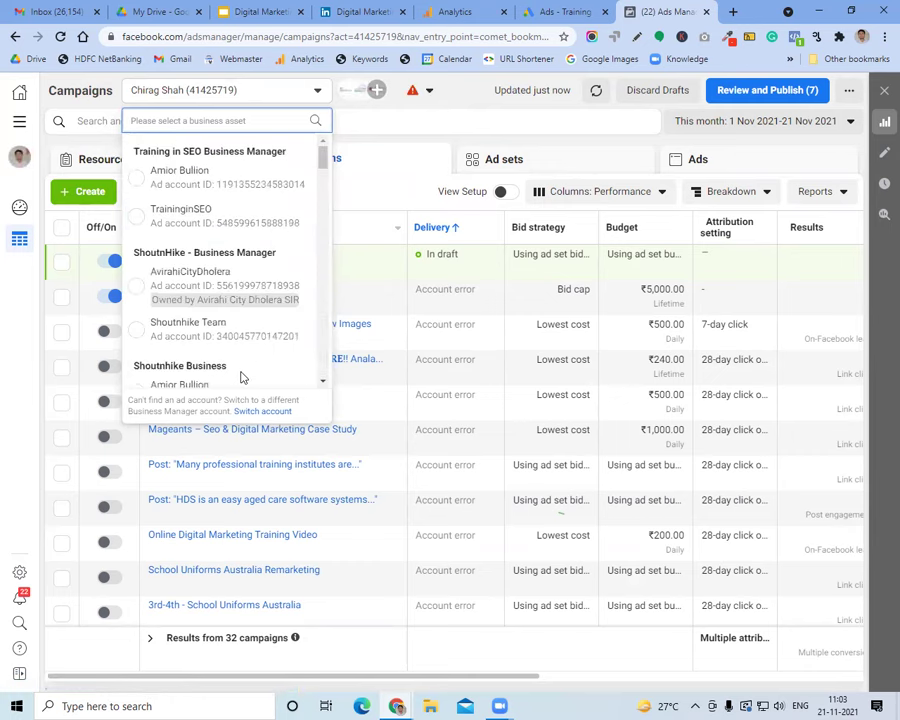
{"action": "scroll", "coordinate": [243, 262], "scroll_direction": "down", "scroll_amount": 10}
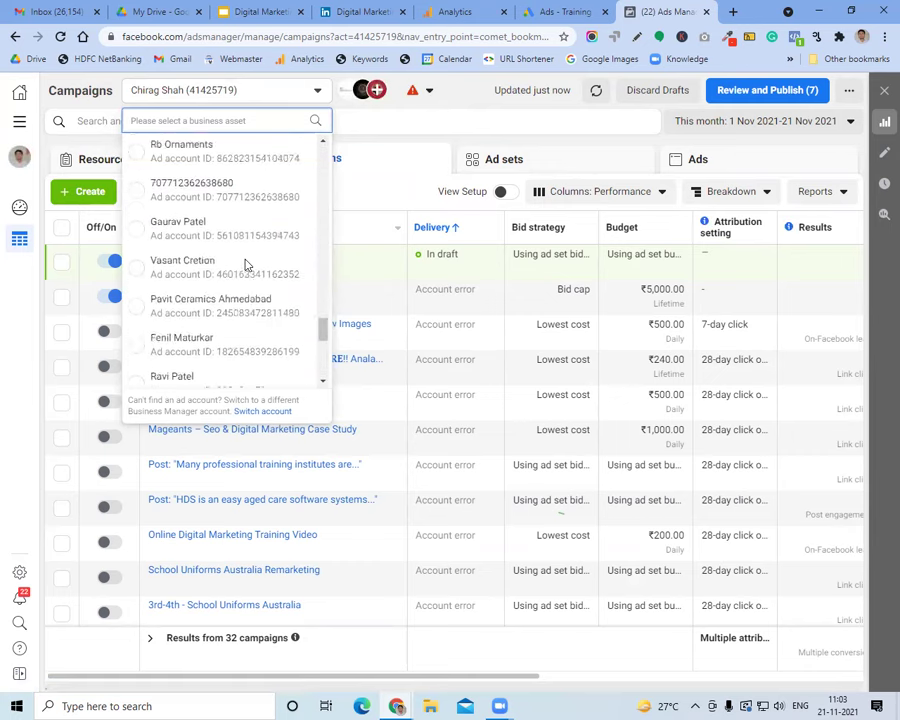
{"action": "scroll", "coordinate": [245, 263], "scroll_direction": "up", "scroll_amount": 5}
{"action": "scroll", "coordinate": [244, 262], "scroll_direction": "down", "scroll_amount": 5}
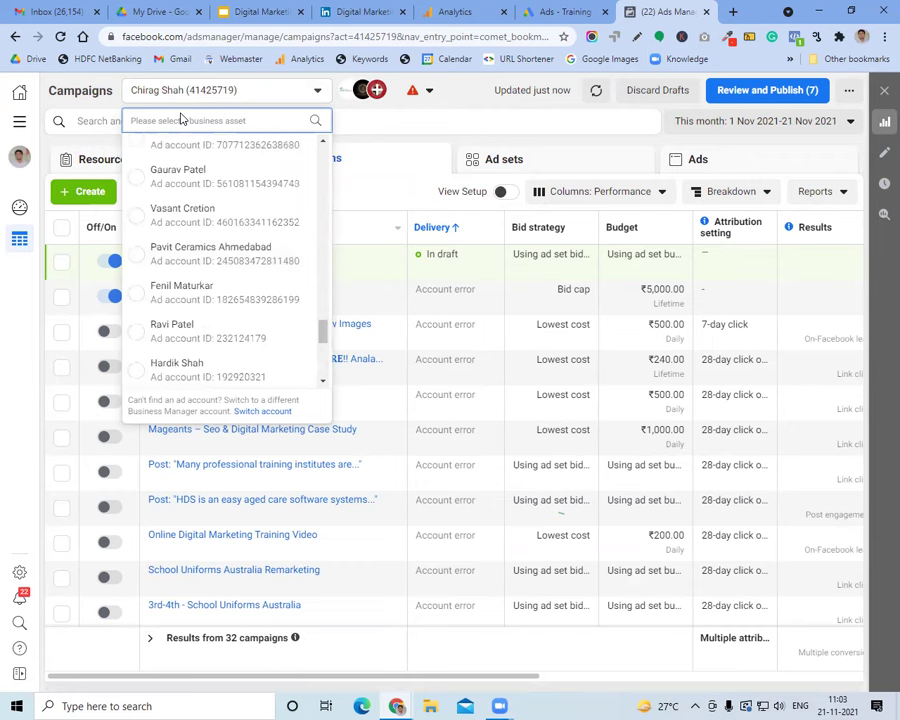
{"action": "type", "text": "jec"}
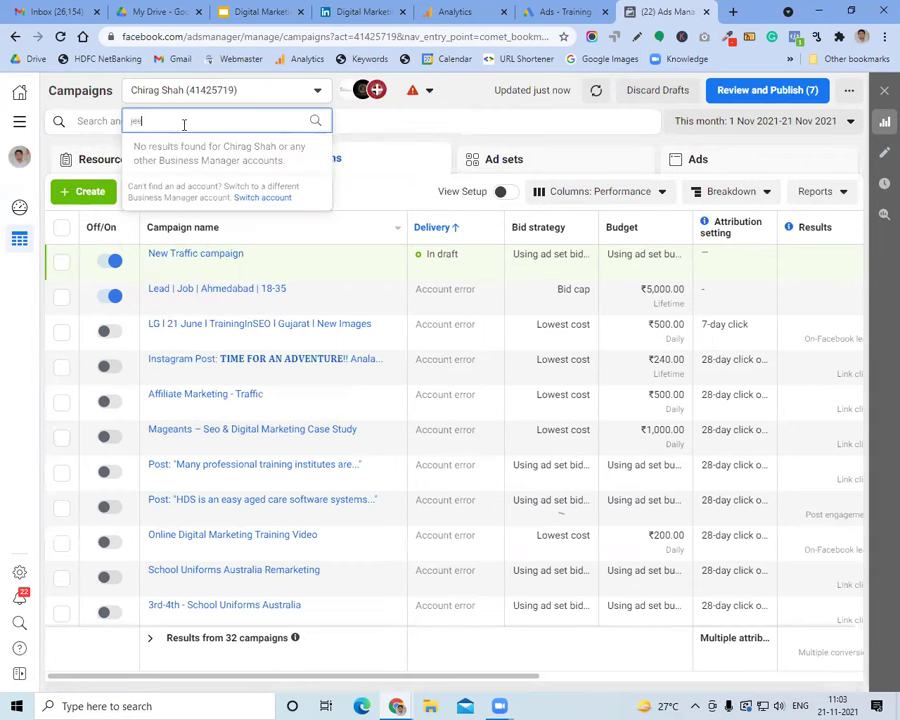
{"action": "key", "text": "ctrl+a"}
{"action": "type", "text": "r"}
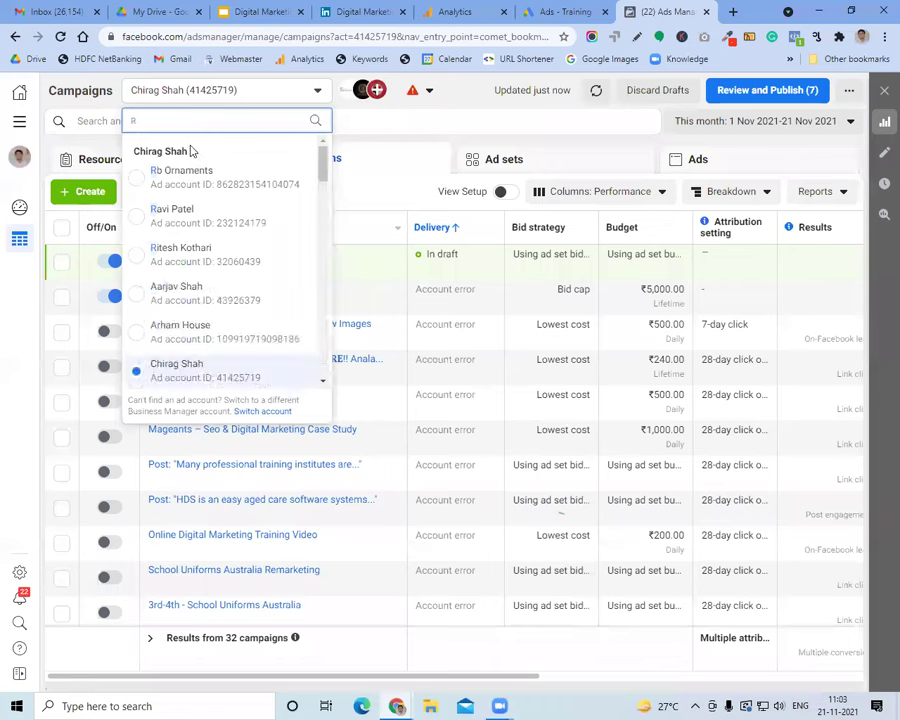
{"action": "type", "text": "B"}
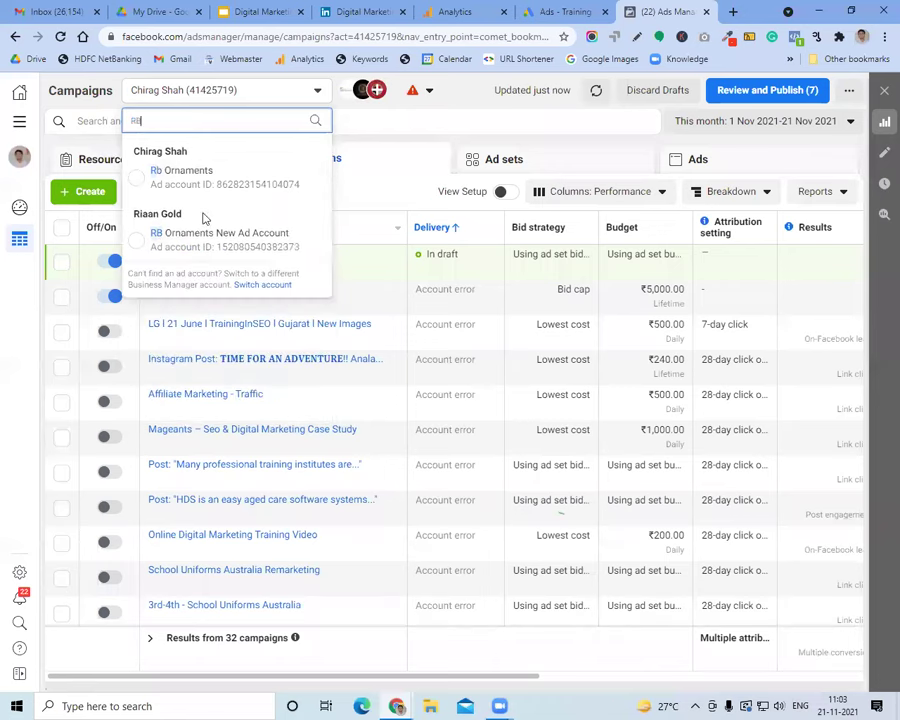
{"action": "left_click", "coordinate": [213, 237]}
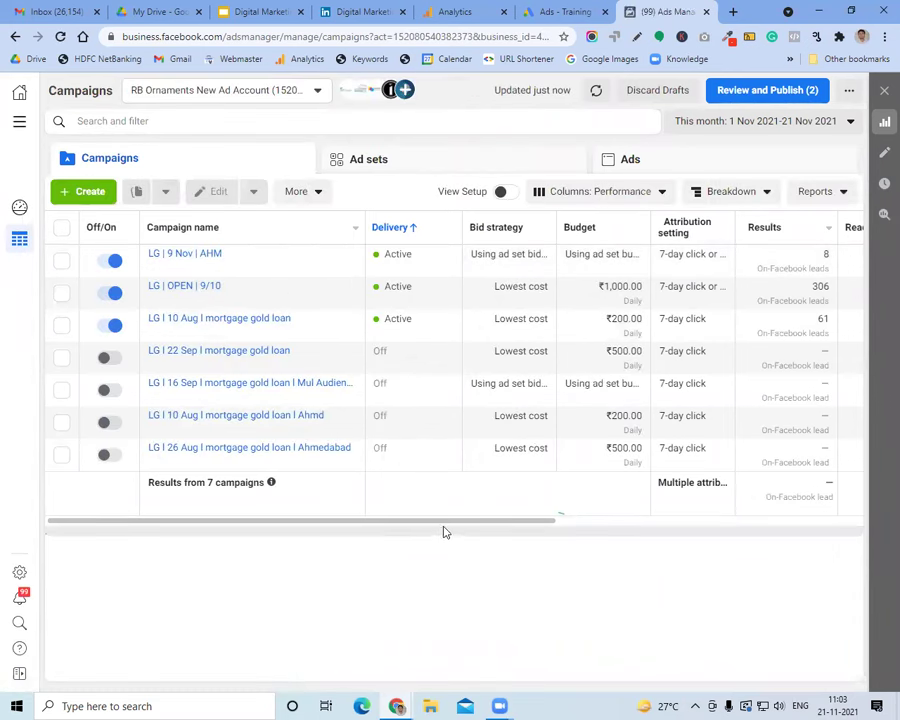
Scroll the campaigns table to Reach and Amount spent, then open the LG | OPEN | 9/10 campaign's ad sets
{"action": "left_click_drag", "start_coordinate": [447, 527], "coordinate": [450, 527]}
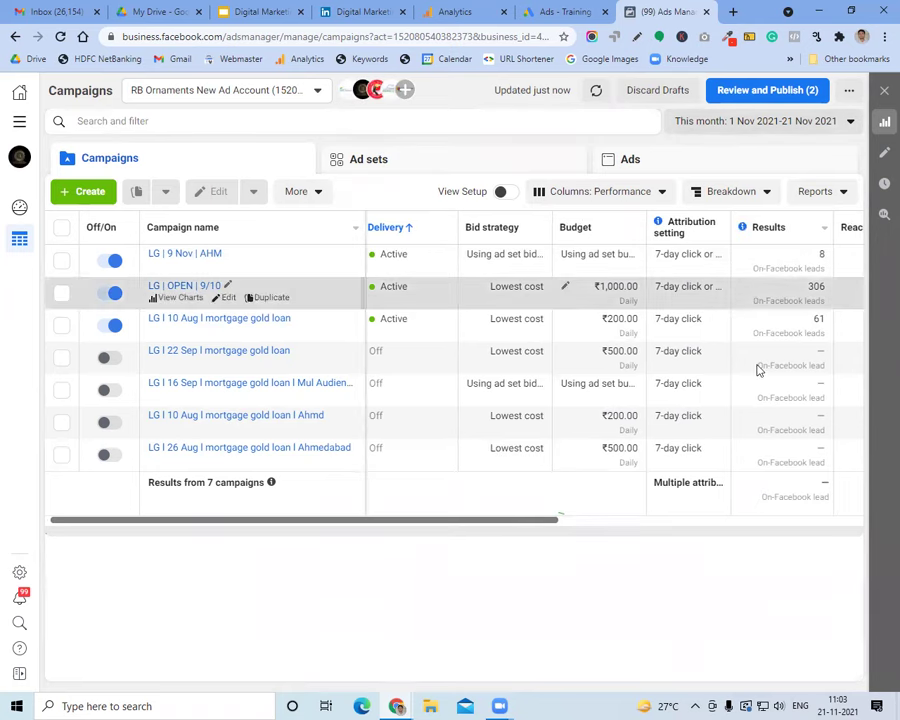
{"action": "left_click_drag", "start_coordinate": [536, 520], "coordinate": [684, 520]}
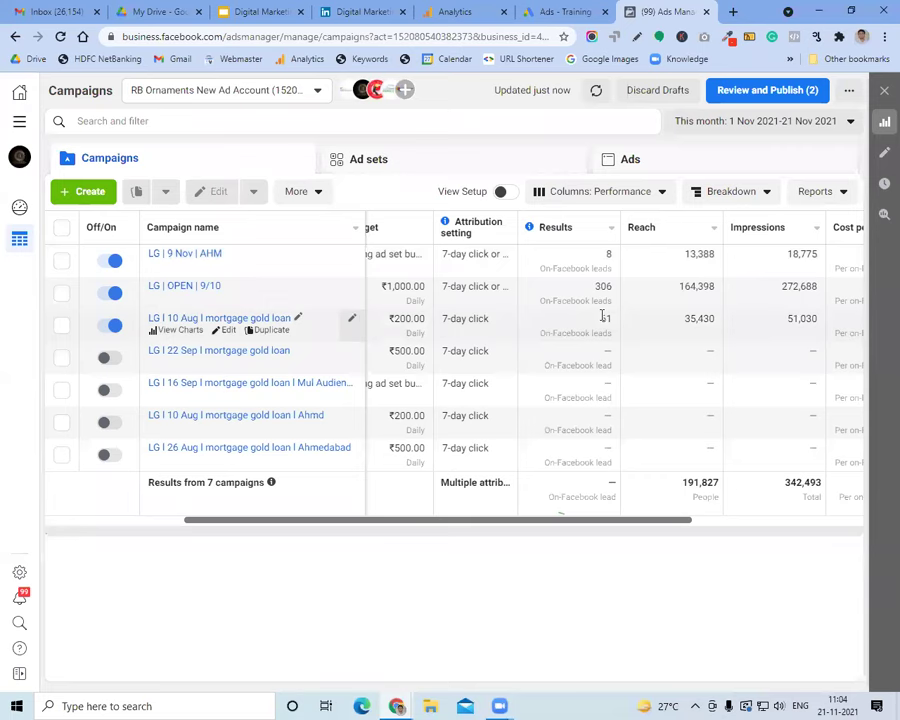
{"action": "left_click_drag", "start_coordinate": [659, 522], "coordinate": [768, 512]}
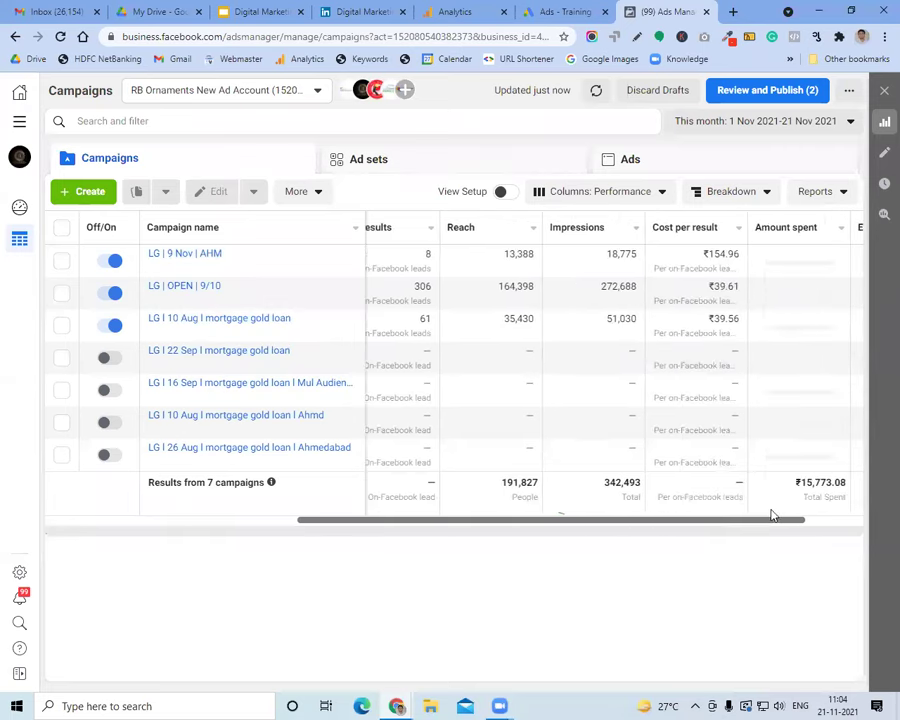
{"action": "double_click", "coordinate": [724, 286]}
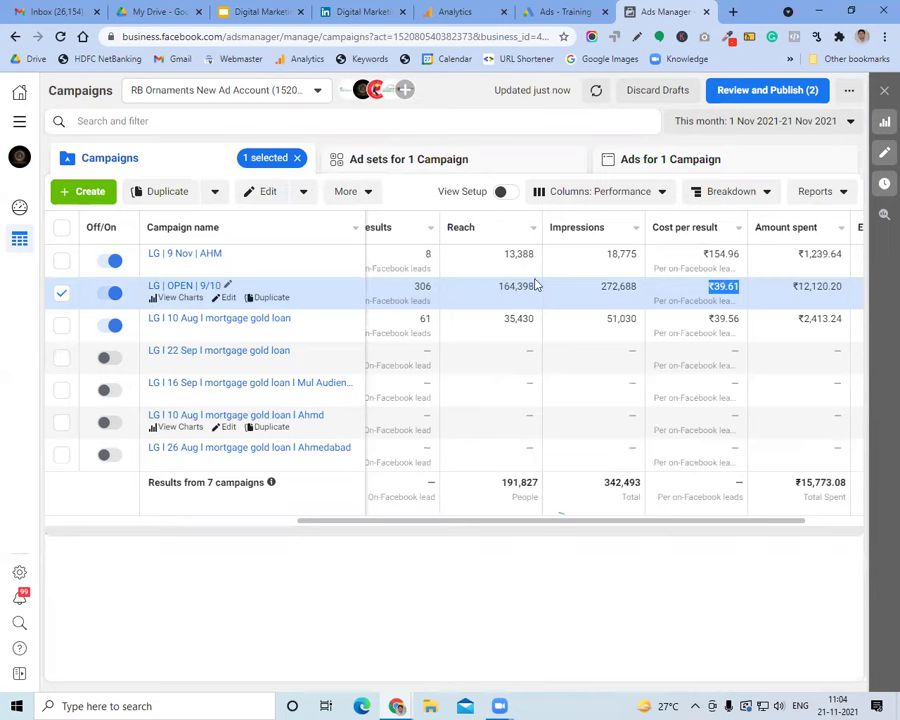
{"action": "left_click", "coordinate": [192, 292]}
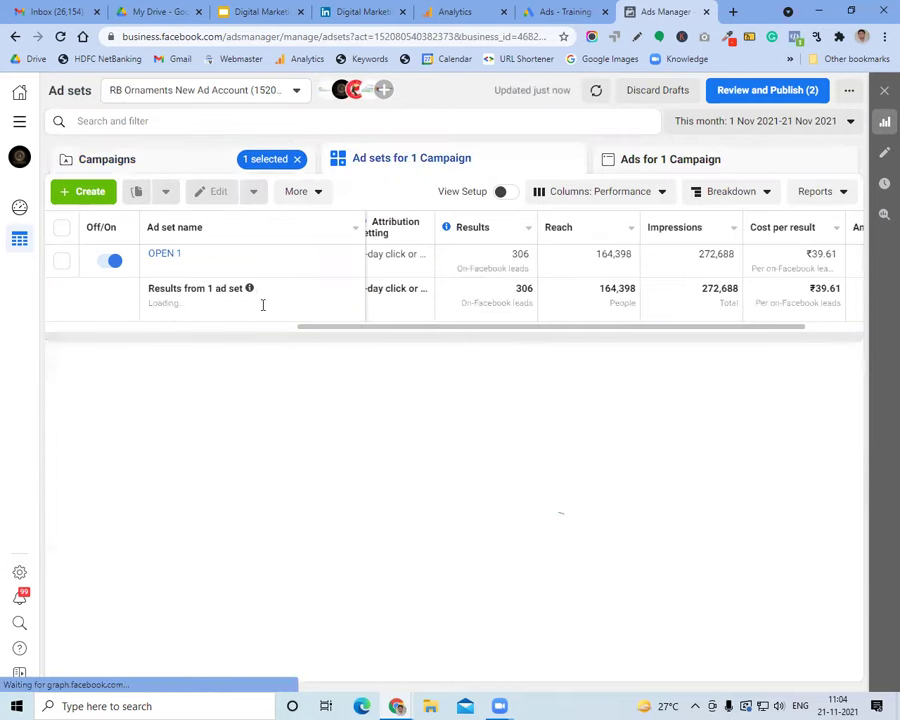
Open the OPEN 1 ad set editor and scroll down through its audience settings
{"action": "left_click", "coordinate": [229, 268]}
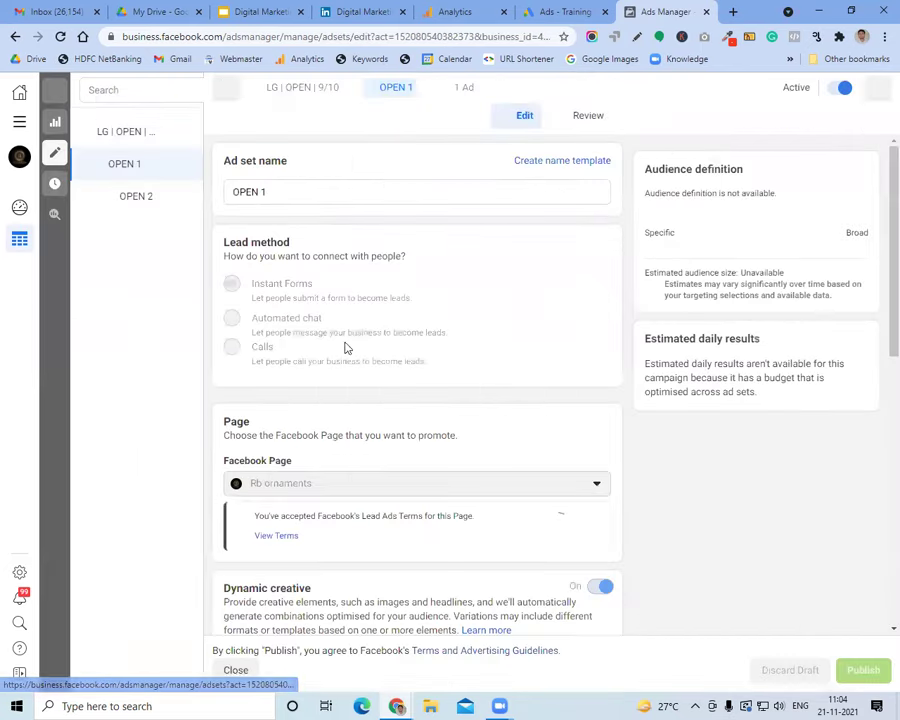
{"action": "scroll", "coordinate": [360, 366], "scroll_direction": "down", "scroll_amount": 3}
{"action": "scroll", "coordinate": [362, 368], "scroll_direction": "down", "scroll_amount": 10}
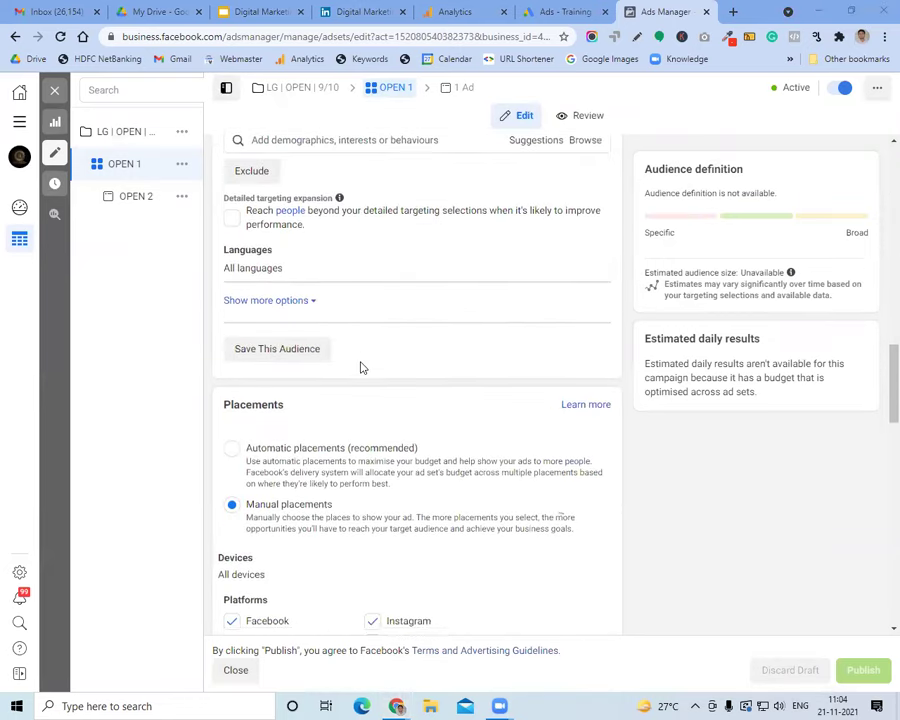
{"action": "scroll", "coordinate": [362, 368], "scroll_direction": "down", "scroll_amount": 4}
Go back to the top of the form and show the LG | OPEN 9/10 campaign settings
{"action": "scroll", "coordinate": [362, 368], "scroll_direction": "up", "scroll_amount": 6}
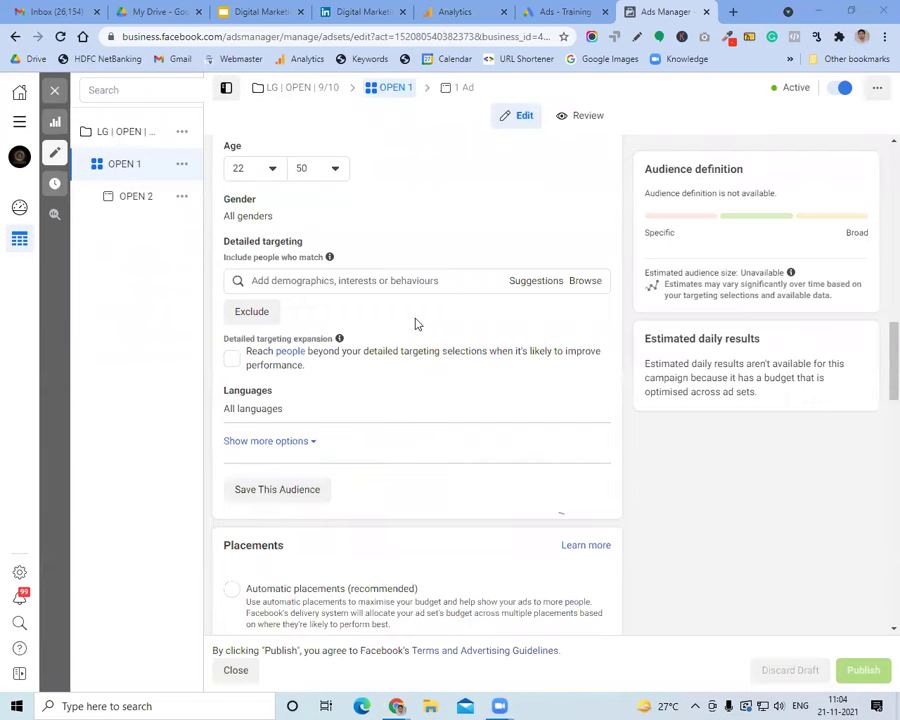
{"action": "scroll", "coordinate": [408, 305], "scroll_direction": "up", "scroll_amount": 3}
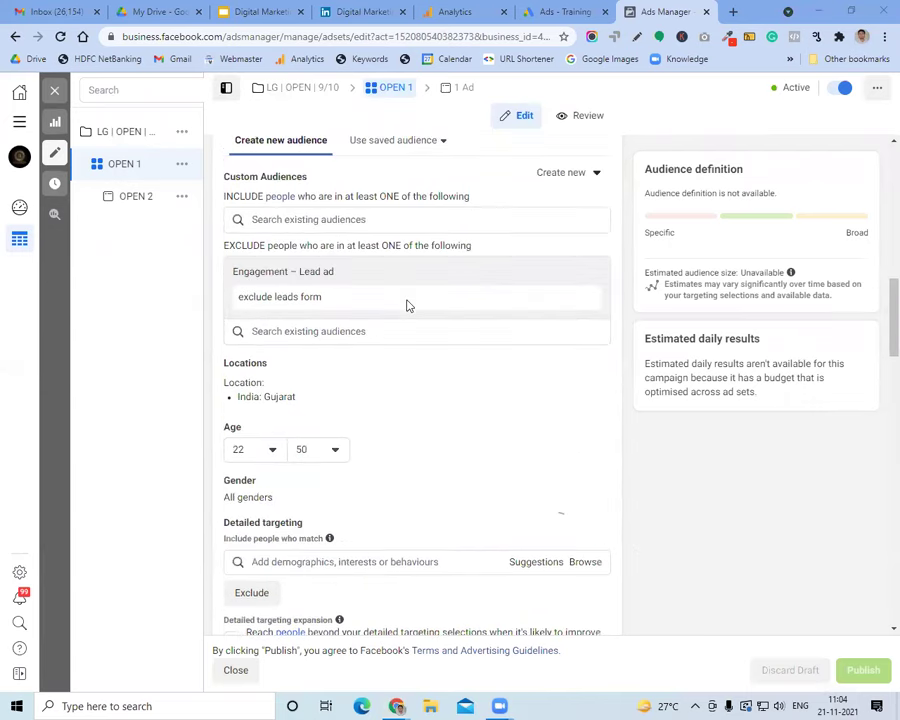
{"action": "scroll", "coordinate": [378, 308], "scroll_direction": "up", "scroll_amount": 2}
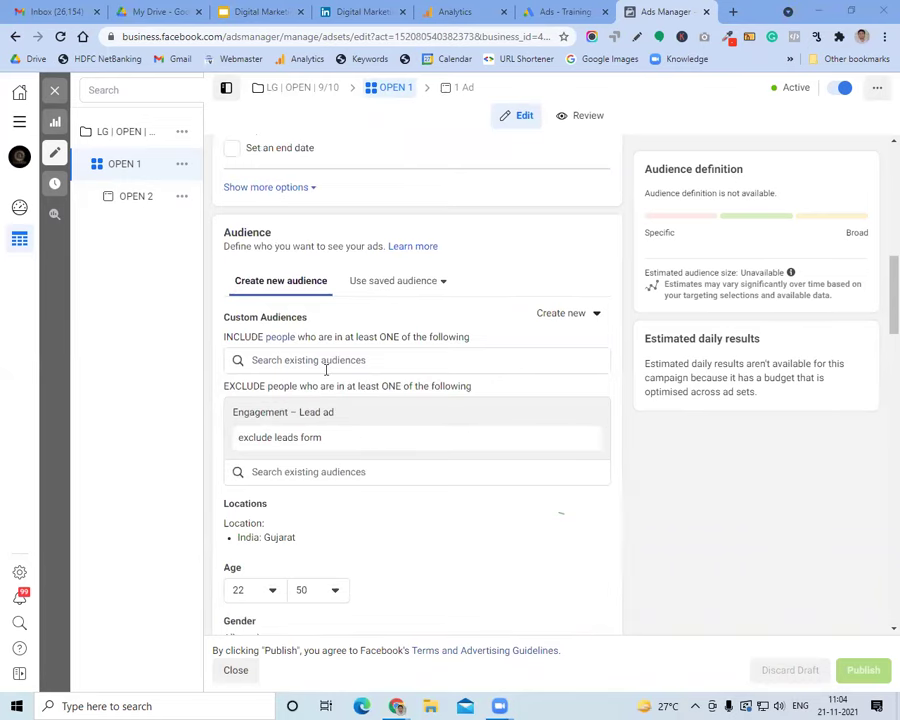
{"action": "scroll", "coordinate": [326, 369], "scroll_direction": "up", "scroll_amount": 6}
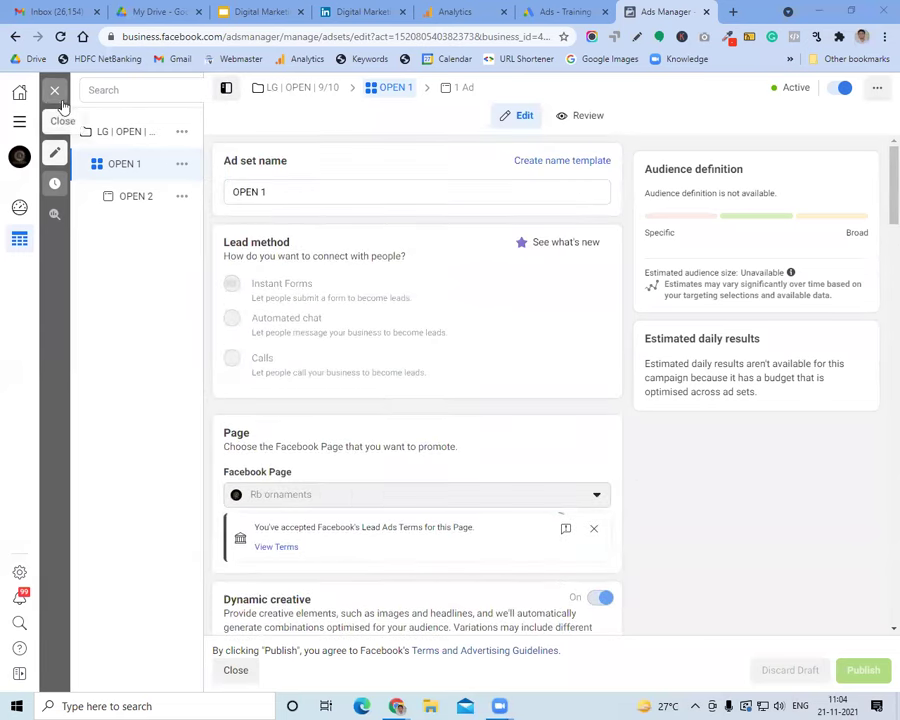
{"action": "left_click", "coordinate": [132, 133]}
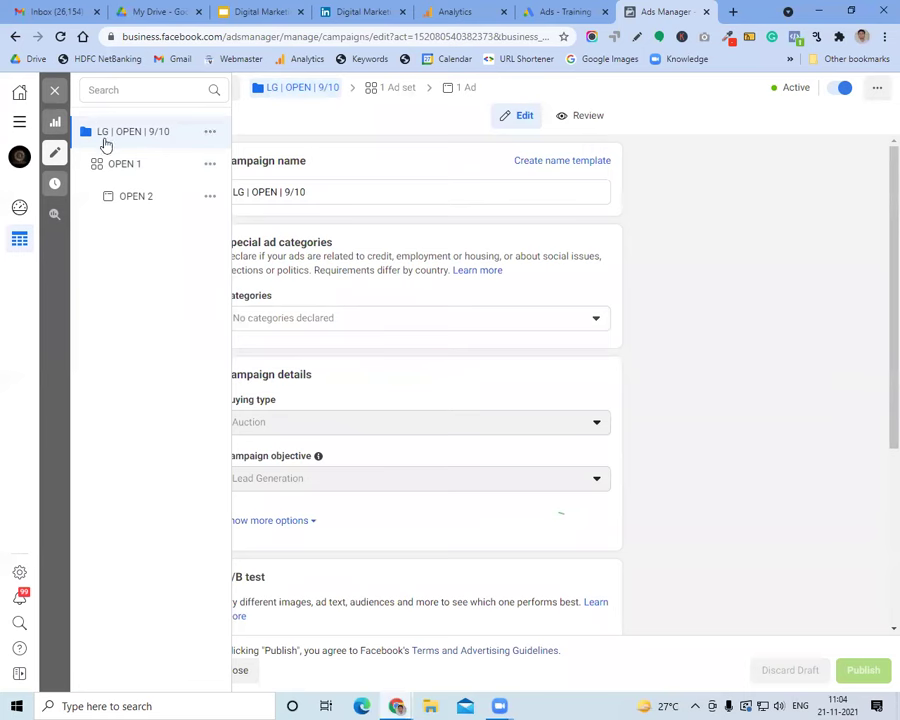
Leave the editor and open the LG | 9 Nov | AHM | Loan ad set for editing
{"action": "left_click", "coordinate": [55, 91]}
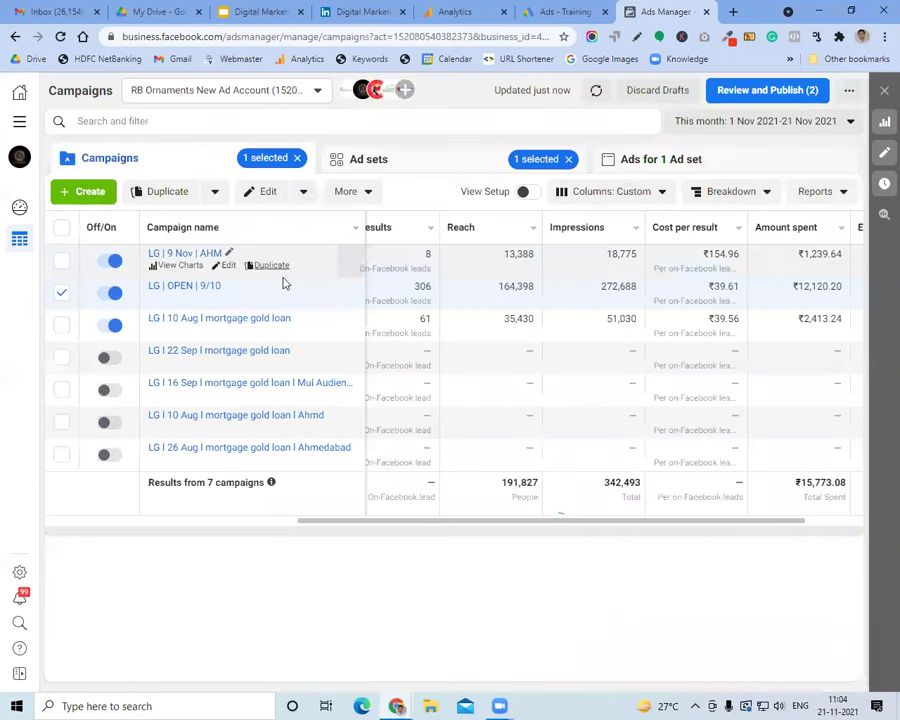
{"action": "left_click", "coordinate": [199, 256]}
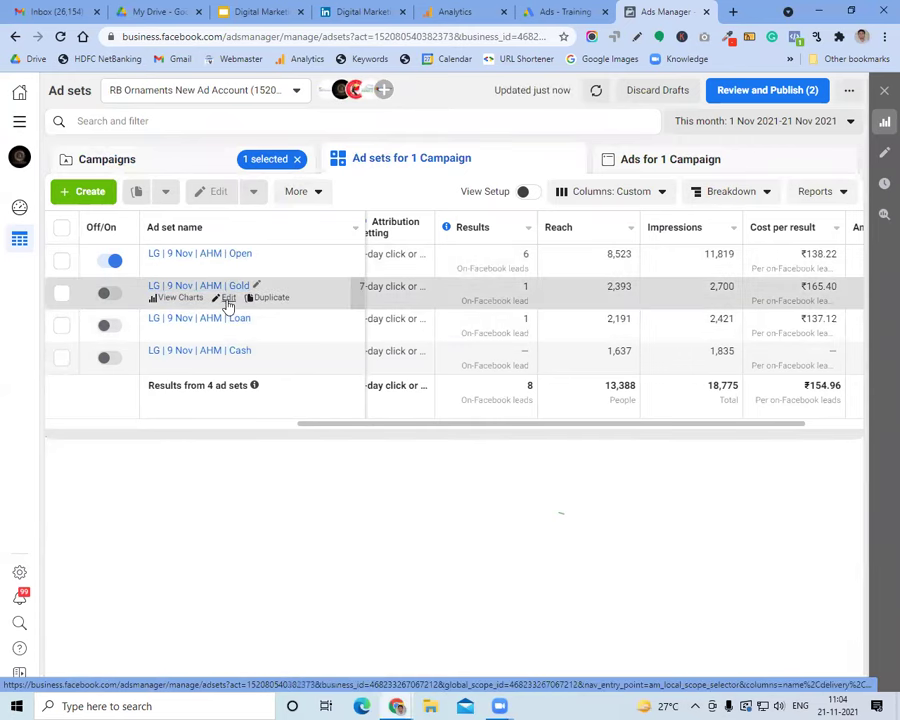
{"action": "left_click", "coordinate": [229, 333]}
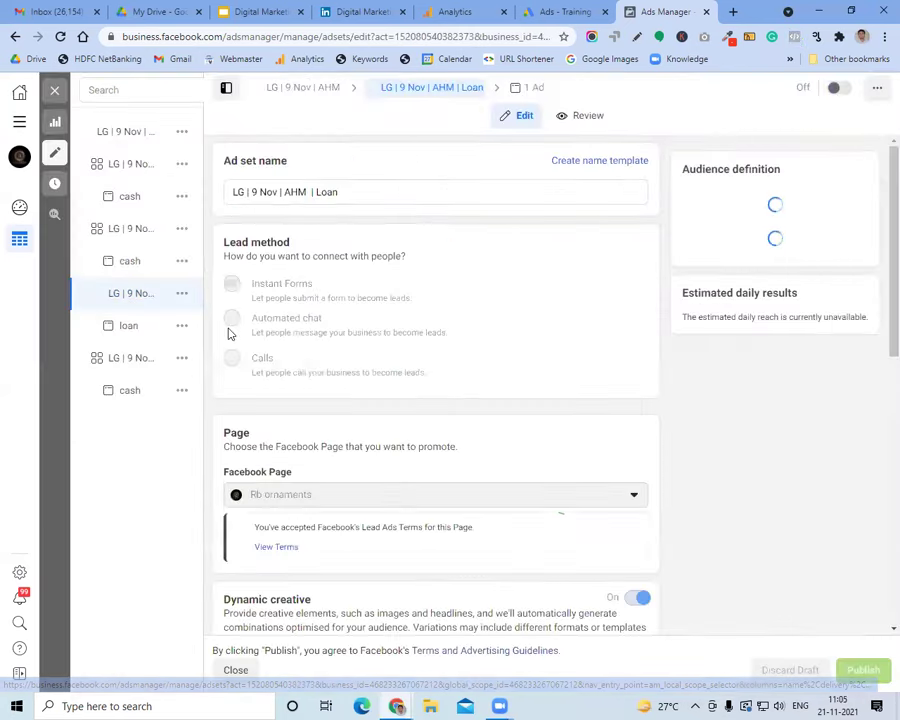
Review the Loan ad set's detailed interest targeting, then close the editor
{"action": "scroll", "coordinate": [366, 334], "scroll_direction": "down", "scroll_amount": 5}
{"action": "scroll", "coordinate": [367, 332], "scroll_direction": "down", "scroll_amount": 5}
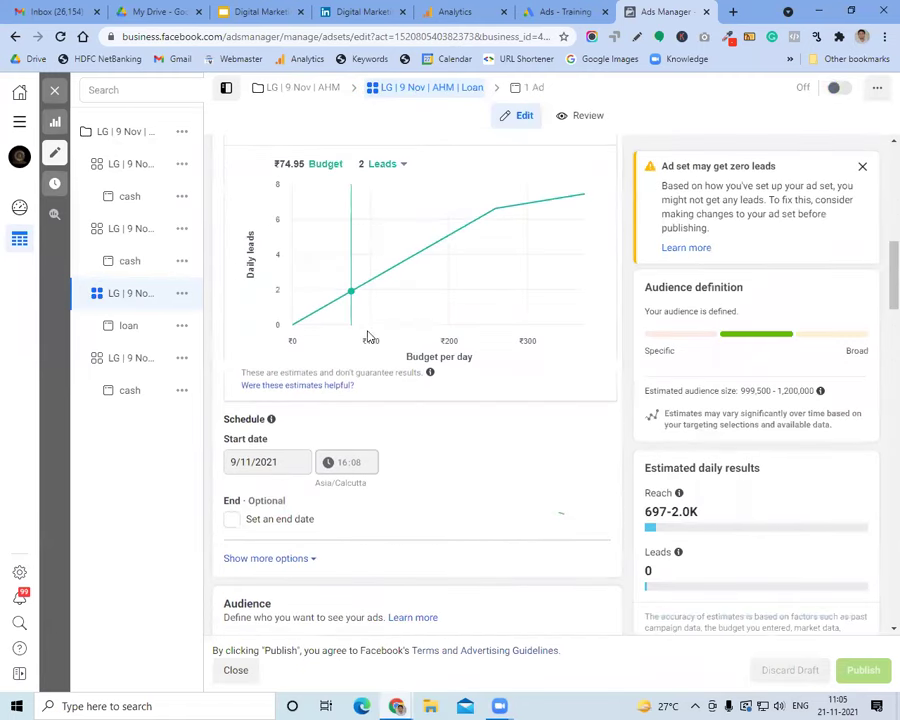
{"action": "scroll", "coordinate": [367, 334], "scroll_direction": "up", "scroll_amount": 7}
{"action": "scroll", "coordinate": [367, 335], "scroll_direction": "down", "scroll_amount": 10}
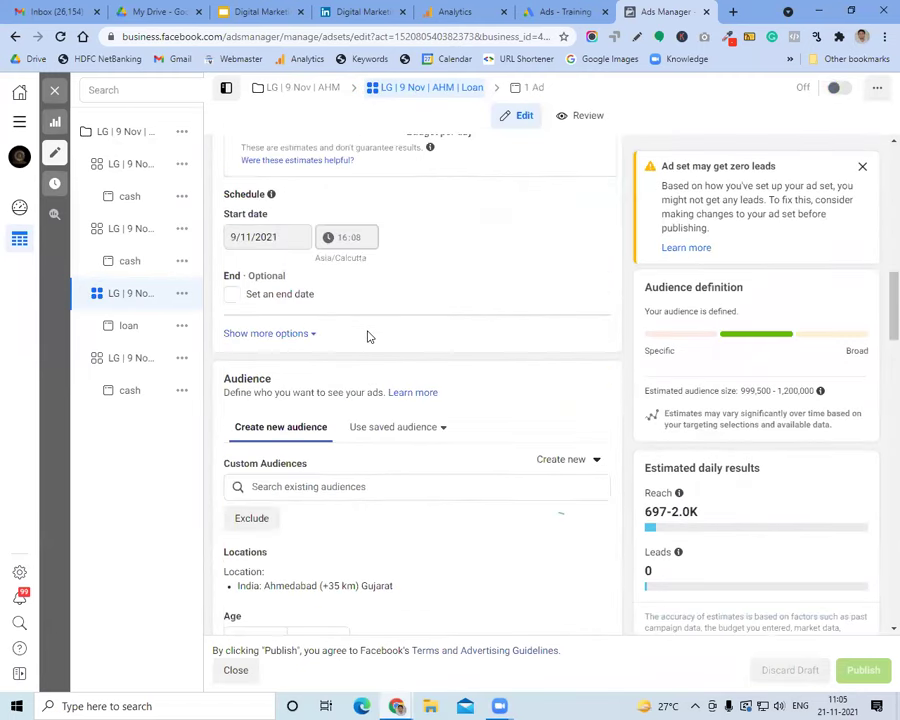
{"action": "mouse_move", "coordinate": [256, 300]}
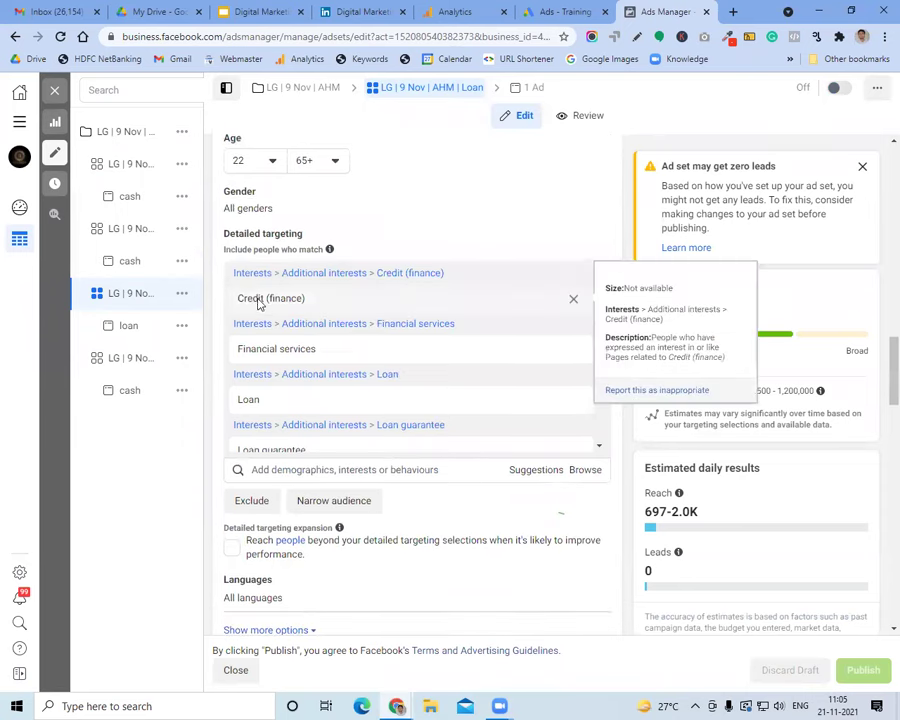
{"action": "mouse_move", "coordinate": [316, 348]}
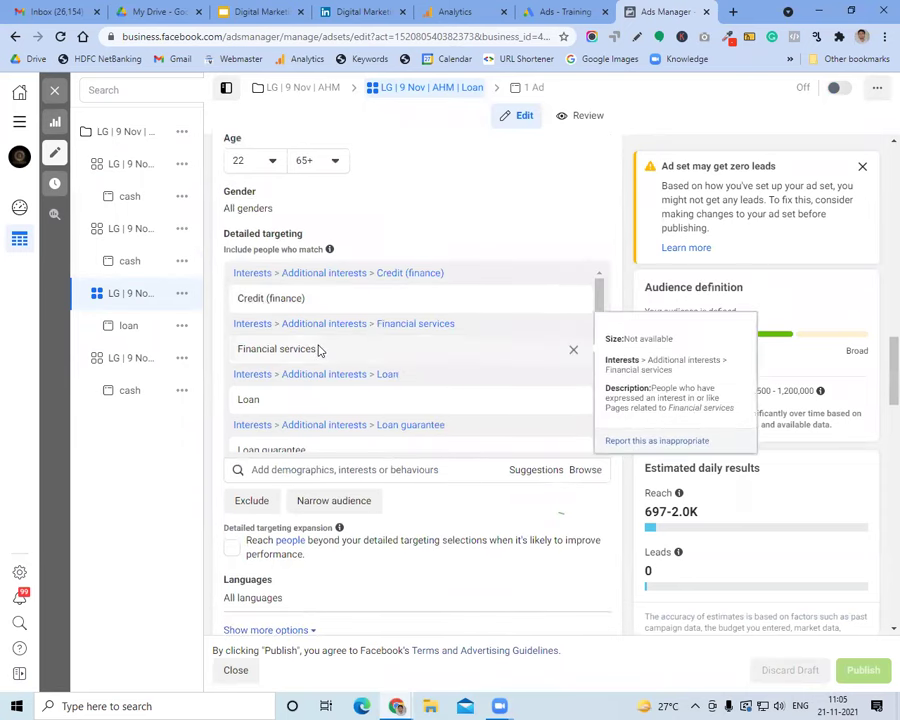
{"action": "scroll", "coordinate": [328, 350], "scroll_direction": "down", "scroll_amount": 1}
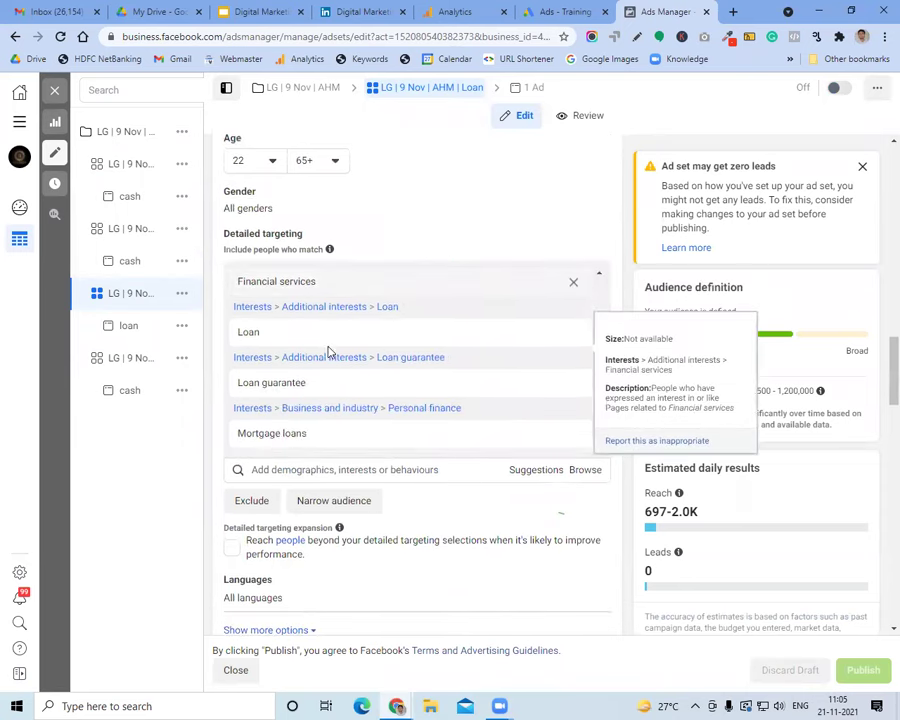
{"action": "mouse_move", "coordinate": [281, 334]}
{"action": "mouse_move", "coordinate": [325, 381]}
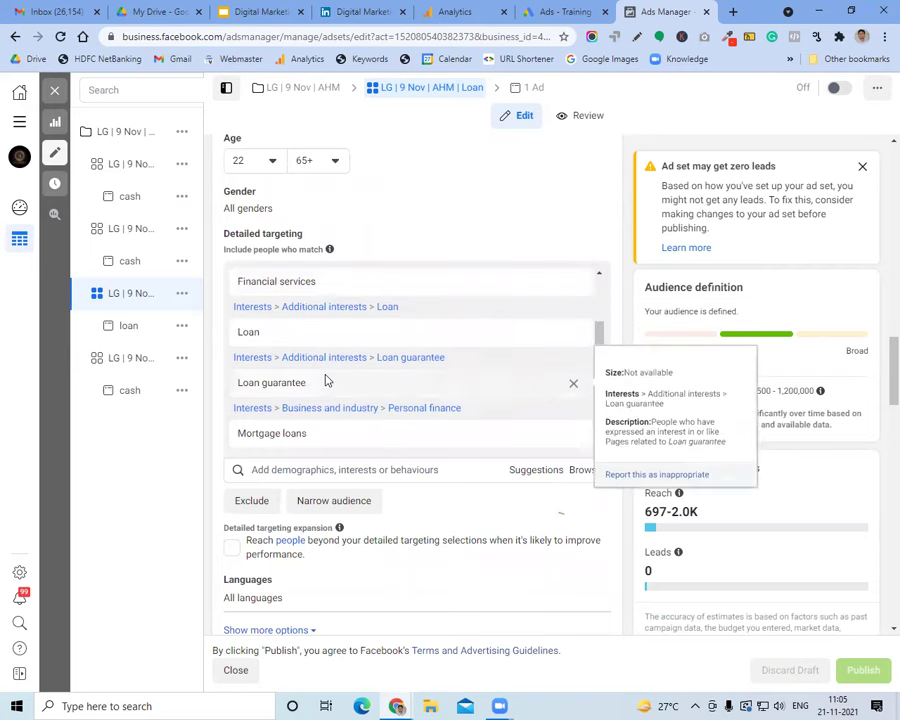
{"action": "scroll", "coordinate": [325, 381], "scroll_direction": "down", "scroll_amount": 2}
{"action": "mouse_move", "coordinate": [310, 296]}
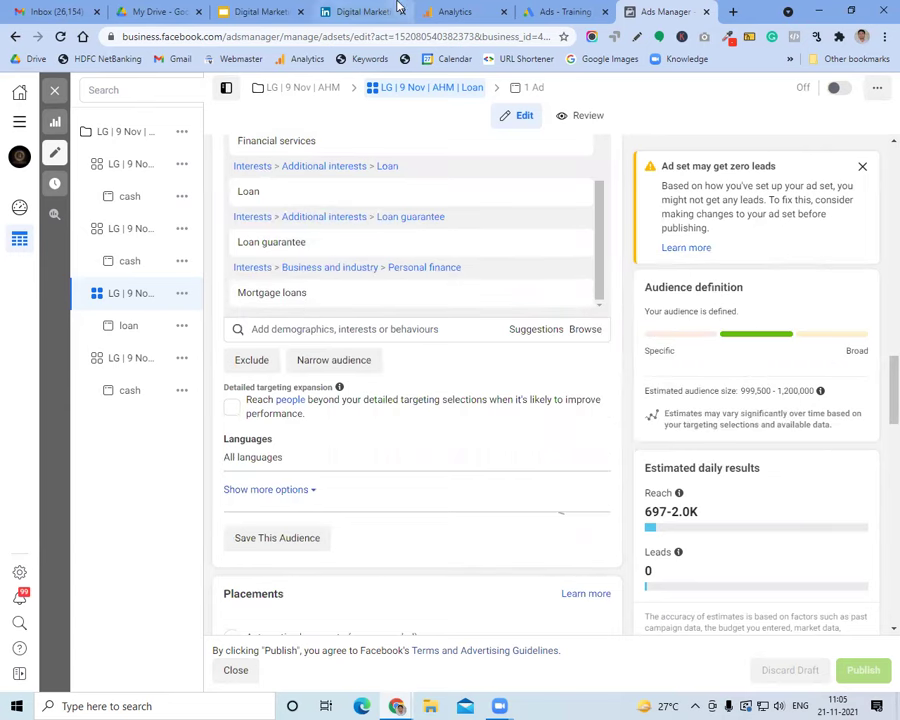
{"action": "left_click", "coordinate": [55, 90]}
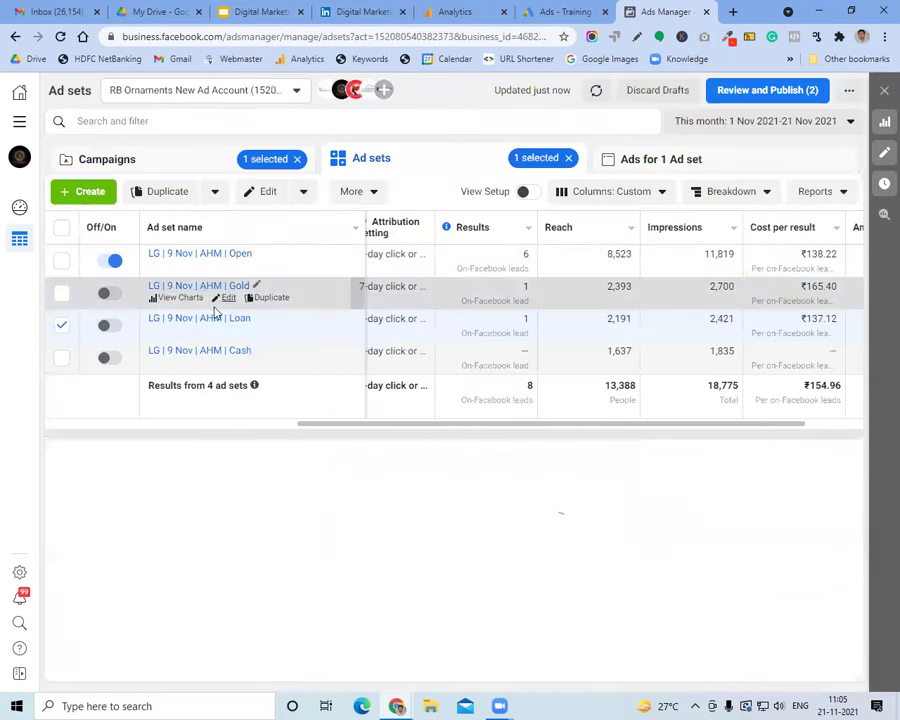
Edit the cash ad in the LG | 9 Nov | AHM | Open ad set and inspect its expanded feed preview
{"action": "left_click", "coordinate": [215, 256]}
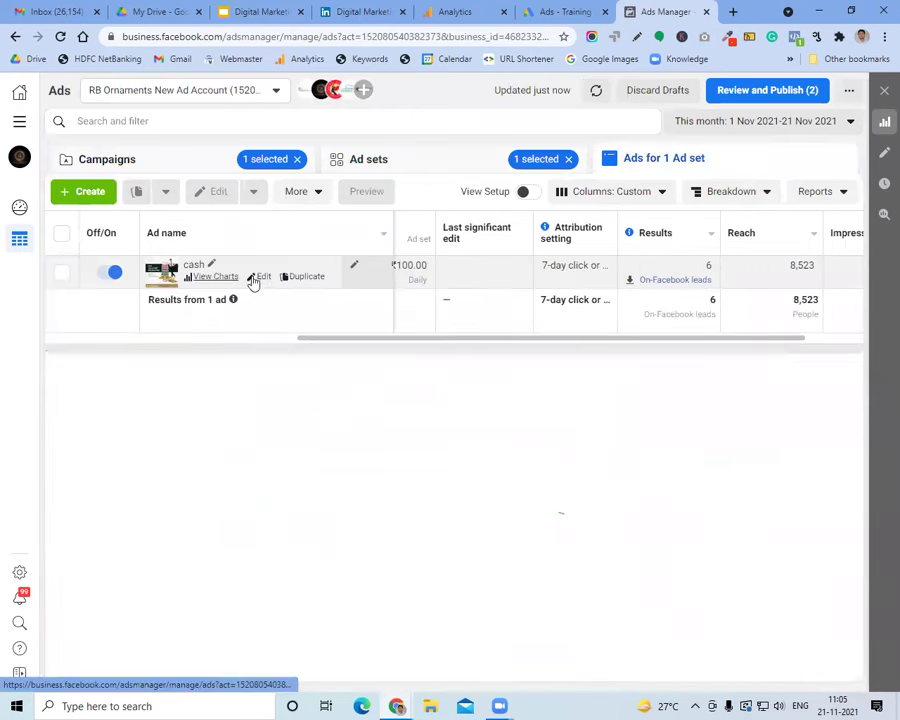
{"action": "left_click", "coordinate": [262, 279]}
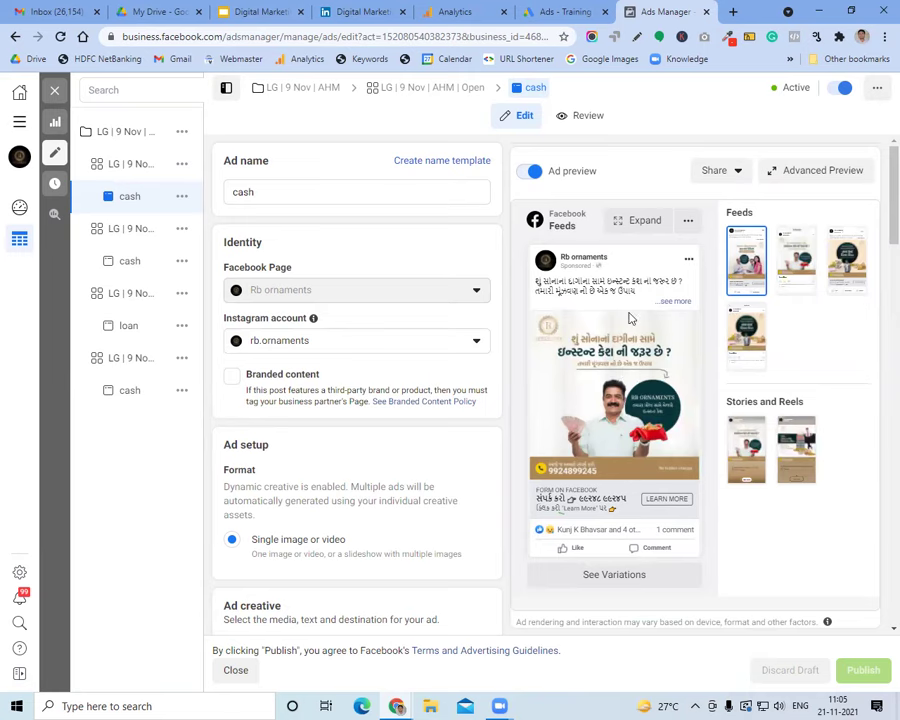
{"action": "left_click", "coordinate": [640, 224]}
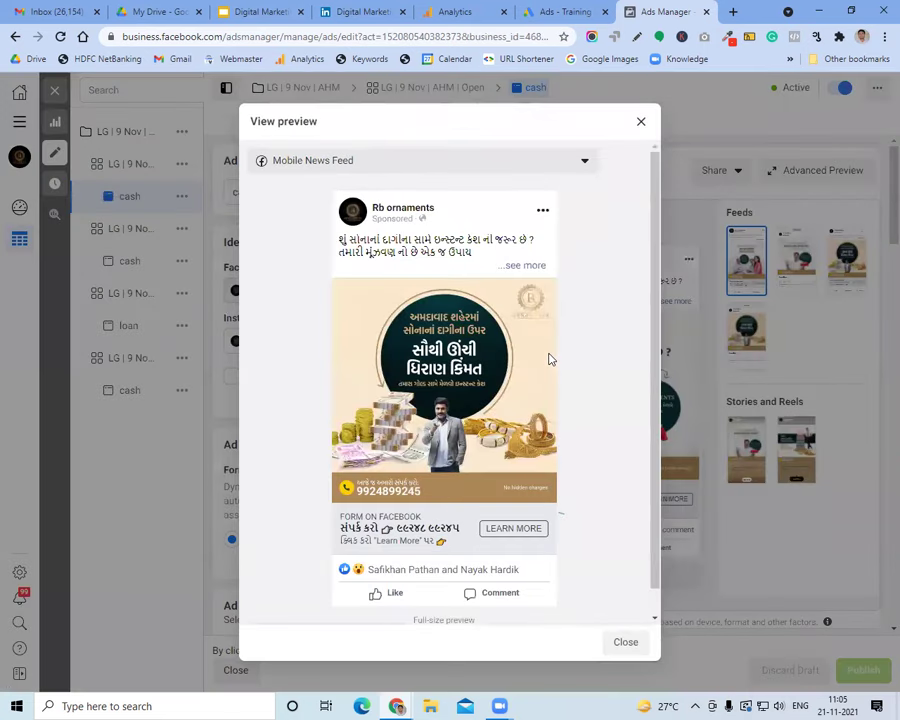
{"action": "scroll", "coordinate": [507, 479], "scroll_direction": "down", "scroll_amount": 1}
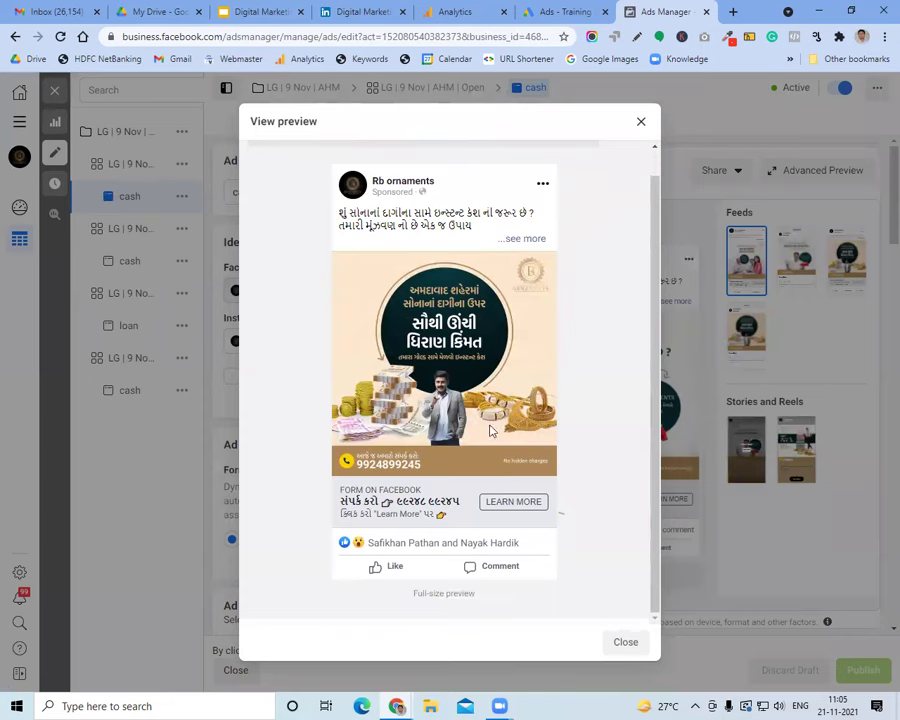
{"action": "scroll", "coordinate": [490, 431], "scroll_direction": "up", "scroll_amount": 1}
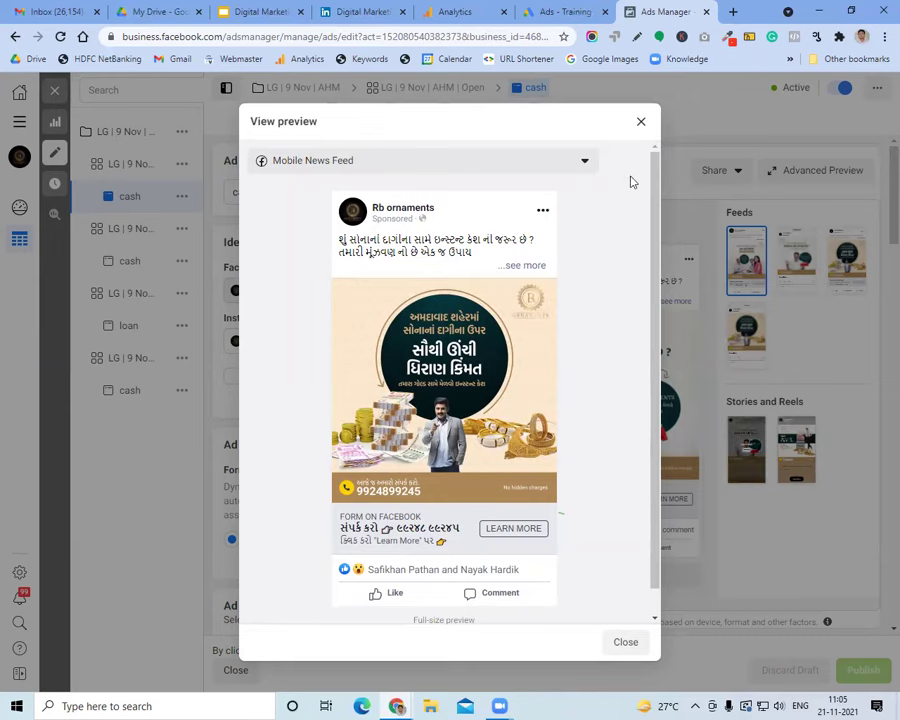
{"action": "left_click", "coordinate": [641, 121]}
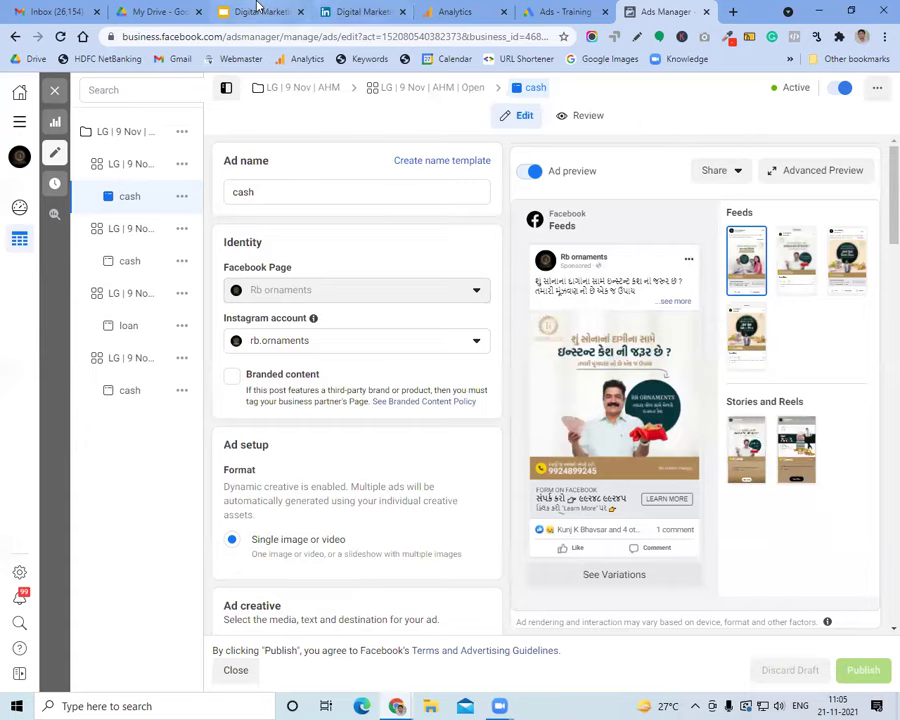
On the 'At the End of the Course' slide, select 'Facebook, Instagram' in the social media bullet
{"action": "left_click", "coordinate": [258, 9]}
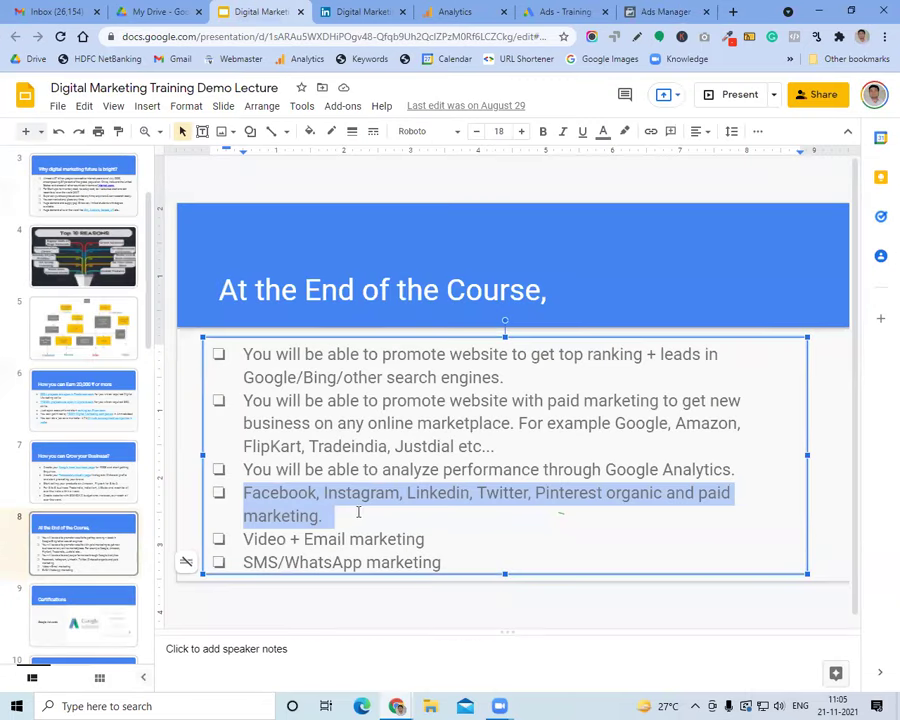
{"action": "left_click", "coordinate": [358, 512]}
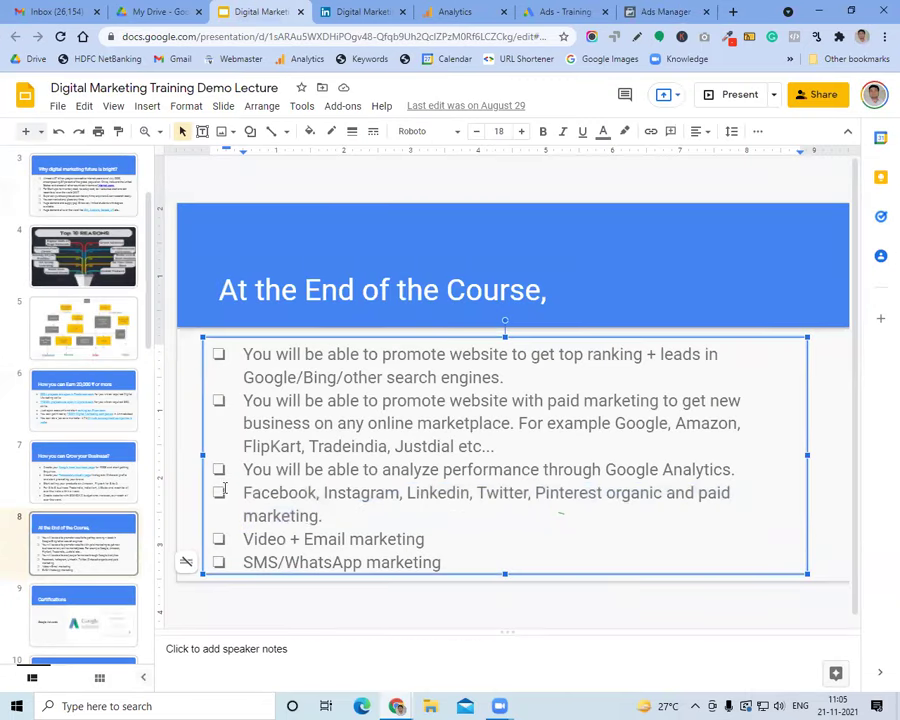
{"action": "left_click_drag", "start_coordinate": [244, 490], "coordinate": [400, 492]}
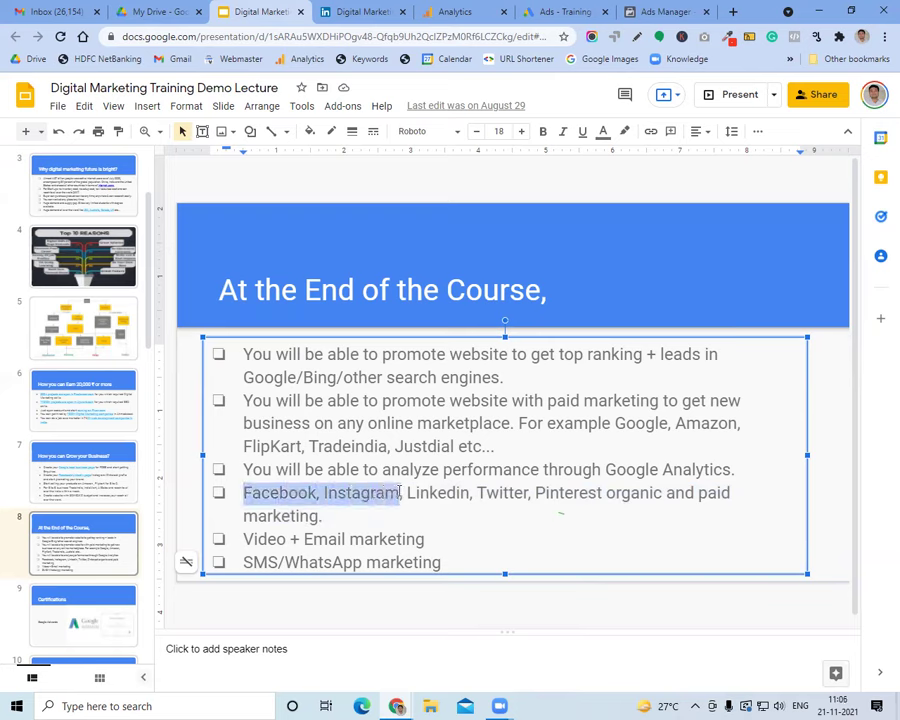
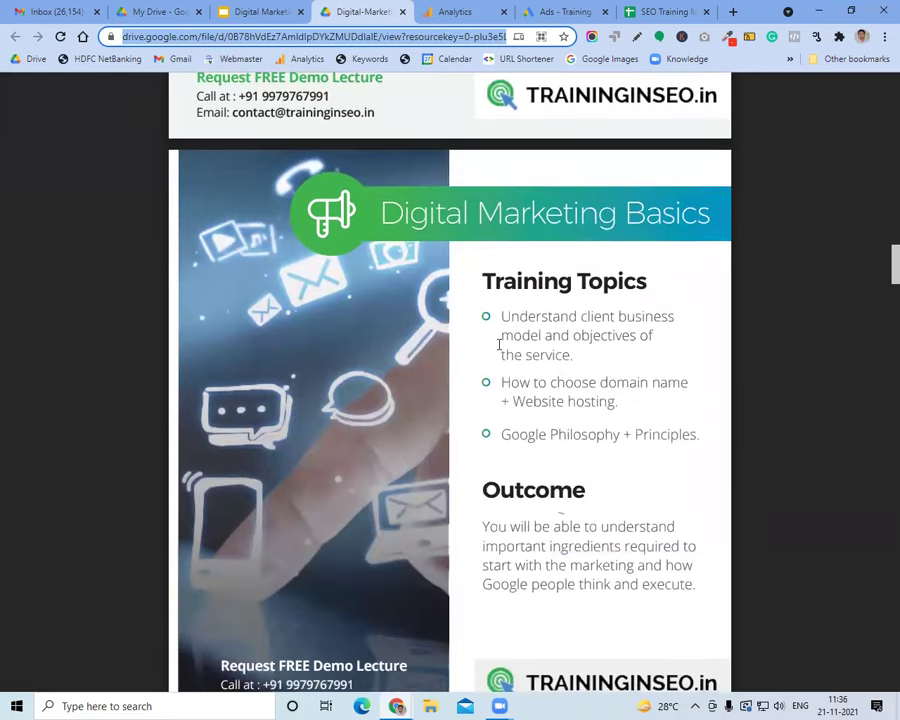
From a new tab, go to Google Classroom via the 'google cla' suggestion and enter SEO July 2021
{"action": "mouse_move", "coordinate": [394, 665]}
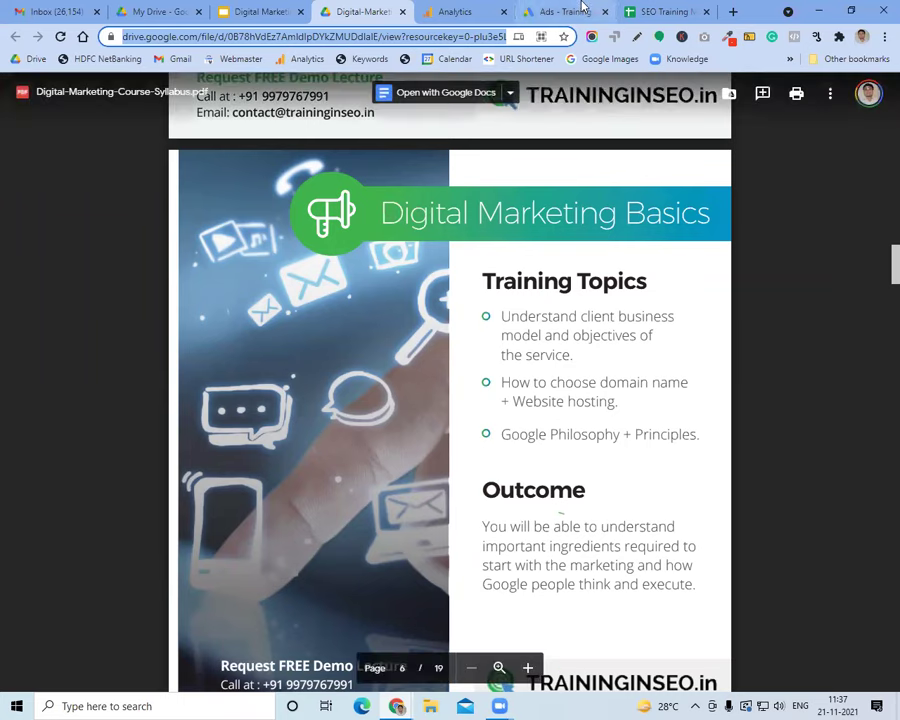
{"action": "left_click", "coordinate": [158, 11]}
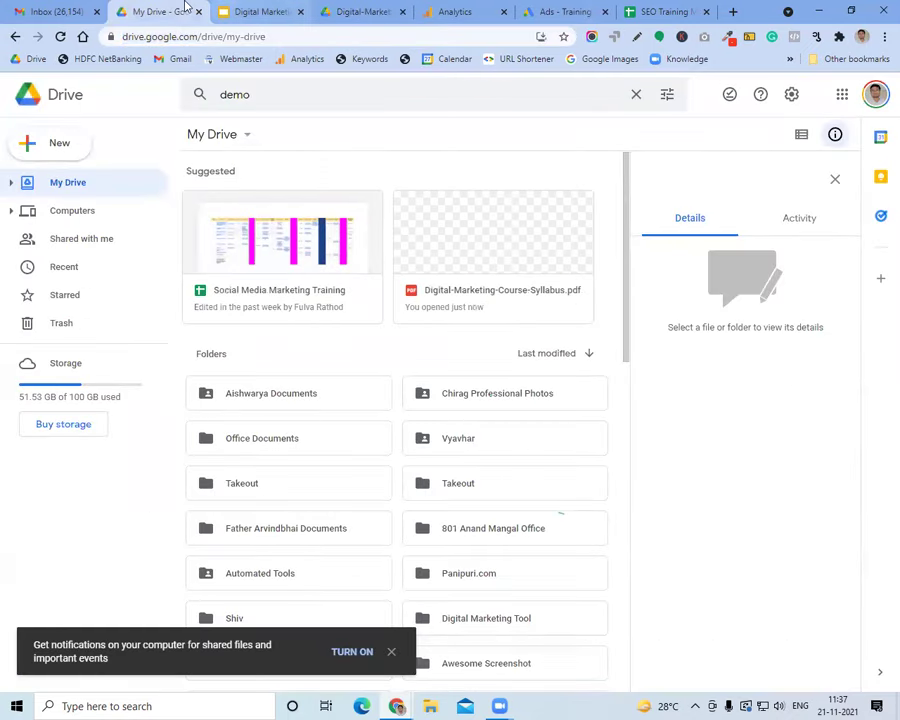
{"action": "left_click", "coordinate": [733, 11]}
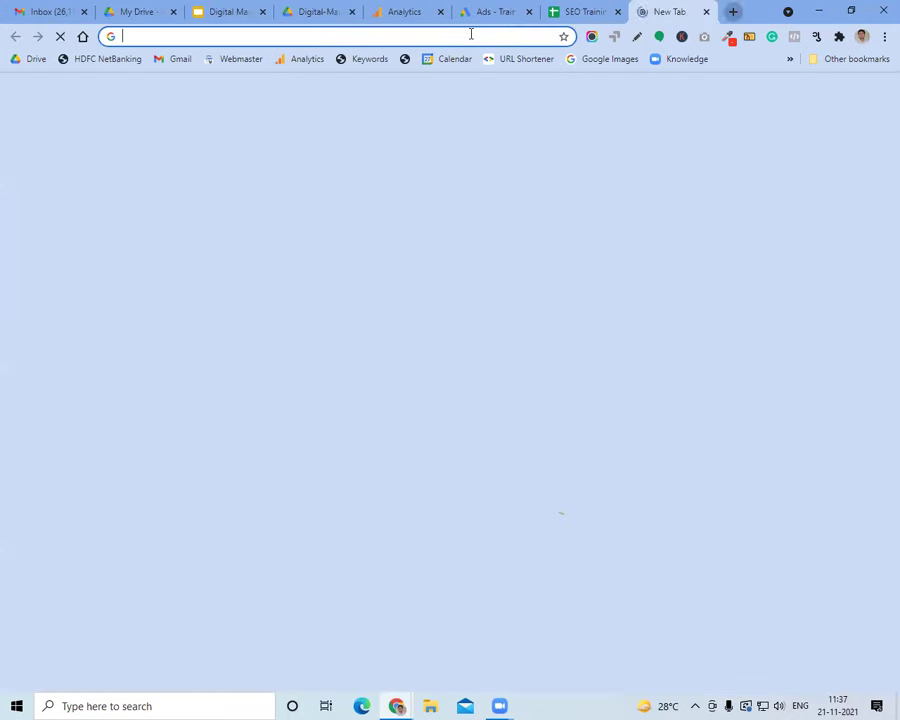
{"action": "type", "text": "googe"}
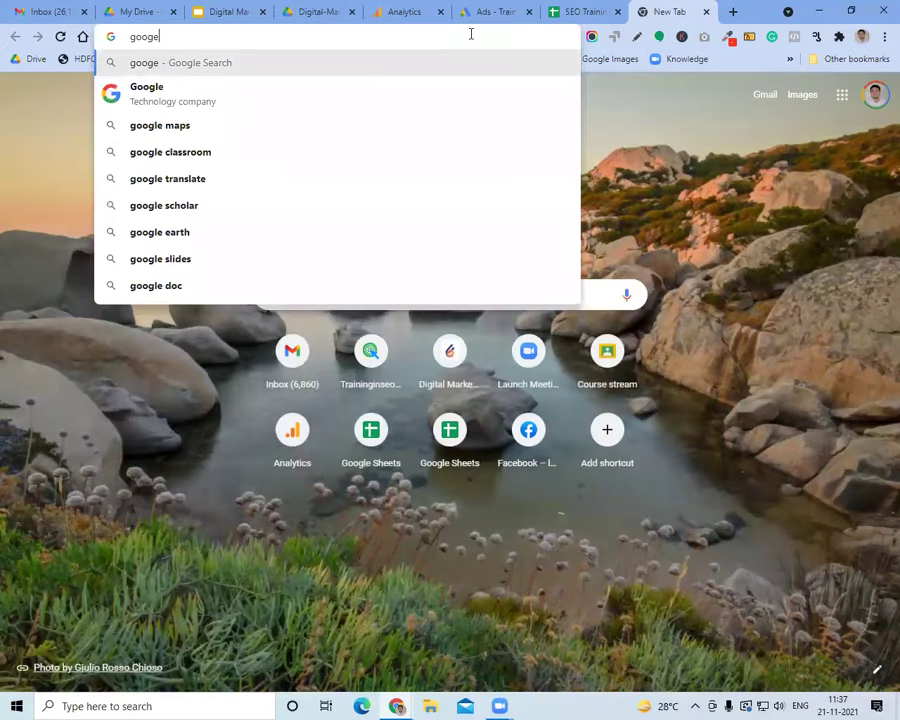
{"action": "key", "text": "BackSpace"}
{"action": "type", "text": "le cla"}
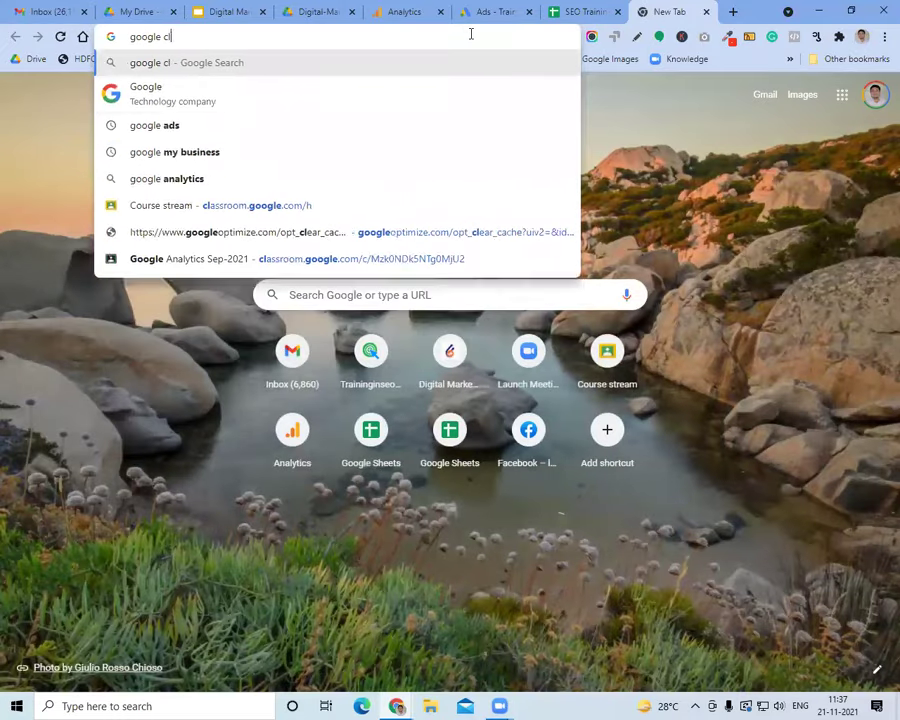
{"action": "left_click", "coordinate": [384, 197]}
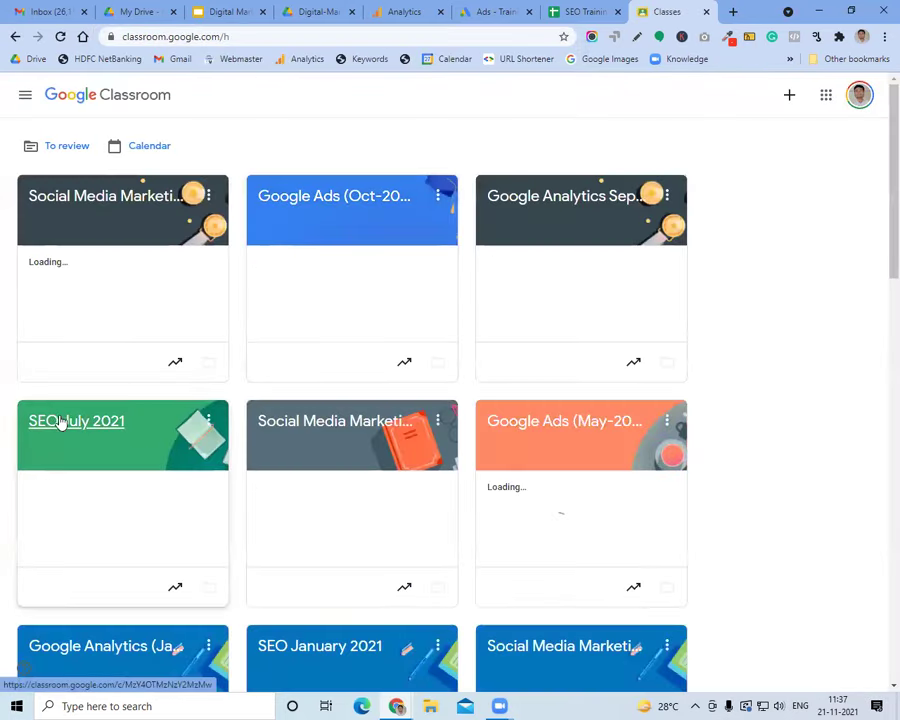
{"action": "left_click", "coordinate": [60, 421]}
Open the Lecture No. 23 post and the first commenter's SEO Training spreadsheet, viewing cell B8
{"action": "scroll", "coordinate": [234, 420], "scroll_direction": "down", "scroll_amount": 3}
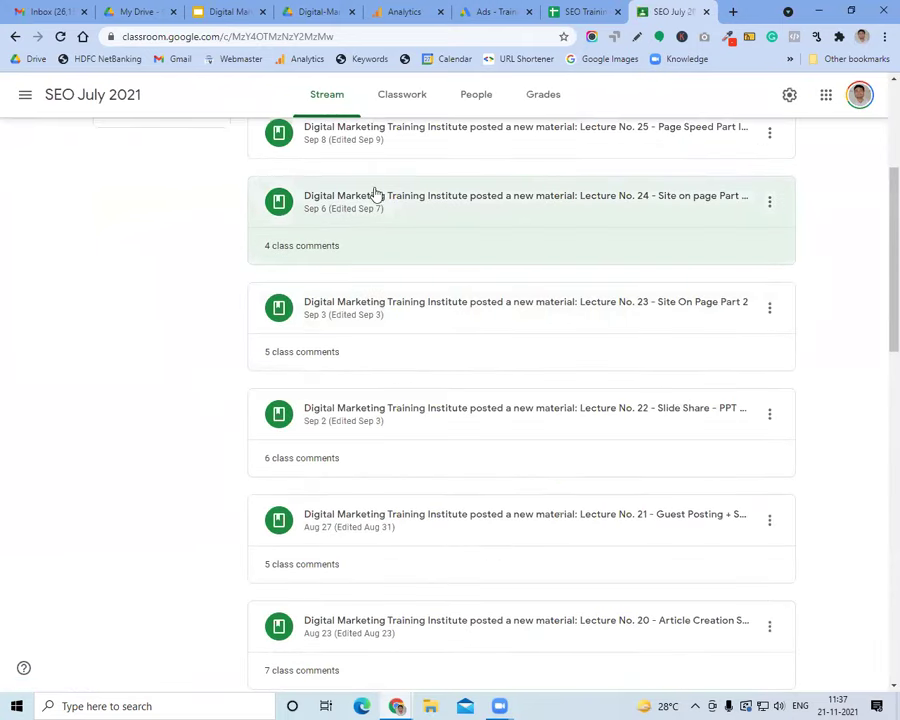
{"action": "left_click", "coordinate": [410, 314]}
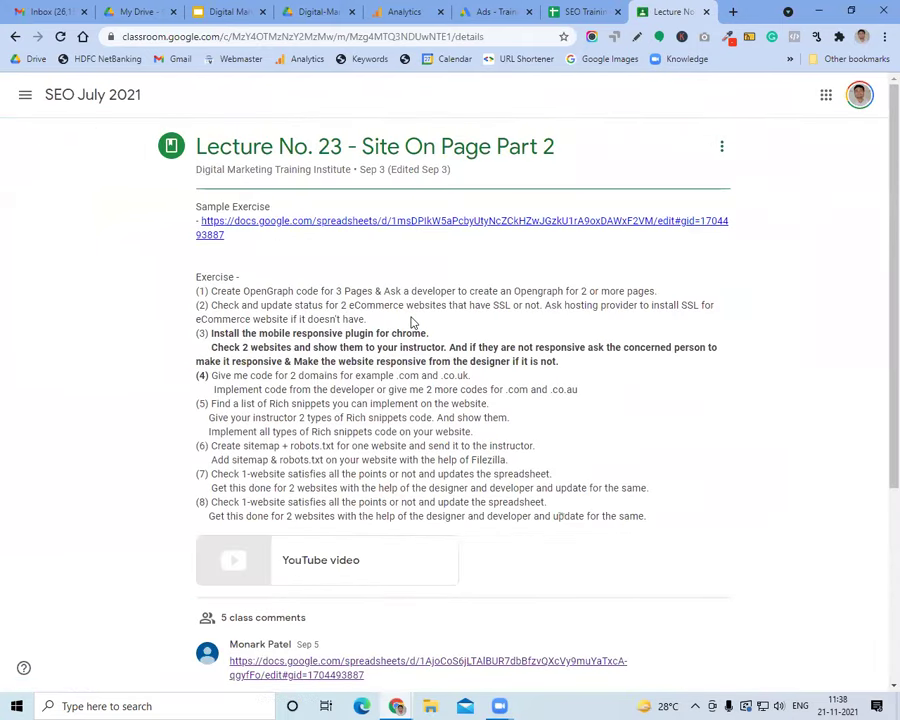
{"action": "scroll", "coordinate": [365, 410], "scroll_direction": "down", "scroll_amount": 5}
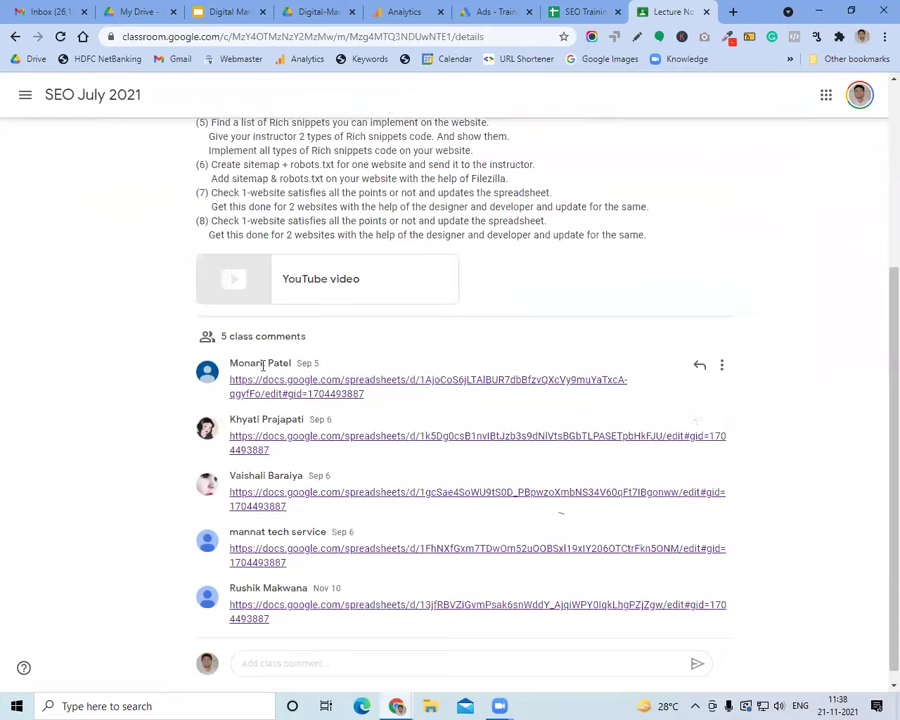
{"action": "left_click", "coordinate": [313, 388]}
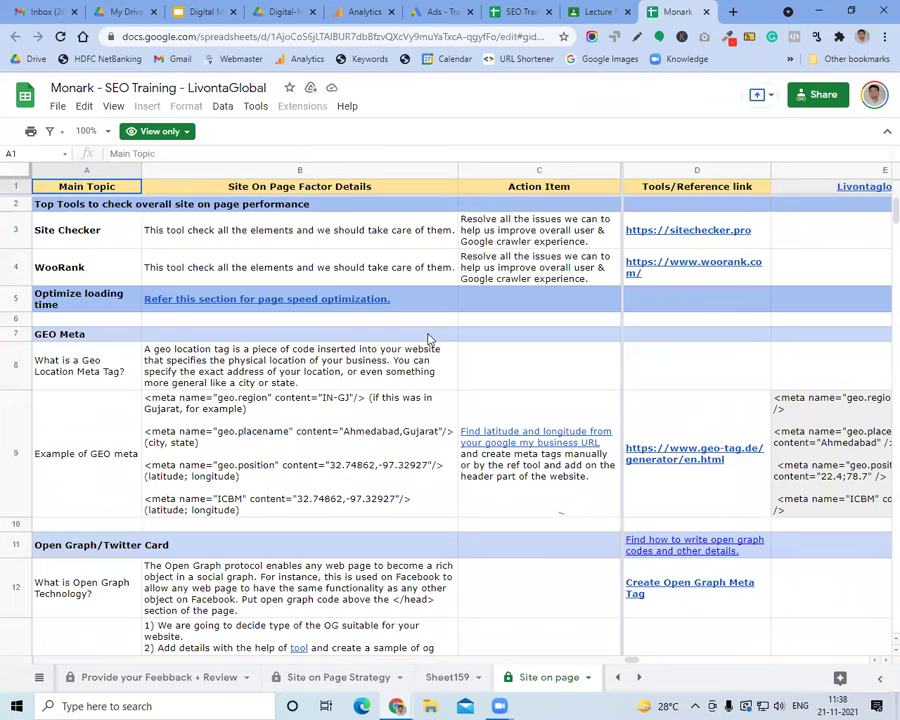
{"action": "left_click", "coordinate": [398, 387]}
{"action": "key", "text": "Right"}
{"action": "key", "text": "Right"}
{"action": "key", "text": "Right"}
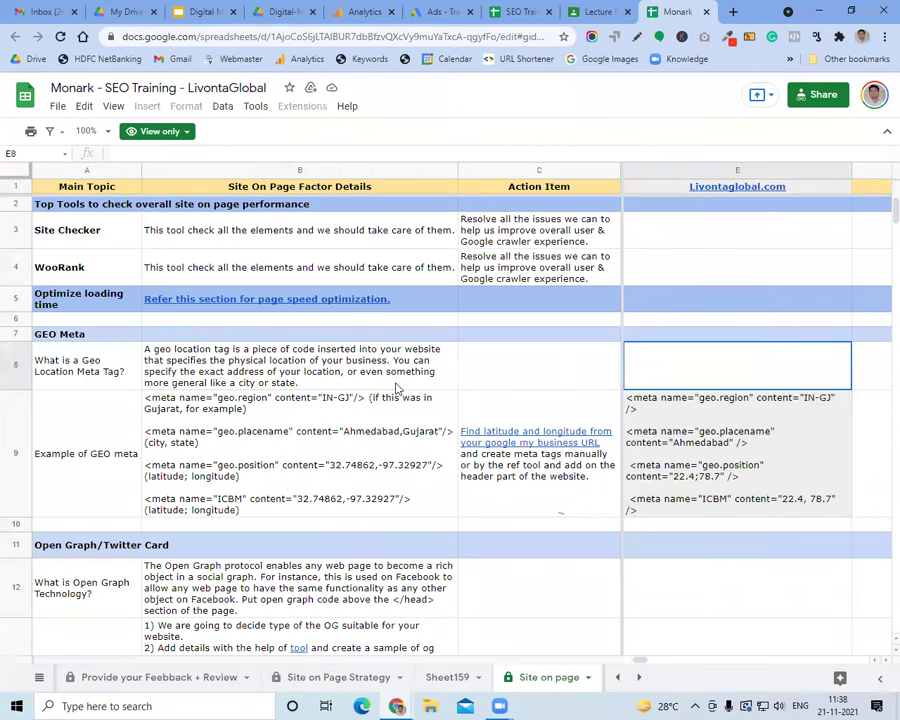
{"action": "left_click", "coordinate": [683, 428]}
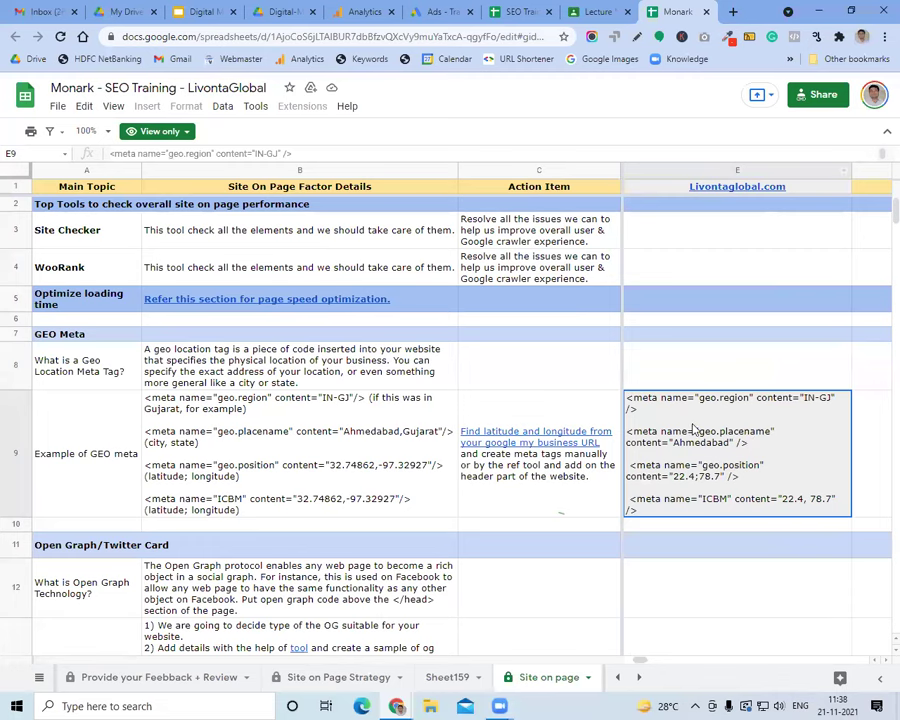
{"action": "scroll", "coordinate": [693, 428], "scroll_direction": "down", "scroll_amount": 1}
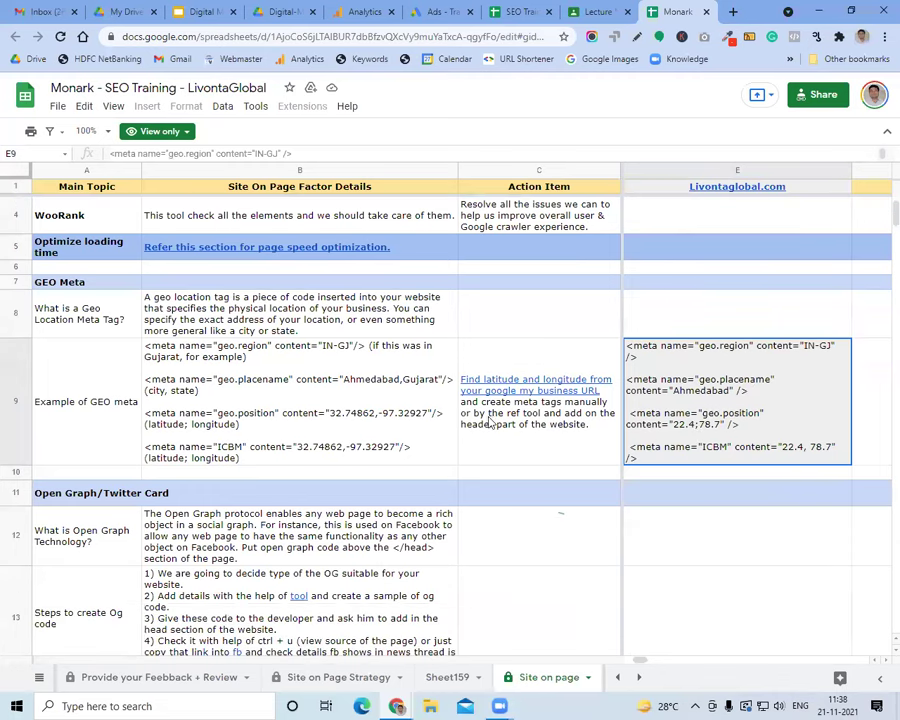
{"action": "left_click", "coordinate": [283, 455]}
{"action": "left_click", "coordinate": [300, 318]}
{"action": "left_click", "coordinate": [311, 387]}
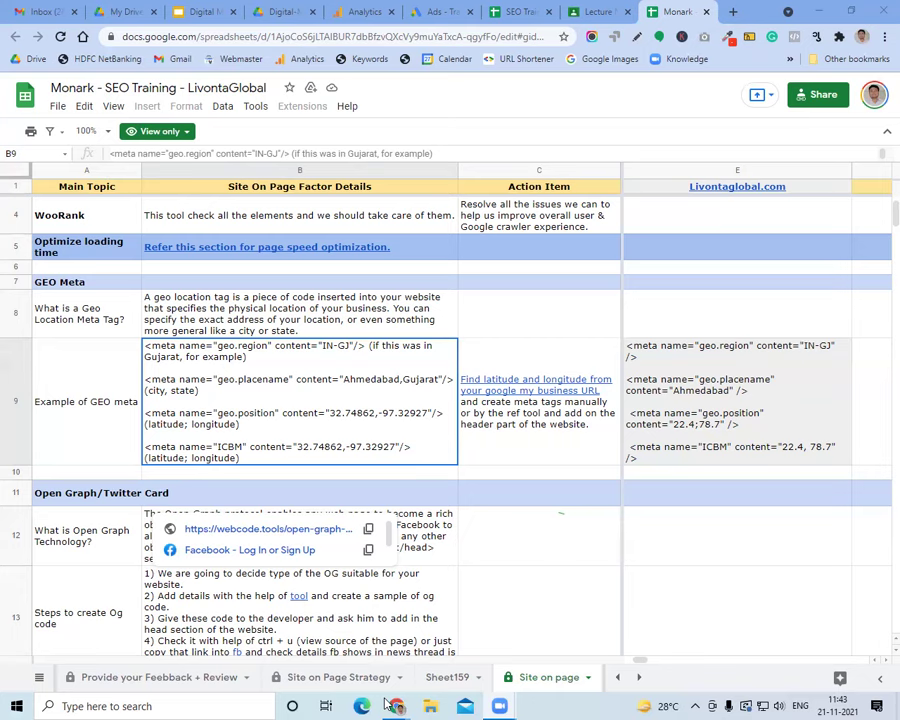
Review the Monark spreadsheet's geo location tag rows, then move to the course syllabus PDF
{"action": "left_click", "coordinate": [30, 11]}
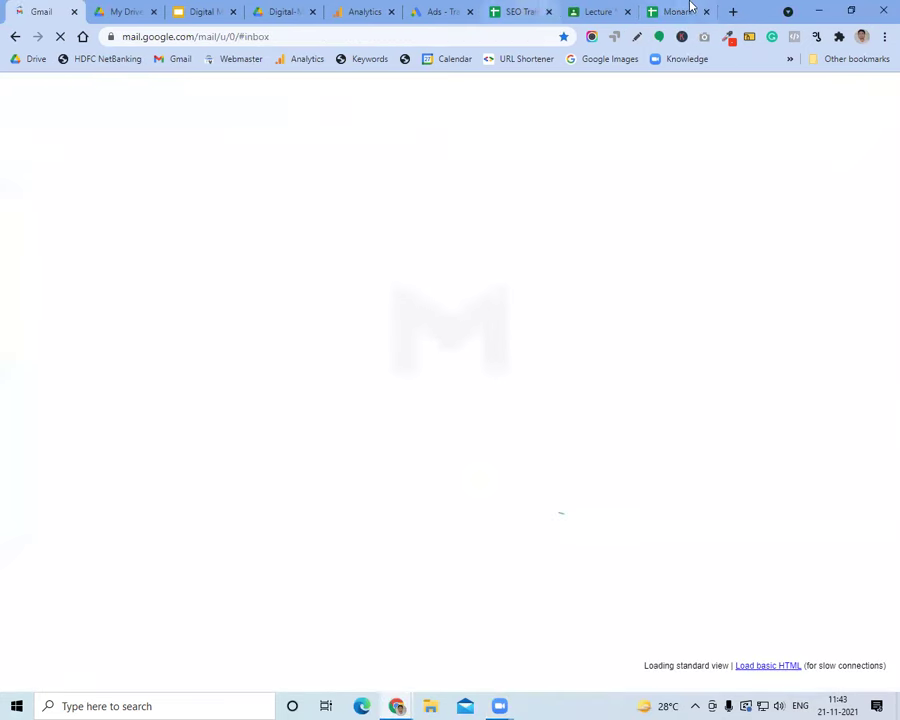
{"action": "left_click", "coordinate": [671, 8]}
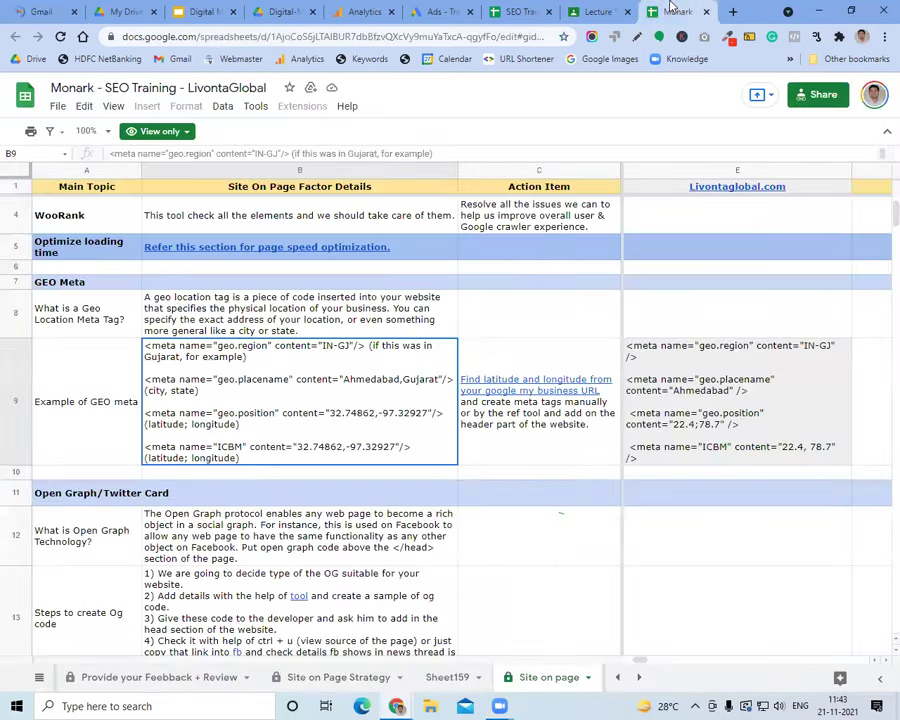
{"action": "left_click", "coordinate": [562, 326]}
{"action": "left_click", "coordinate": [416, 322]}
{"action": "left_click", "coordinate": [400, 385]}
{"action": "left_click", "coordinate": [214, 9]}
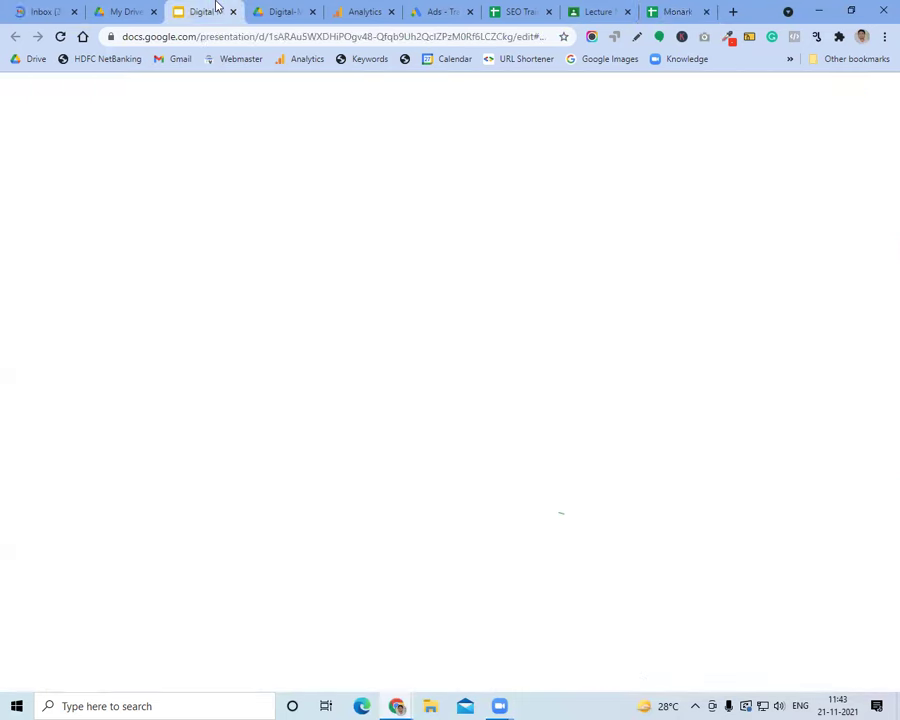
{"action": "left_click", "coordinate": [285, 10]}
Close the demo slides, Analytics, Ads, SEO training, Lecture and Monark spreadsheet tabs
{"action": "left_click", "coordinate": [233, 12]}
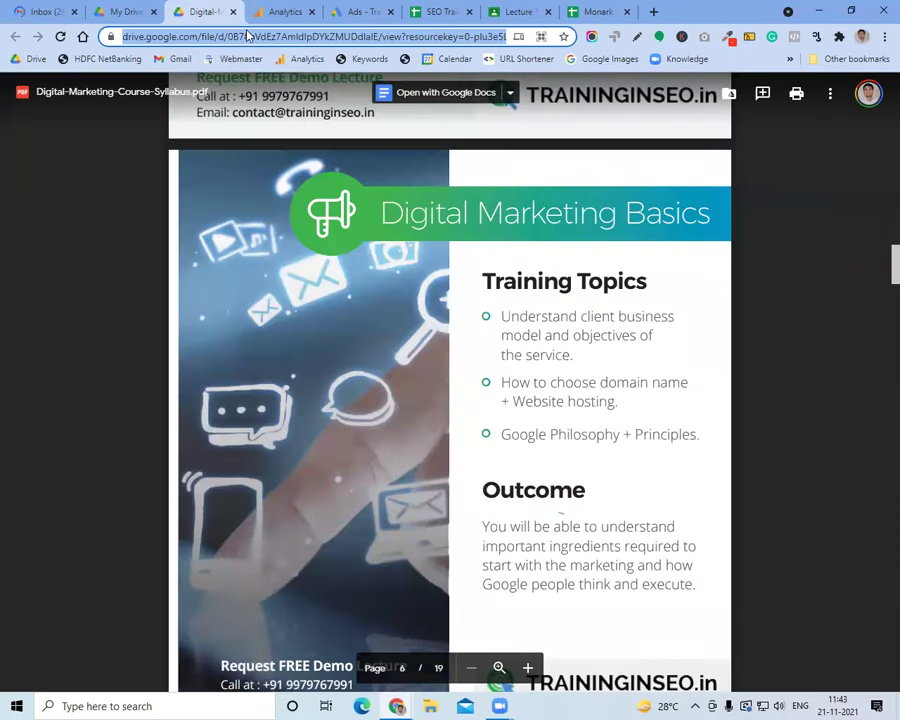
{"action": "left_click", "coordinate": [310, 12]}
{"action": "left_click", "coordinate": [311, 12]}
{"action": "left_click", "coordinate": [312, 12]}
{"action": "left_click", "coordinate": [312, 12]}
{"action": "left_click", "coordinate": [312, 12]}
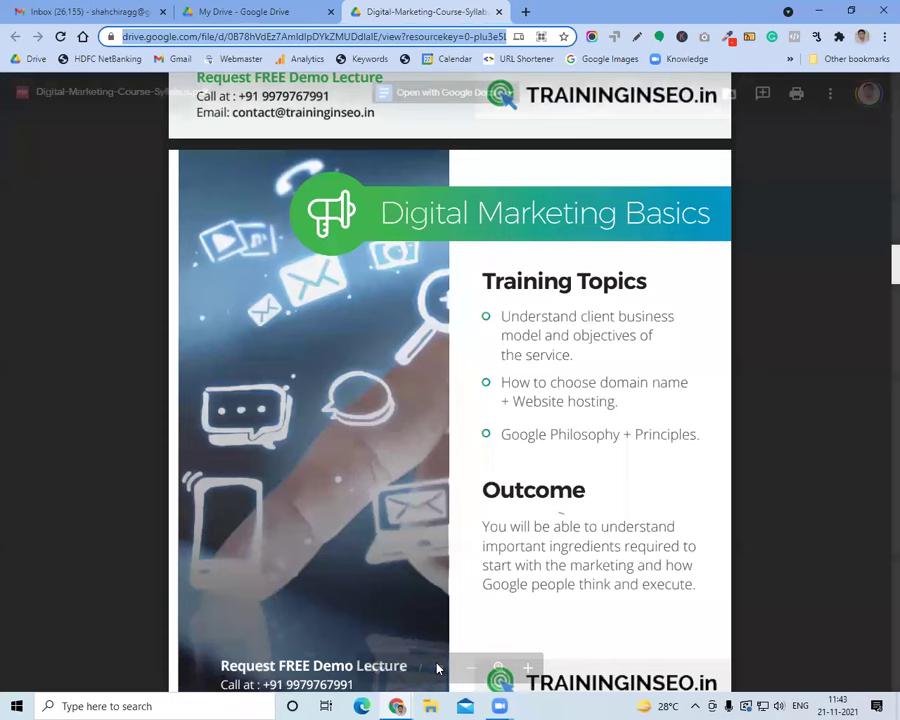
{"action": "left_click", "coordinate": [261, 351]}
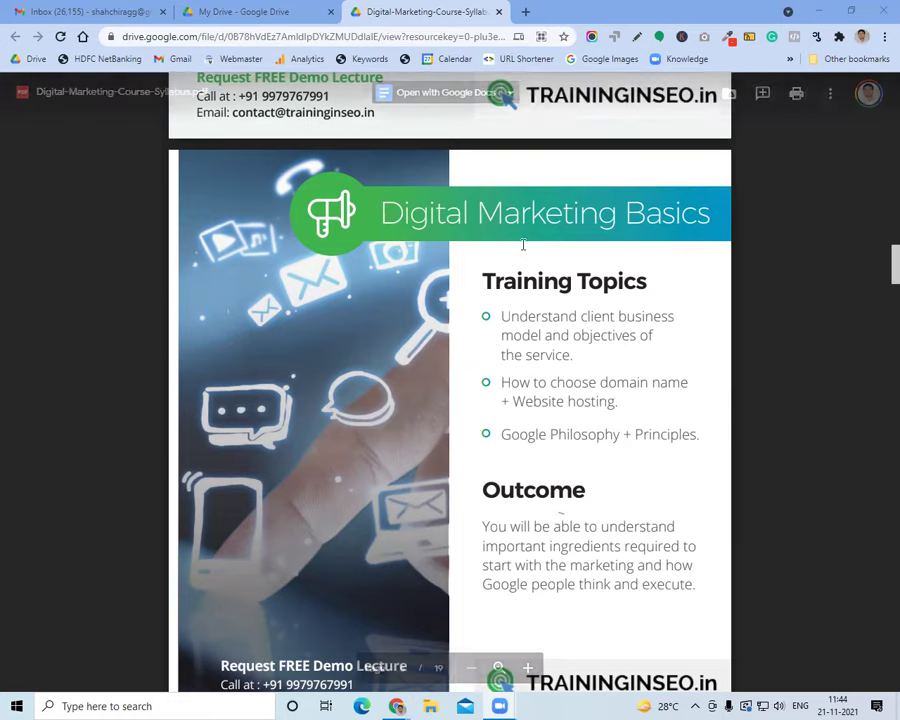
Add a fourth blank tab after the inbox, My Drive and syllabus PDF tabs
{"action": "left_click", "coordinate": [525, 11]}
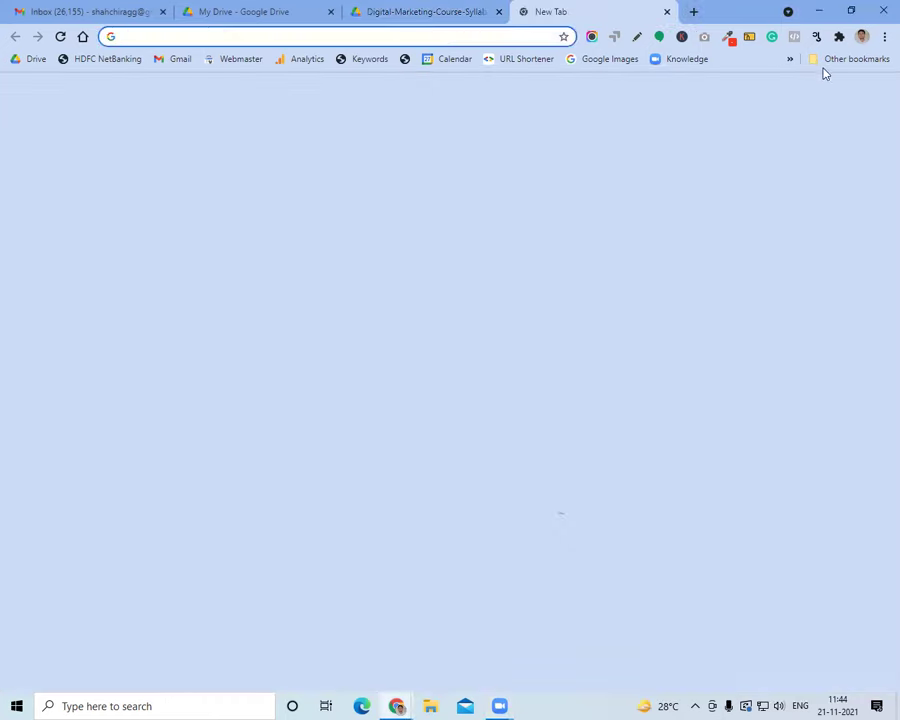
Open SEO Training Material from bookmarks and review the questionnaire's contact and communication rows
{"action": "left_click", "coordinate": [826, 62]}
{"action": "left_click", "coordinate": [744, 84]}
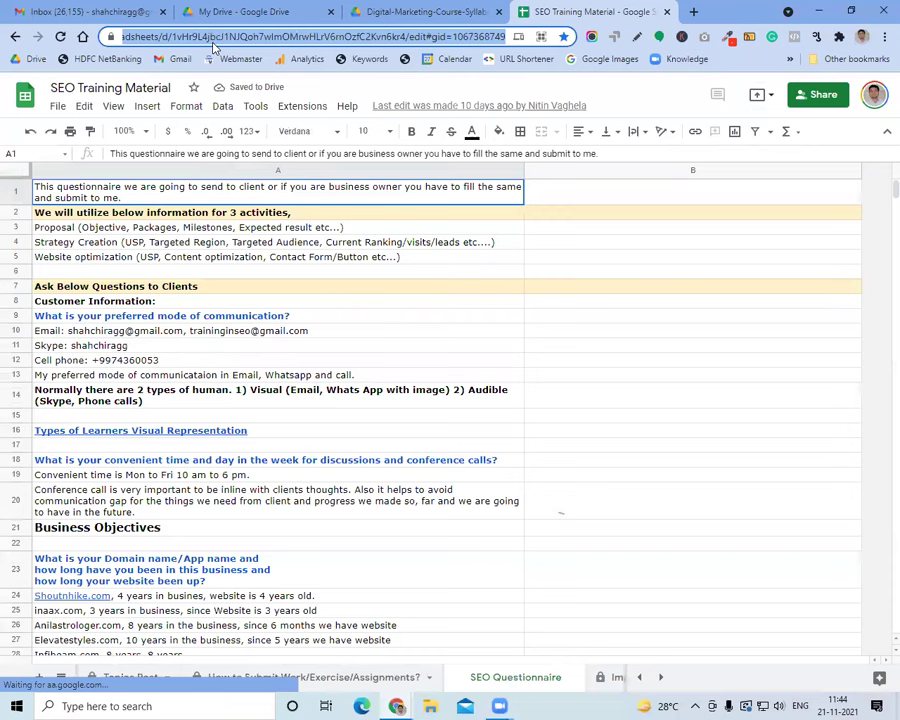
{"action": "left_click", "coordinate": [251, 316]}
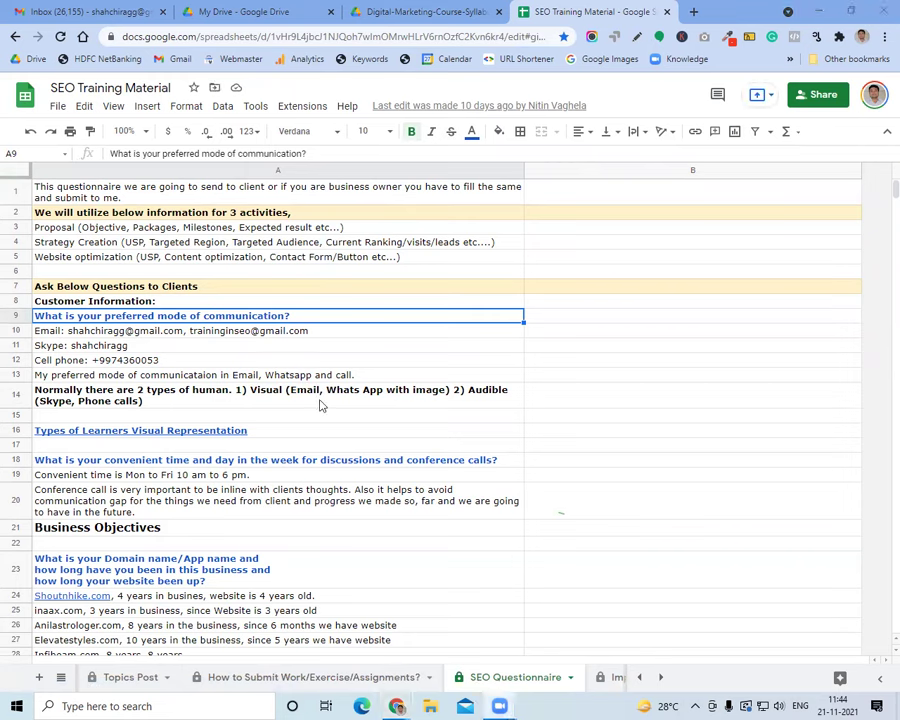
{"action": "left_click", "coordinate": [292, 349]}
{"action": "left_click", "coordinate": [297, 390]}
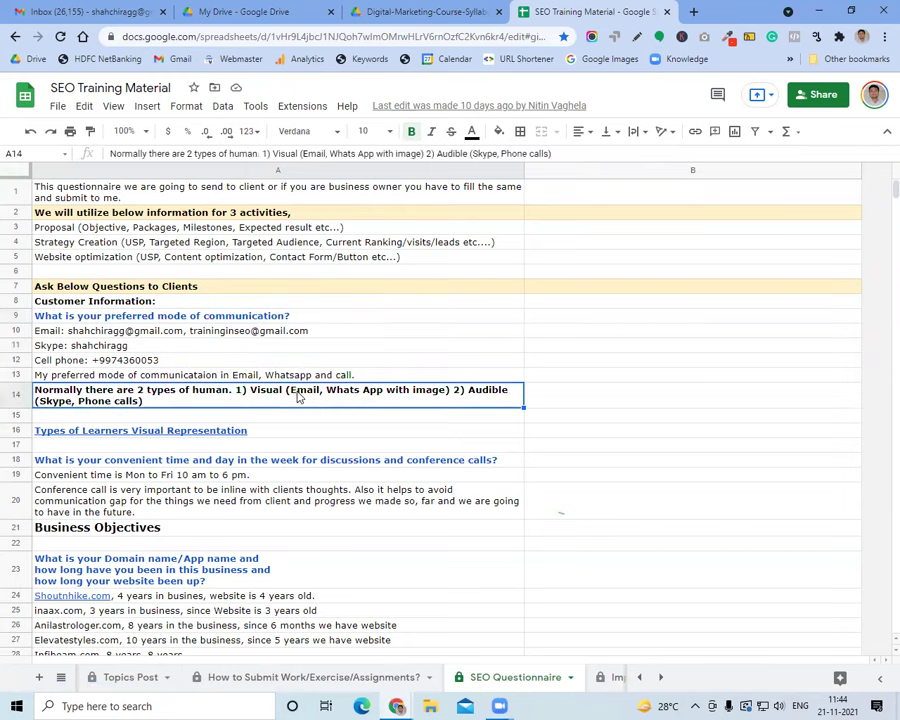
{"action": "left_click", "coordinate": [292, 331]}
{"action": "left_click", "coordinate": [294, 370]}
{"action": "left_click", "coordinate": [293, 398]}
{"action": "left_click", "coordinate": [293, 424]}
{"action": "left_click", "coordinate": [281, 394]}
Go over the Proposal and Website optimization activities, then show the All Sheets list
{"action": "left_click", "coordinate": [160, 257]}
{"action": "left_click", "coordinate": [150, 229]}
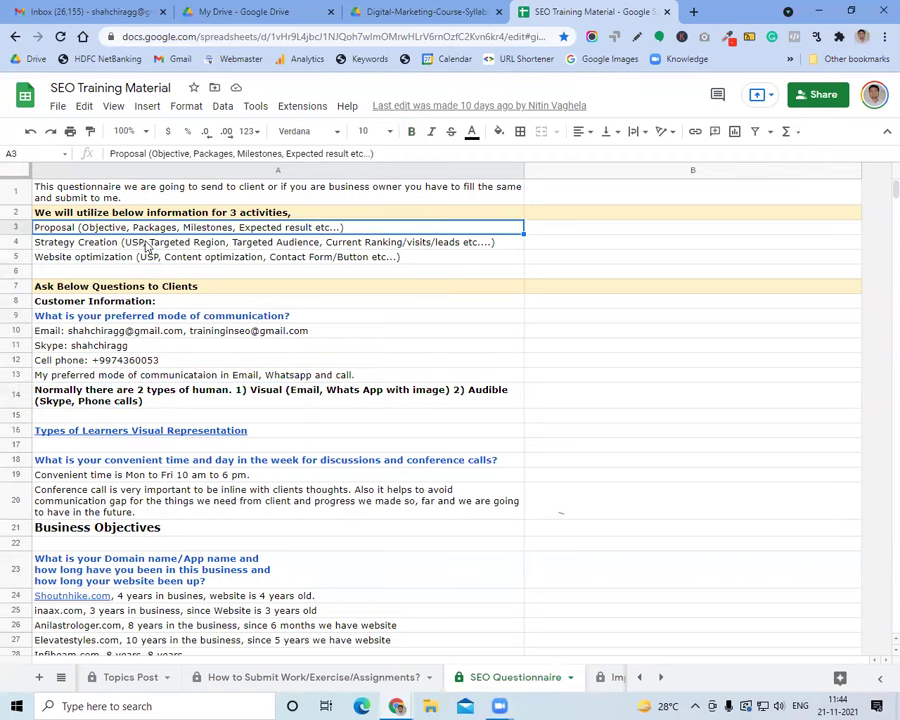
{"action": "left_click", "coordinate": [151, 261]}
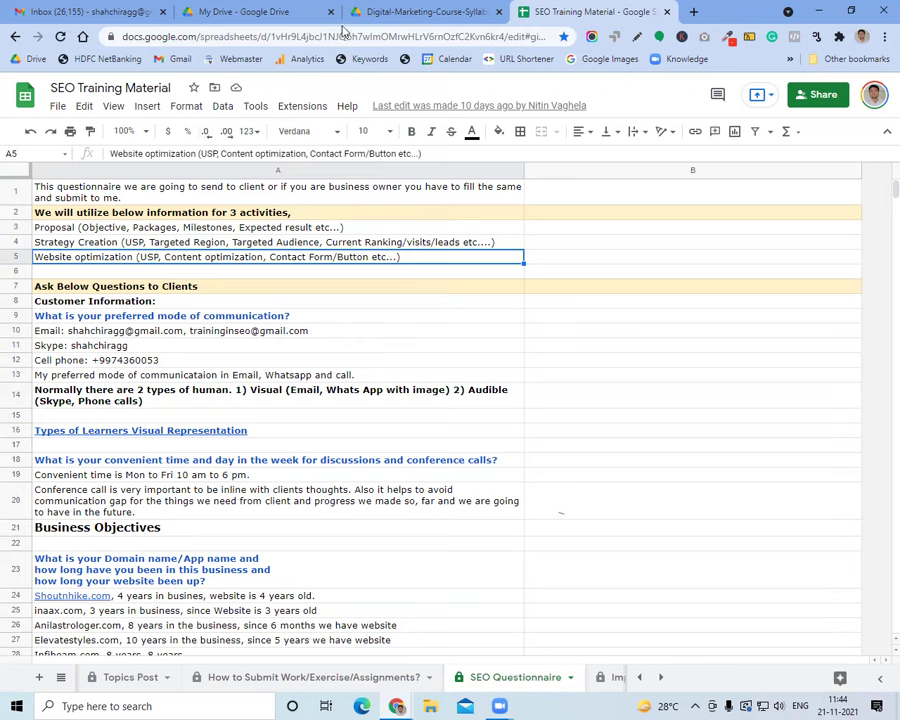
{"action": "left_click", "coordinate": [425, 11]}
{"action": "left_click", "coordinate": [553, 8]}
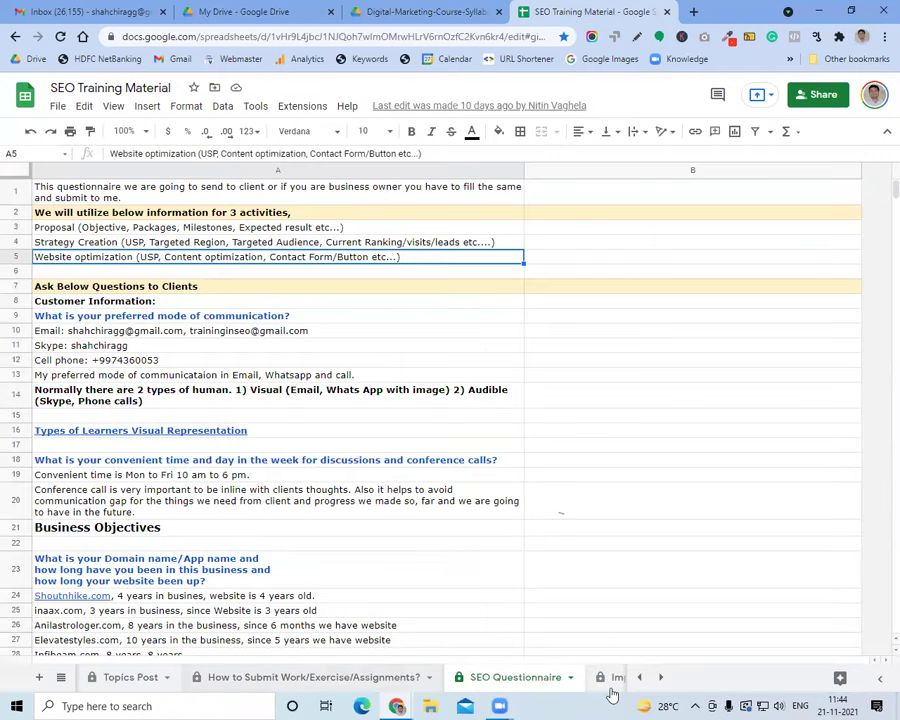
{"action": "left_click", "coordinate": [61, 677]}
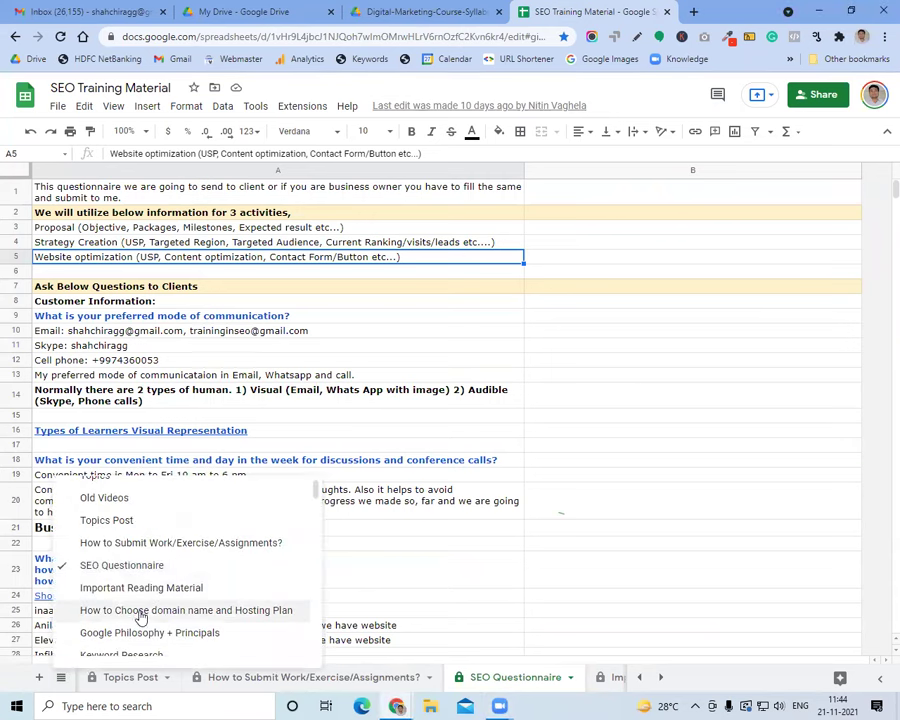
Open the domain and hosting sheet and review its domain extension, example and research rows
{"action": "left_click", "coordinate": [141, 612]}
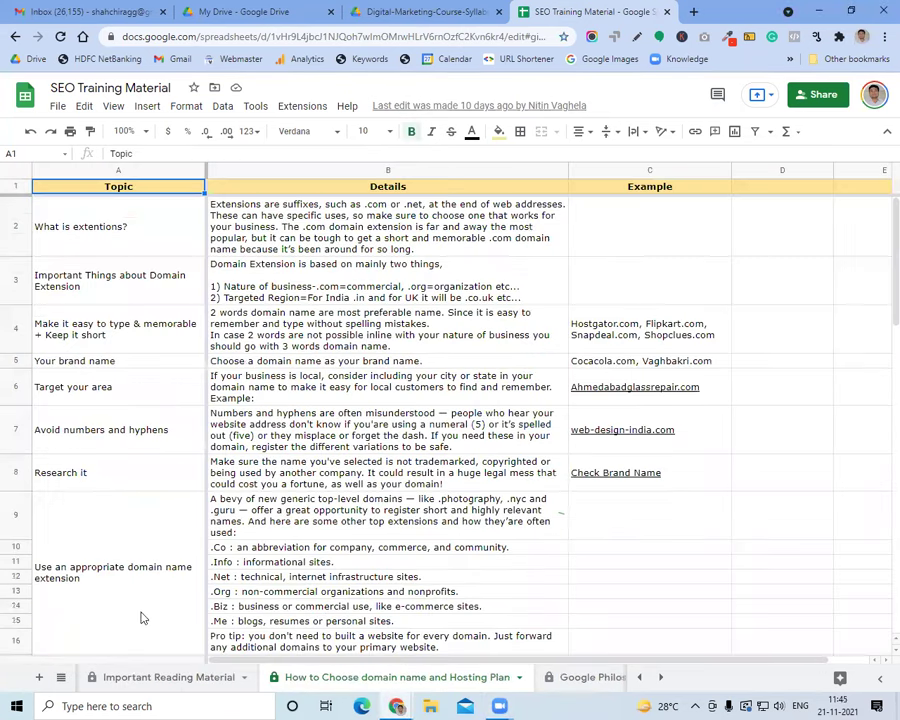
{"action": "left_click", "coordinate": [101, 252]}
{"action": "left_click", "coordinate": [110, 266]}
{"action": "scroll", "coordinate": [343, 446], "scroll_direction": "down", "scroll_amount": 3}
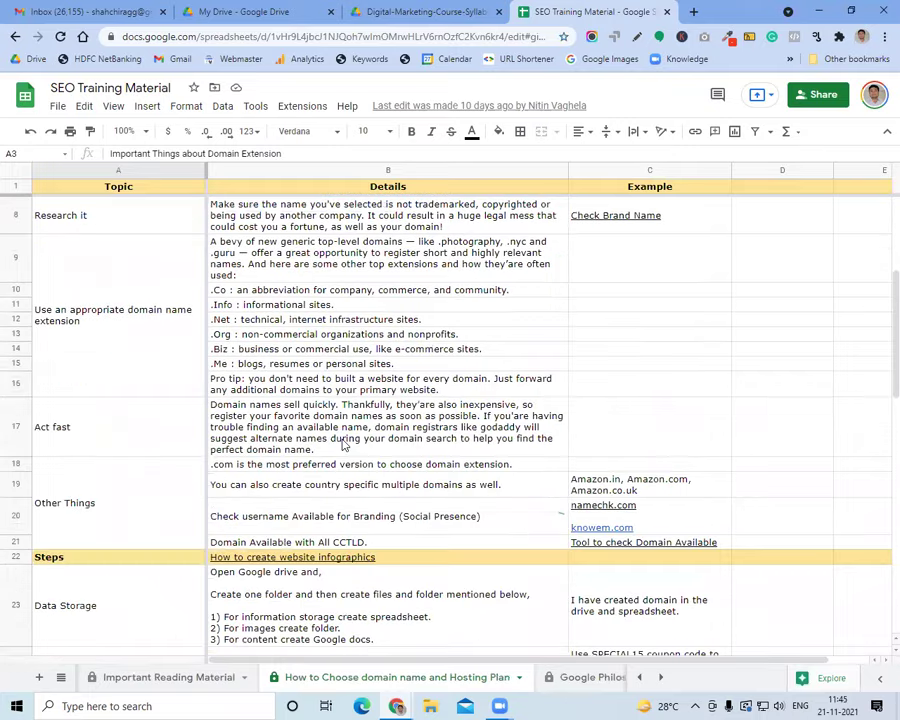
{"action": "scroll", "coordinate": [369, 290], "scroll_direction": "up", "scroll_amount": 2}
{"action": "left_click", "coordinate": [628, 290]}
{"action": "left_click_drag", "start_coordinate": [627, 298], "coordinate": [450, 337]}
{"action": "left_click", "coordinate": [438, 366]}
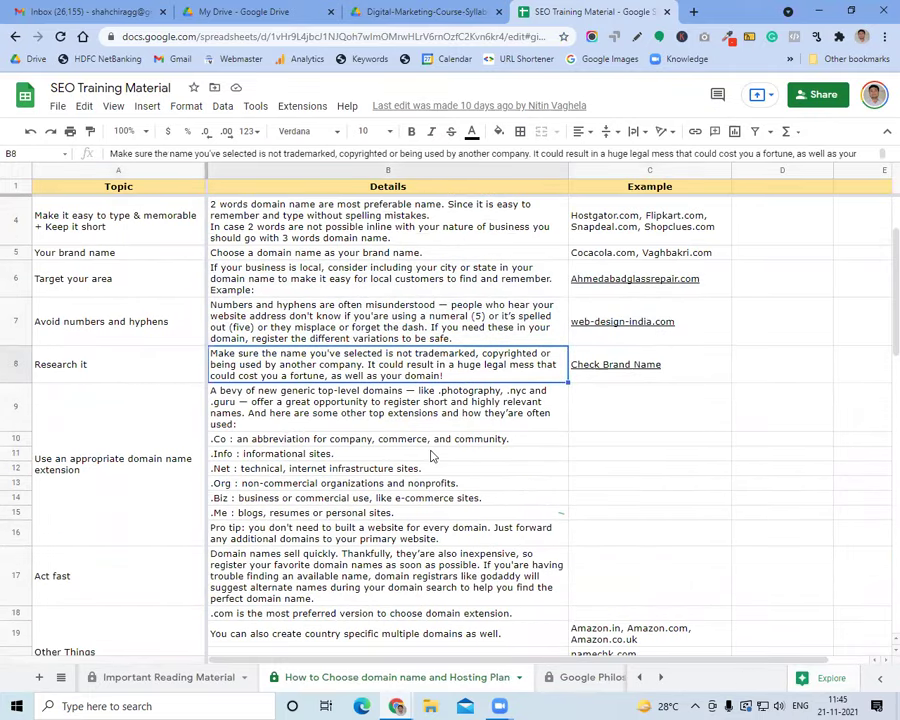
{"action": "scroll", "coordinate": [430, 454], "scroll_direction": "down", "scroll_amount": 3}
Review Data Storage, Buy domain name, Buy hosting, Login into Cpanel and Create email ids topics
{"action": "left_click", "coordinate": [140, 535]}
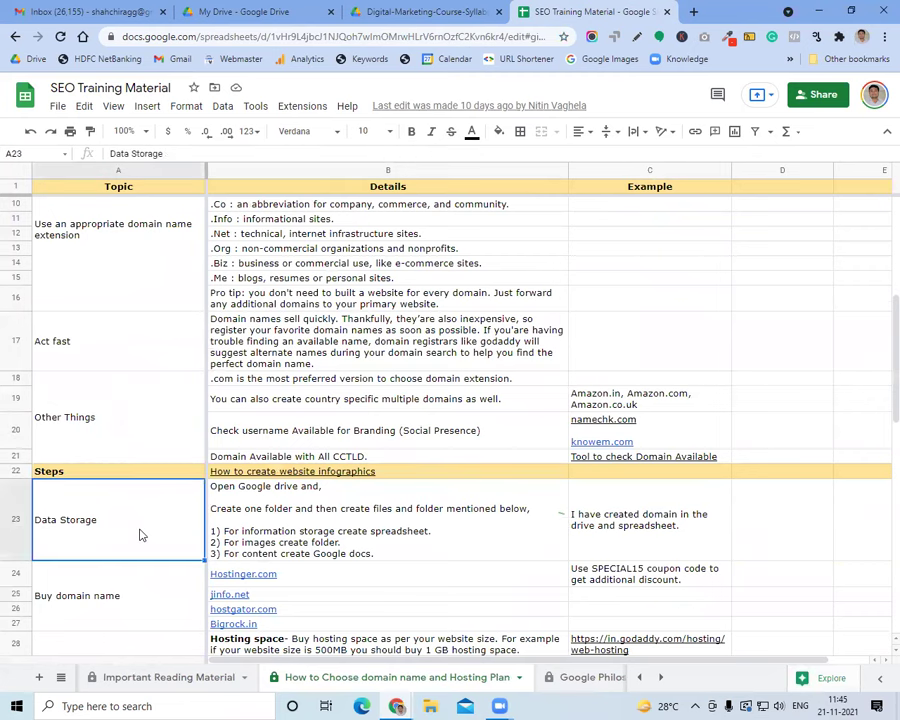
{"action": "scroll", "coordinate": [147, 524], "scroll_direction": "down", "scroll_amount": 2}
{"action": "left_click", "coordinate": [147, 522]}
{"action": "left_click", "coordinate": [165, 464]}
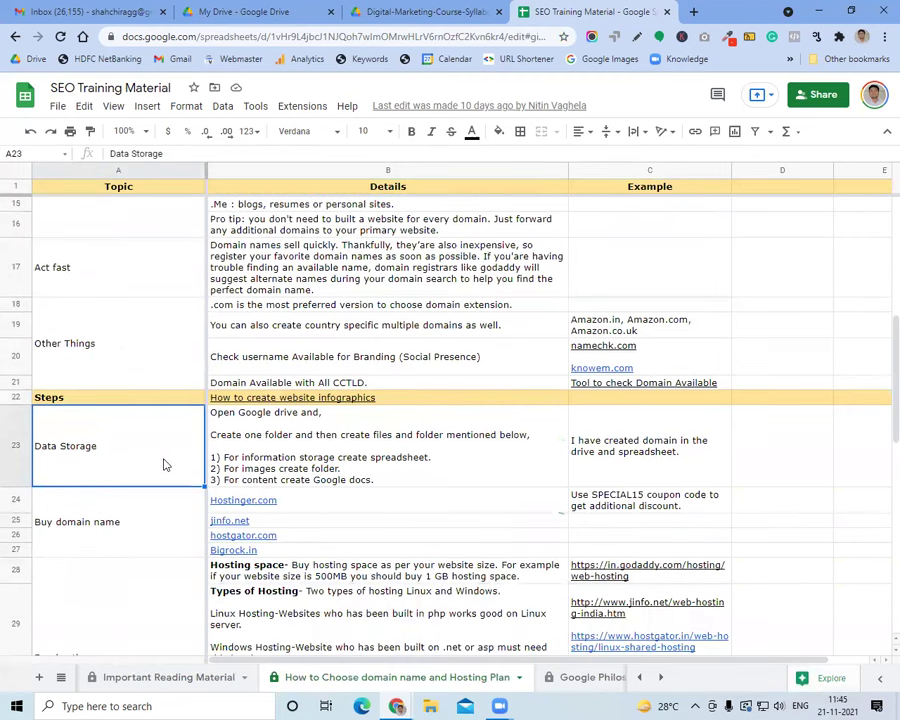
{"action": "left_click", "coordinate": [190, 525]}
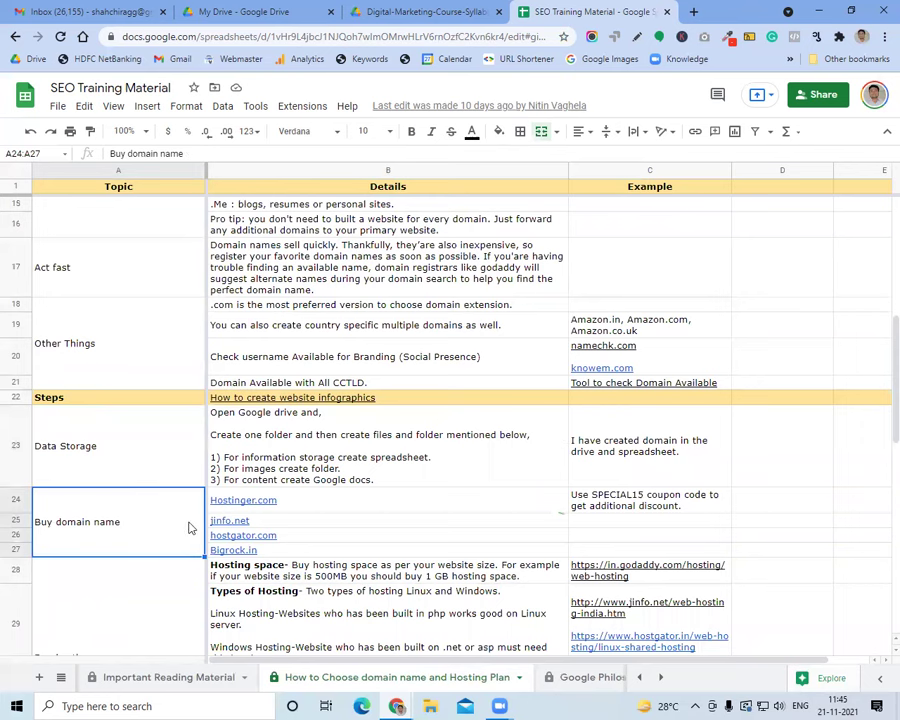
{"action": "scroll", "coordinate": [189, 526], "scroll_direction": "down", "scroll_amount": 2}
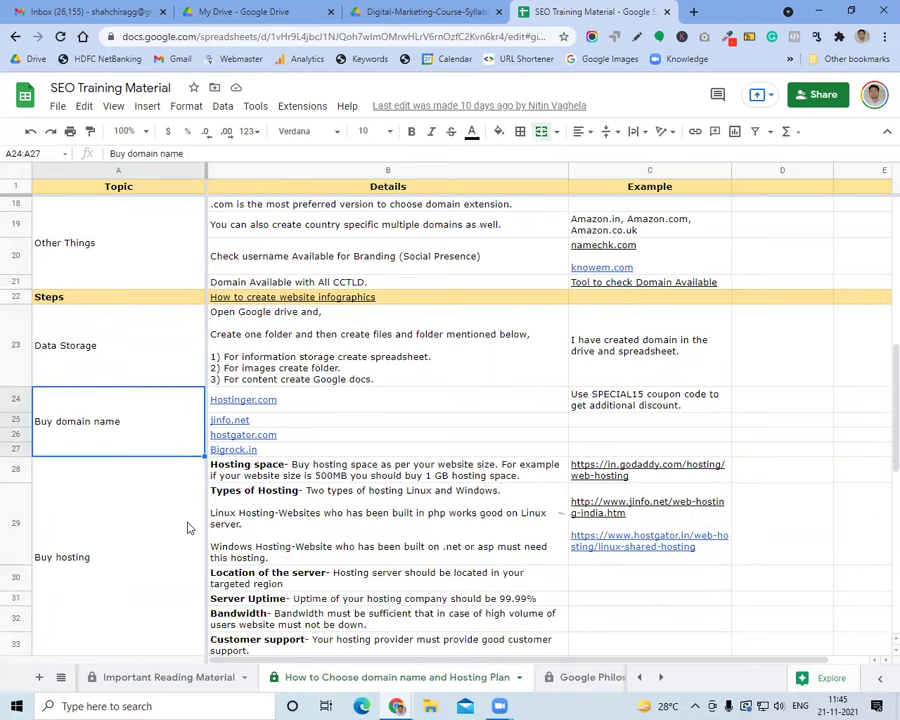
{"action": "left_click", "coordinate": [188, 527]}
{"action": "scroll", "coordinate": [188, 527], "scroll_direction": "down", "scroll_amount": 2}
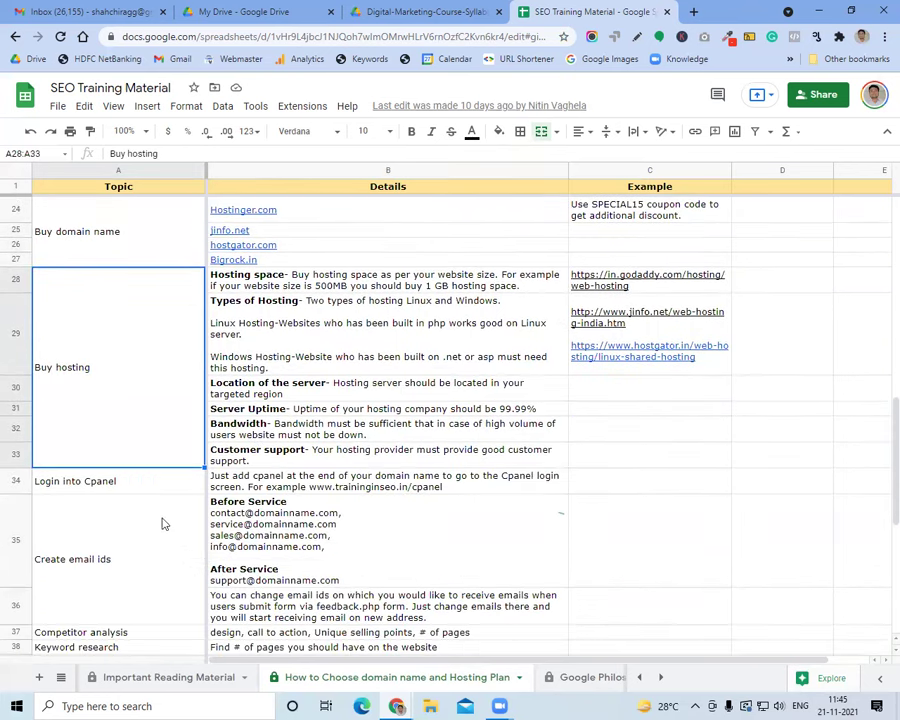
{"action": "left_click", "coordinate": [123, 481]}
{"action": "left_click", "coordinate": [139, 548]}
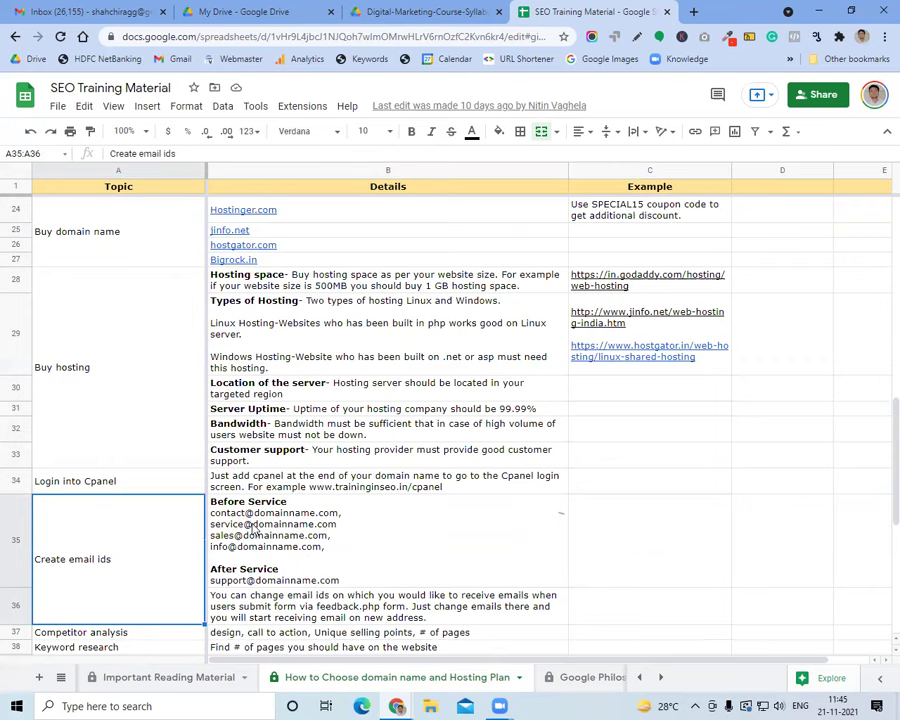
{"action": "left_click", "coordinate": [255, 530]}
{"action": "left_click", "coordinate": [139, 544]}
Review Competitor analysis, Page Elements and the four Exercise tasks in B50:B53
{"action": "scroll", "coordinate": [146, 555], "scroll_direction": "down", "scroll_amount": 2}
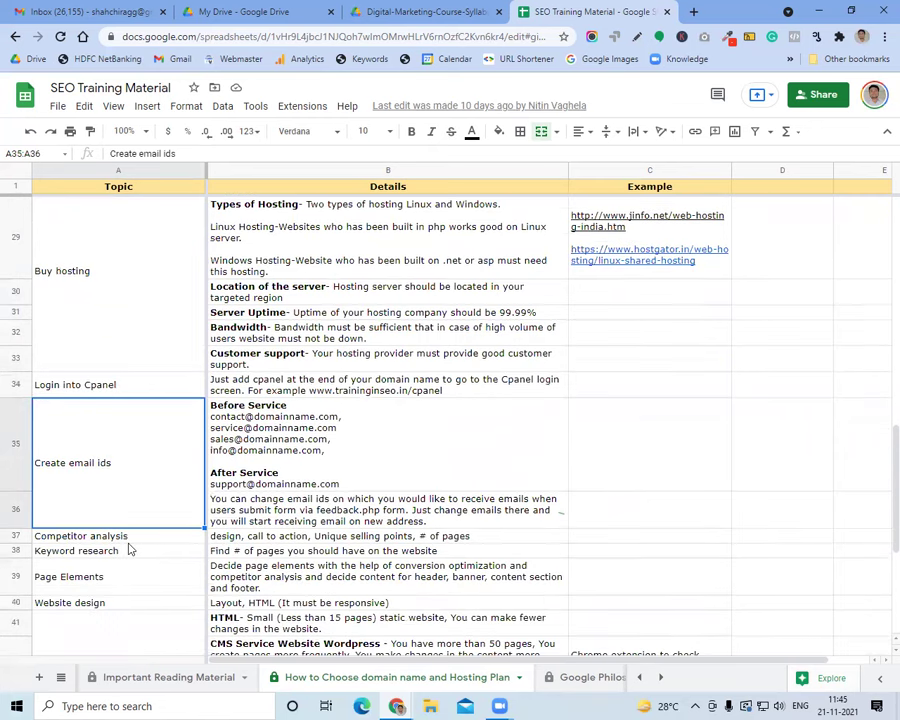
{"action": "left_click", "coordinate": [126, 538]}
{"action": "left_click", "coordinate": [113, 588]}
{"action": "scroll", "coordinate": [117, 608], "scroll_direction": "down", "scroll_amount": 3}
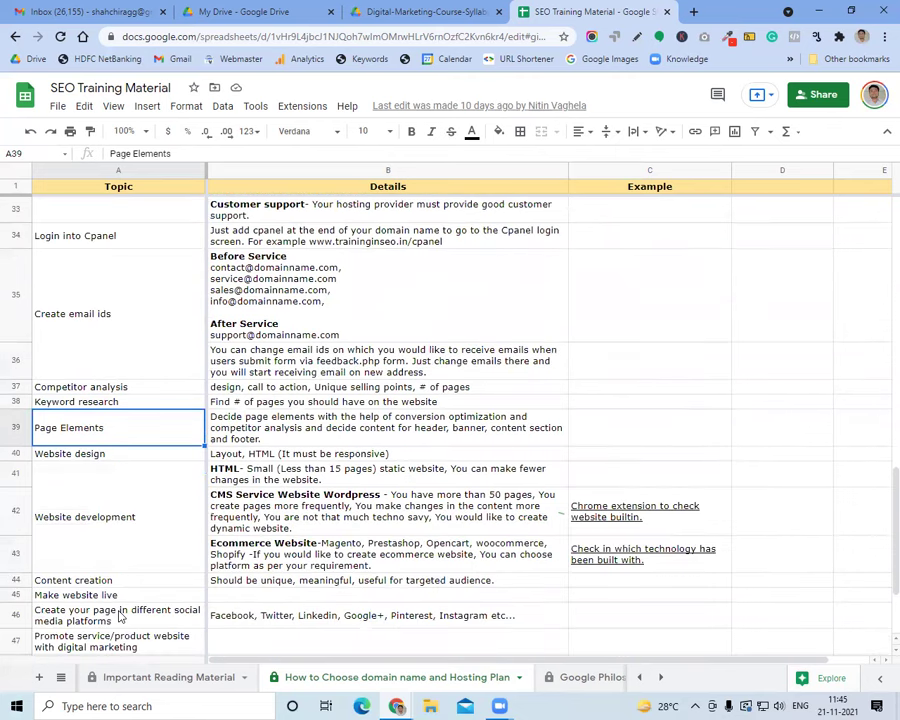
{"action": "scroll", "coordinate": [118, 614], "scroll_direction": "down", "scroll_amount": 3}
{"action": "left_click", "coordinate": [130, 565]}
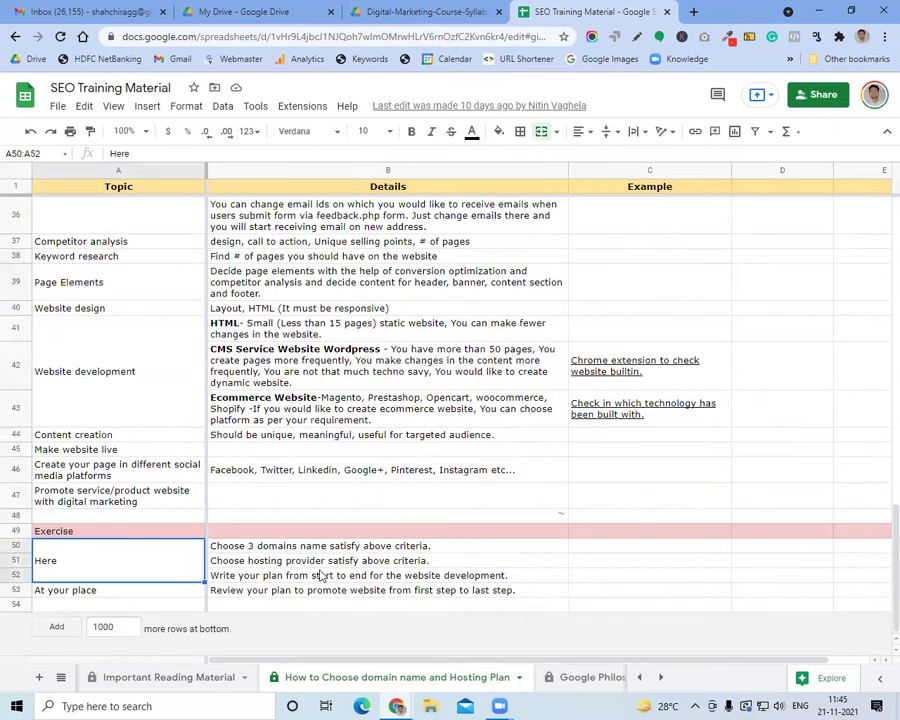
{"action": "left_click_drag", "start_coordinate": [316, 548], "coordinate": [316, 594]}
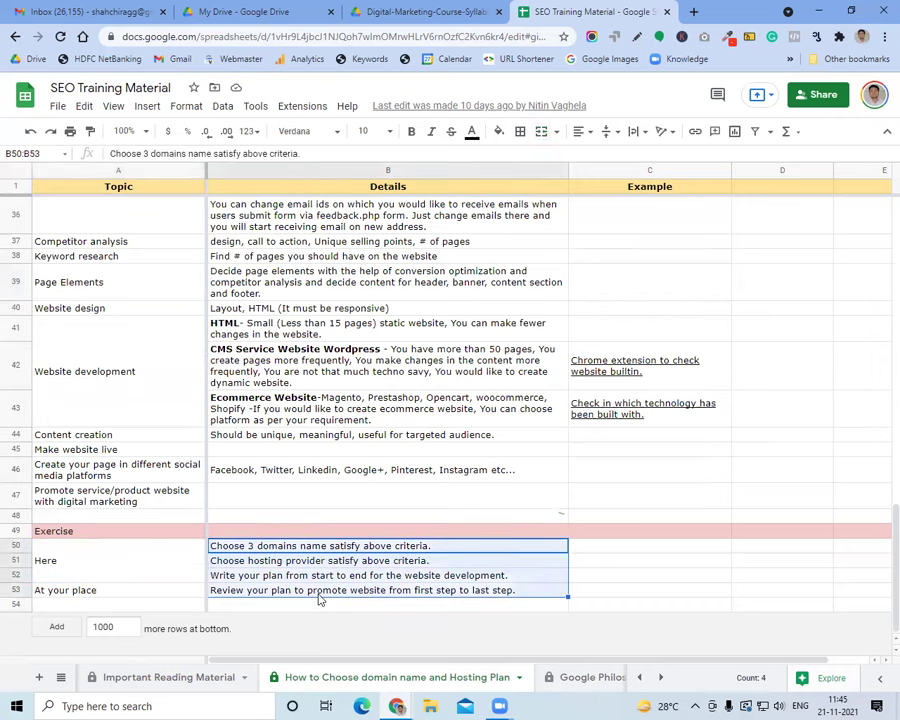
{"action": "left_click", "coordinate": [320, 594]}
{"action": "left_click_drag", "start_coordinate": [340, 548], "coordinate": [343, 598]}
{"action": "left_click", "coordinate": [343, 592]}
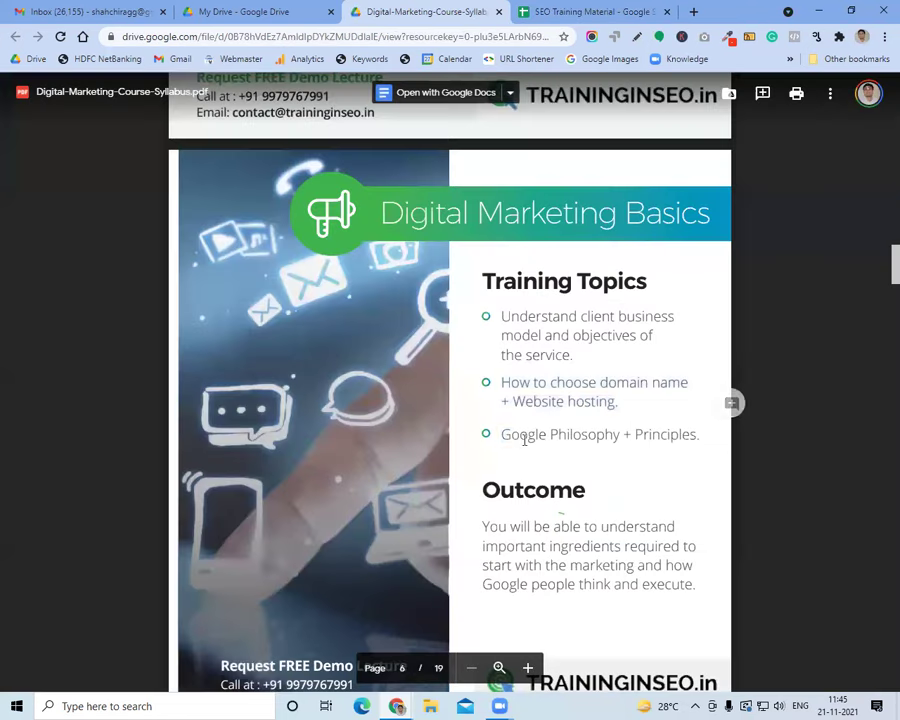
{"action": "left_click_drag", "start_coordinate": [524, 432], "coordinate": [684, 432]}
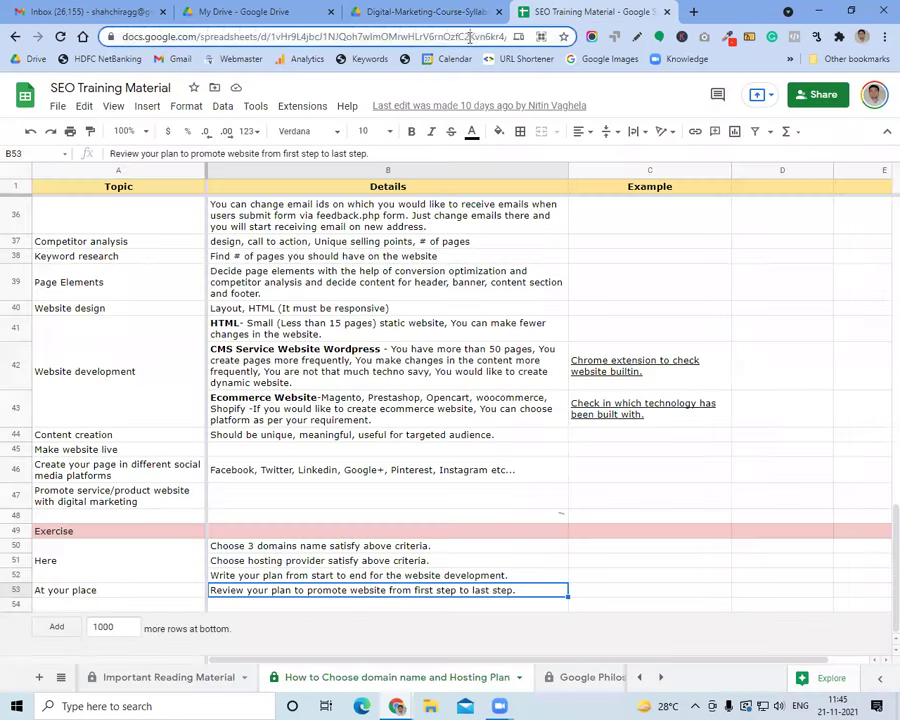
{"action": "left_click", "coordinate": [469, 37]}
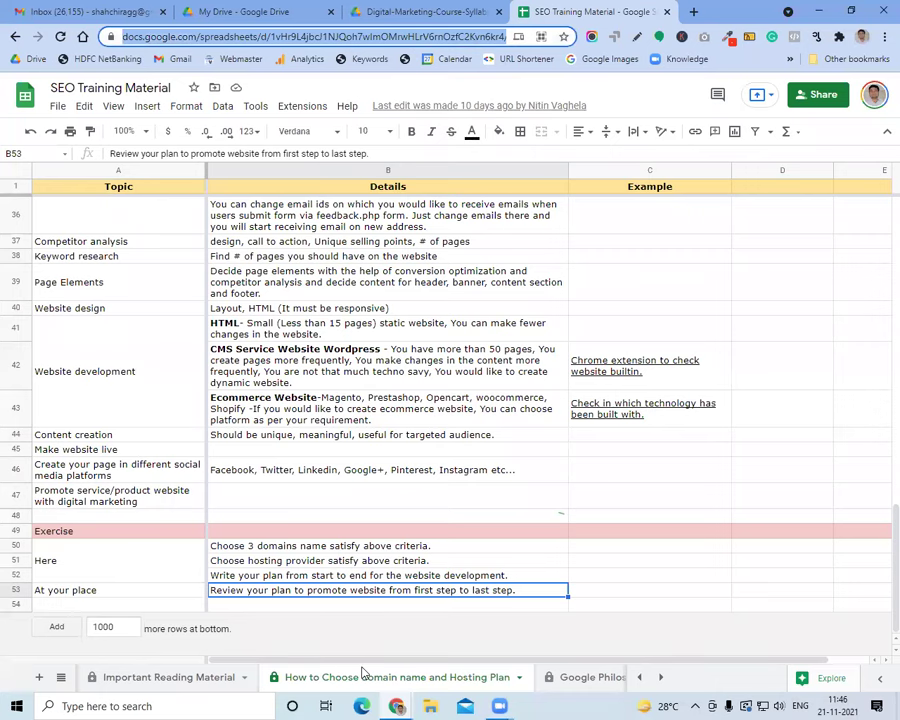
Move to the Google Philosophy + Principals sheet and open its Ten things we know to be true link
{"action": "key", "text": "ctrl+shift+Page_Down"}
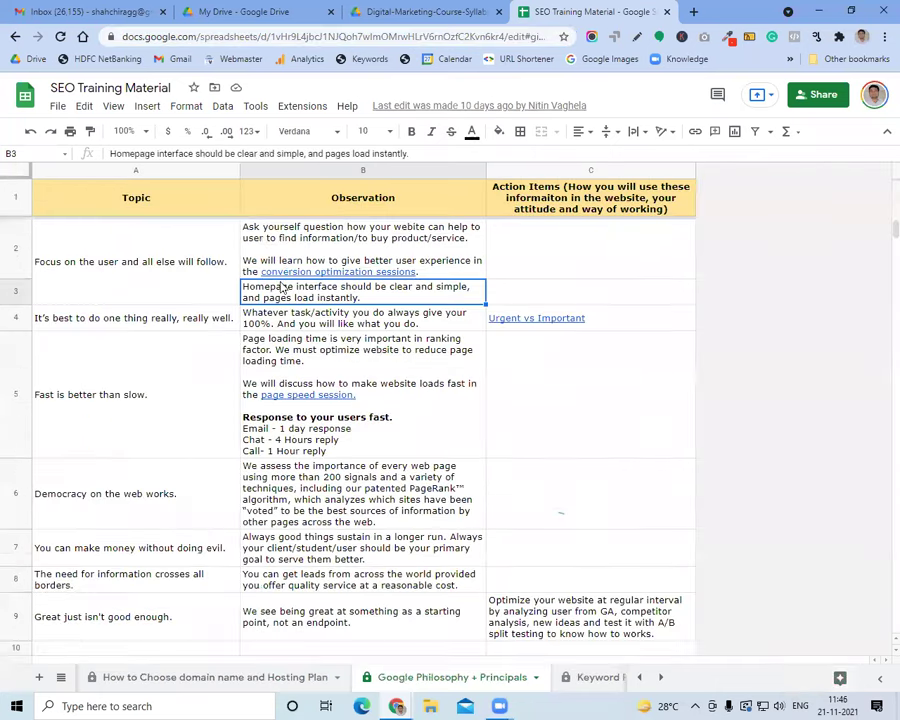
{"action": "left_click", "coordinate": [194, 265]}
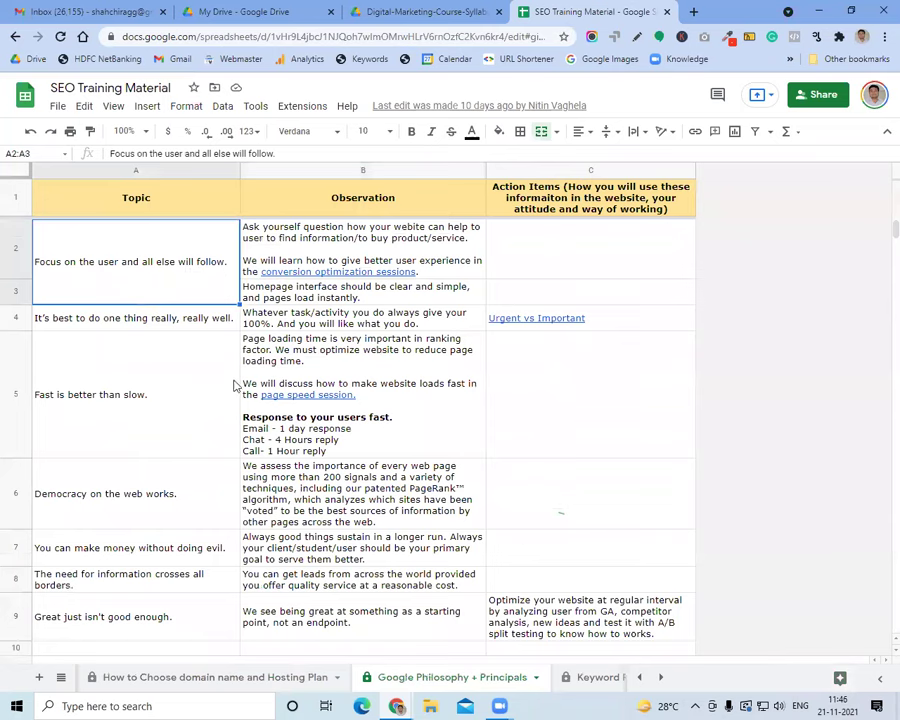
{"action": "scroll", "coordinate": [233, 383], "scroll_direction": "down", "scroll_amount": 3}
{"action": "left_click", "coordinate": [185, 371]}
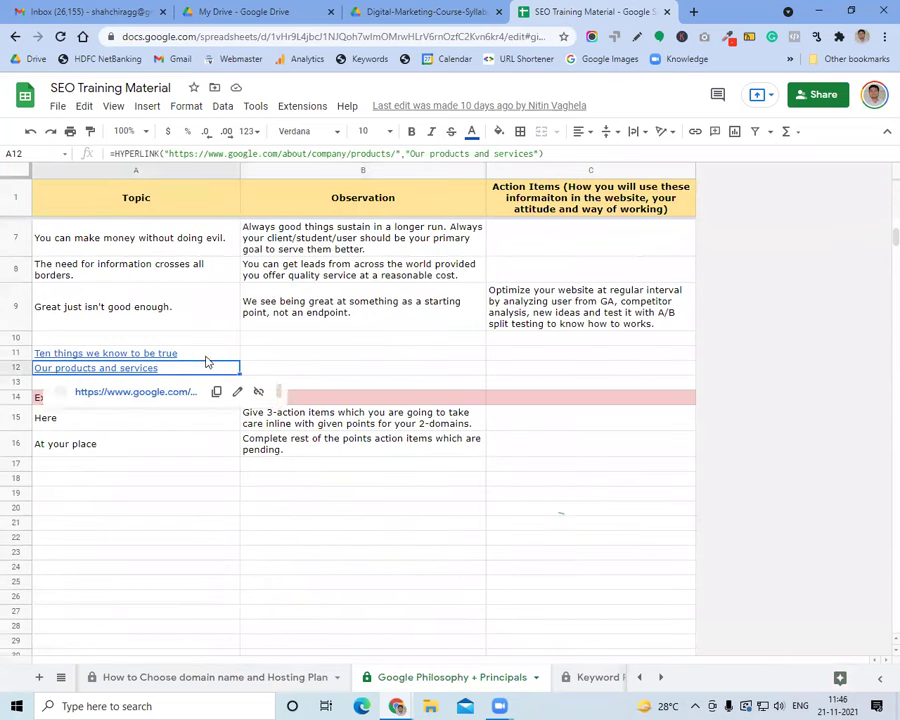
{"action": "left_click", "coordinate": [205, 355]}
{"action": "left_click", "coordinate": [140, 377]}
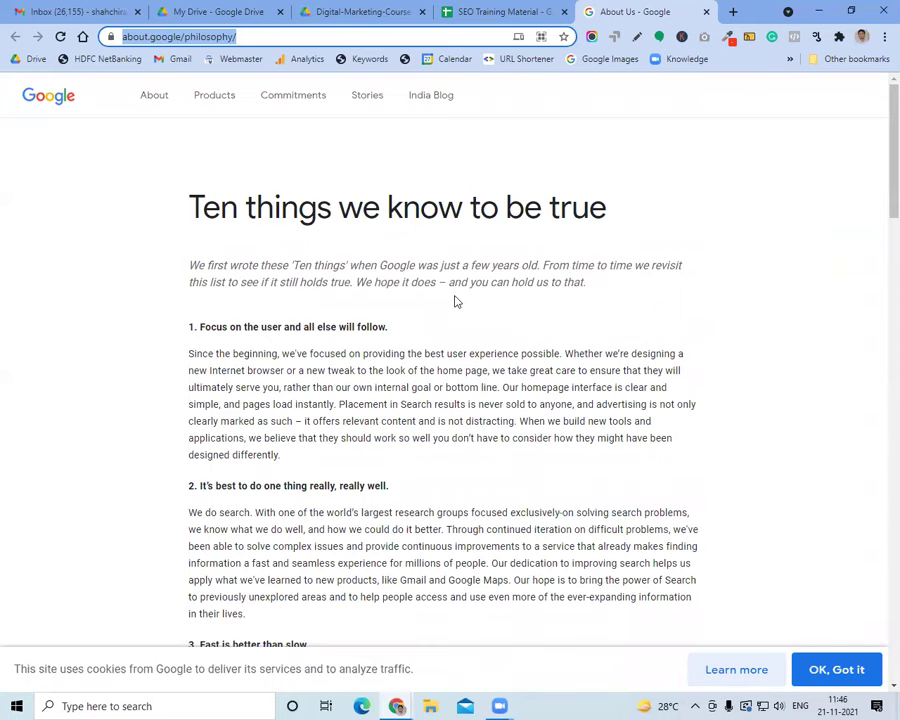
Read the philosophy page, highlight its section 2 paragraph, and go back to the spreadsheet
{"action": "scroll", "coordinate": [455, 300], "scroll_direction": "down", "scroll_amount": 10}
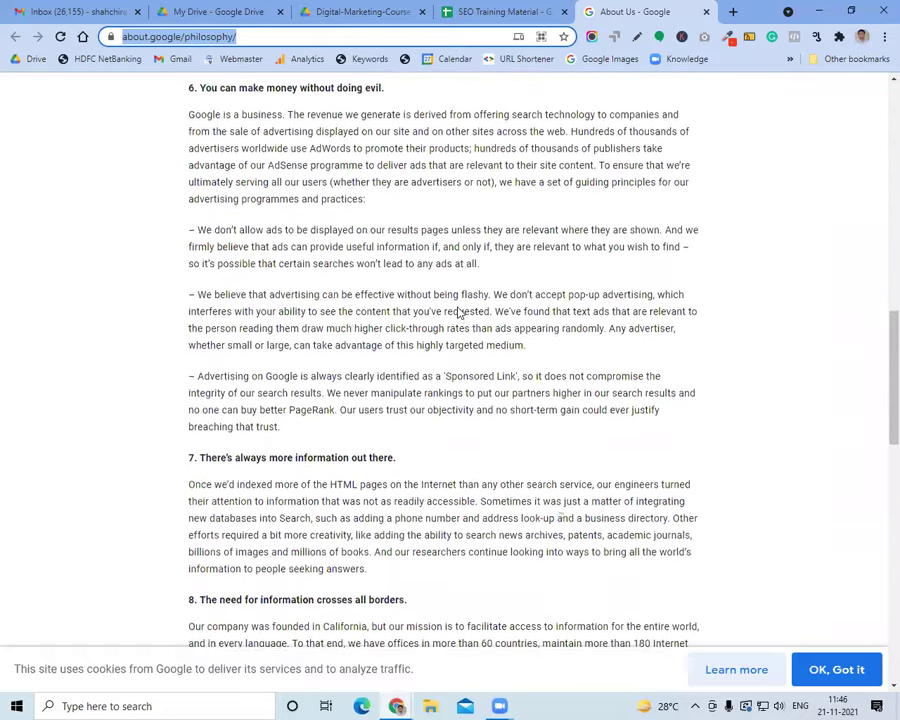
{"action": "scroll", "coordinate": [456, 314], "scroll_direction": "up", "scroll_amount": 10}
{"action": "triple_click", "coordinate": [464, 367]}
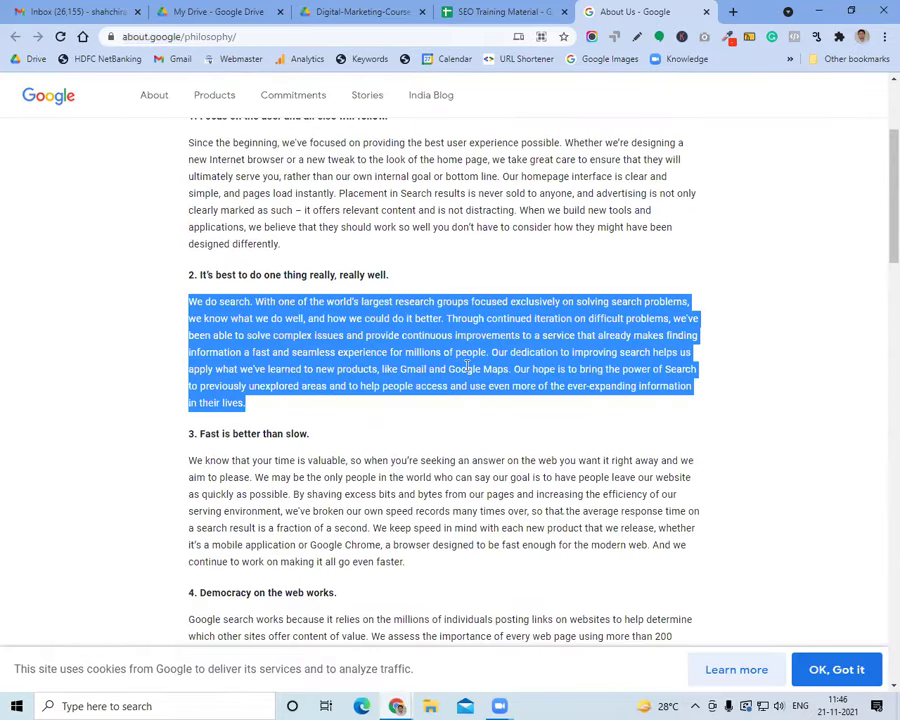
{"action": "left_click", "coordinate": [464, 10]}
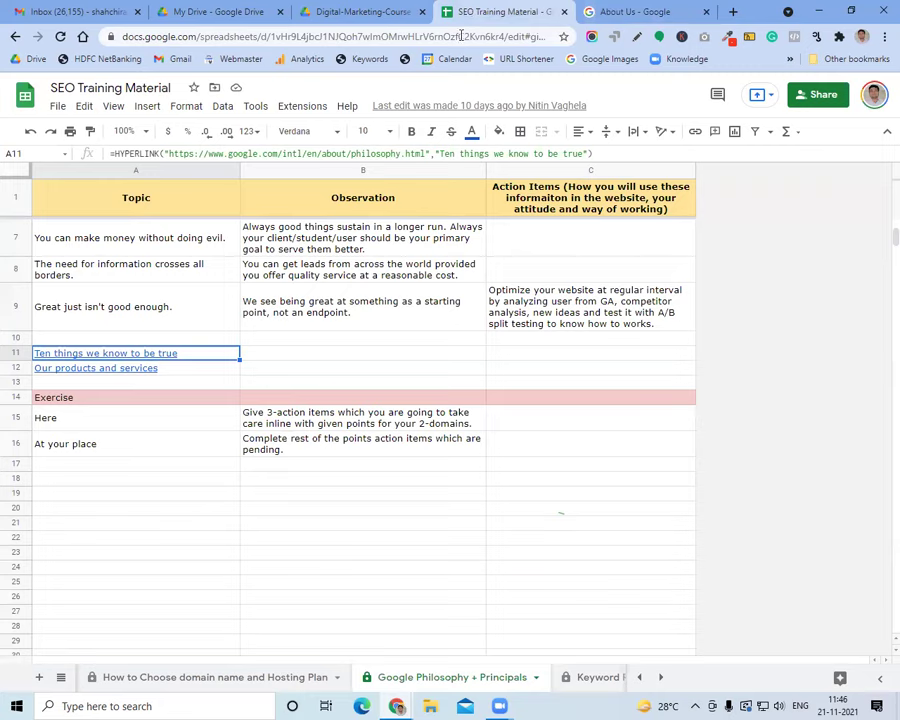
{"action": "scroll", "coordinate": [227, 280], "scroll_direction": "up", "scroll_amount": 5}
Scroll the syllabus PDF to its SEO (Search Engine Optimization) page, then return to SEO Training Material
{"action": "left_click", "coordinate": [196, 285]}
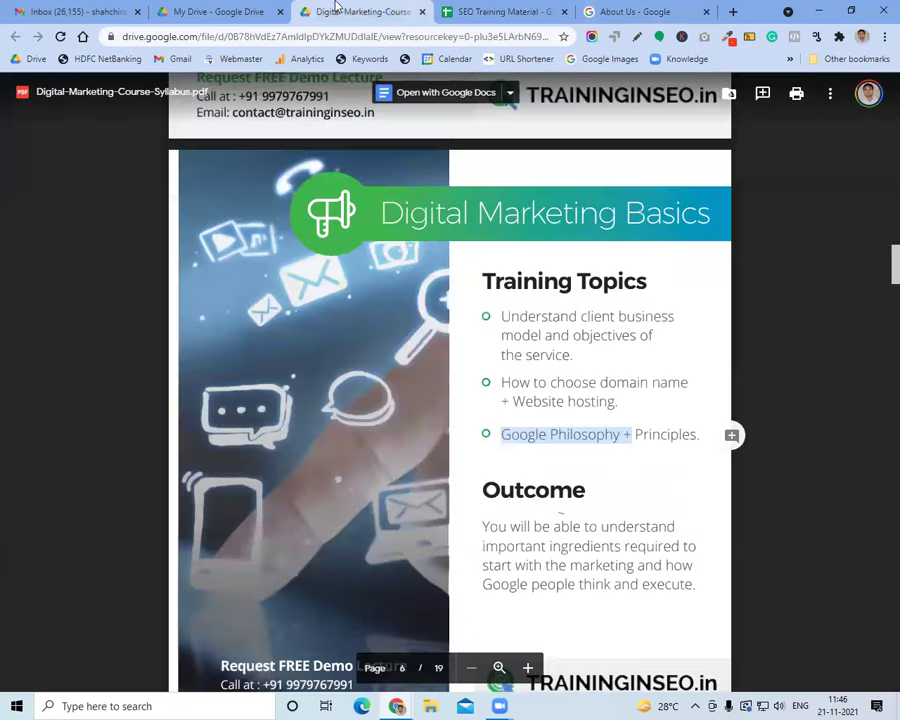
{"action": "left_click", "coordinate": [352, 11]}
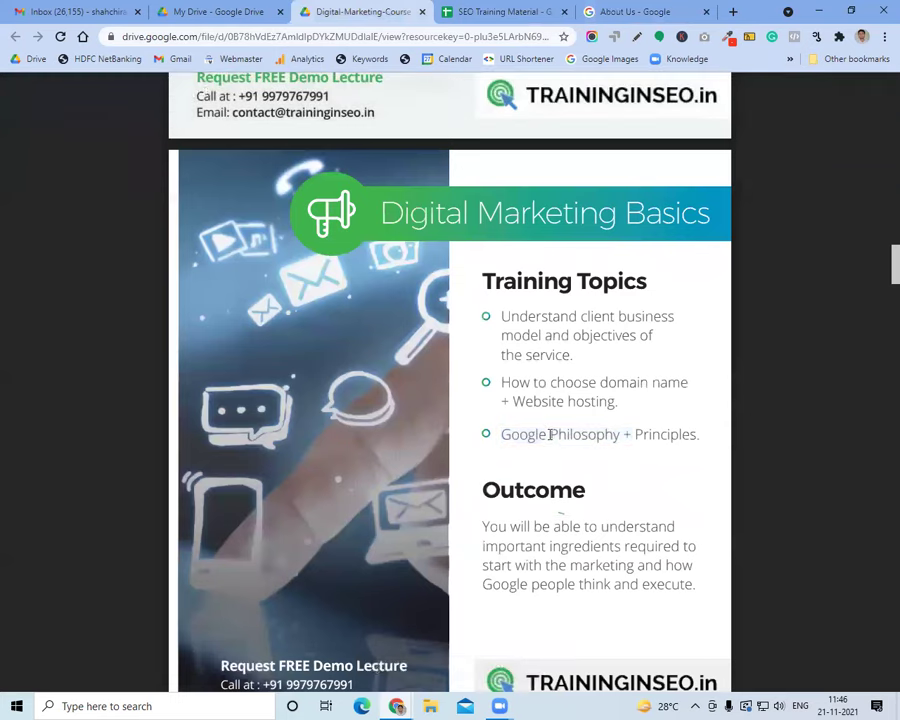
{"action": "scroll", "coordinate": [549, 434], "scroll_direction": "down", "scroll_amount": 5}
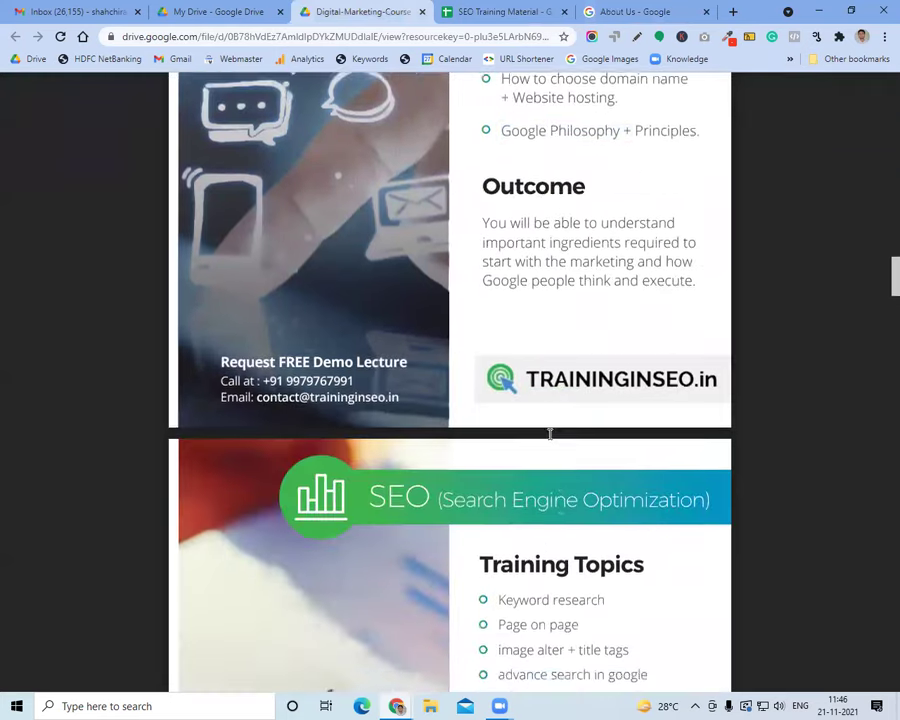
{"action": "left_click", "coordinate": [503, 12]}
{"action": "left_click", "coordinate": [403, 40]}
Find 'keywor' in the workbook, move to the Keyword Research sheet, and close the find bar
{"action": "key", "text": "ctrl+f"}
{"action": "type", "text": "keywor"}
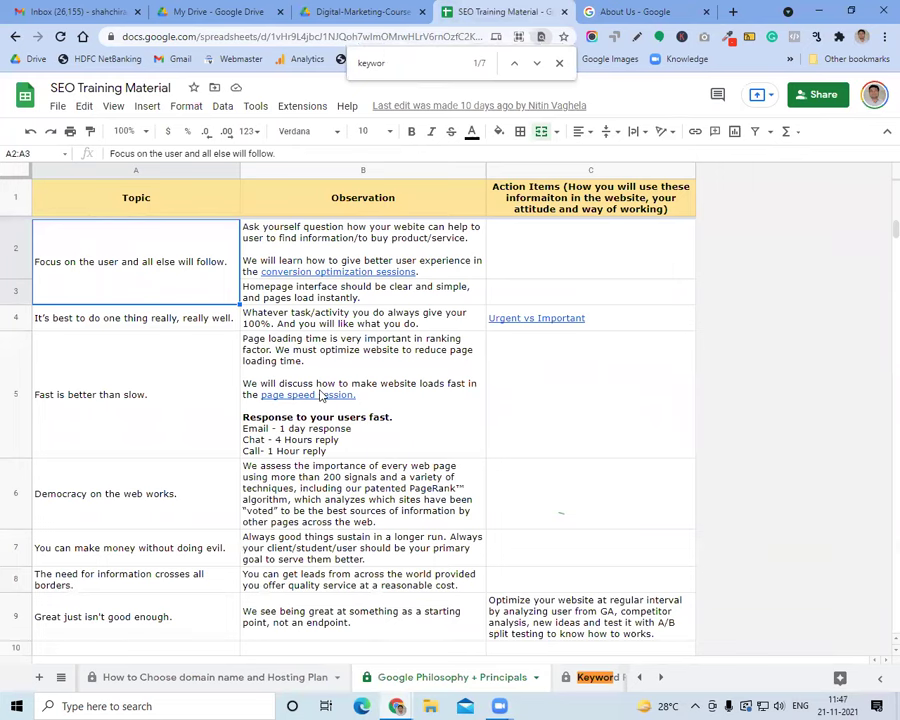
{"action": "key", "text": "ctrl+shift+Page_Down"}
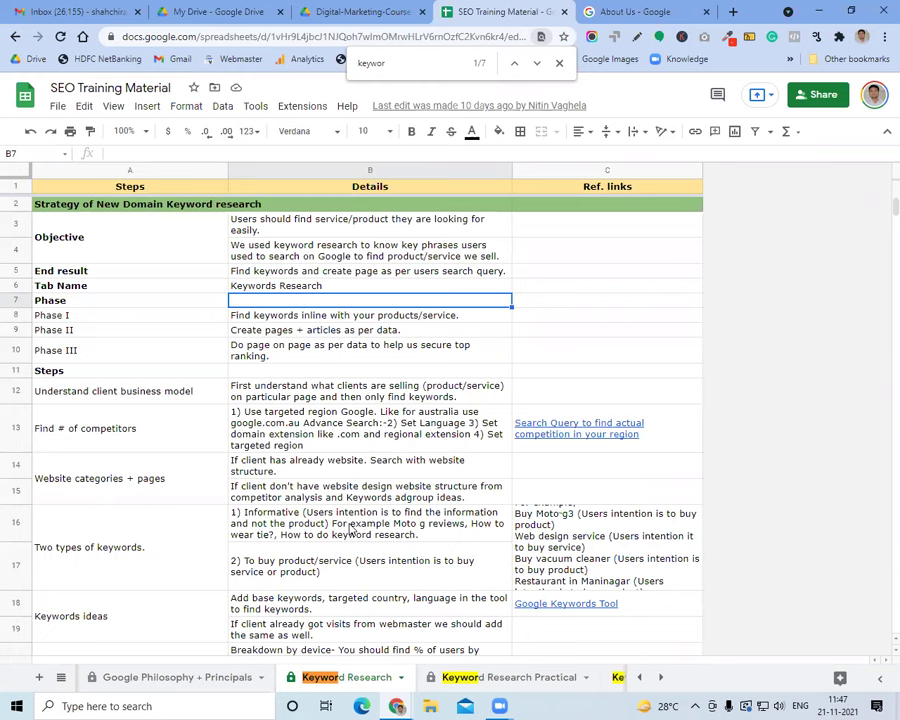
{"action": "key", "text": "Escape"}
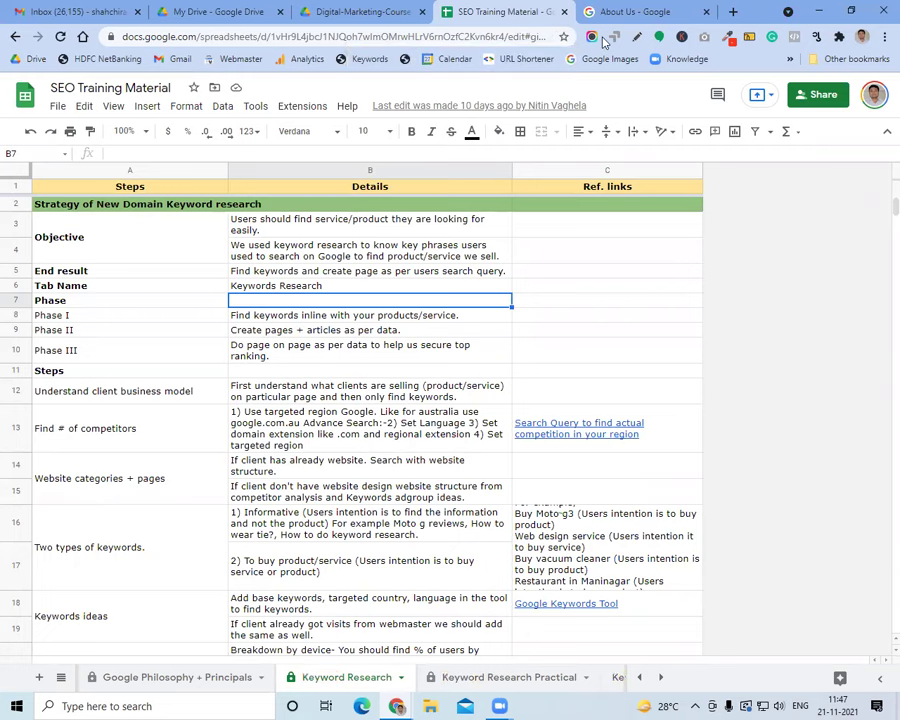
Search 'google ads' in the philosophy page's tab, open the Google Ads site and start signing in
{"action": "key", "text": "ctrl+Tab"}
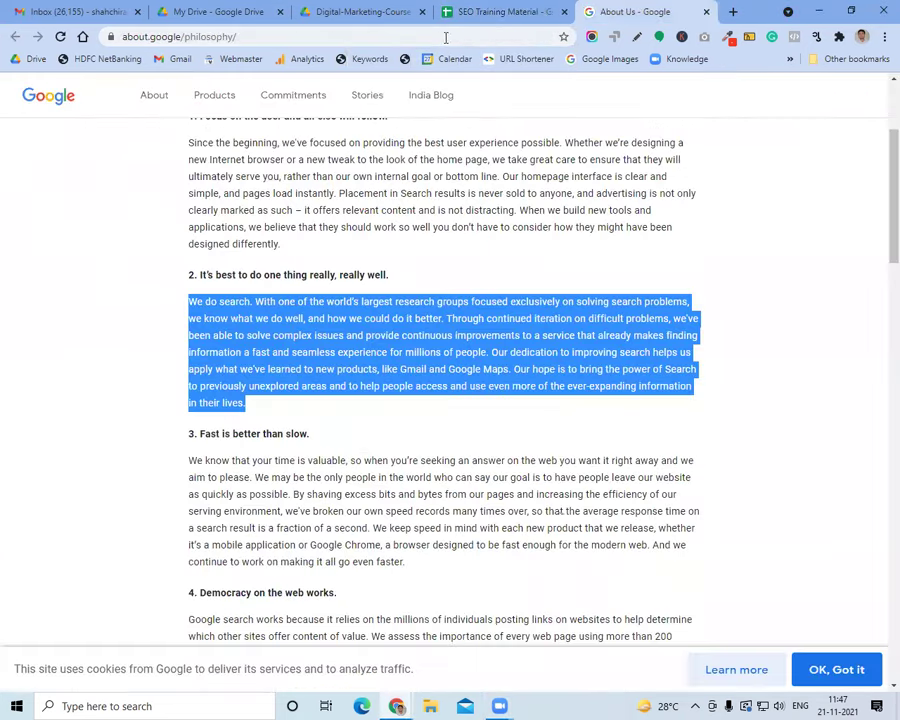
{"action": "left_click", "coordinate": [446, 37]}
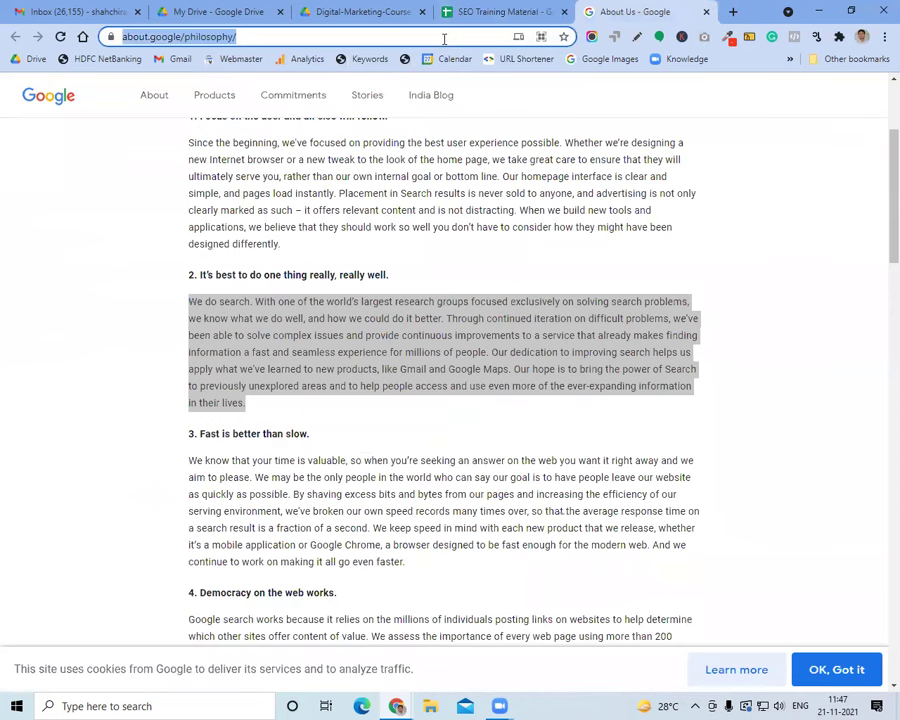
{"action": "type", "text": "google a"}
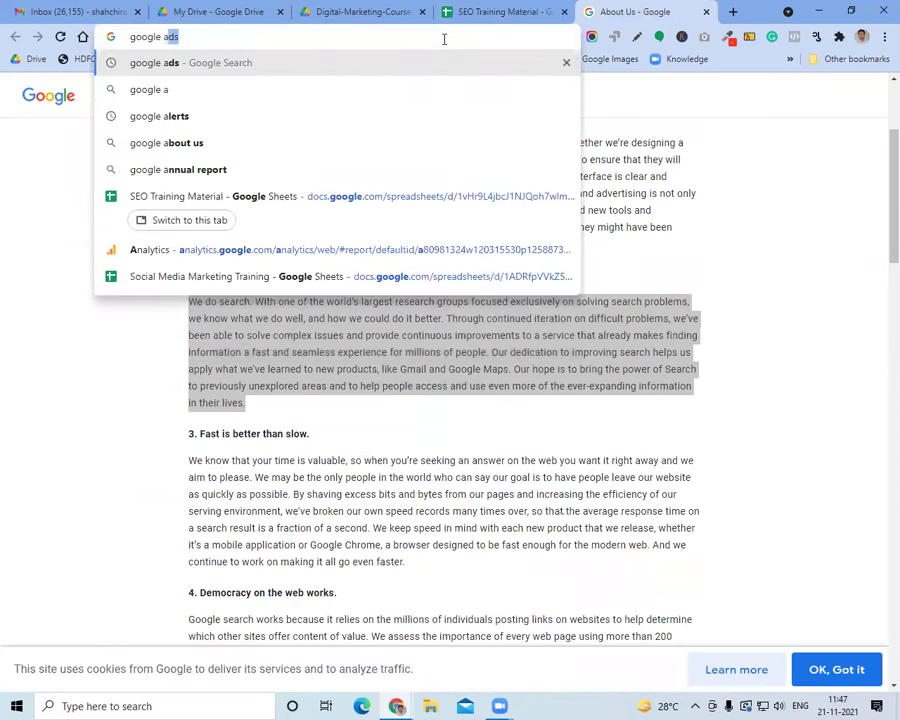
{"action": "type", "text": "ds"}
{"action": "key", "text": "Return"}
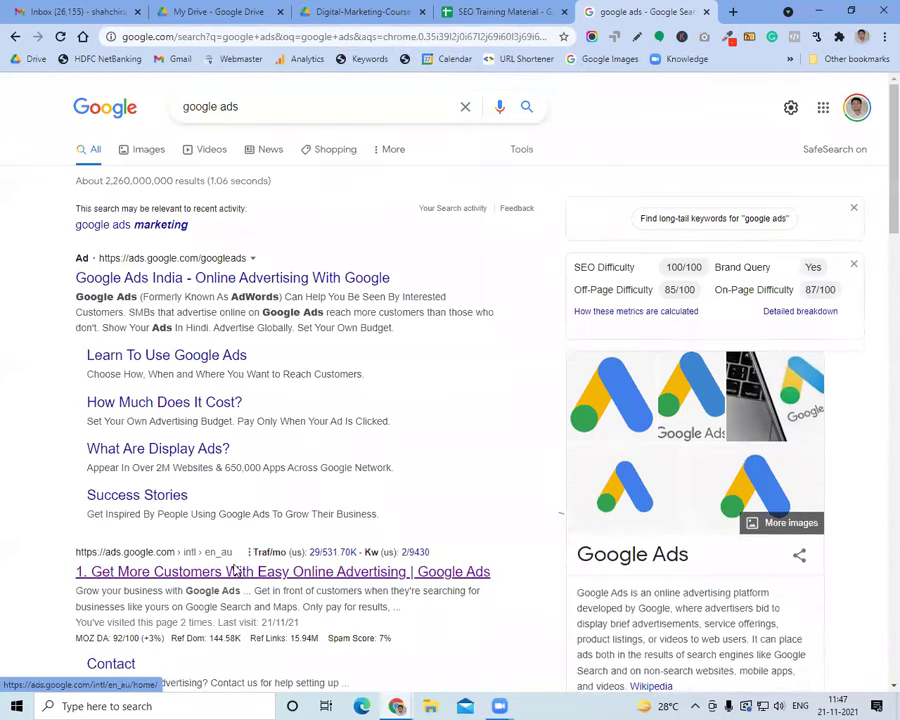
{"action": "left_click", "coordinate": [236, 570]}
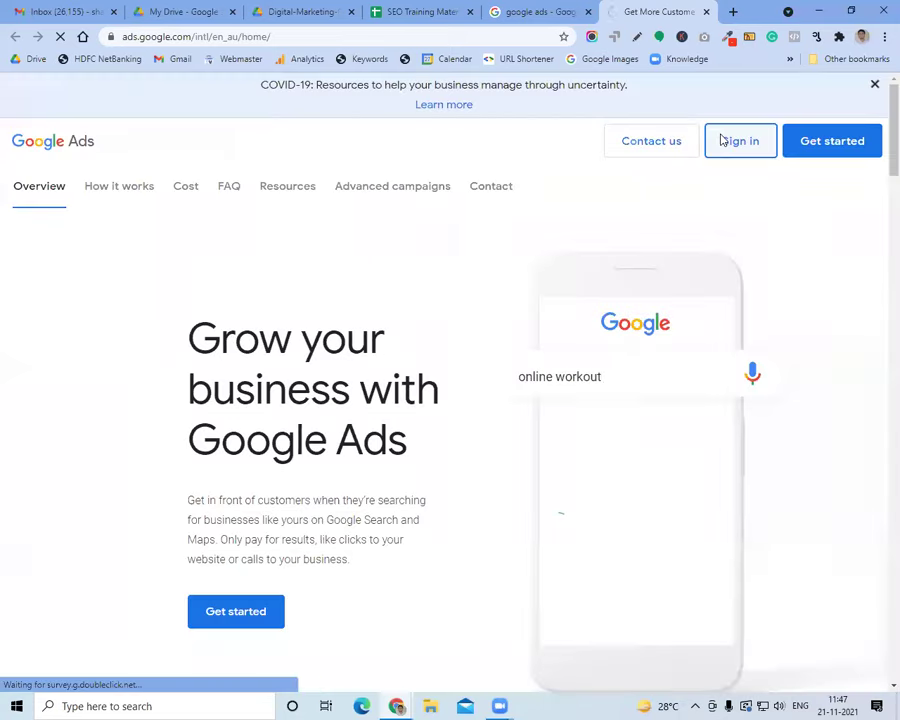
{"action": "left_click", "coordinate": [723, 140]}
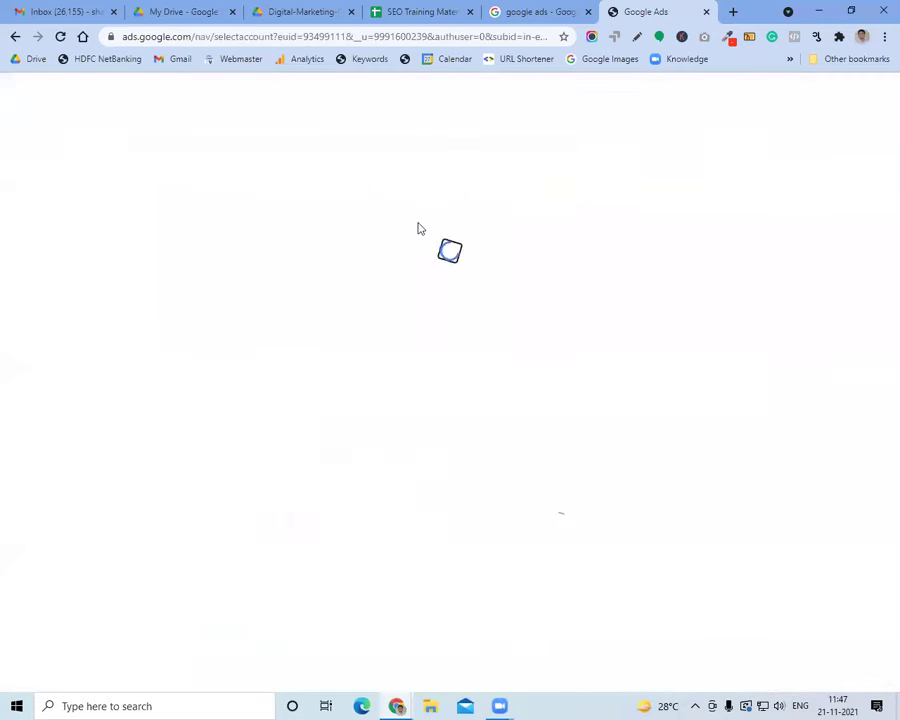
Enter the Training in SEO ads account and go to Keyword Planner under Tools & settings > Planning
{"action": "left_click", "coordinate": [385, 466]}
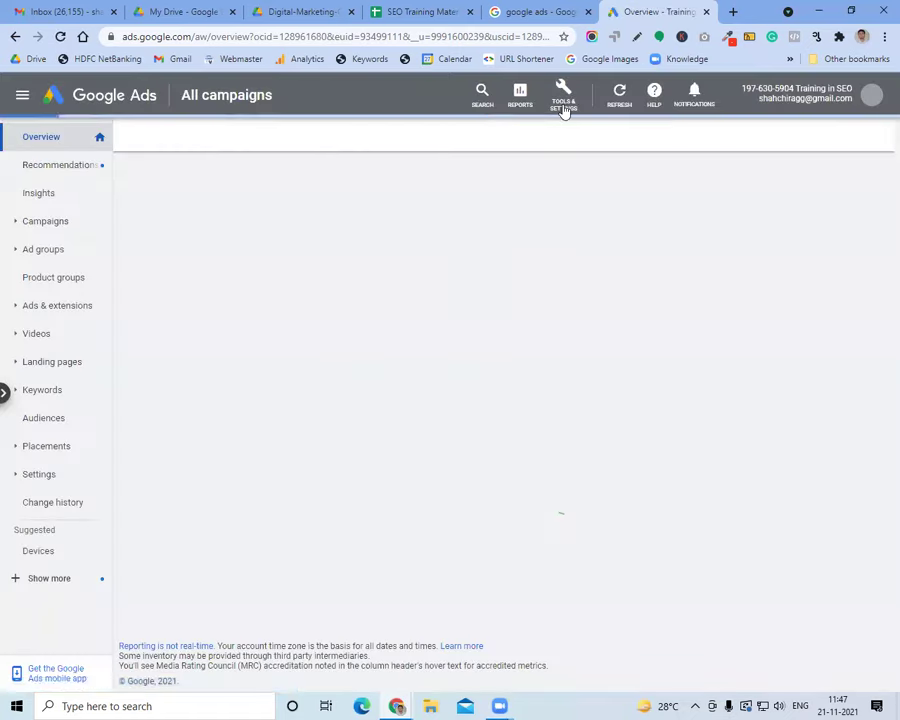
{"action": "left_click", "coordinate": [564, 108]}
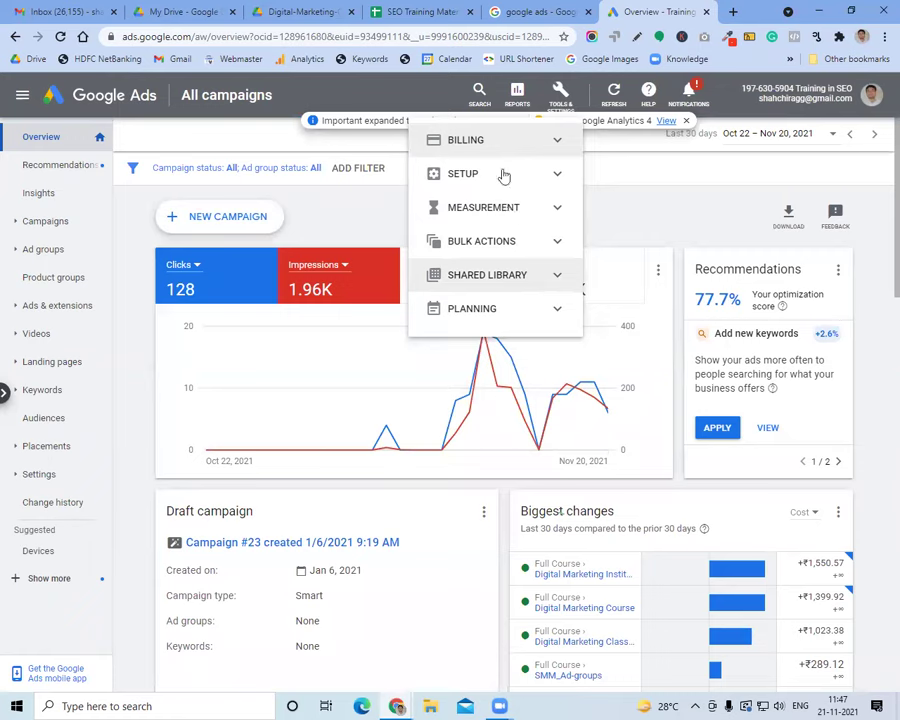
{"action": "left_click", "coordinate": [522, 312]}
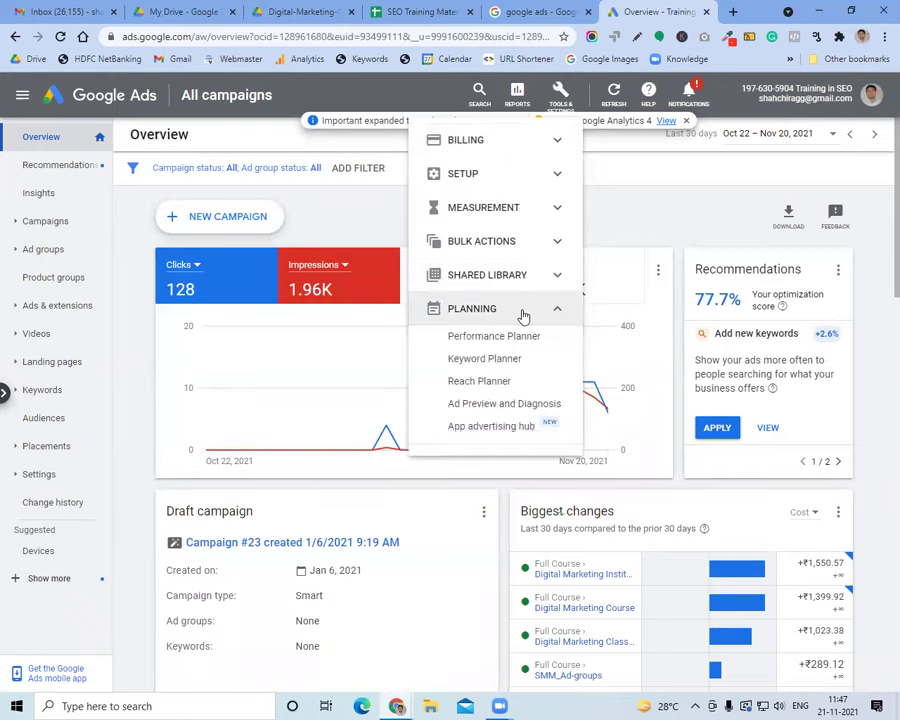
{"action": "left_click", "coordinate": [505, 358]}
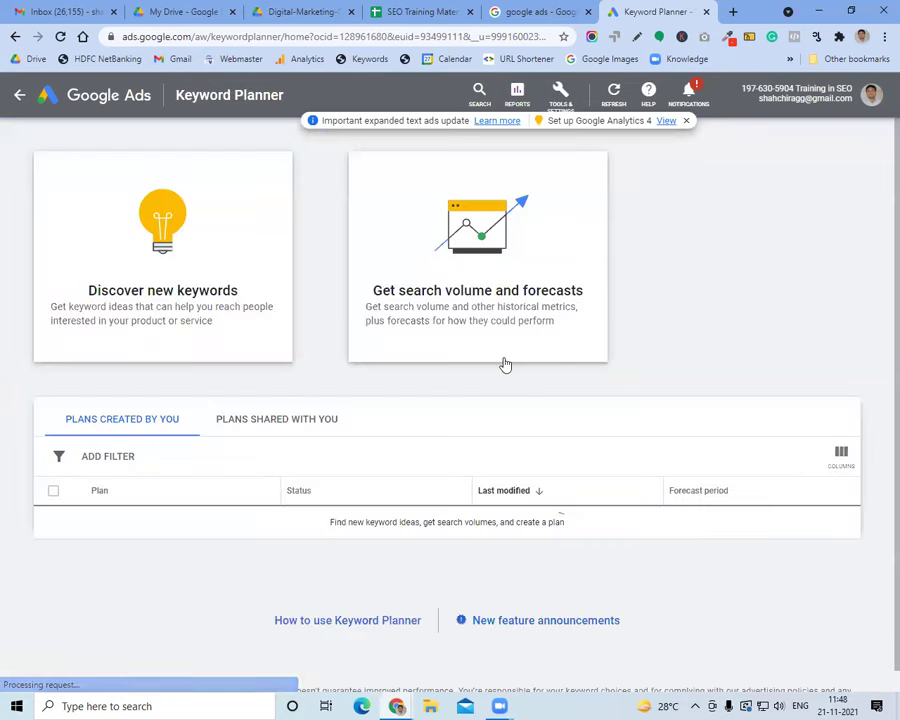
Discover new keywords for 'digital marketing company' and get the keyword ideas
{"action": "left_click", "coordinate": [227, 331]}
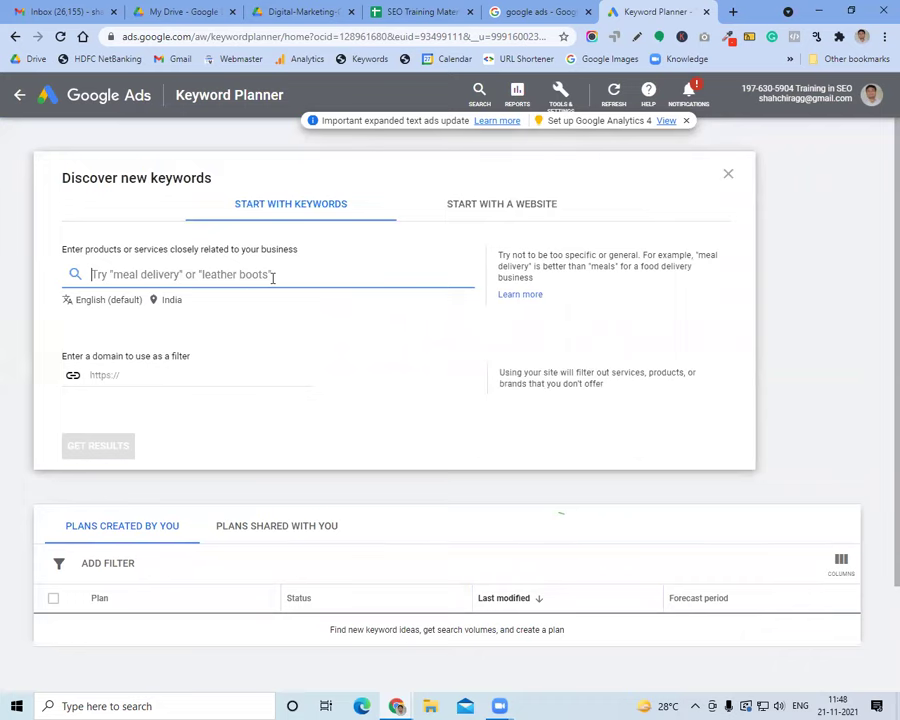
{"action": "type", "text": "digital"}
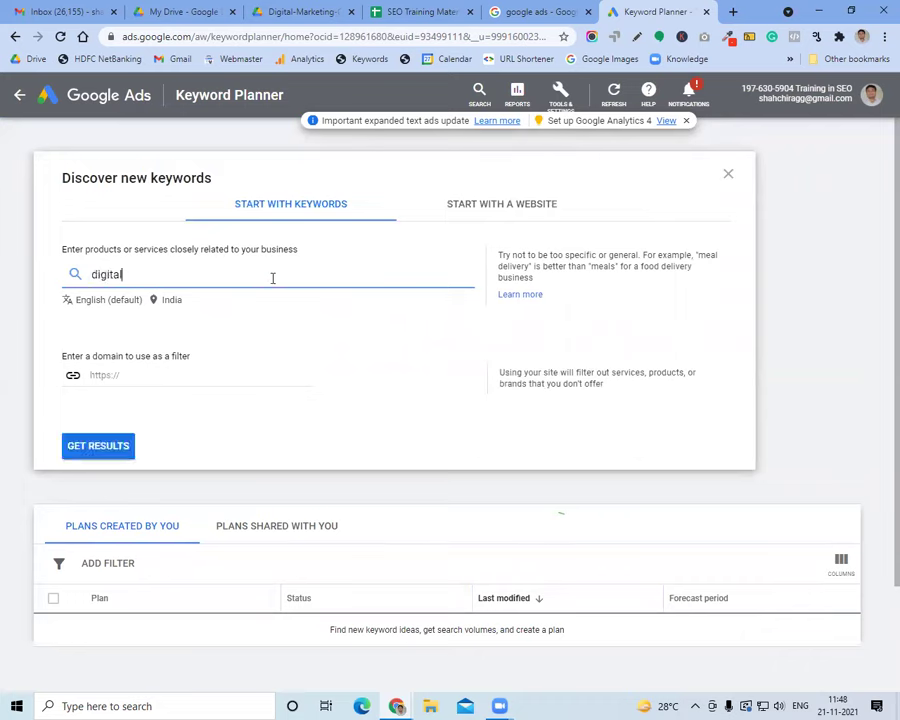
{"action": "type", "text": " marketing company"}
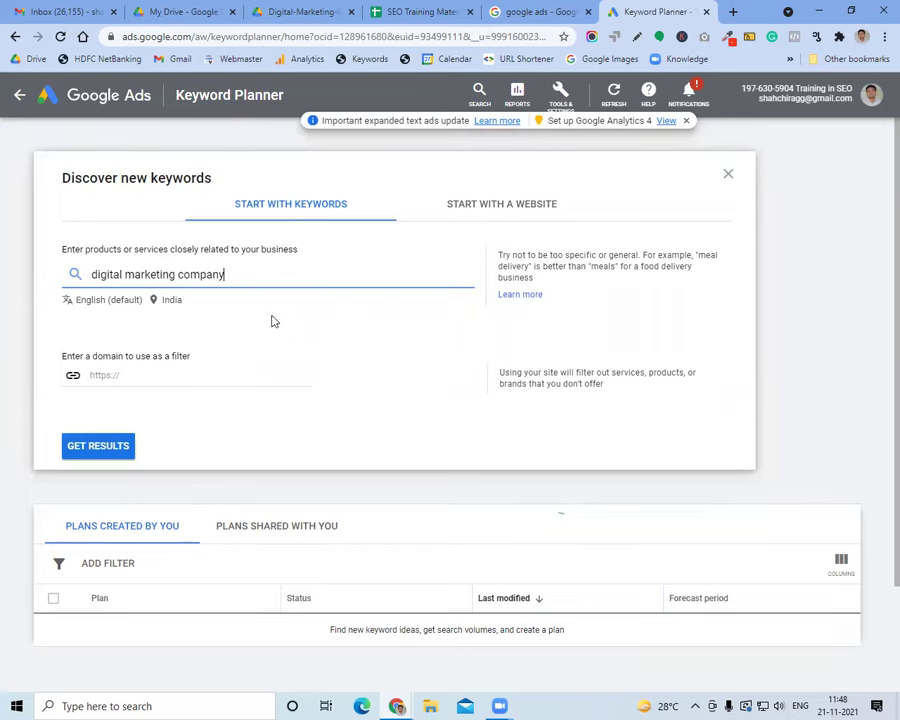
{"action": "left_click", "coordinate": [86, 454]}
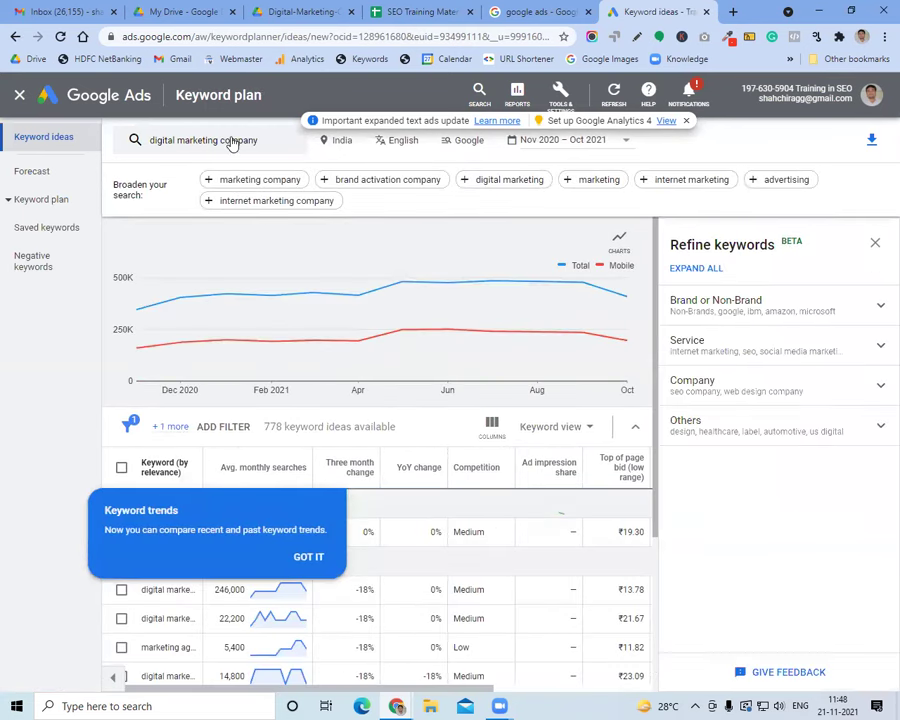
Dismiss the keyword trends tip and widen the Keyword column to show full names
{"action": "left_click", "coordinate": [308, 556]}
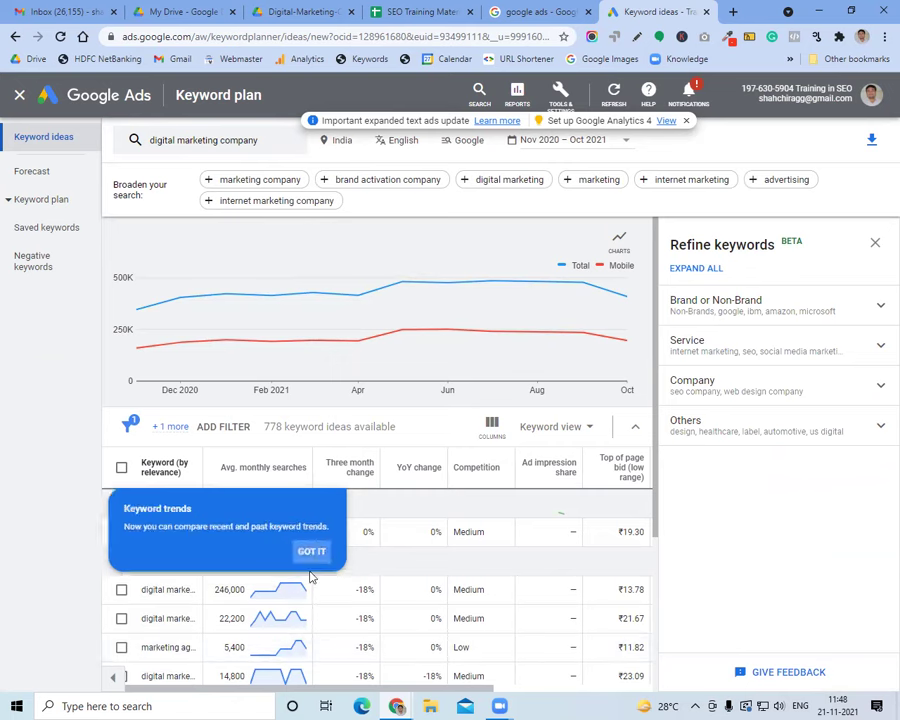
{"action": "scroll", "coordinate": [300, 383], "scroll_direction": "down", "scroll_amount": 2}
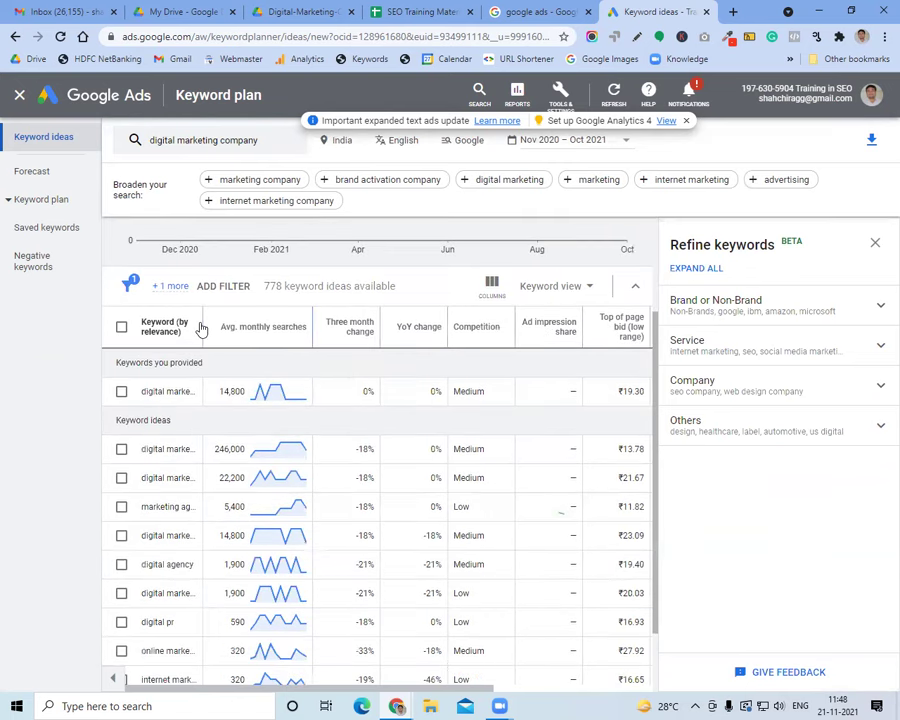
{"action": "left_click_drag", "start_coordinate": [203, 324], "coordinate": [270, 326]}
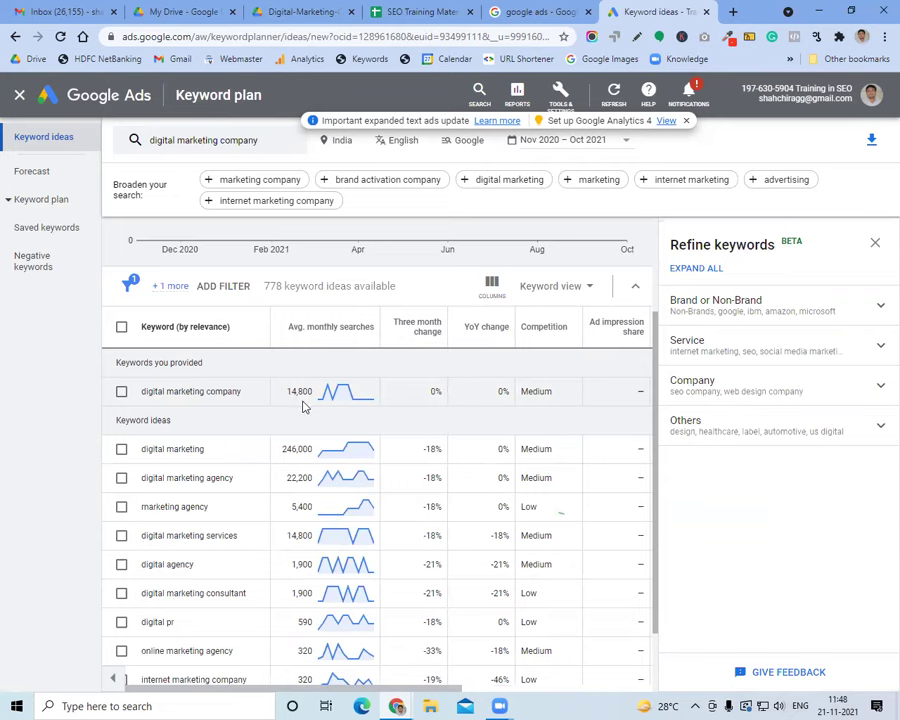
{"action": "scroll", "coordinate": [305, 405], "scroll_direction": "up", "scroll_amount": 2}
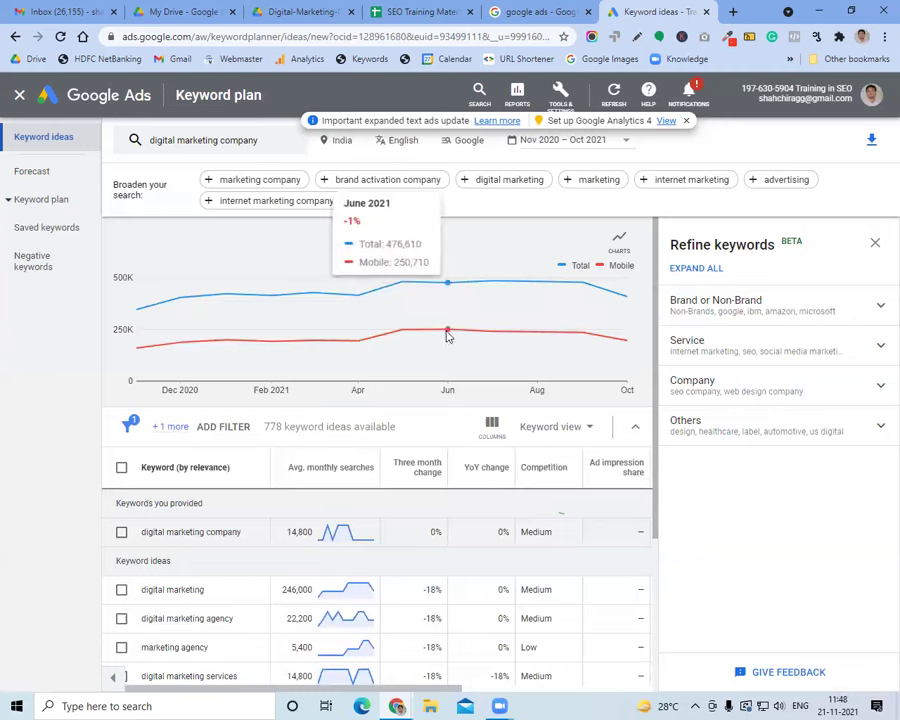
Switch the chart to the device platform breakdown and highlight the mobile share figures
{"action": "left_click", "coordinate": [619, 240]}
{"action": "left_click", "coordinate": [680, 273]}
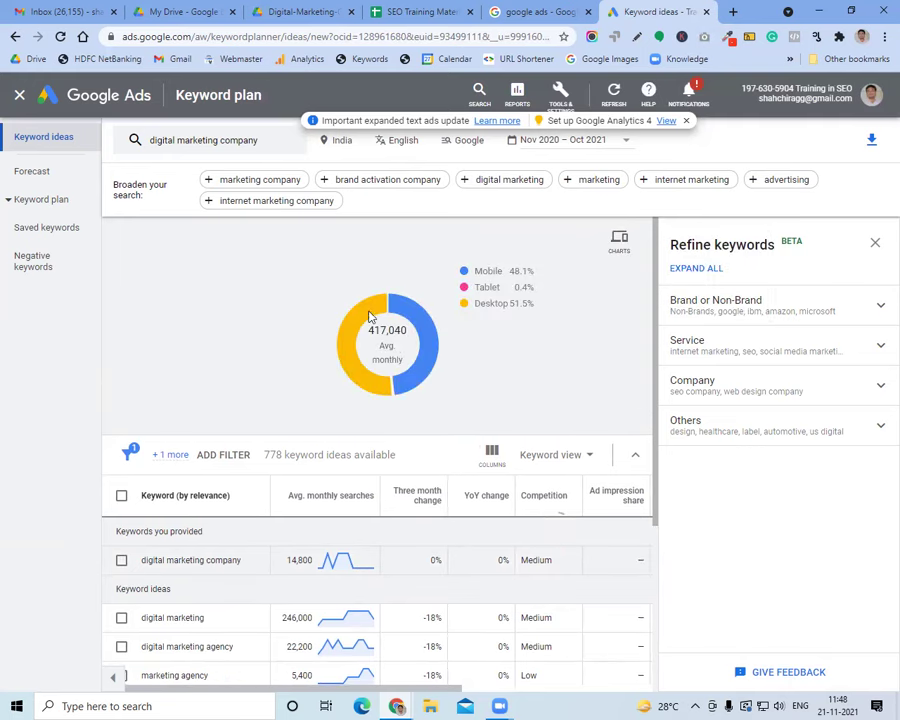
{"action": "left_click_drag", "start_coordinate": [511, 270], "coordinate": [532, 270]}
{"action": "left_click_drag", "start_coordinate": [388, 330], "coordinate": [538, 313]}
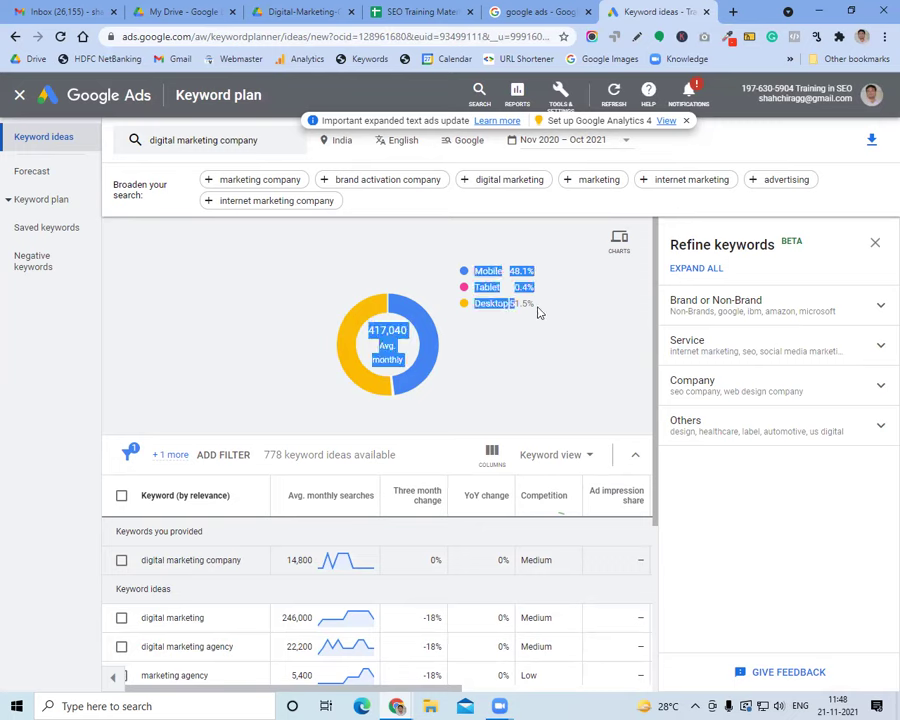
{"action": "left_click", "coordinate": [529, 371]}
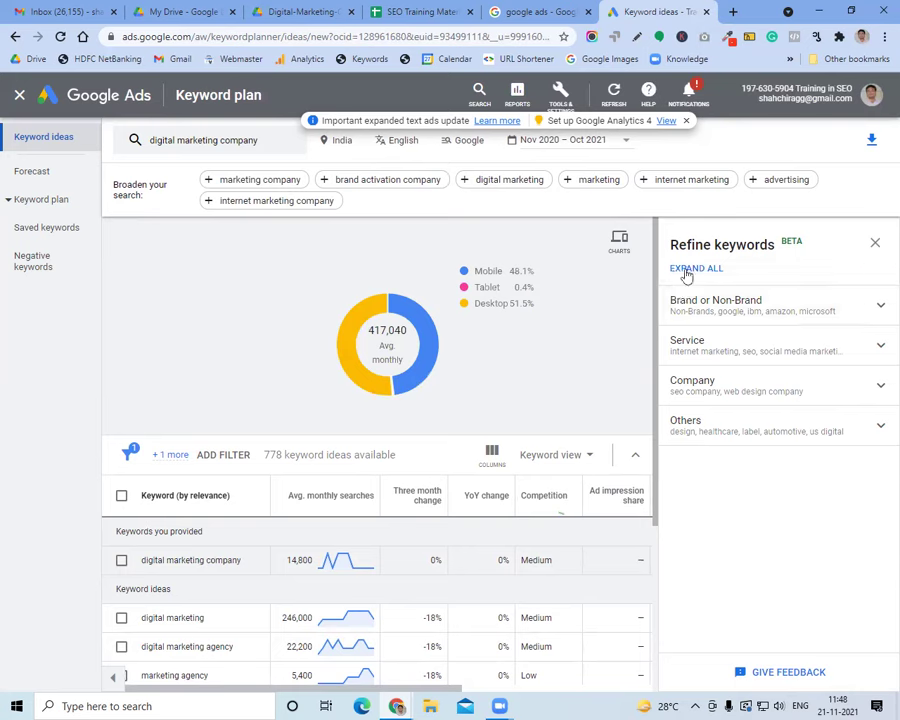
Change the chart to a location breakdown at City level
{"action": "left_click", "coordinate": [619, 240]}
{"action": "left_click", "coordinate": [647, 296]}
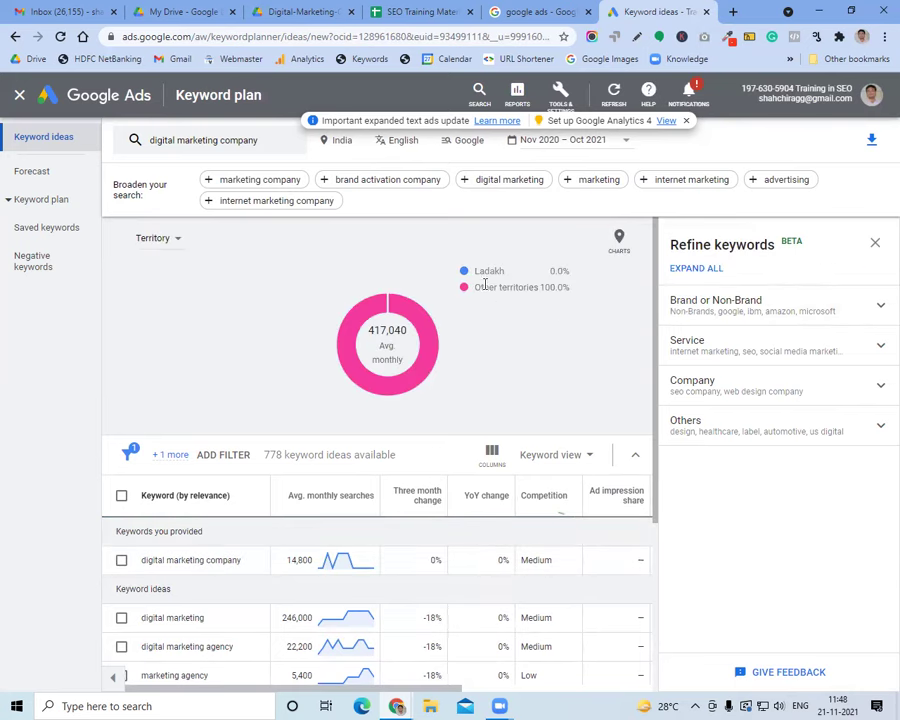
{"action": "left_click", "coordinate": [158, 238]}
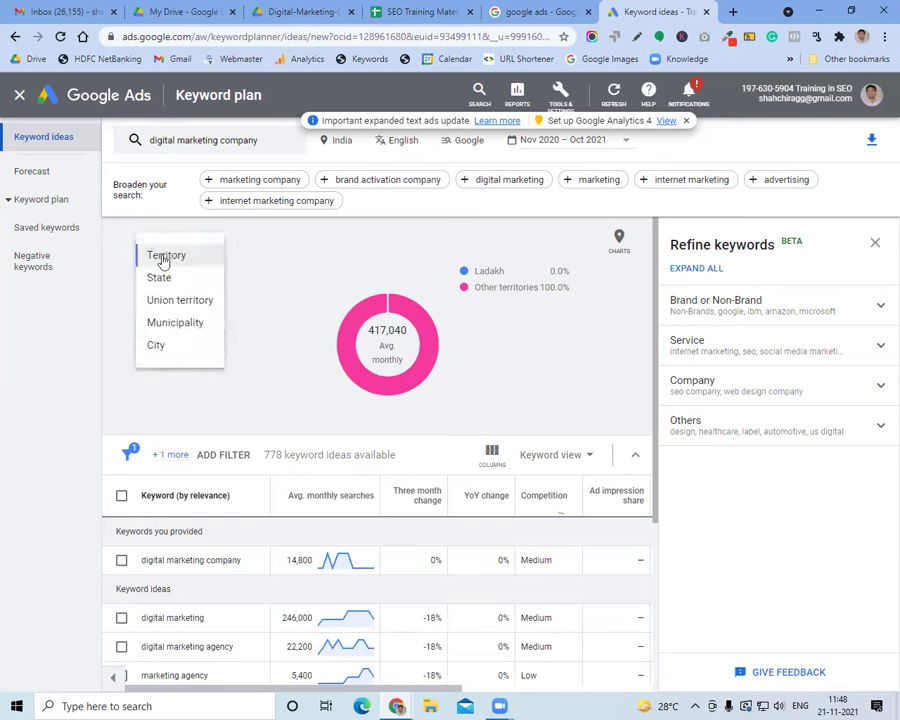
{"action": "left_click", "coordinate": [176, 350]}
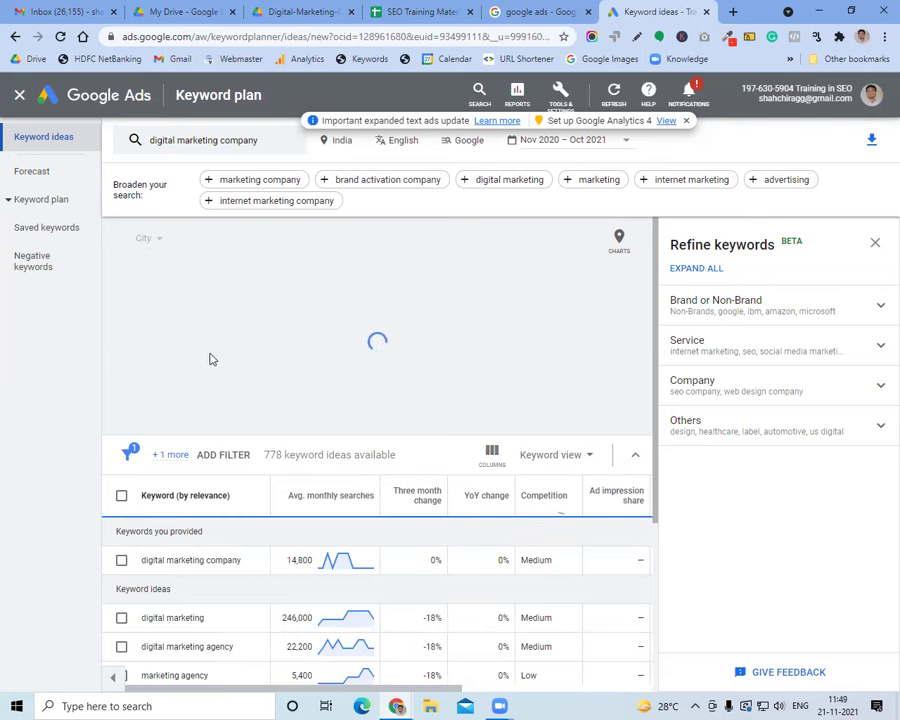
Highlight New Delhi, Bengaluru, Mumbai, Chennai, Hyderabad, Other and the 417,040 monthly total
{"action": "double_click", "coordinate": [489, 271]}
{"action": "triple_click", "coordinate": [492, 271]}
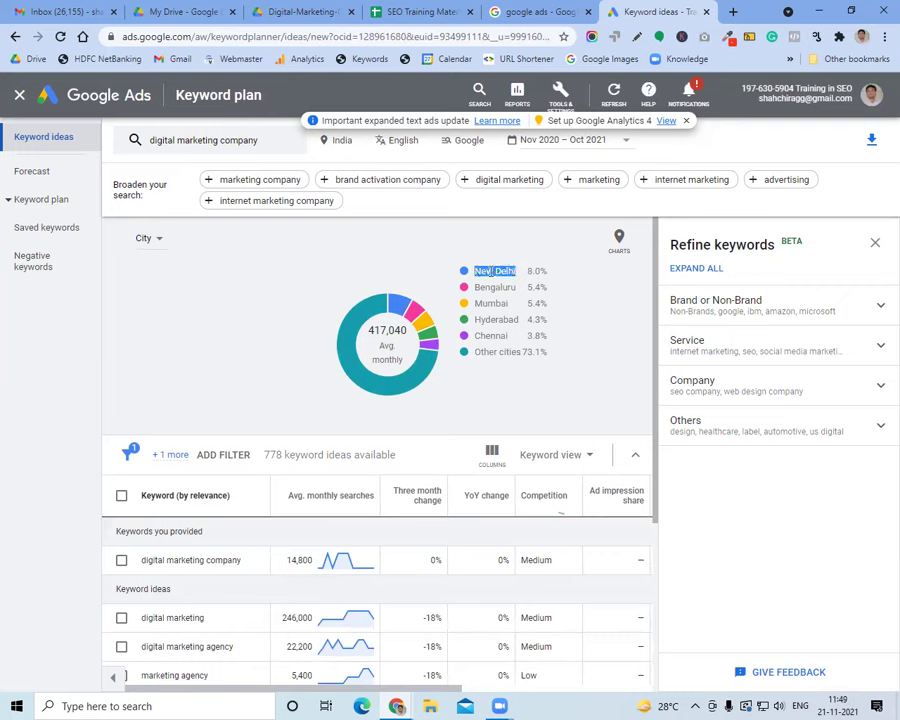
{"action": "double_click", "coordinate": [492, 287]}
{"action": "double_click", "coordinate": [492, 303]}
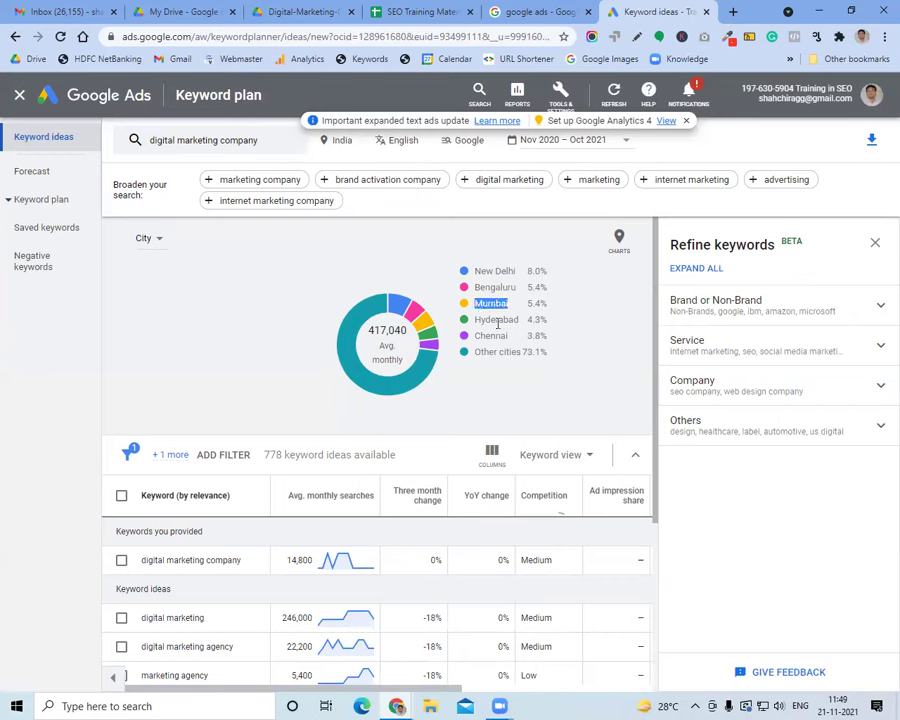
{"action": "double_click", "coordinate": [495, 334]}
{"action": "double_click", "coordinate": [495, 319]}
{"action": "double_click", "coordinate": [496, 351]}
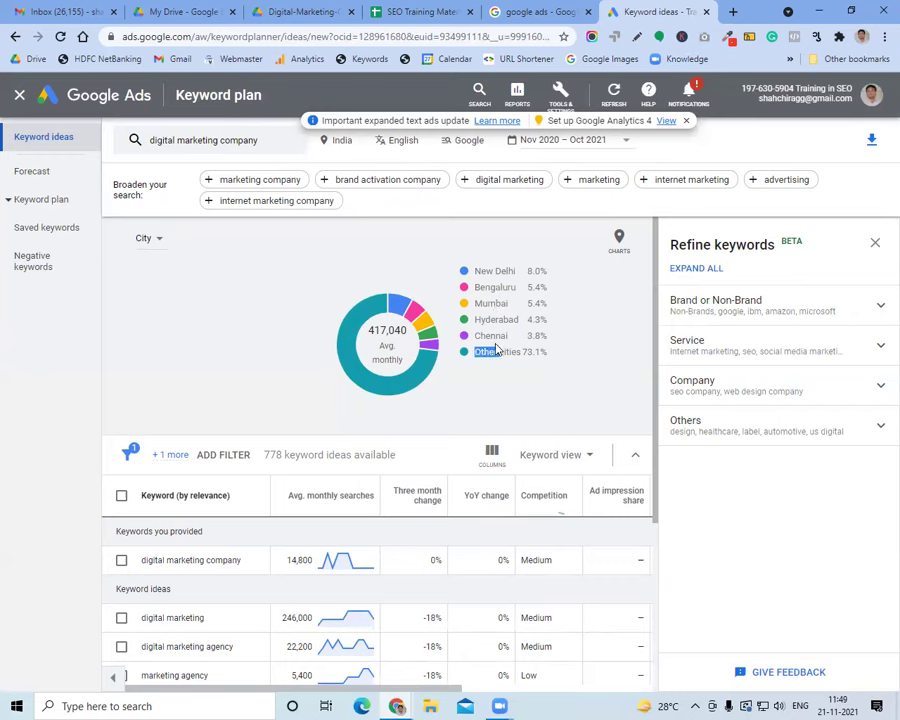
{"action": "double_click", "coordinate": [495, 336]}
{"action": "left_click_drag", "start_coordinate": [552, 358], "coordinate": [483, 272]}
{"action": "triple_click", "coordinate": [484, 273]}
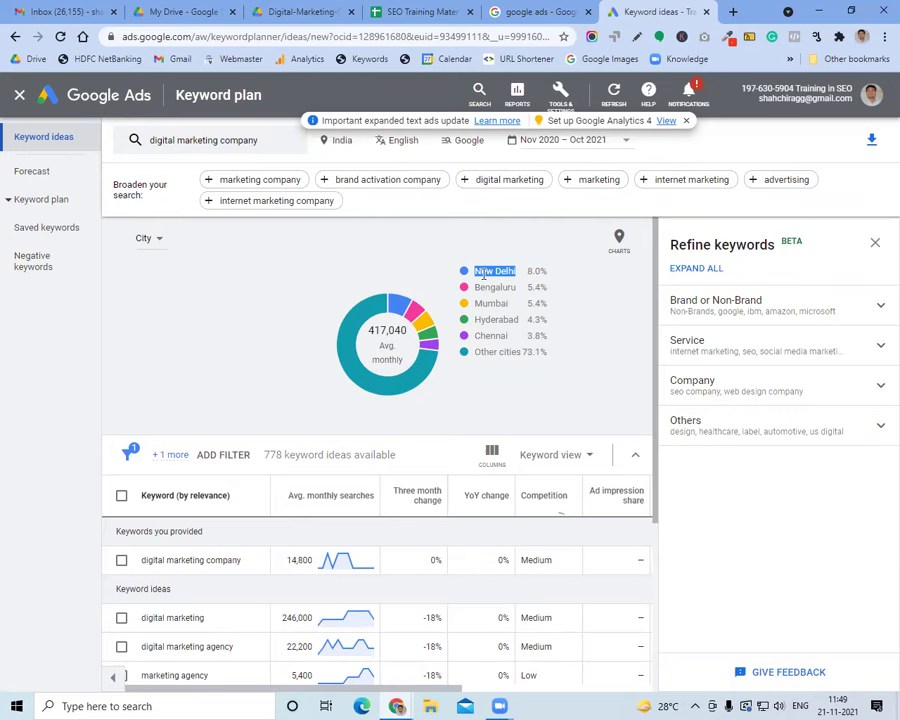
Highlight the Page on page topic in the course syllabus PDF
{"action": "left_click", "coordinate": [453, 7]}
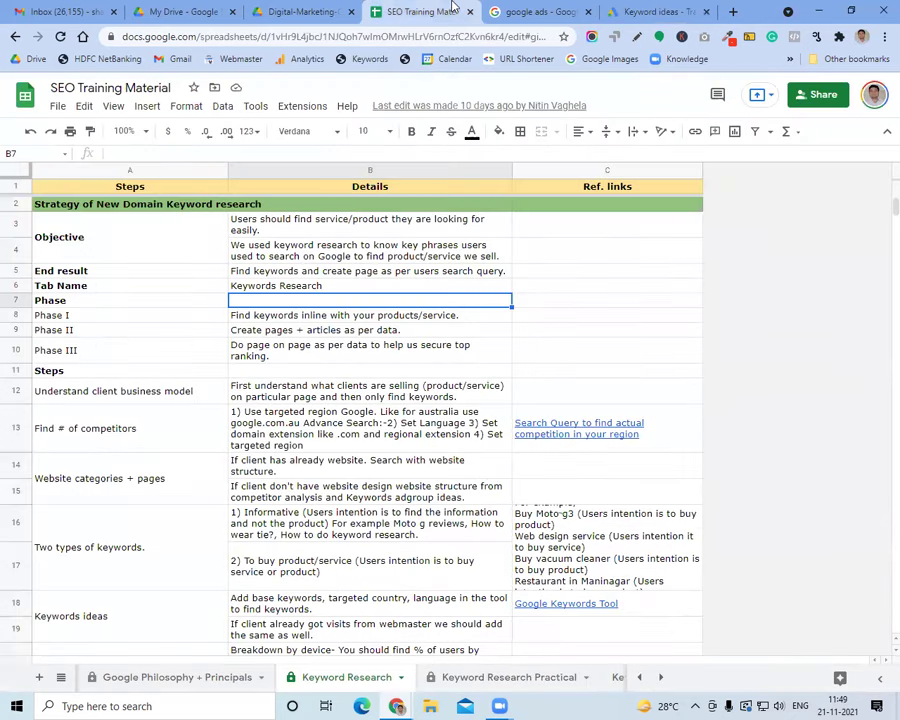
{"action": "left_click", "coordinate": [265, 8]}
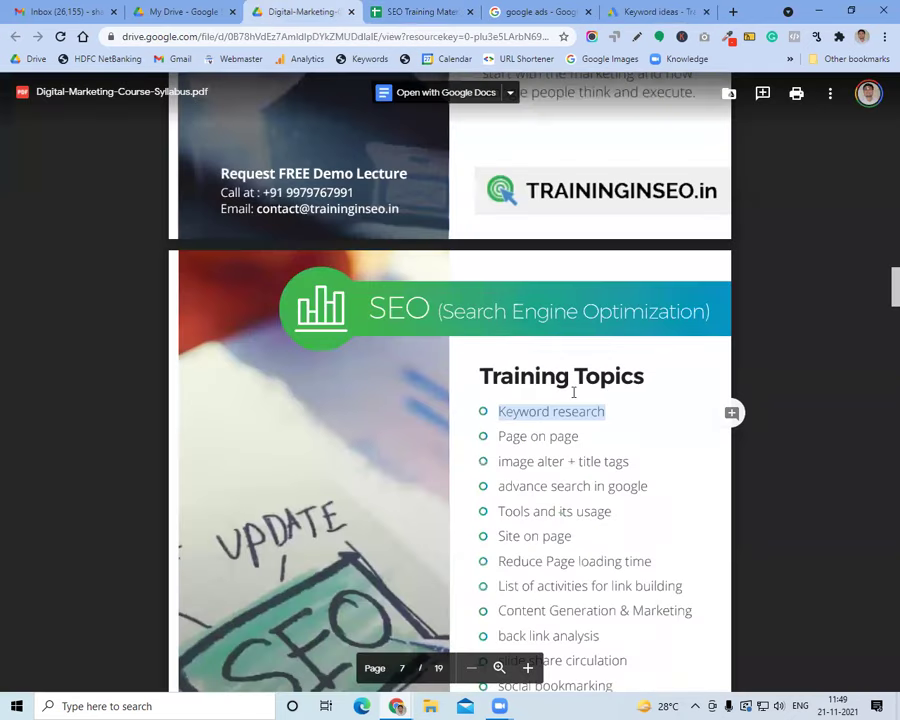
{"action": "left_click", "coordinate": [527, 422]}
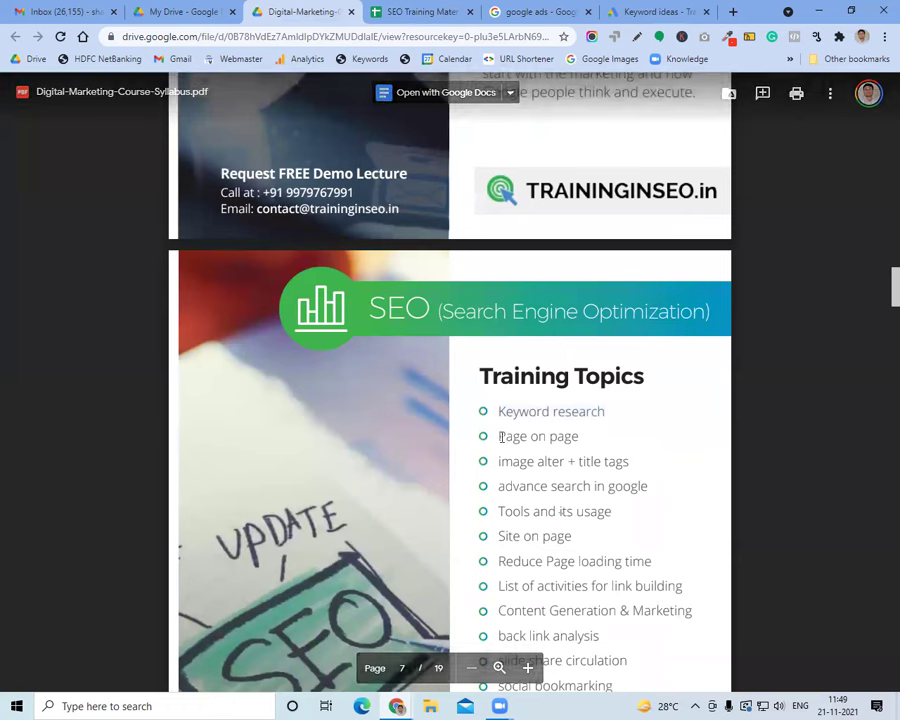
{"action": "left_click_drag", "start_coordinate": [498, 436], "coordinate": [592, 435]}
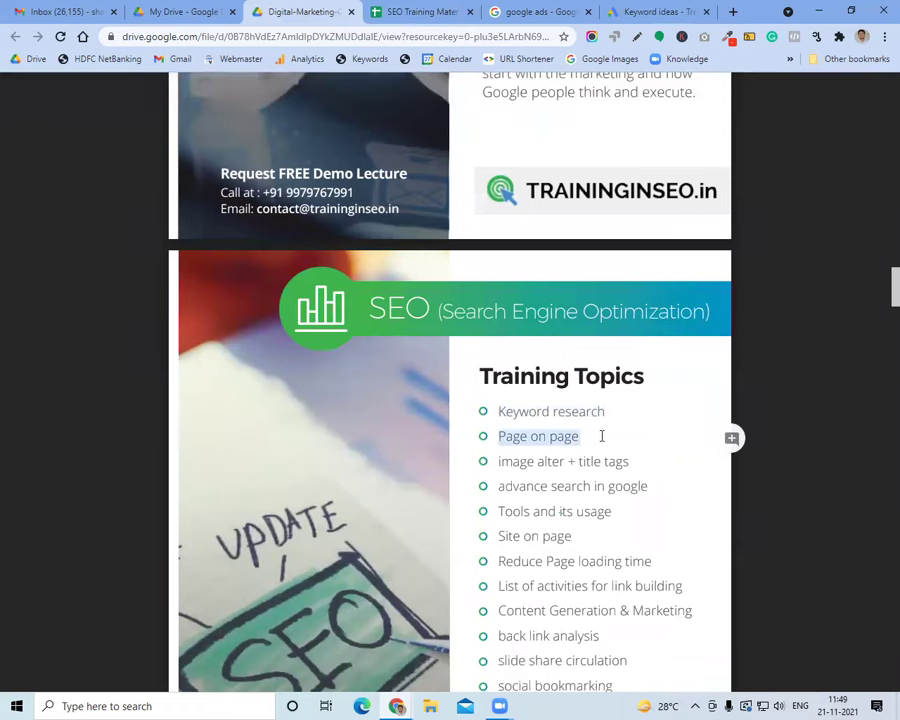
{"action": "left_click", "coordinate": [628, 10]}
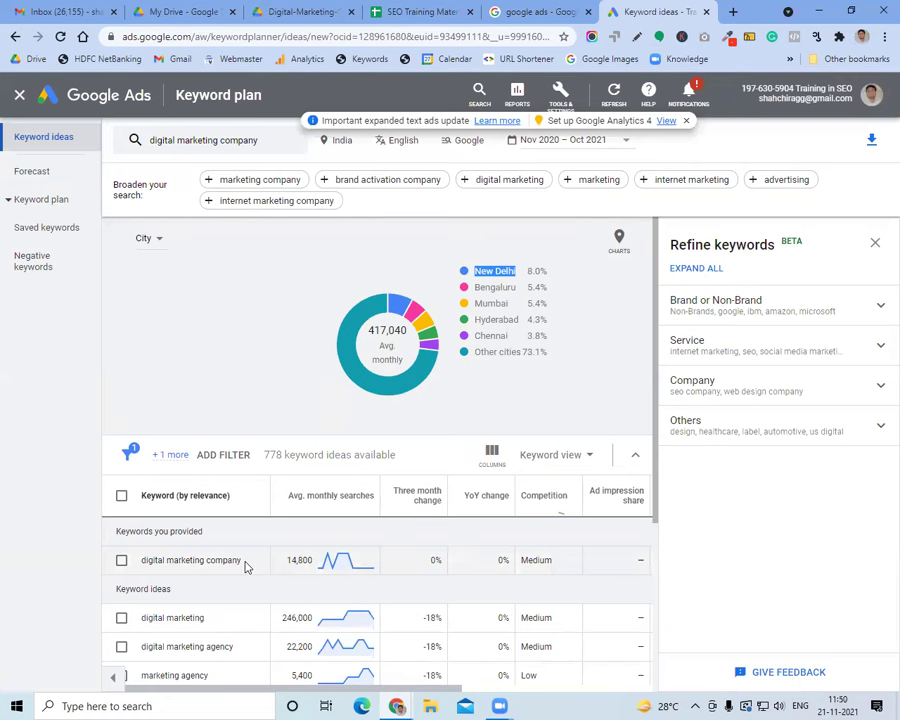
Find 'page on' in SEO Training Material and follow the Format to store data link
{"action": "left_click", "coordinate": [405, 12]}
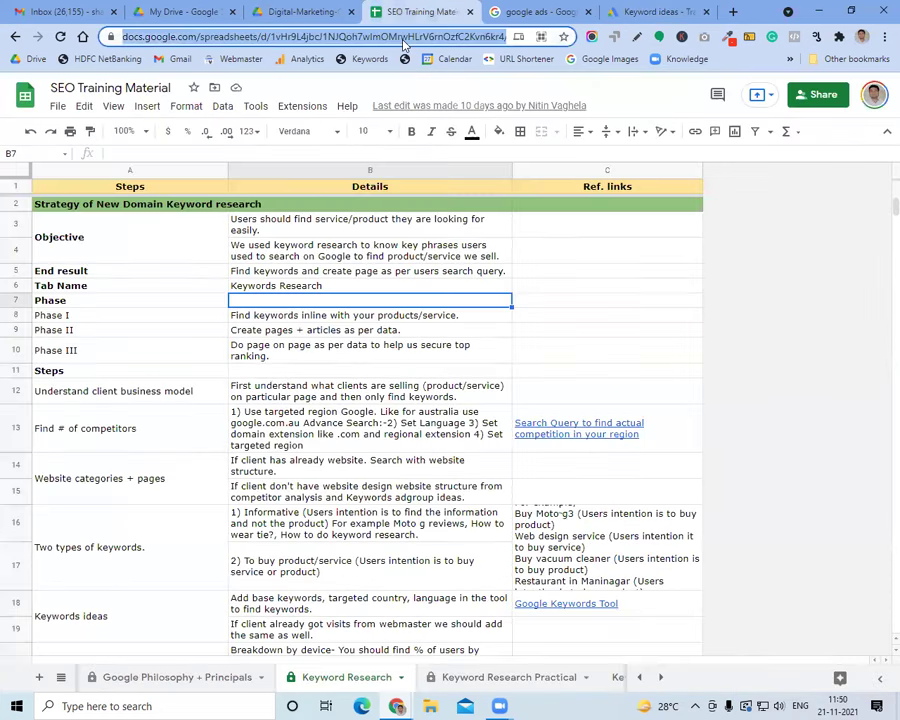
{"action": "key", "text": "ctrl+f"}
{"action": "type", "text": "page on"}
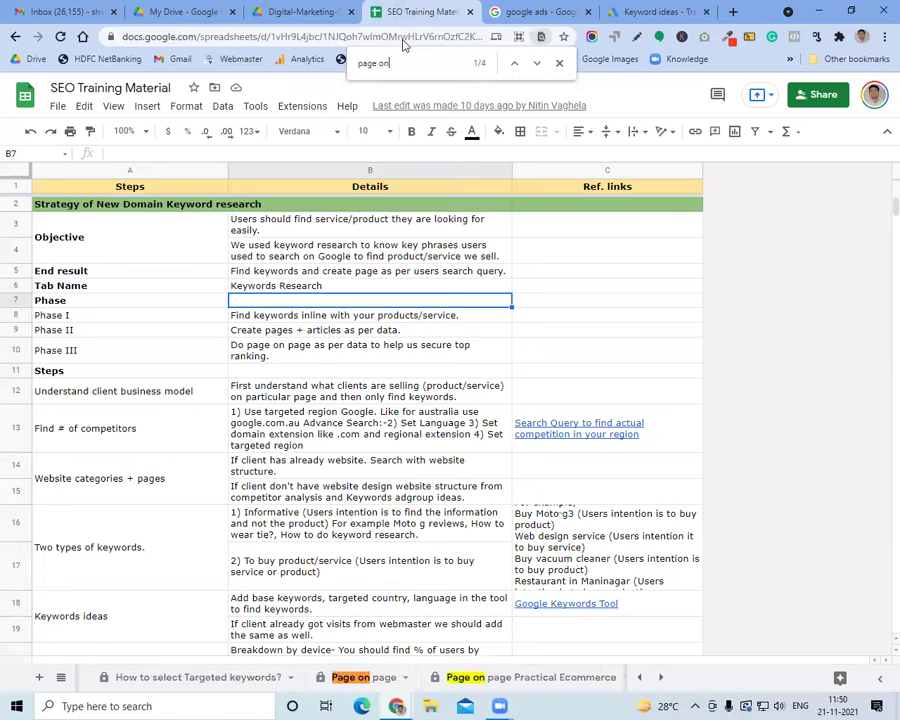
{"action": "left_click", "coordinate": [345, 677]}
{"action": "left_click", "coordinate": [272, 281]}
{"action": "left_click", "coordinate": [280, 307]}
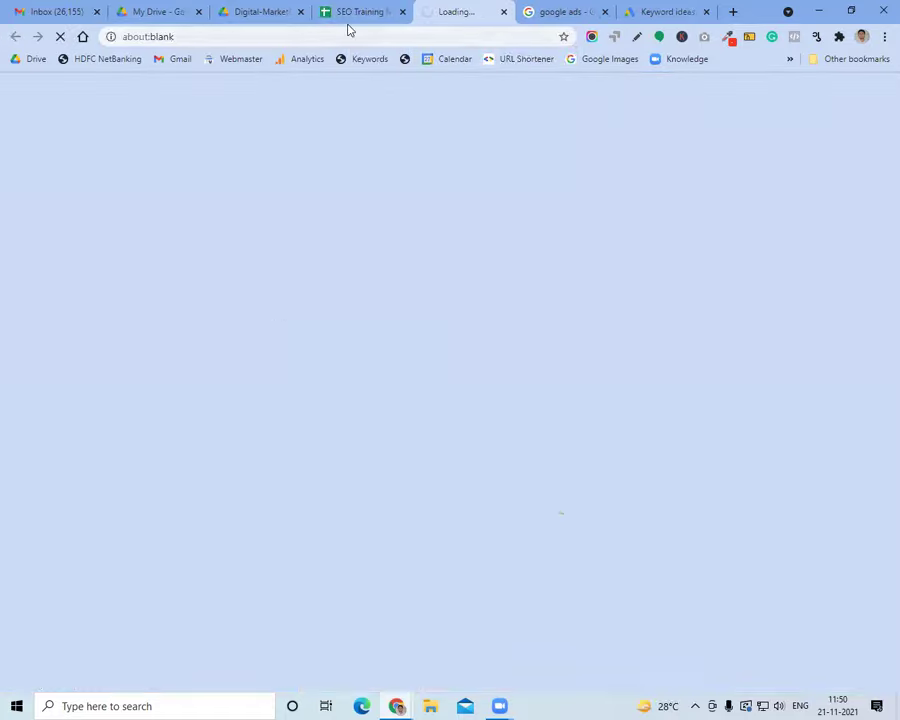
{"action": "left_click", "coordinate": [604, 11]}
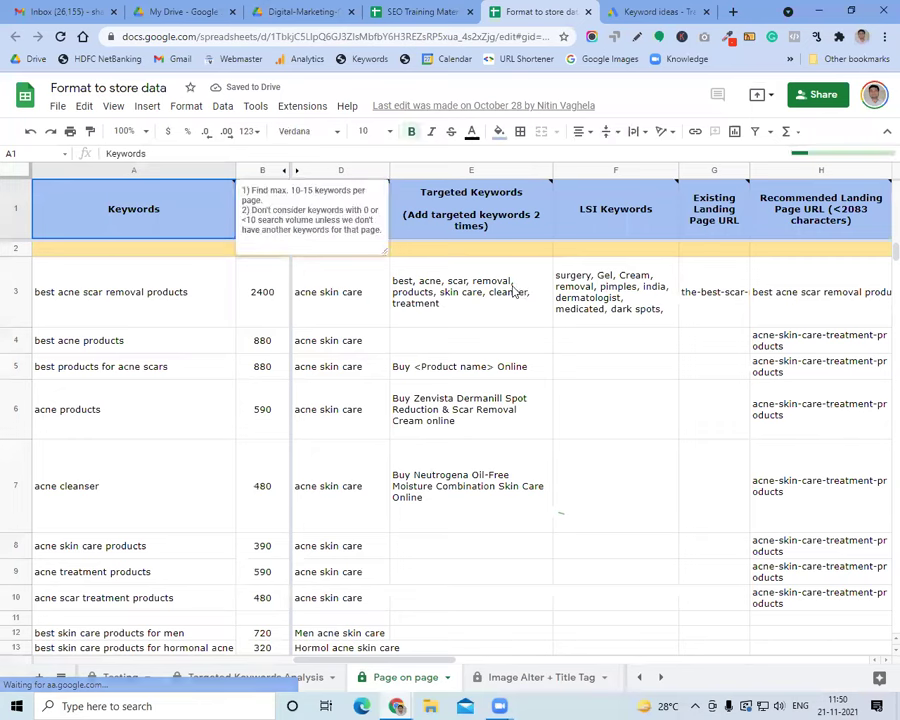
Select the acne keywords A3:A6, search volumes B3:B7 and landing pages D3:D7
{"action": "left_click", "coordinate": [513, 290]}
{"action": "left_click", "coordinate": [128, 314]}
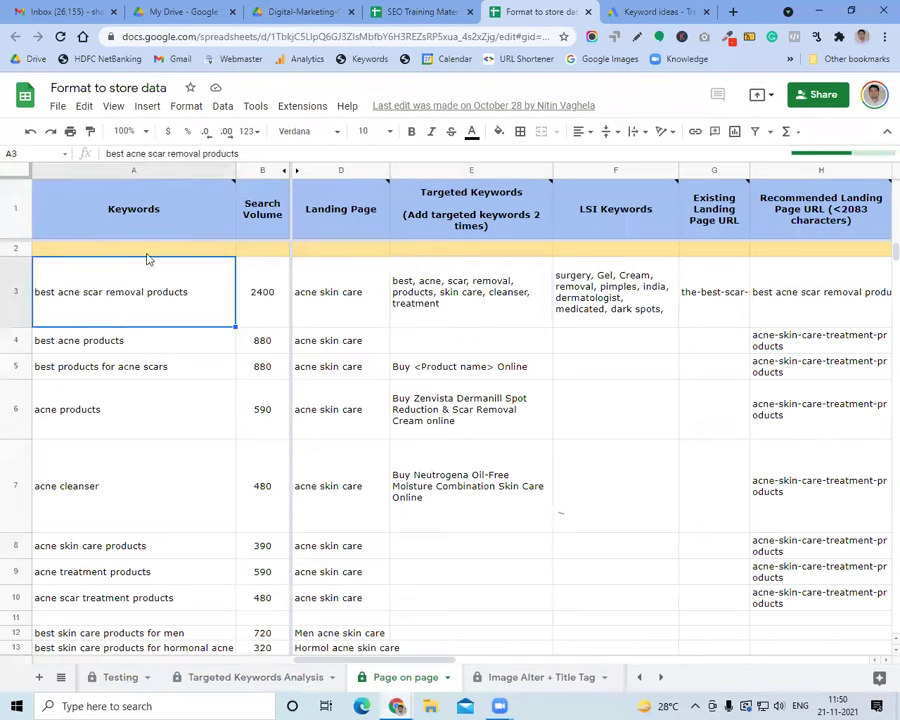
{"action": "left_click", "coordinate": [167, 363]}
{"action": "left_click", "coordinate": [154, 283]}
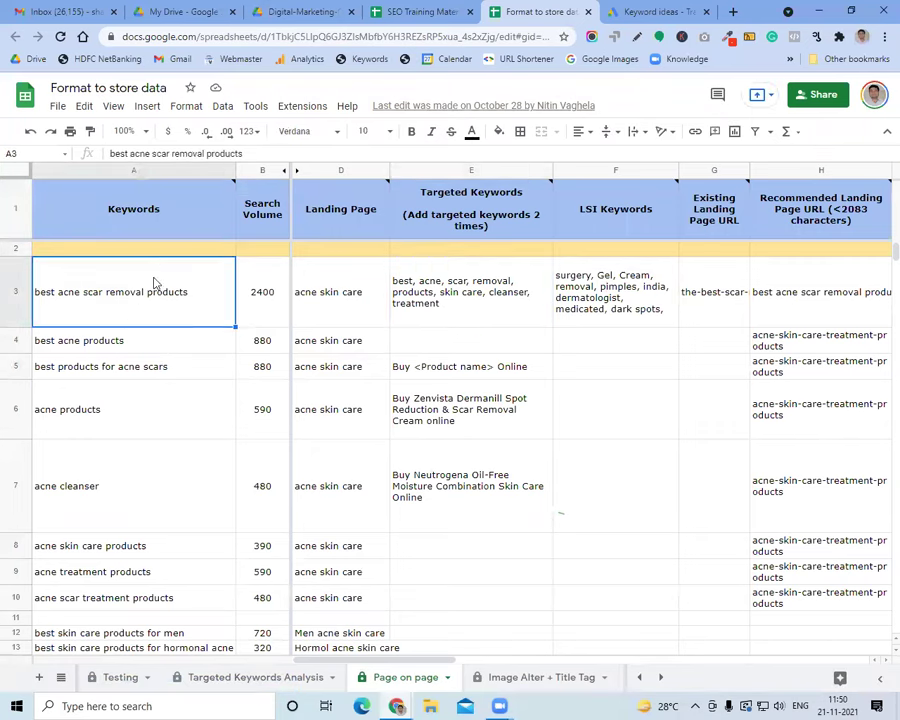
{"action": "left_click_drag", "start_coordinate": [156, 296], "coordinate": [167, 460]}
{"action": "left_click_drag", "start_coordinate": [261, 297], "coordinate": [267, 483]}
{"action": "left_click_drag", "start_coordinate": [330, 295], "coordinate": [366, 466]}
Step across row 3 to the title in I3 and description in J3
{"action": "key", "text": "Right"}
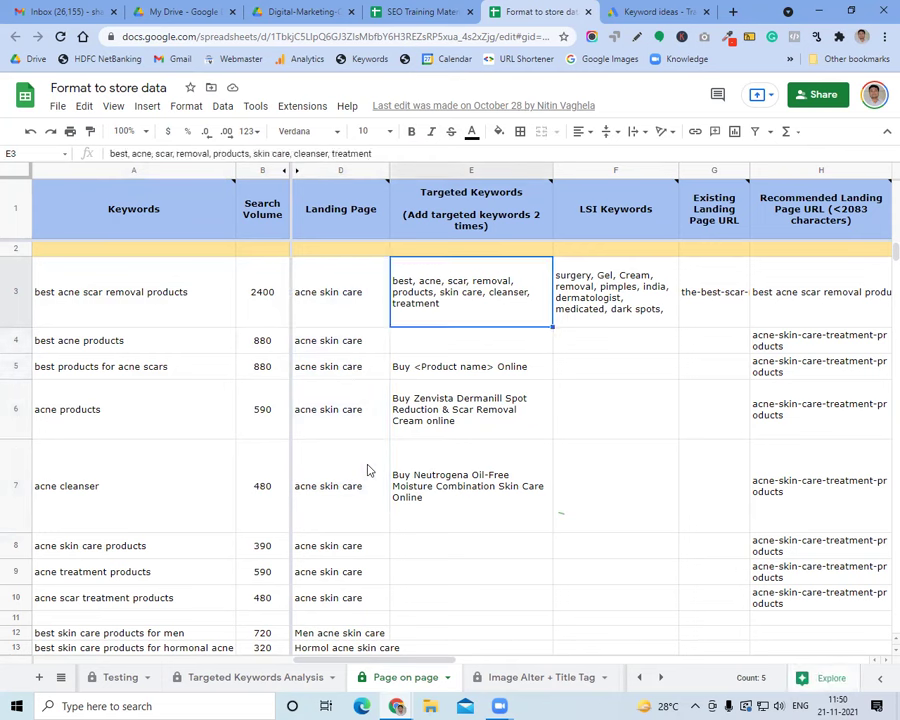
{"action": "key", "text": "Right"}
{"action": "key", "text": "Right"}
{"action": "key", "text": "Right"}
{"action": "key", "text": "Right"}
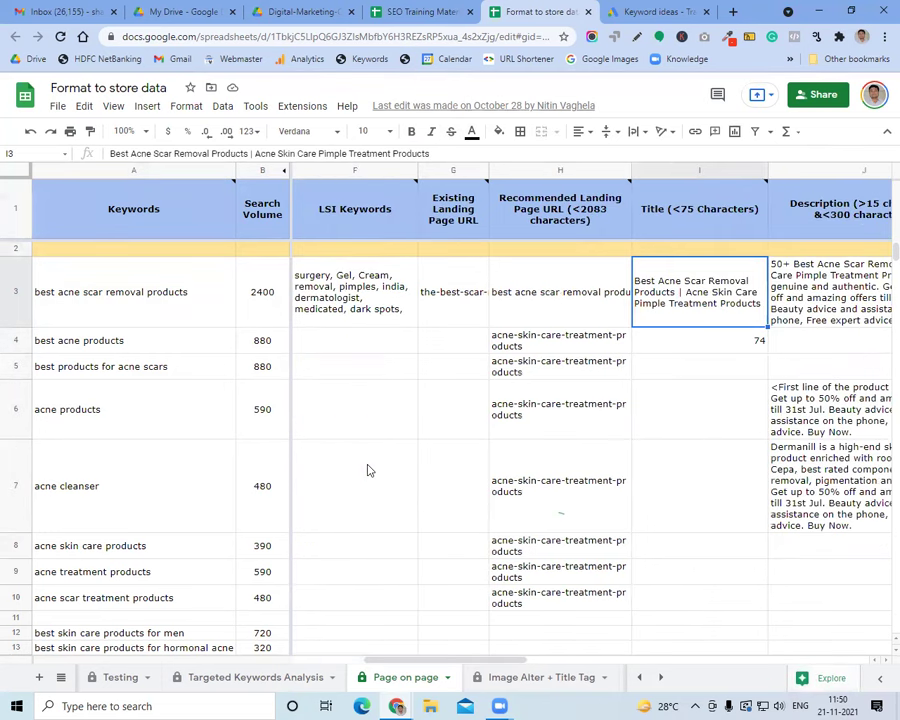
{"action": "key", "text": "Right"}
{"action": "key", "text": "Left"}
Open a new browser tab and then a new incognito window
{"action": "left_click", "coordinate": [733, 12]}
{"action": "left_click", "coordinate": [884, 36]}
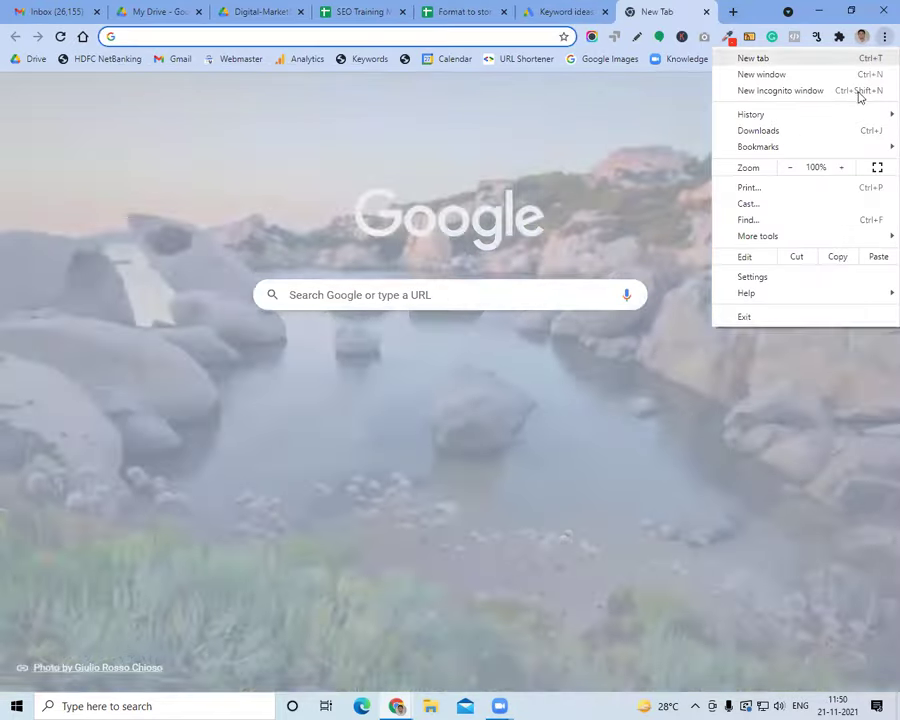
{"action": "left_click", "coordinate": [858, 91]}
Search Google for 'digitla marketing consultant in ahmedabad' in the incognito window
{"action": "type", "text": "digitla marketing conss"}
{"action": "key", "text": "BackSpace"}
{"action": "type", "text": "ultant in ahmedabad"}
{"action": "key", "text": "Return"}
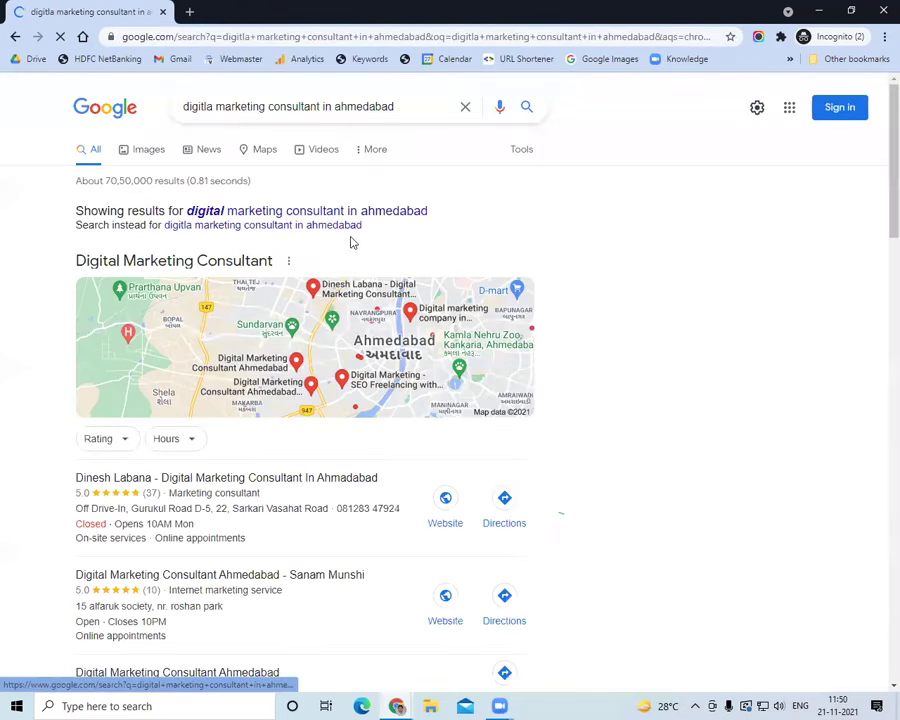
Open the SEO expert's shoutnhike.com result, then close the incognito window
{"action": "scroll", "coordinate": [287, 387], "scroll_direction": "down", "scroll_amount": 5}
{"action": "scroll", "coordinate": [285, 392], "scroll_direction": "down", "scroll_amount": 4}
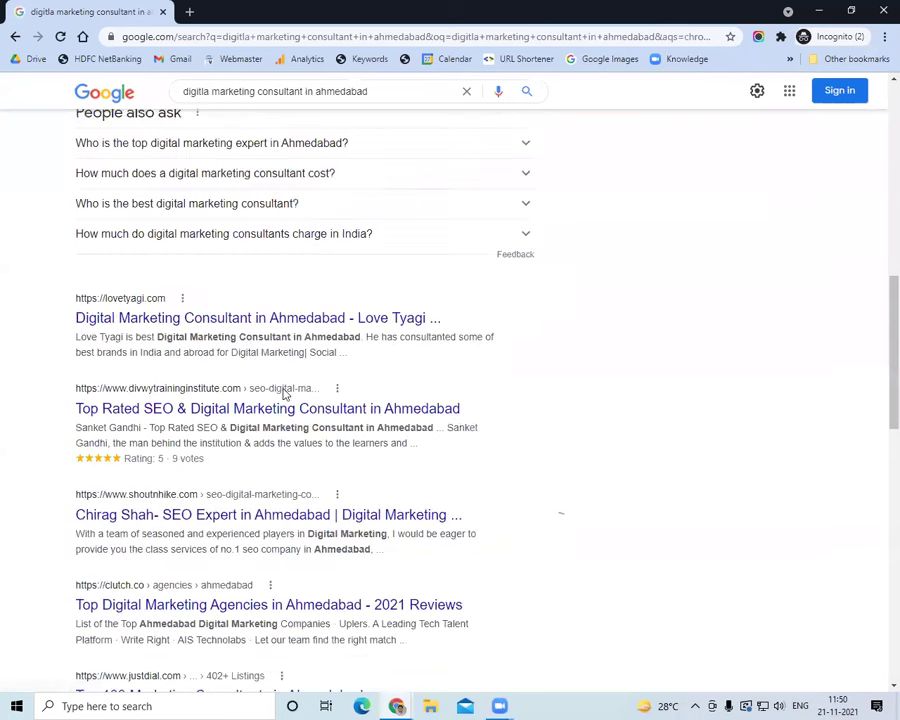
{"action": "left_click", "coordinate": [238, 519]}
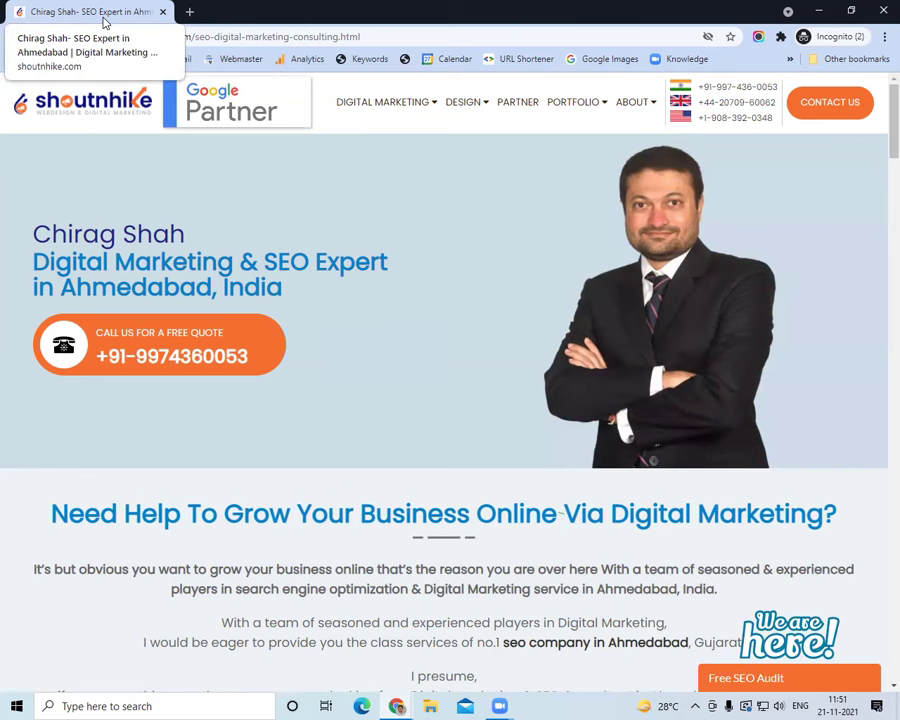
{"action": "key", "text": "ctrl+w"}
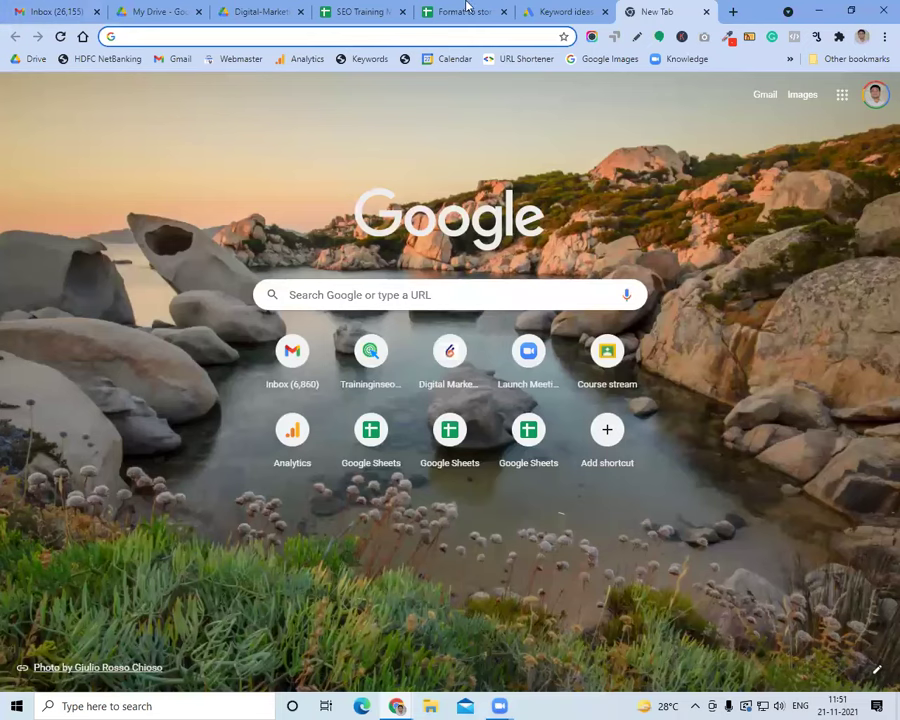
Return to the Format to store data sheet and read the Title column heading's note
{"action": "left_click", "coordinate": [372, 8]}
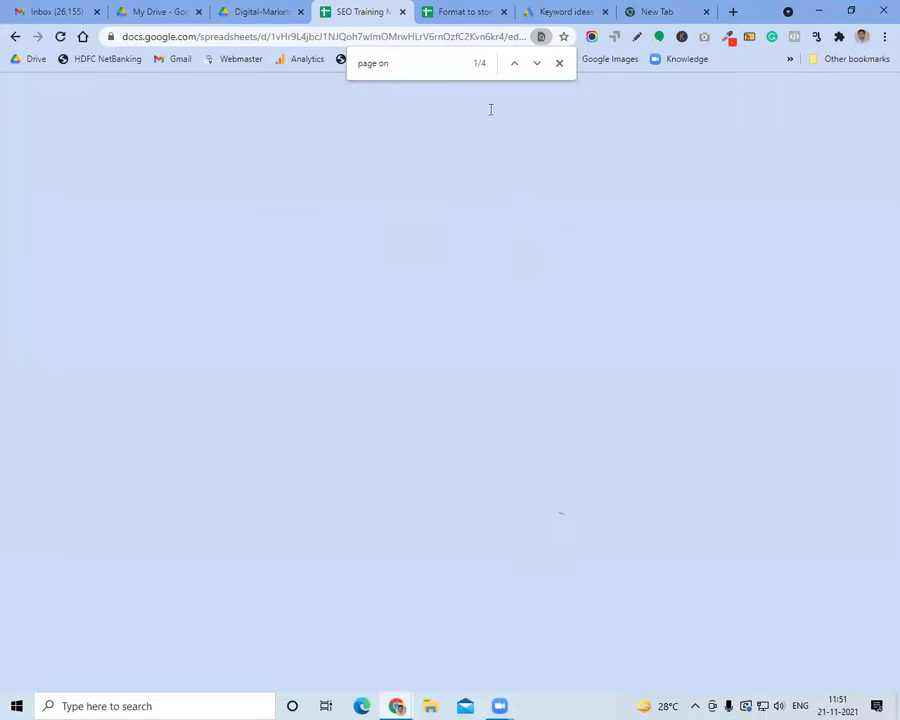
{"action": "left_click", "coordinate": [557, 63]}
{"action": "left_click", "coordinate": [452, 14]}
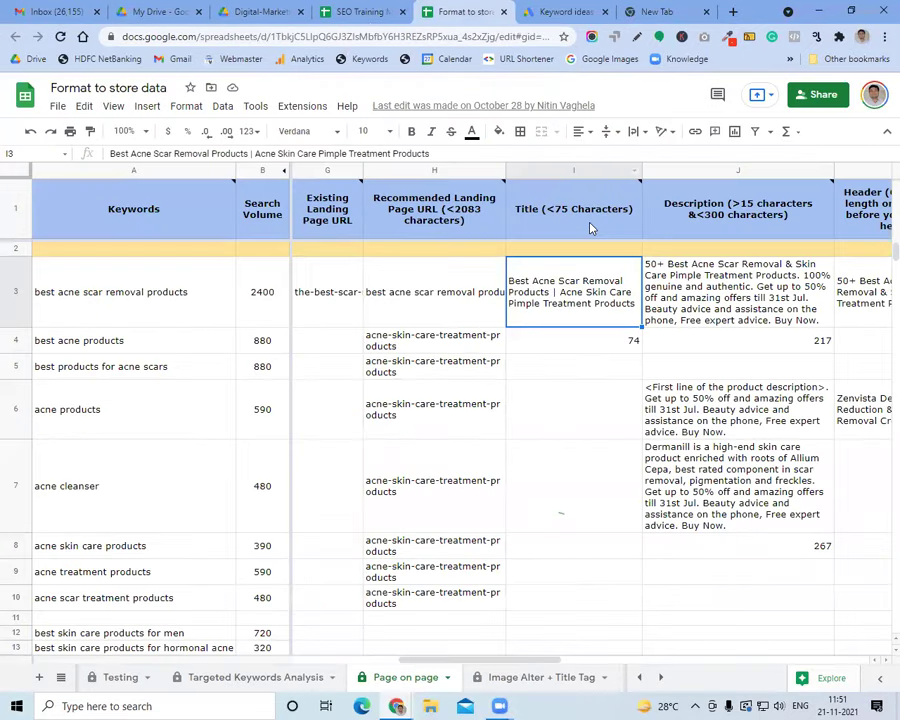
{"action": "left_click", "coordinate": [588, 224]}
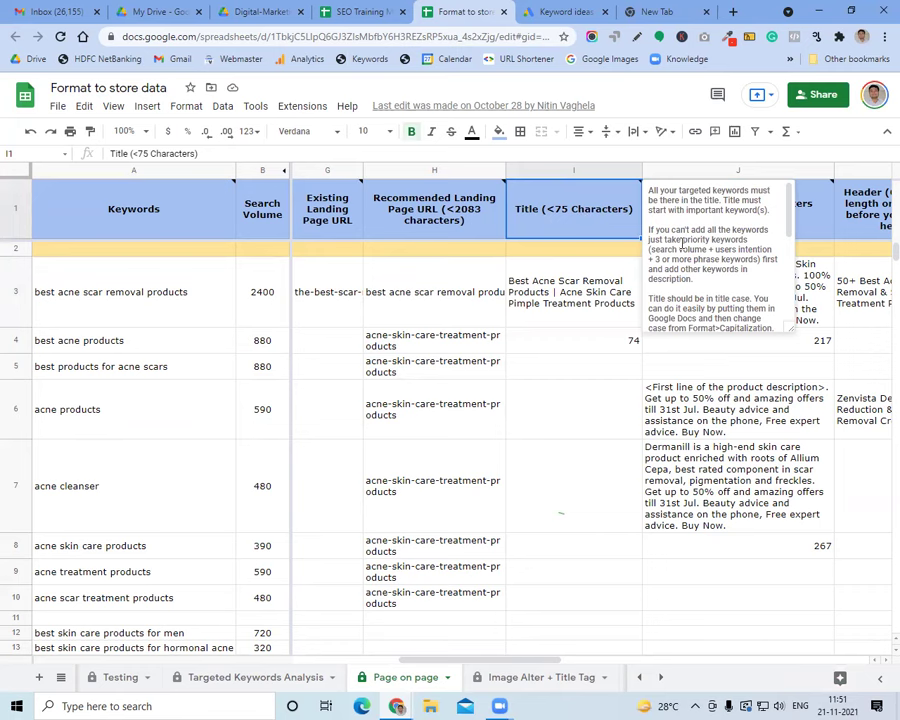
{"action": "key", "text": "alt+Tab"}
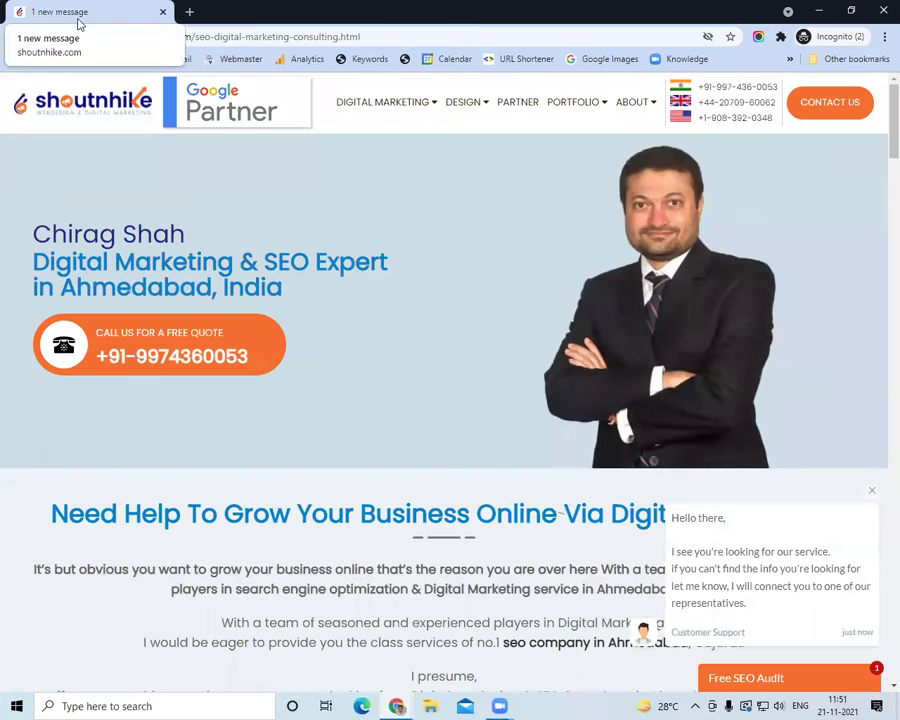
{"action": "key", "text": "alt+Tab"}
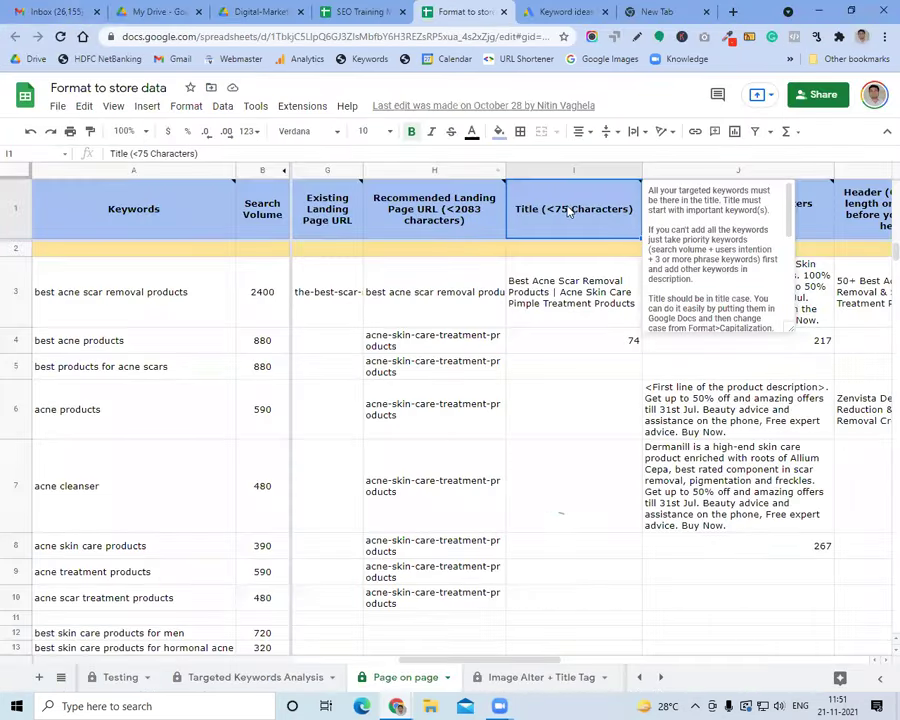
Close the note and review row 3's title, description and header entries
{"action": "scroll", "coordinate": [709, 287], "scroll_direction": "down", "scroll_amount": 2}
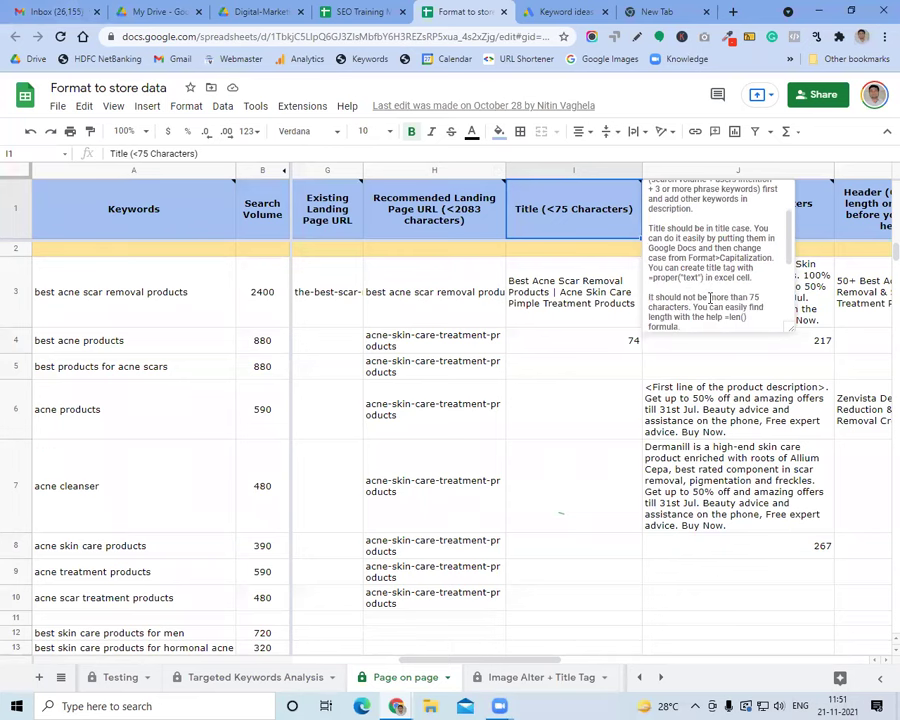
{"action": "left_click", "coordinate": [145, 305]}
{"action": "key", "text": "alt+Tab"}
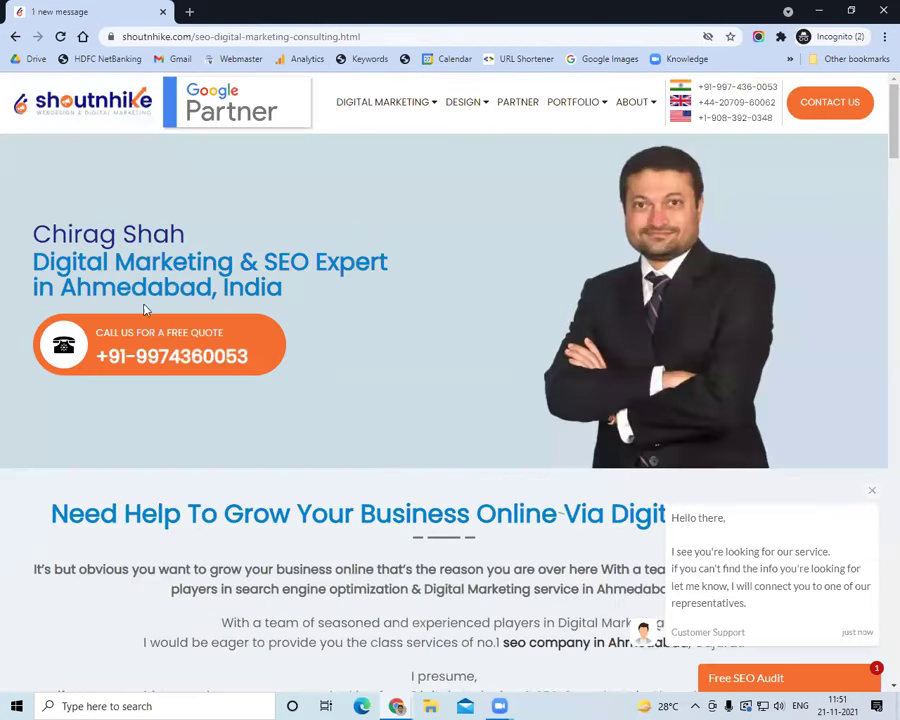
{"action": "key", "text": "alt+Tab"}
{"action": "left_click", "coordinate": [571, 284]}
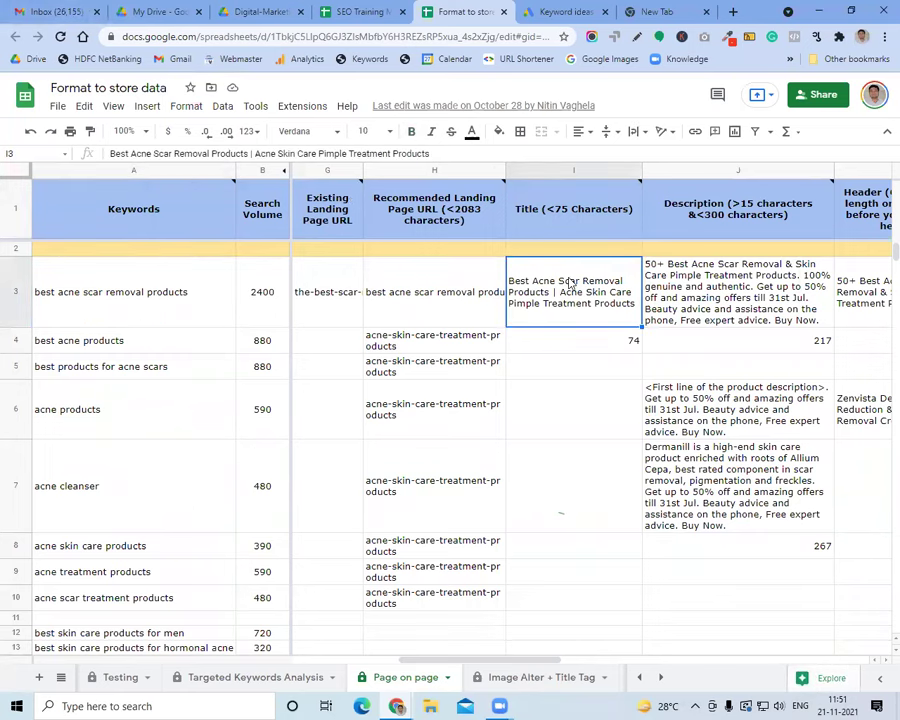
{"action": "key", "text": "Right"}
{"action": "key", "text": "Right"}
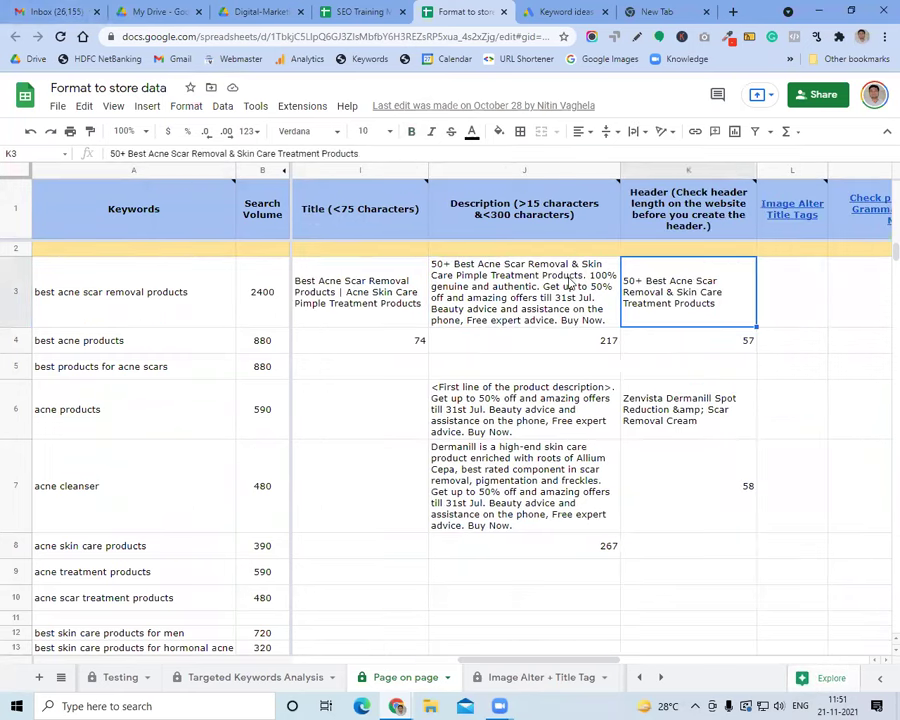
{"action": "key", "text": "Right"}
{"action": "key", "text": "Right"}
{"action": "key", "text": "Right"}
{"action": "key", "text": "Right"}
{"action": "key", "text": "Right"}
{"action": "key", "text": "Right"}
{"action": "key", "text": "Right"}
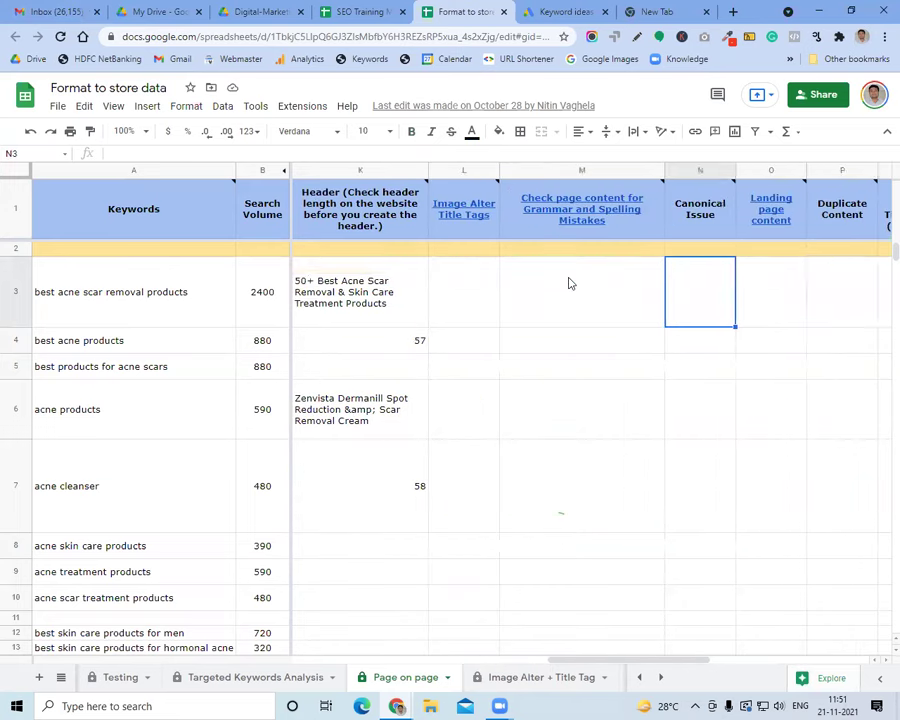
{"action": "key", "text": "Right"}
{"action": "key", "text": "Right"}
{"action": "key", "text": "Right"}
{"action": "key", "text": "Right"}
{"action": "key", "text": "Right"}
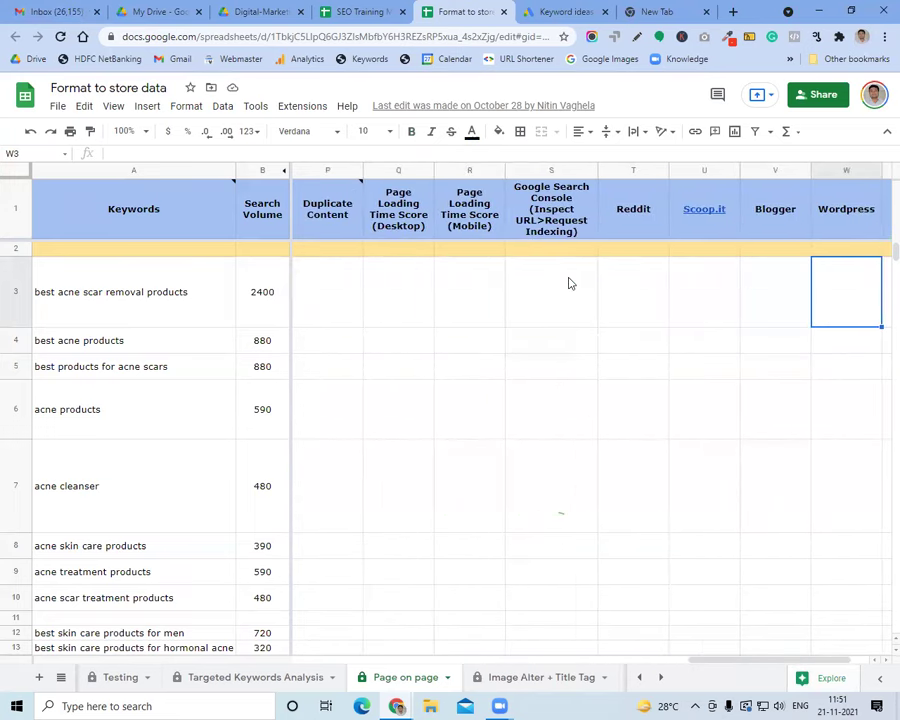
{"action": "left_click", "coordinate": [292, 8]}
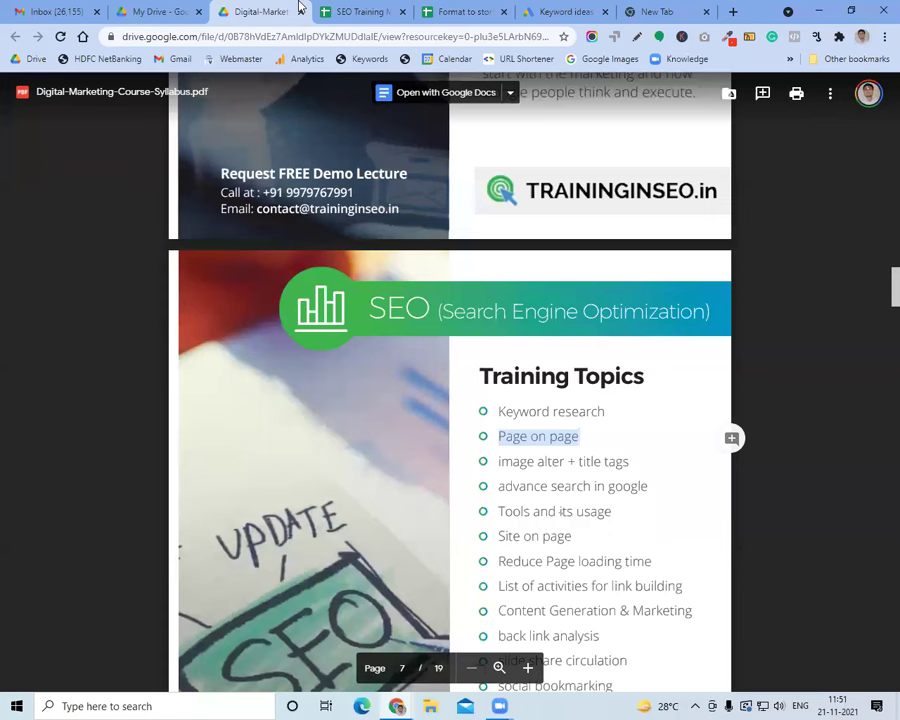
Glance at the SEO Training Material sheet and the shoutnhike website window
{"action": "left_click", "coordinate": [540, 439]}
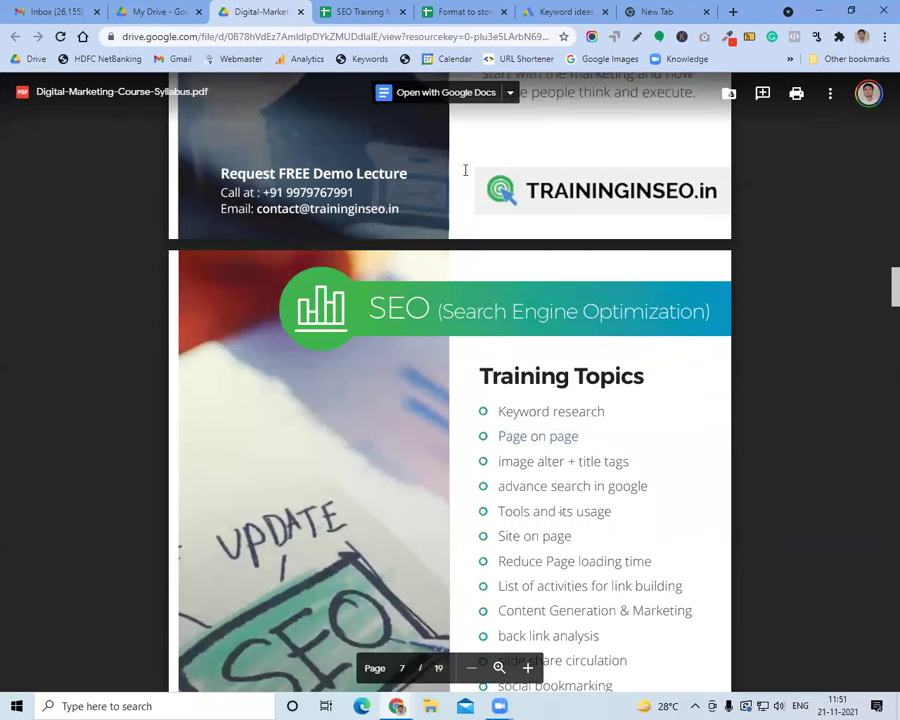
{"action": "left_click", "coordinate": [350, 11]}
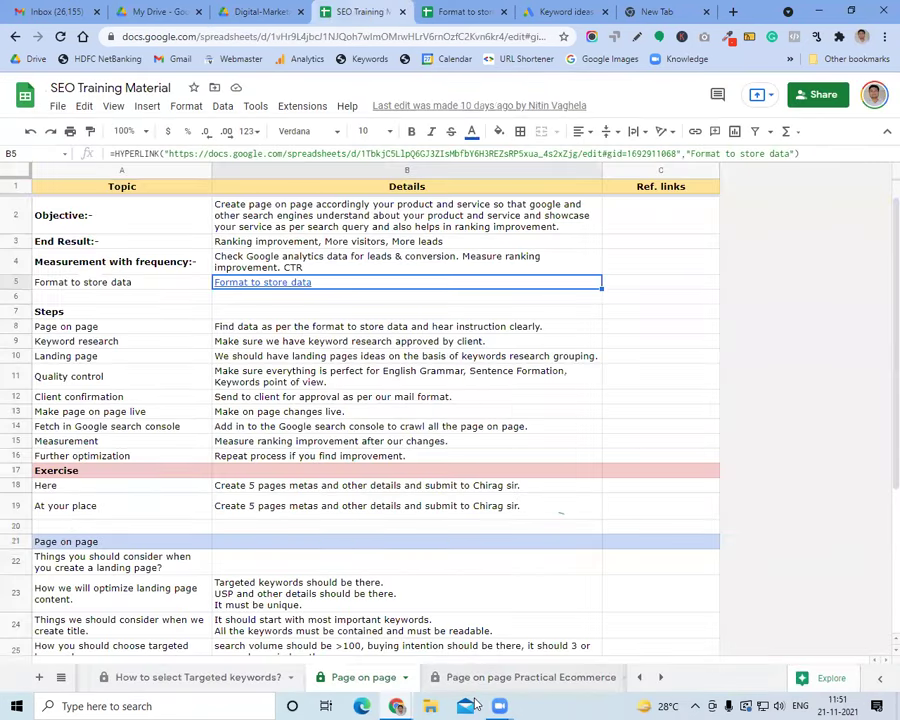
{"action": "left_click", "coordinate": [397, 706]}
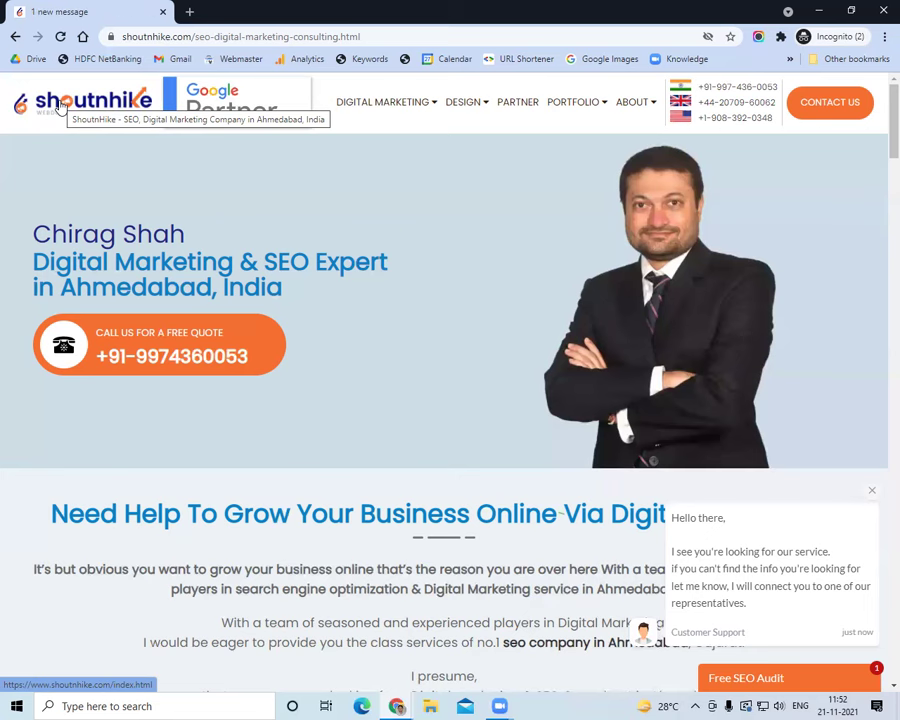
{"action": "key", "text": "alt+Tab"}
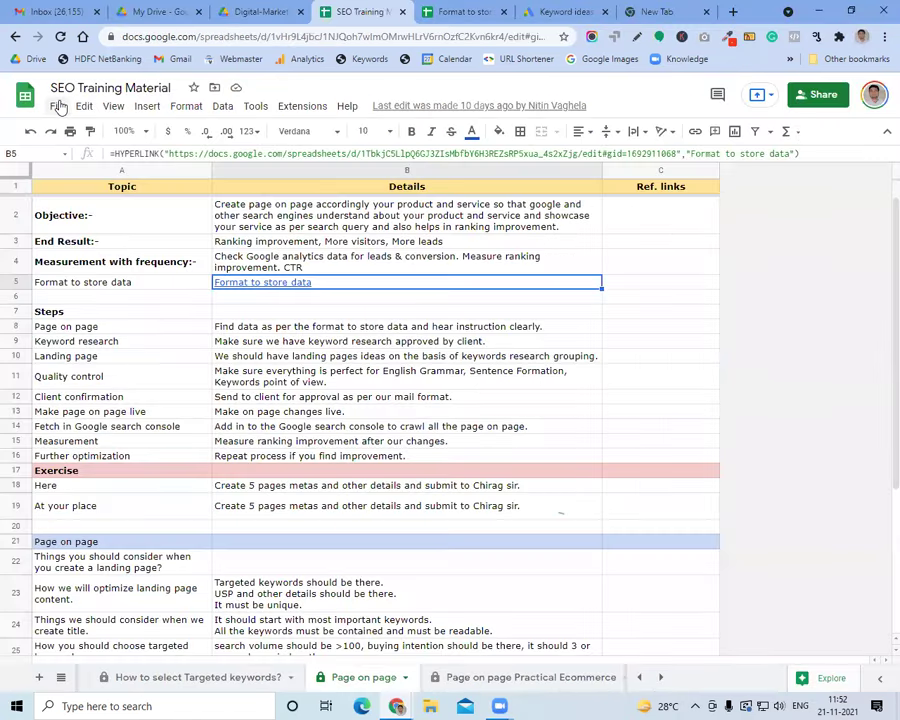
Highlight 'Tools and its usage' in the syllabus PDF, then move to the blank new tab
{"action": "left_click", "coordinate": [236, 11]}
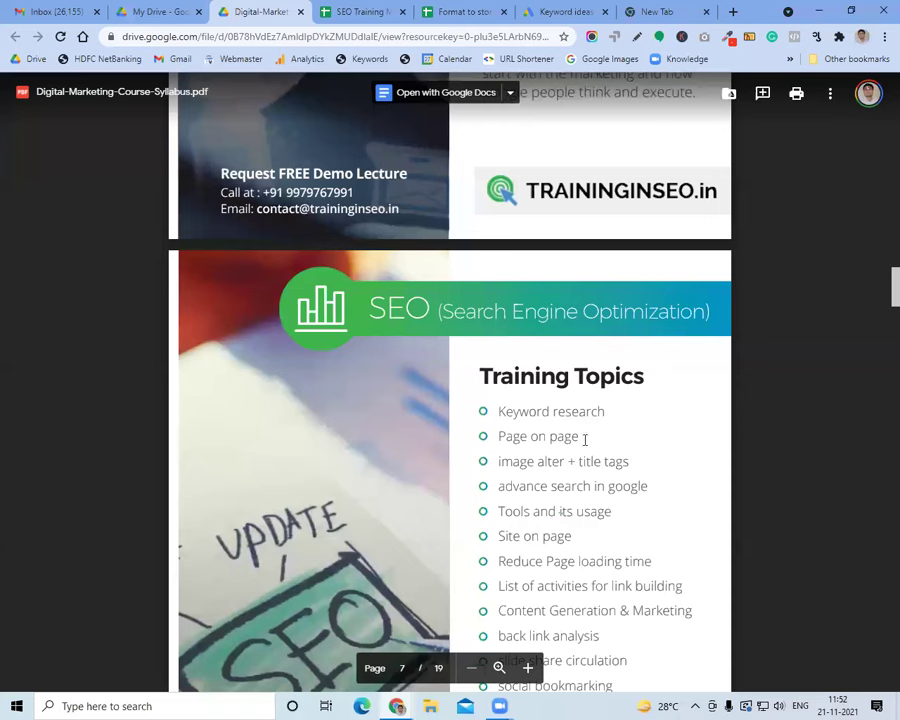
{"action": "scroll", "coordinate": [550, 507], "scroll_direction": "down", "scroll_amount": 1}
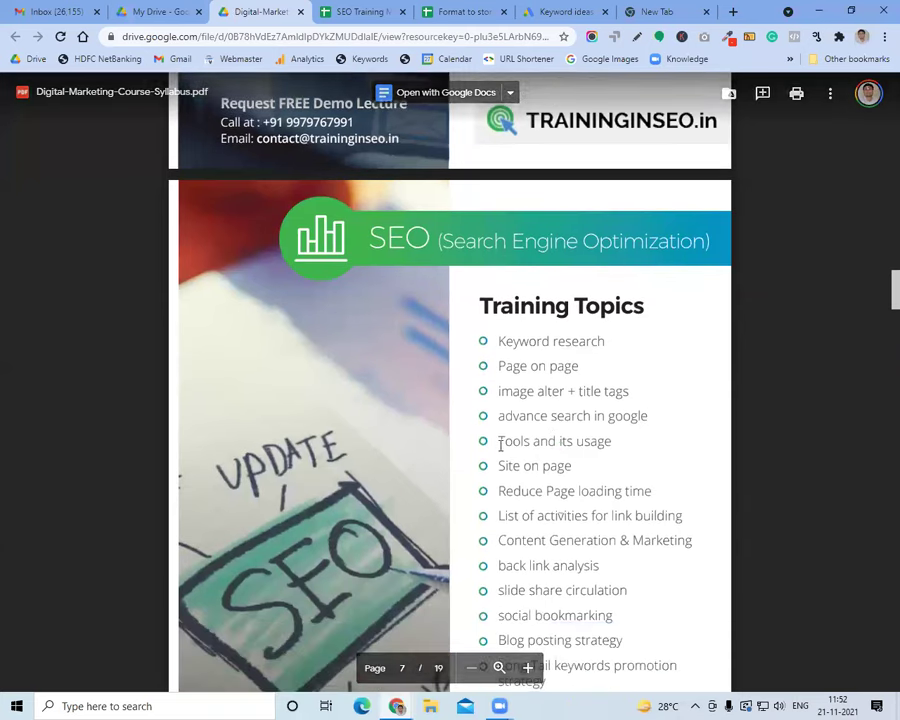
{"action": "left_click_drag", "start_coordinate": [498, 441], "coordinate": [623, 441]}
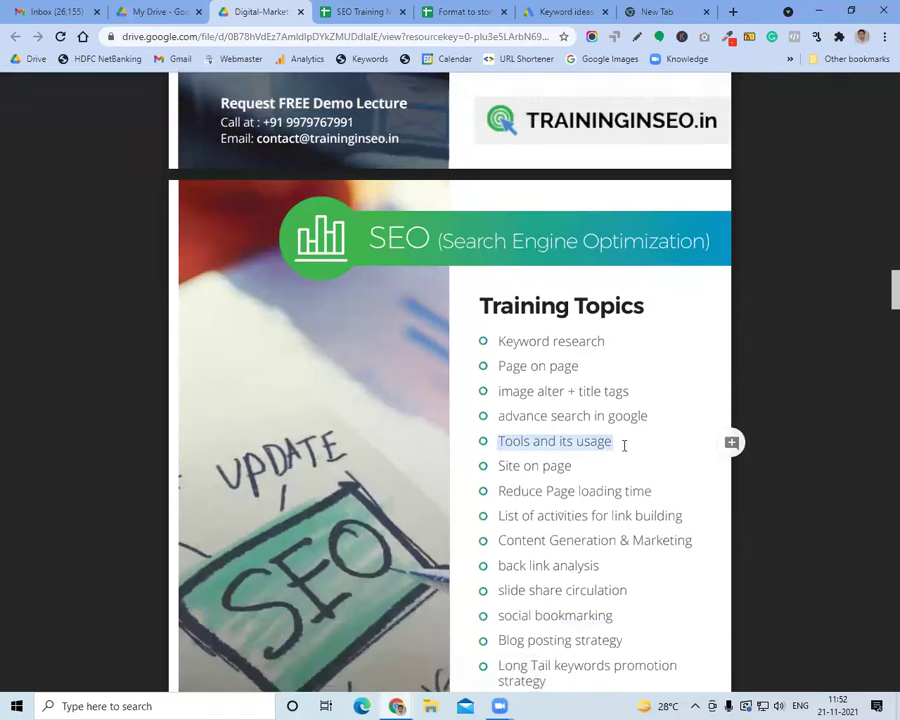
{"action": "left_click", "coordinate": [672, 11]}
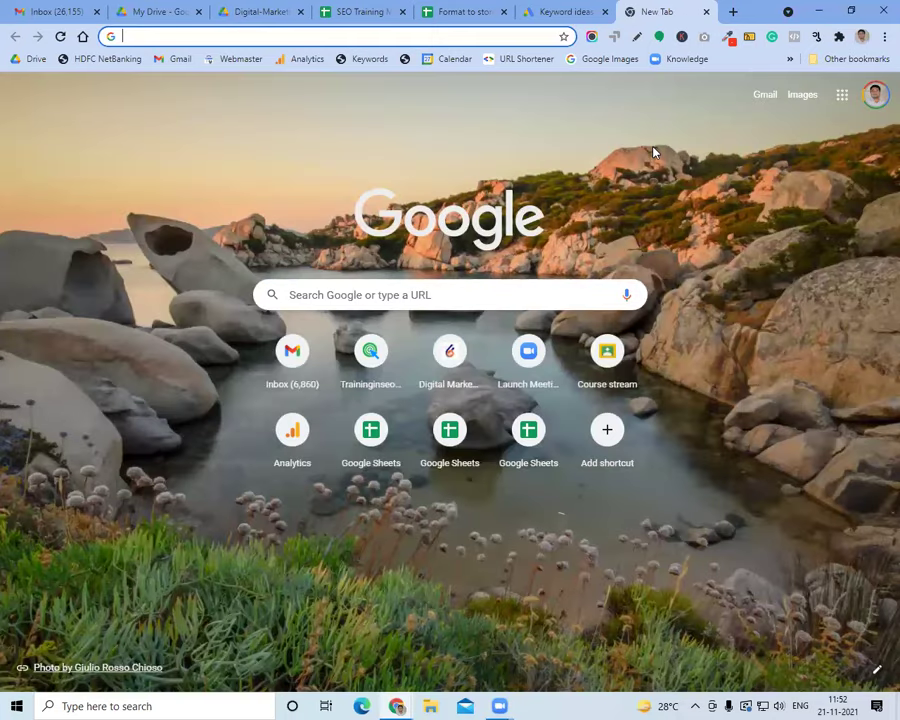
Load traininginseo.in in the new tab from the address bar suggestion
{"action": "left_click", "coordinate": [463, 38]}
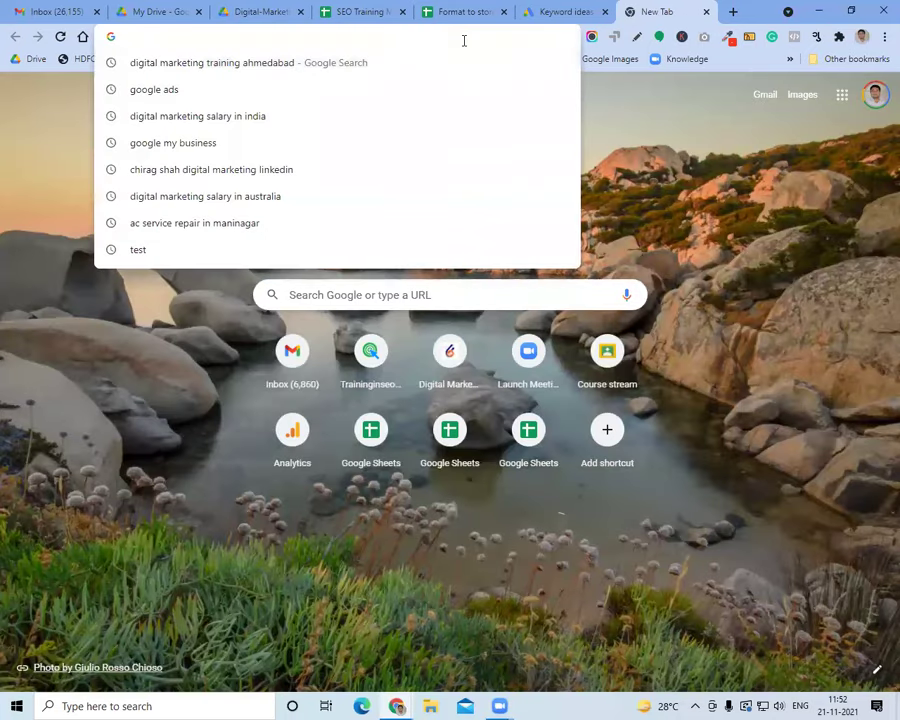
{"action": "type", "text": "tra"}
{"action": "key", "text": "Return"}
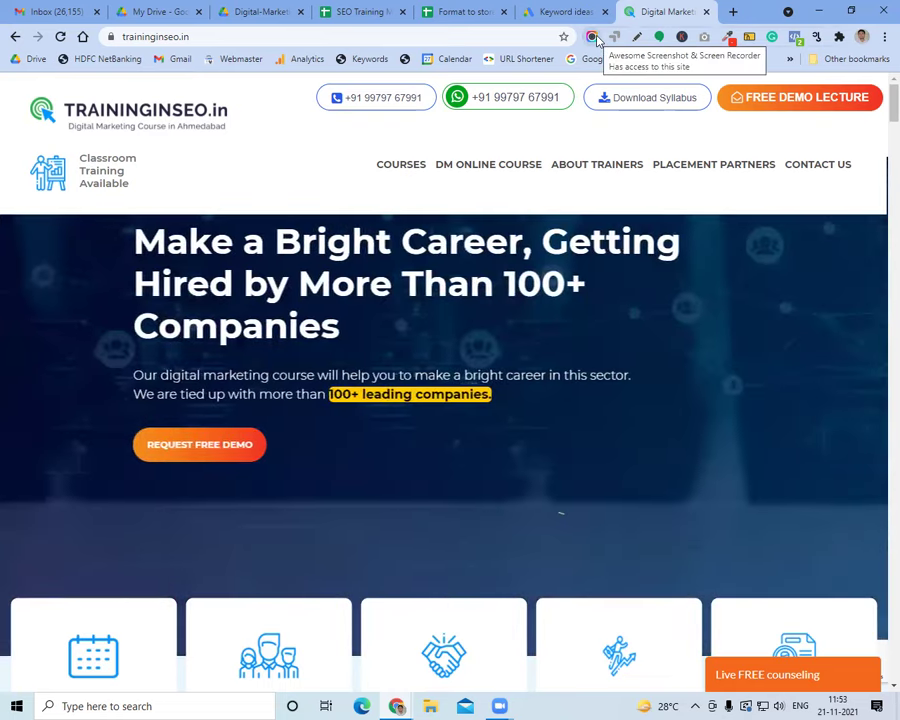
{"action": "left_click", "coordinate": [592, 37]}
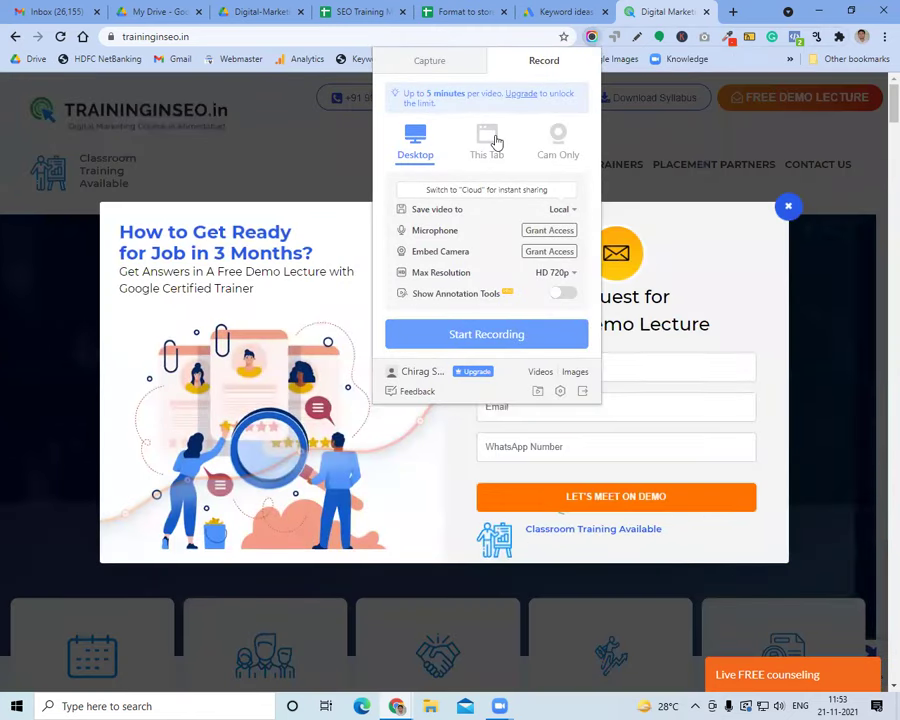
Capture a selected-area screenshot of the traininginseo.in header and headline strip in Awesome Screenshot
{"action": "left_click", "coordinate": [430, 68]}
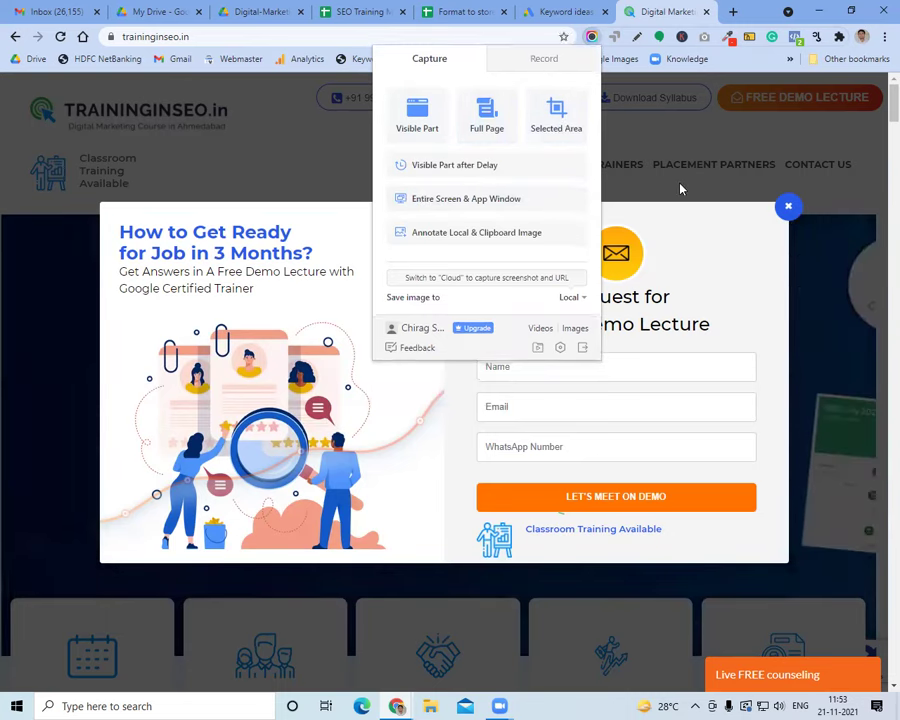
{"action": "left_click", "coordinate": [810, 215]}
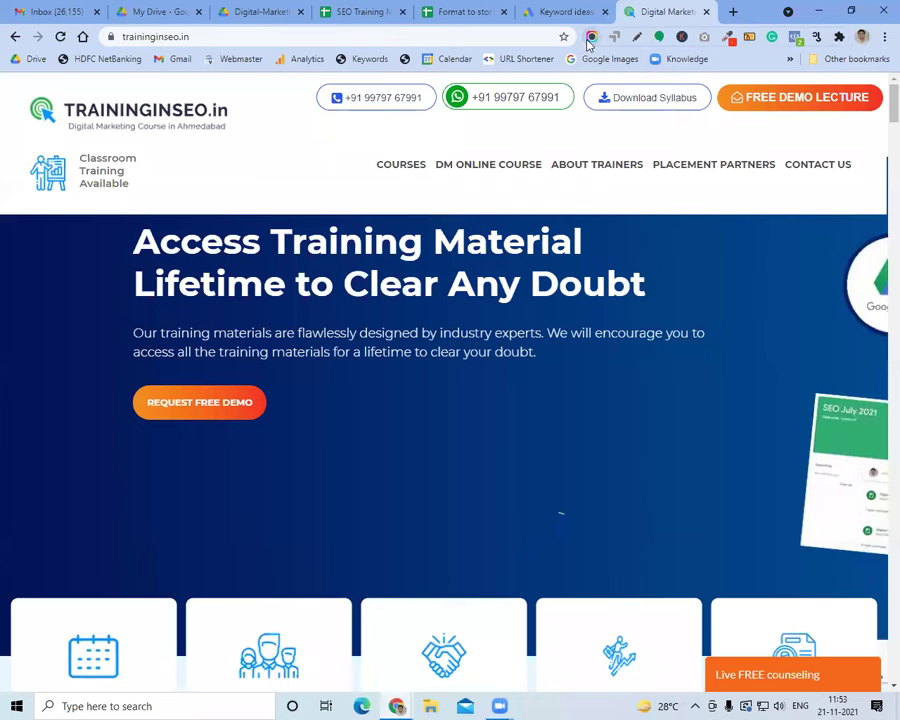
{"action": "left_click", "coordinate": [590, 37]}
{"action": "left_click", "coordinate": [558, 128]}
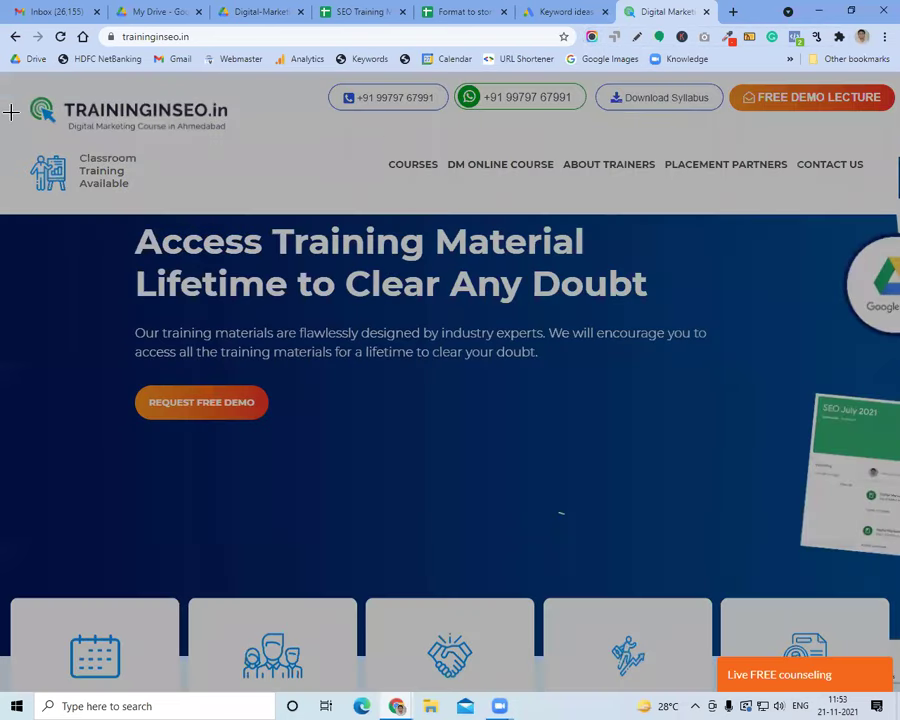
{"action": "left_click_drag", "start_coordinate": [4, 78], "coordinate": [884, 309]}
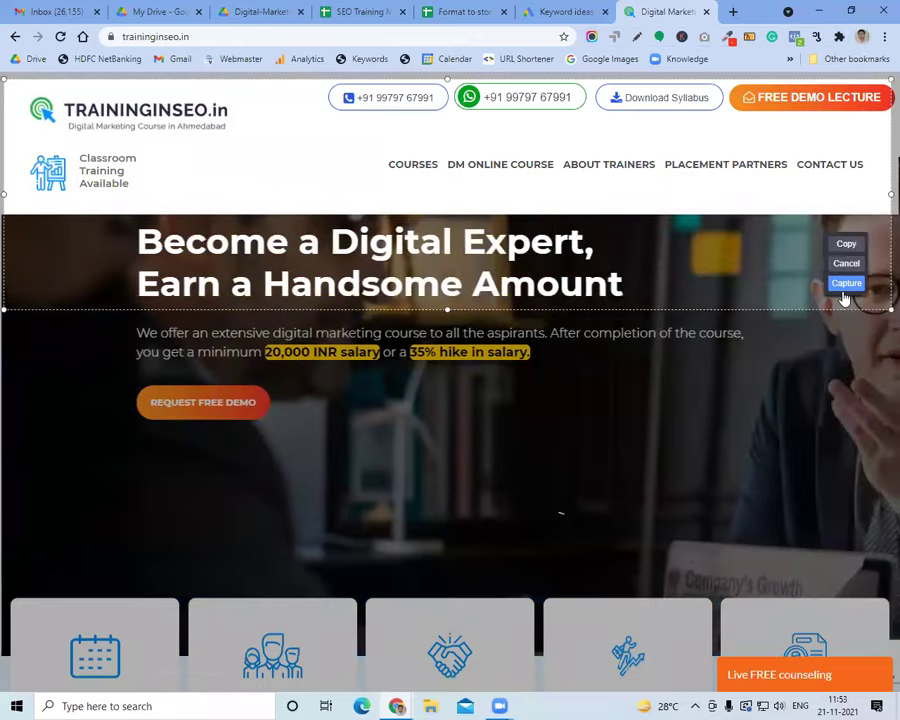
{"action": "left_click", "coordinate": [845, 285]}
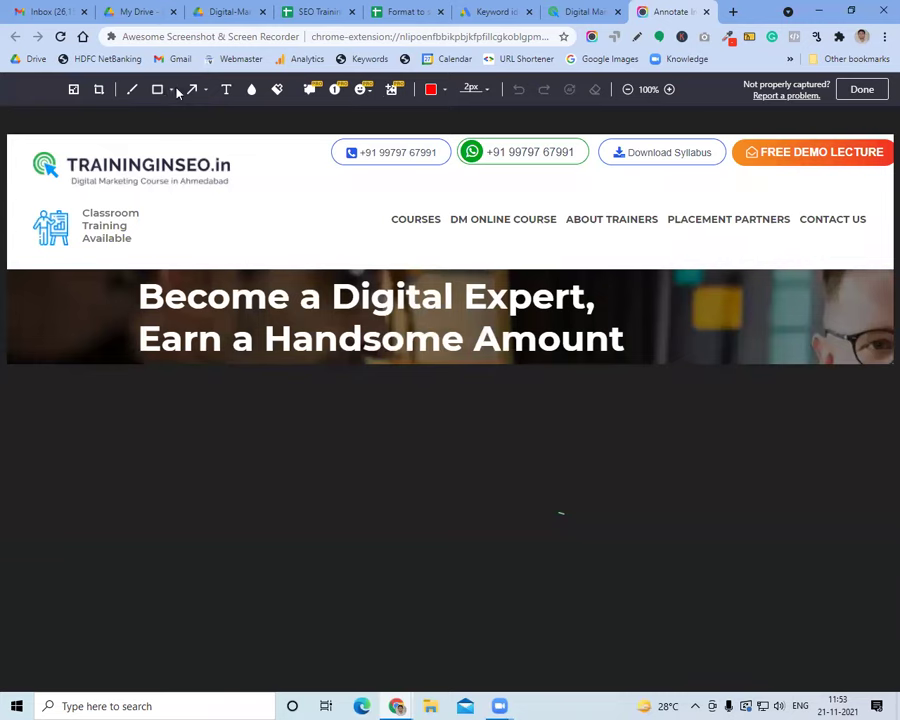
{"action": "left_click", "coordinate": [172, 90]}
Outline the Classroom Training Available block in red and start the note 'Remove this from all the pages.'
{"action": "left_click", "coordinate": [157, 112]}
{"action": "left_click_drag", "start_coordinate": [22, 197], "coordinate": [157, 252]}
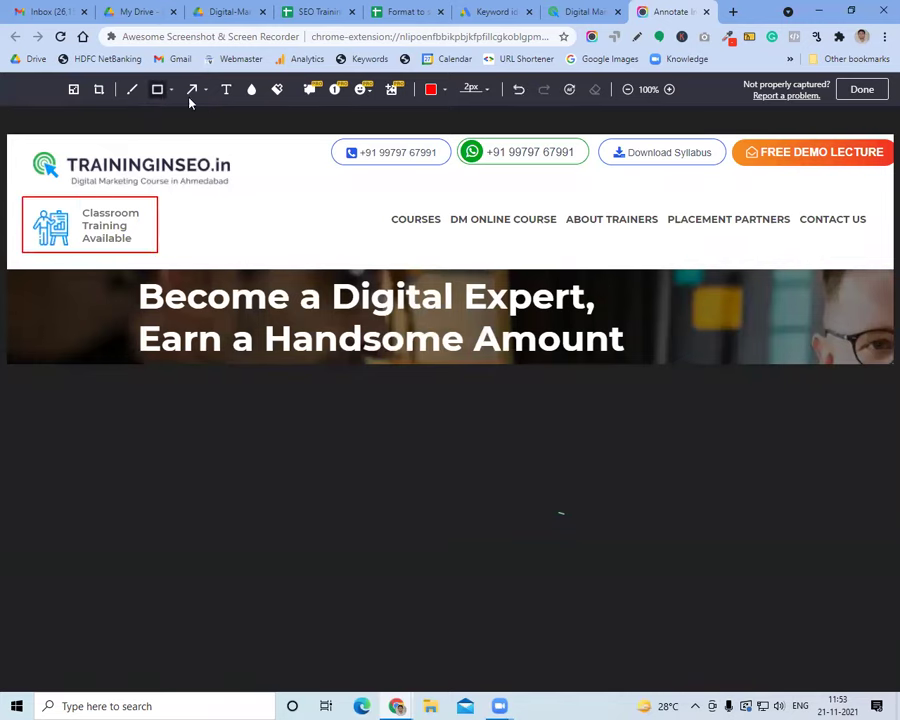
{"action": "left_click", "coordinate": [226, 89]}
{"action": "left_click", "coordinate": [198, 232]}
{"action": "type", "text": "Remove"}
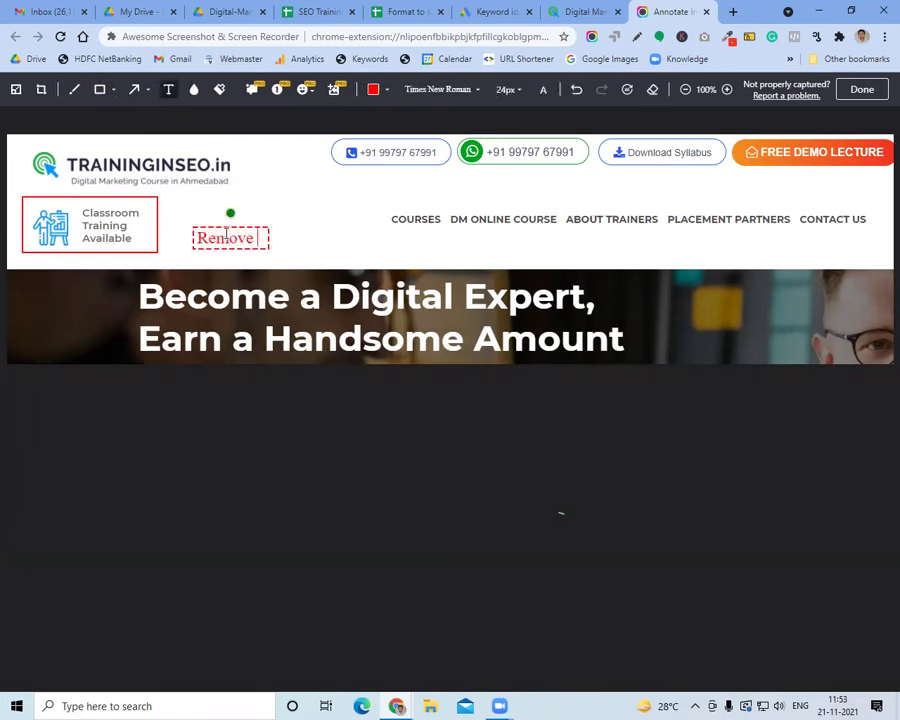
{"action": "type", "text": " this fro"}
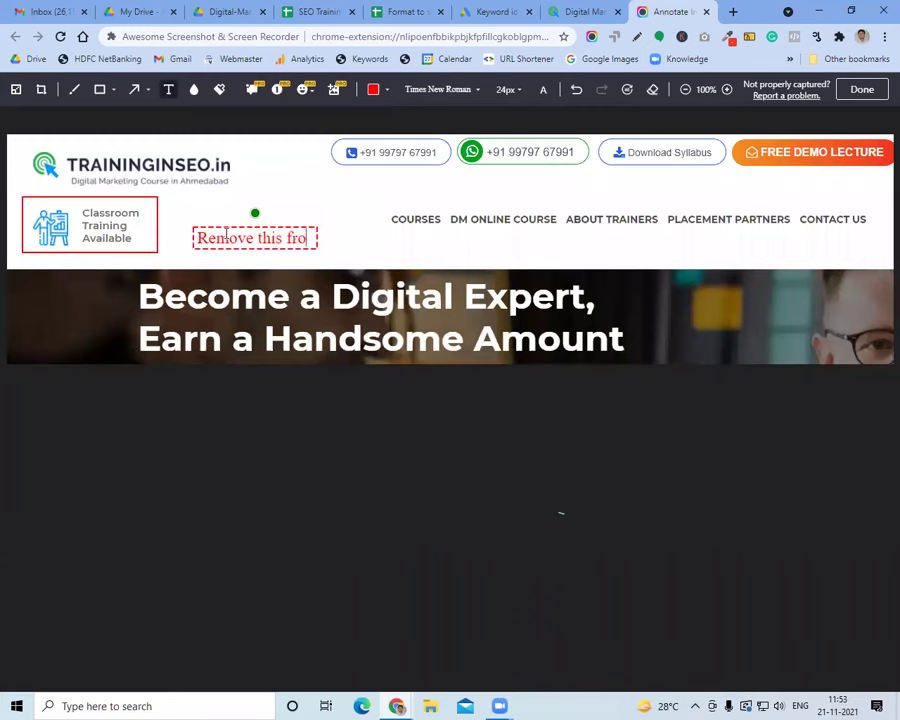
{"action": "type", "text": "m all the pag"}
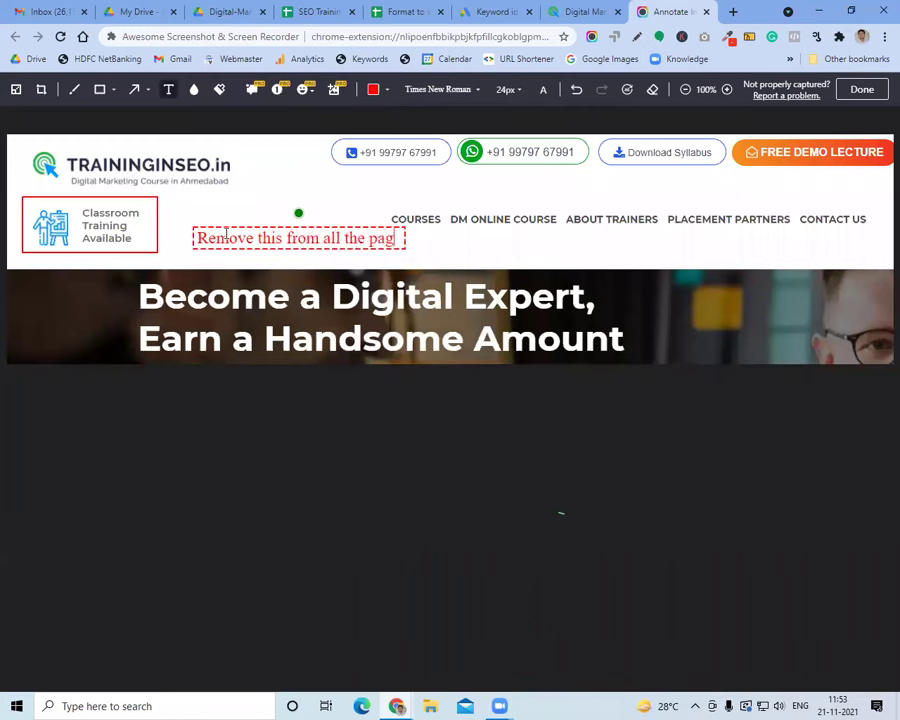
{"action": "type", "text": "es. and"}
Add 'And check header looks perfect in mobile and desktop devices.' to the note and finish annotating
{"action": "key", "text": "BackSpace"}
{"action": "key", "text": "BackSpace"}
{"action": "key", "text": "BackSpace"}
{"action": "type", "text": "An"}
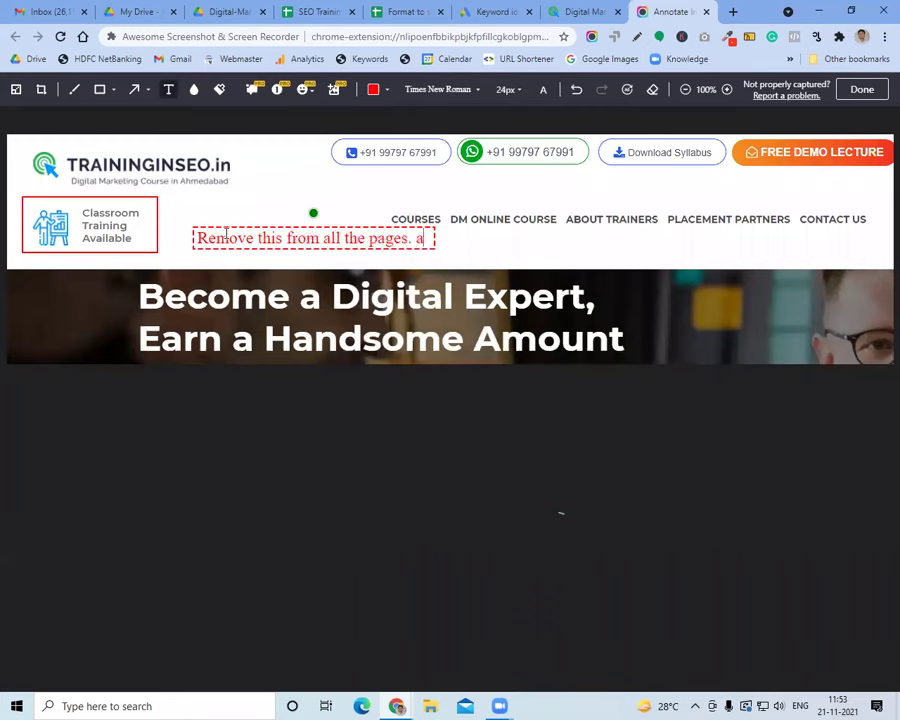
{"action": "type", "text": "d check "}
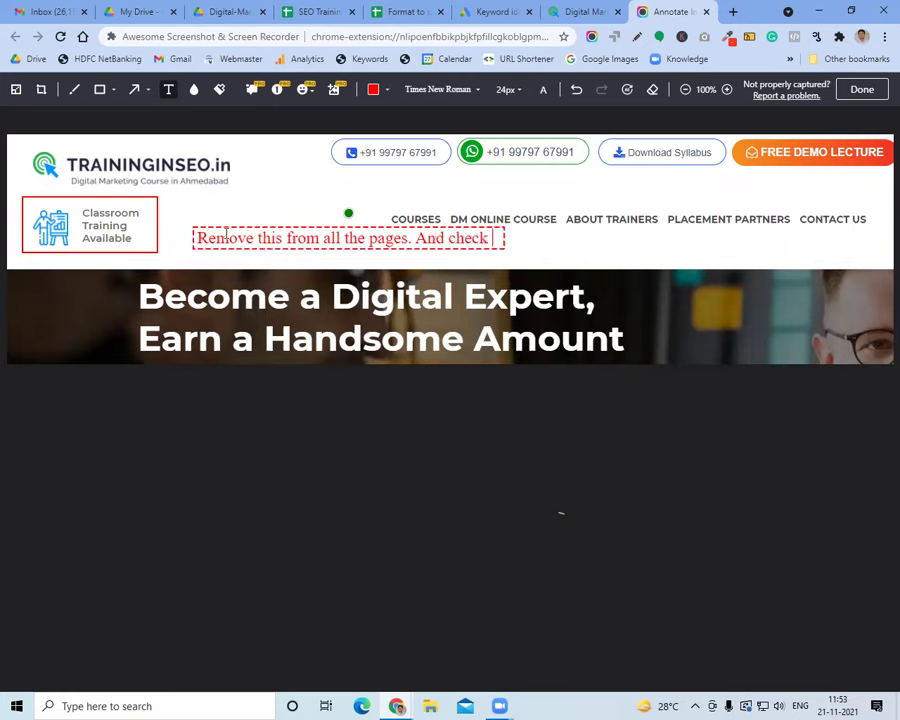
{"action": "type", "text": "it looks p"}
{"action": "key", "text": "BackSpace"}
{"action": "key", "text": "BackSpace"}
{"action": "key", "text": "BackSpace"}
{"action": "key", "text": "BackSpace"}
{"action": "key", "text": "BackSpace"}
{"action": "key", "text": "BackSpace"}
{"action": "key", "text": "BackSpace"}
{"action": "key", "text": "BackSpace"}
{"action": "key", "text": "BackSpace"}
{"action": "type", "text": "hear"}
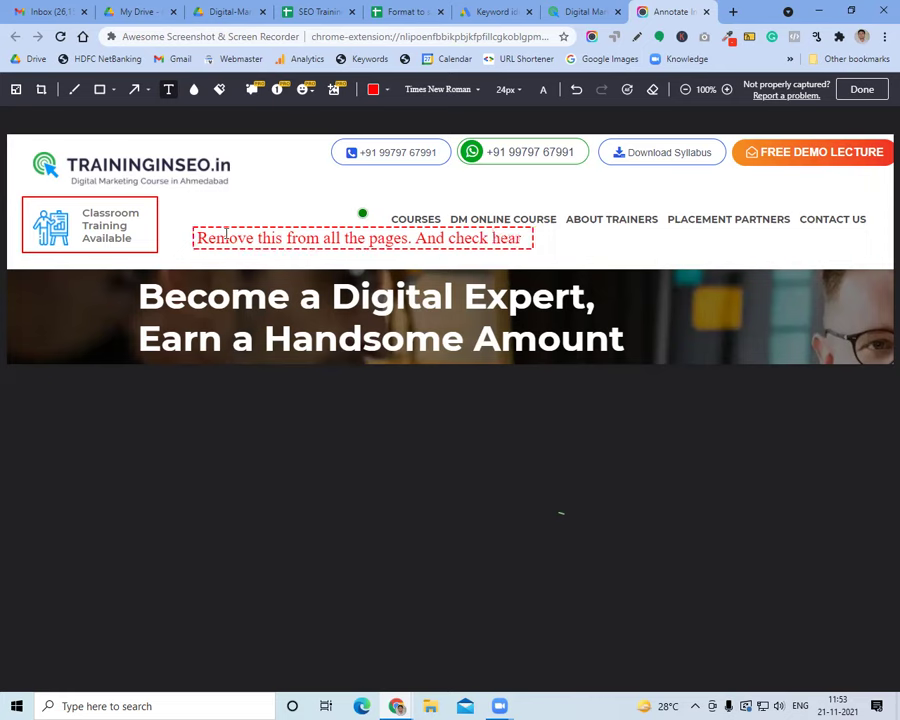
{"action": "key", "text": "BackSpace"}
{"action": "type", "text": "der l"}
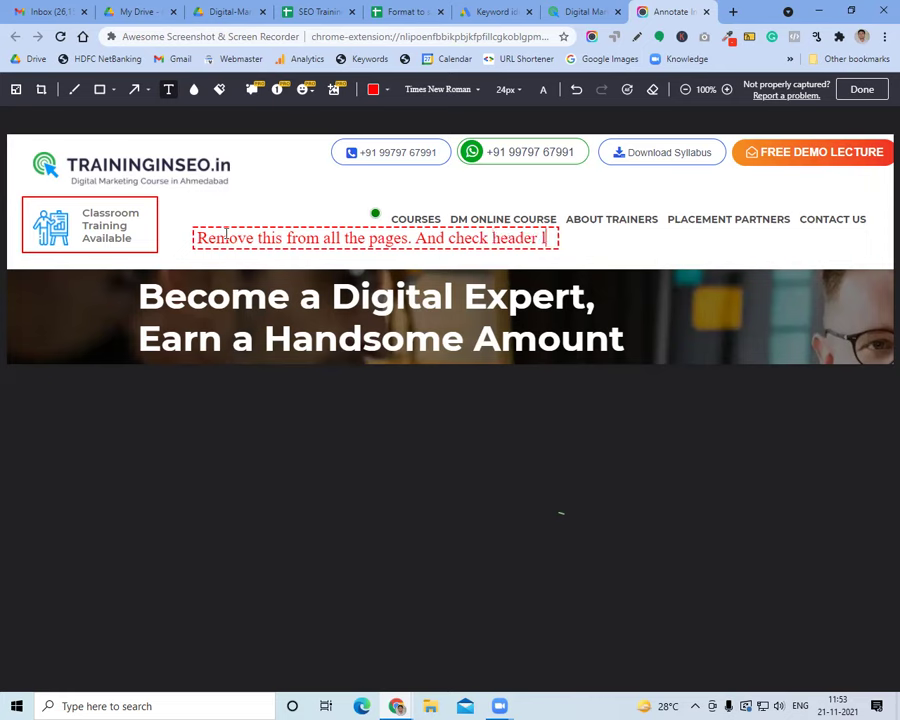
{"action": "type", "text": "ooks perfect in mobile and desktop devices."}
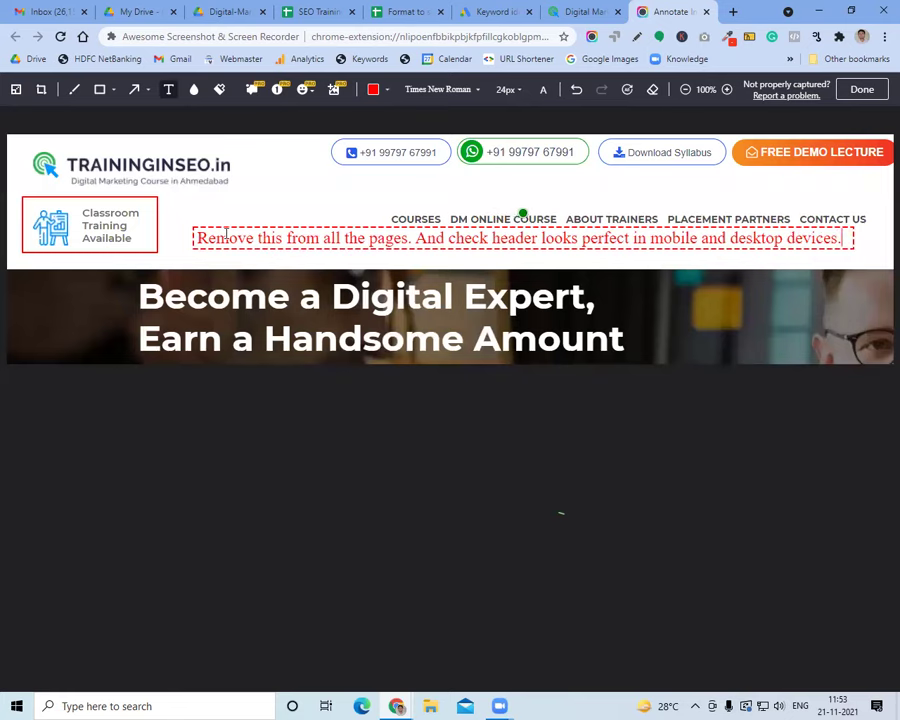
{"action": "left_click", "coordinate": [258, 177]}
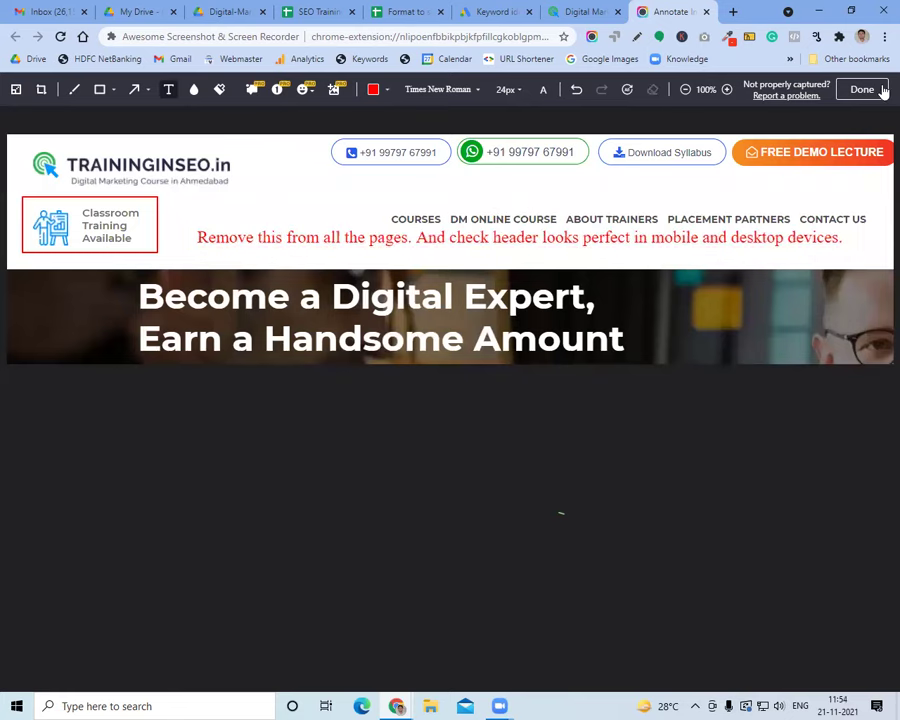
{"action": "left_click", "coordinate": [879, 90]}
{"action": "right_click", "coordinate": [293, 380]}
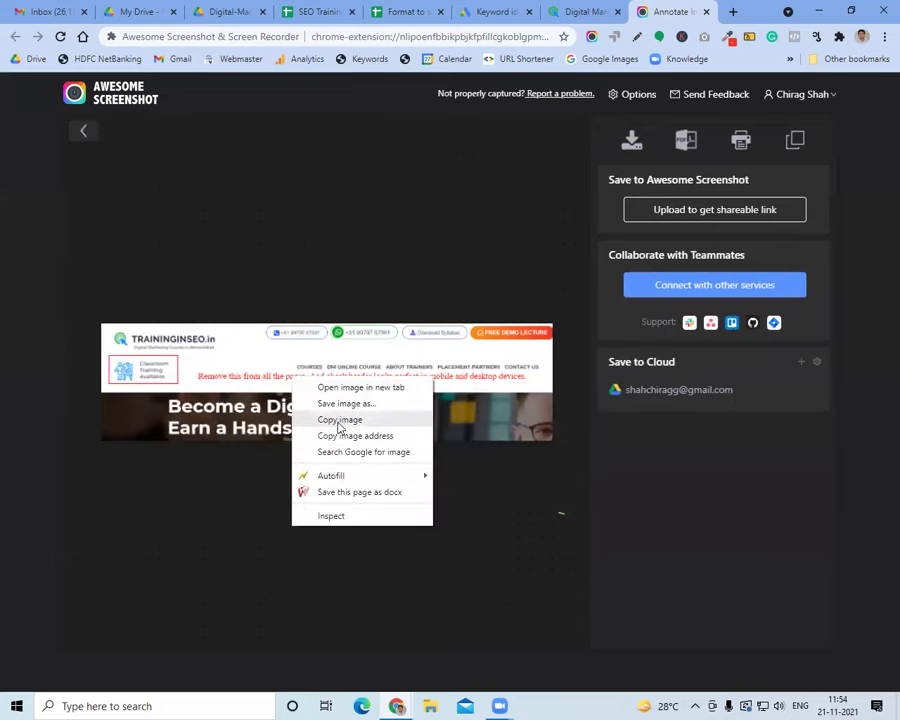
Copy the annotated screenshot and start a Gmail message to two developer contacts
{"action": "left_click", "coordinate": [340, 420]}
{"action": "left_click", "coordinate": [27, 8]}
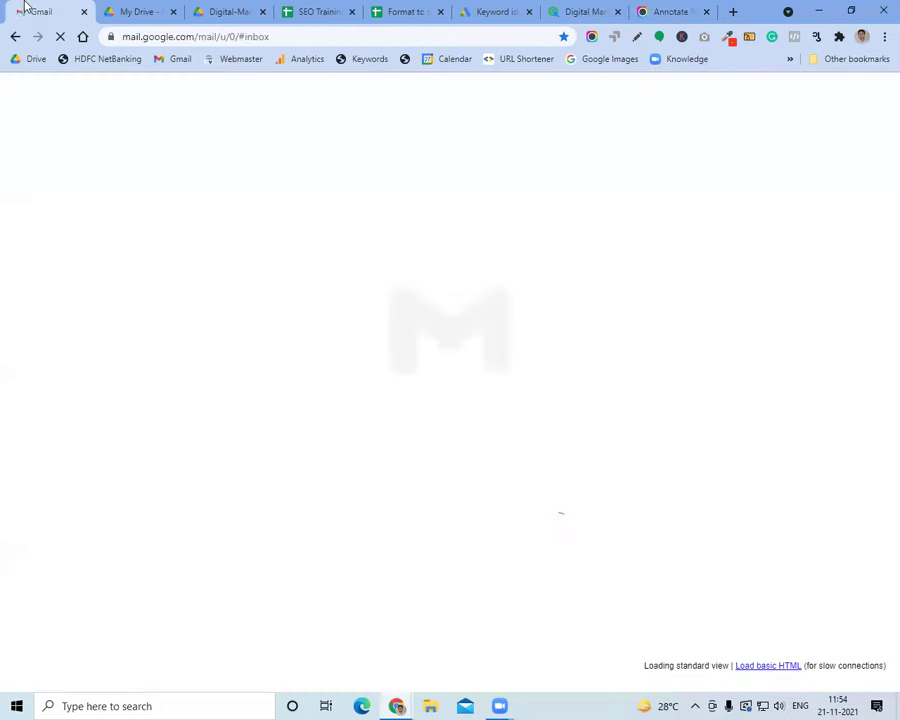
{"action": "left_click", "coordinate": [226, 38]}
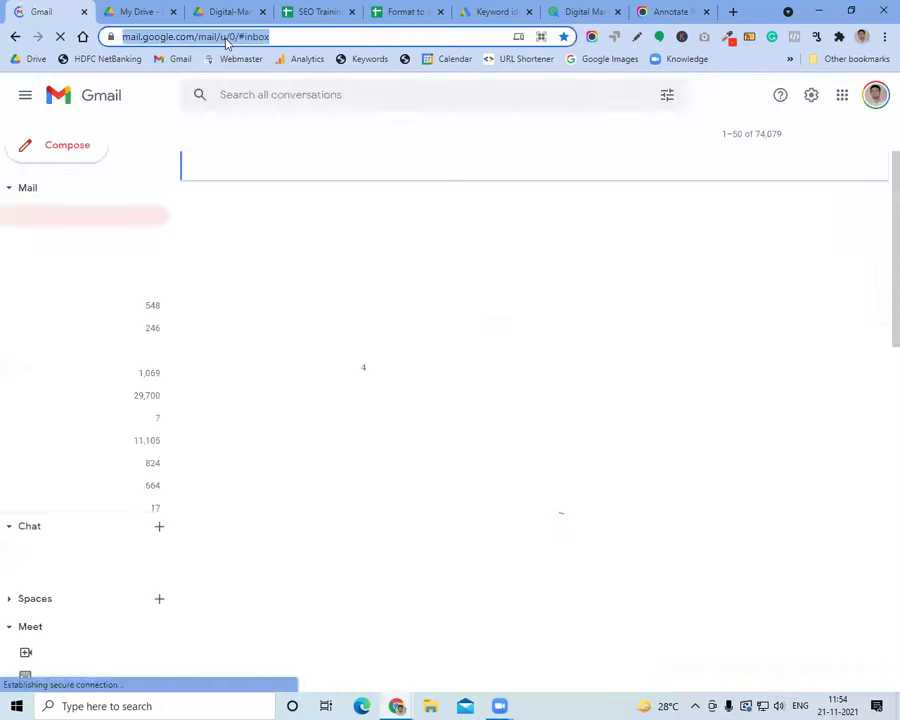
{"action": "left_click", "coordinate": [72, 152]}
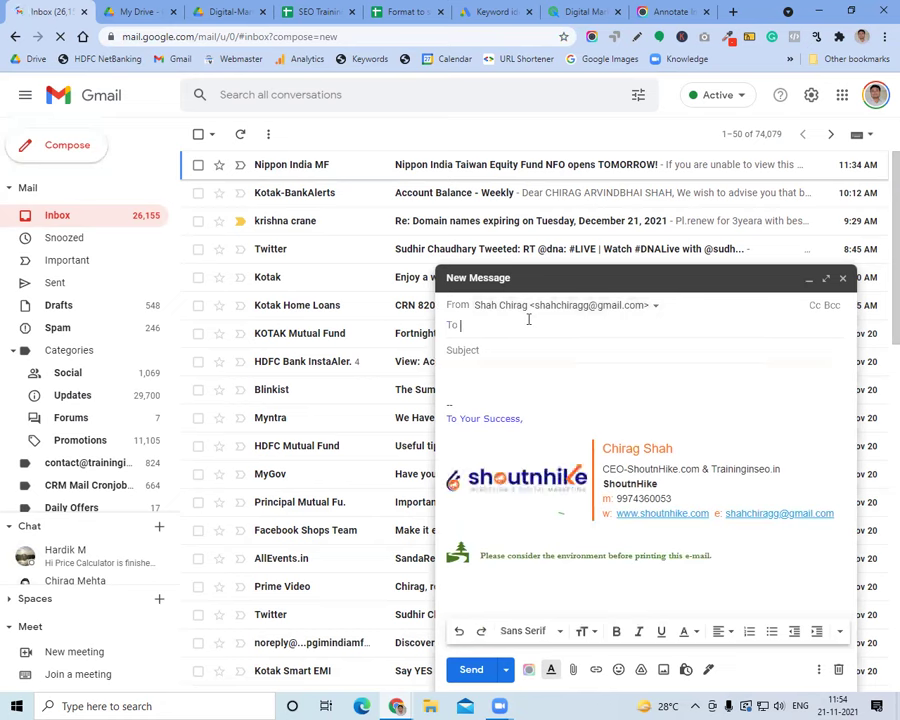
{"action": "type", "text": "develo"}
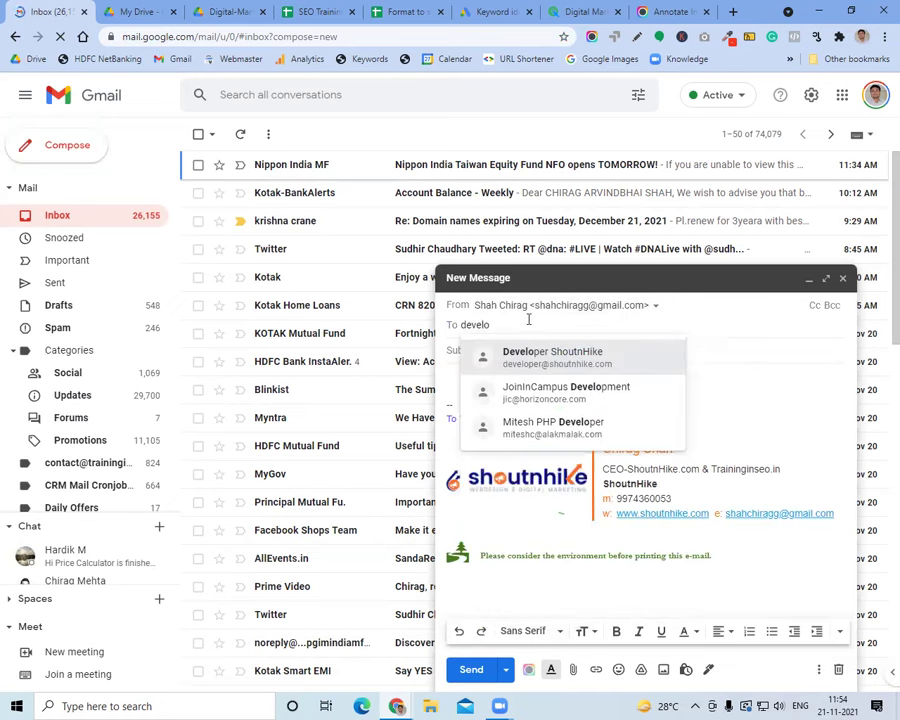
{"action": "left_click", "coordinate": [545, 360]}
{"action": "type", "text": "shucchi"}
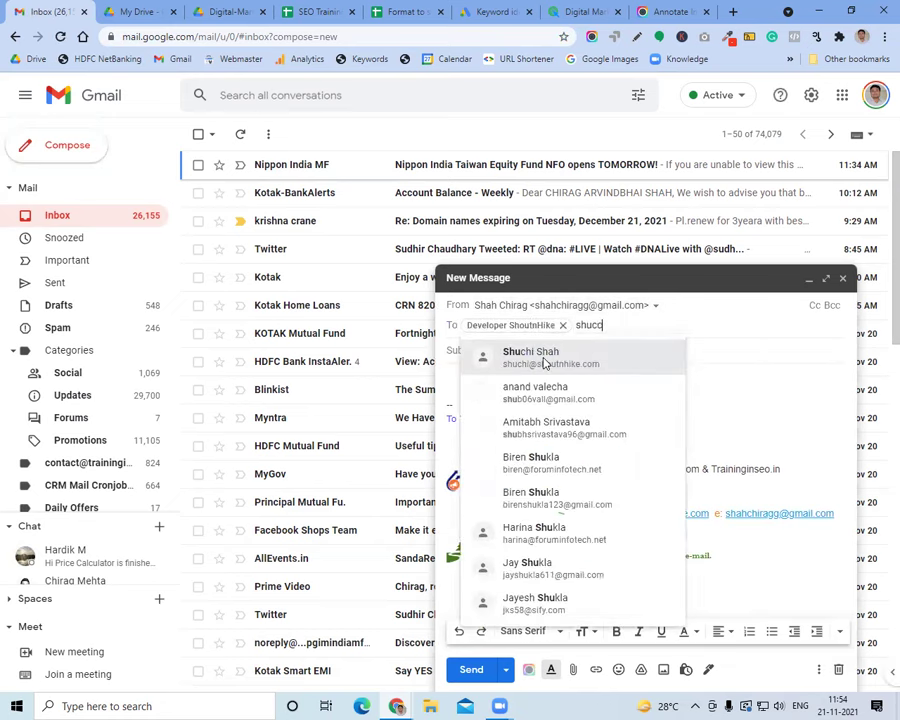
{"action": "key", "text": "BackSpace"}
{"action": "key", "text": "BackSpace"}
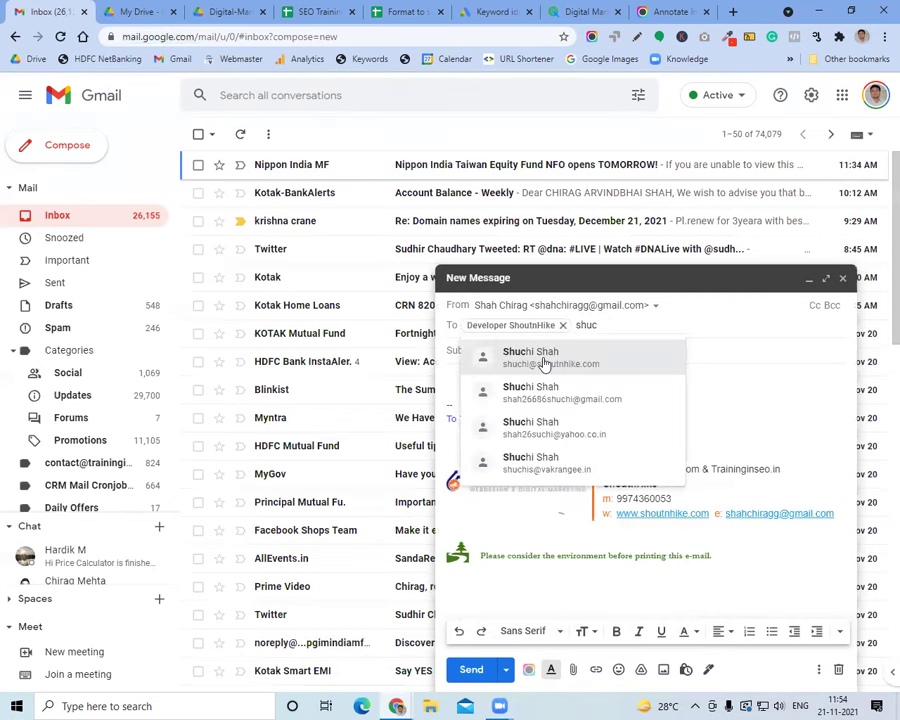
{"action": "left_click", "coordinate": [545, 360]}
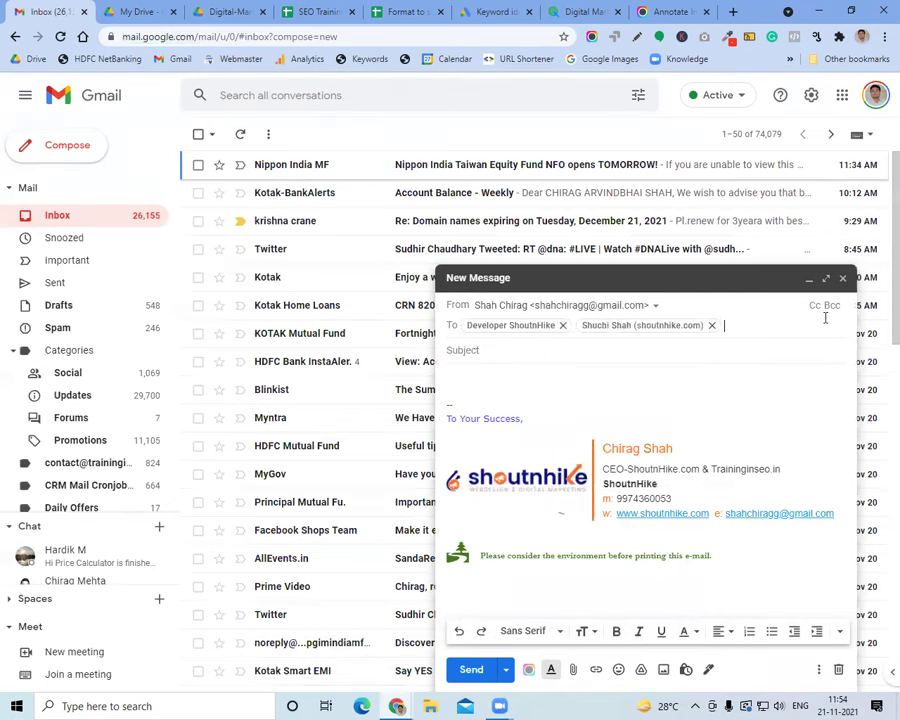
Add a Cc contact, paste the screenshot into the body, send it and check the sent message
{"action": "key", "text": "ctrl+shift+c"}
{"action": "type", "text": "chirag"}
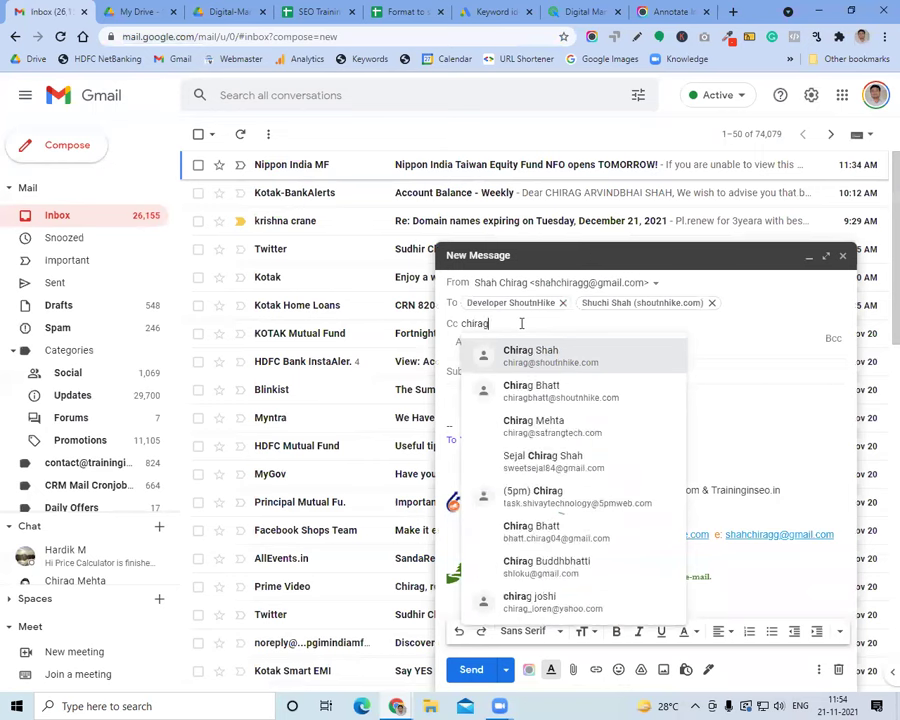
{"action": "left_click", "coordinate": [476, 367]}
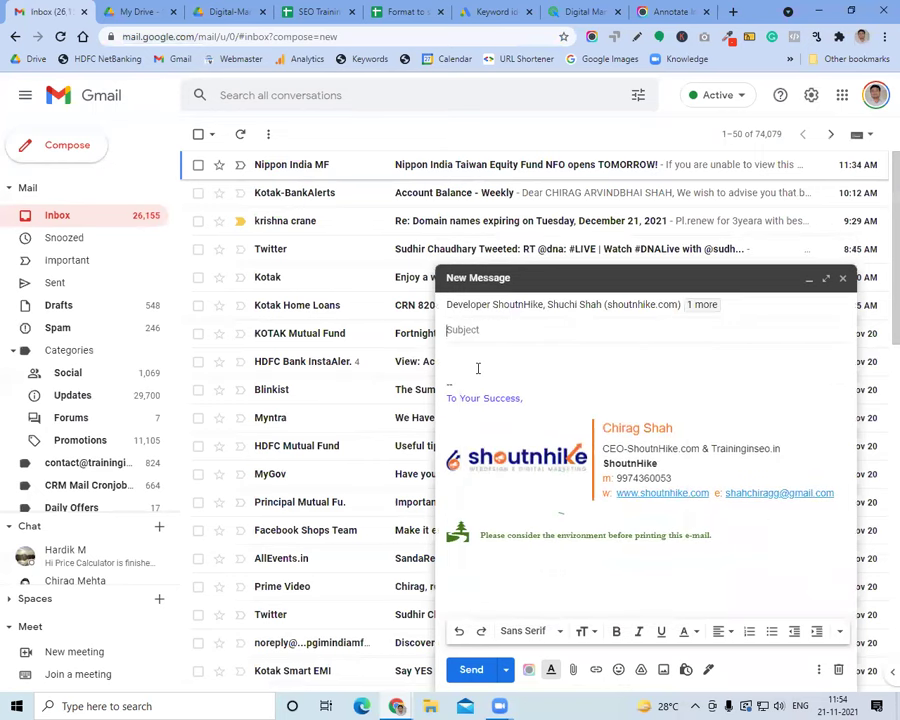
{"action": "type", "text": "Please do as reference image"}
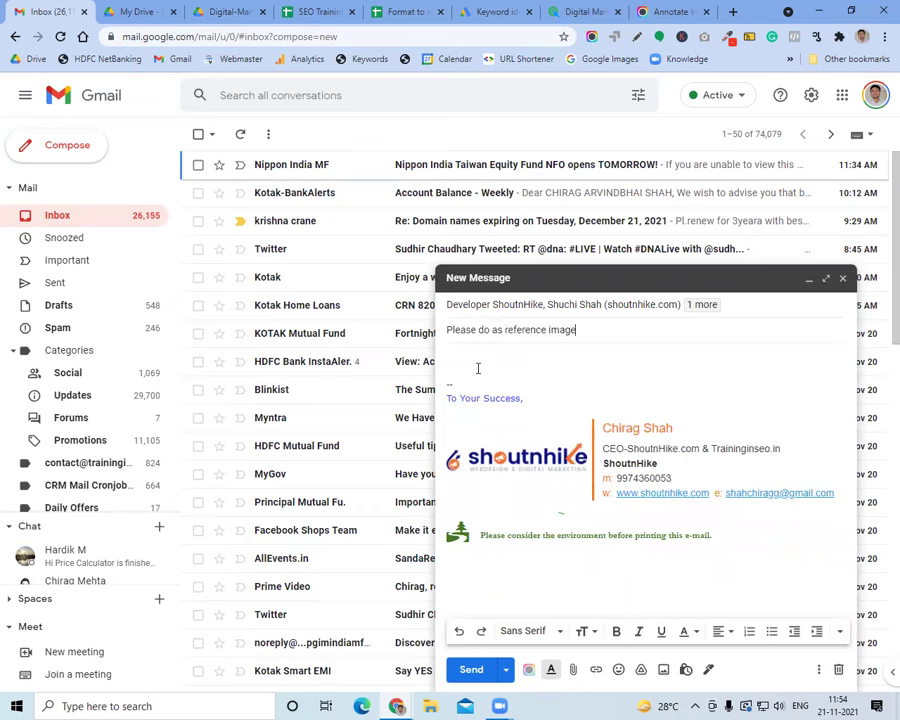
{"action": "left_click", "coordinate": [478, 368]}
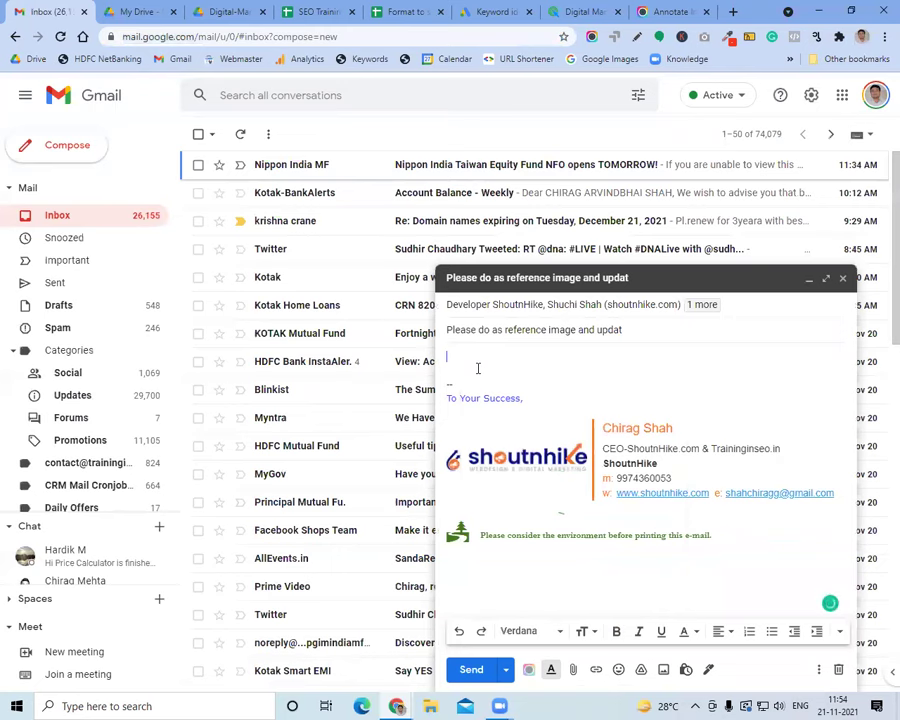
{"action": "key", "text": "ctrl+v"}
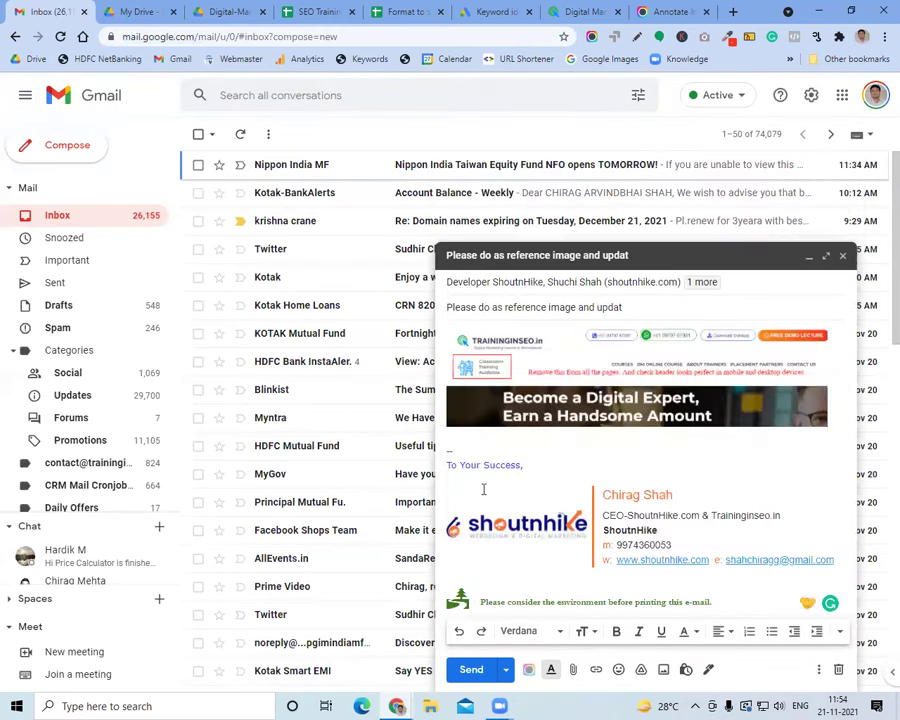
{"action": "left_click", "coordinate": [466, 669]}
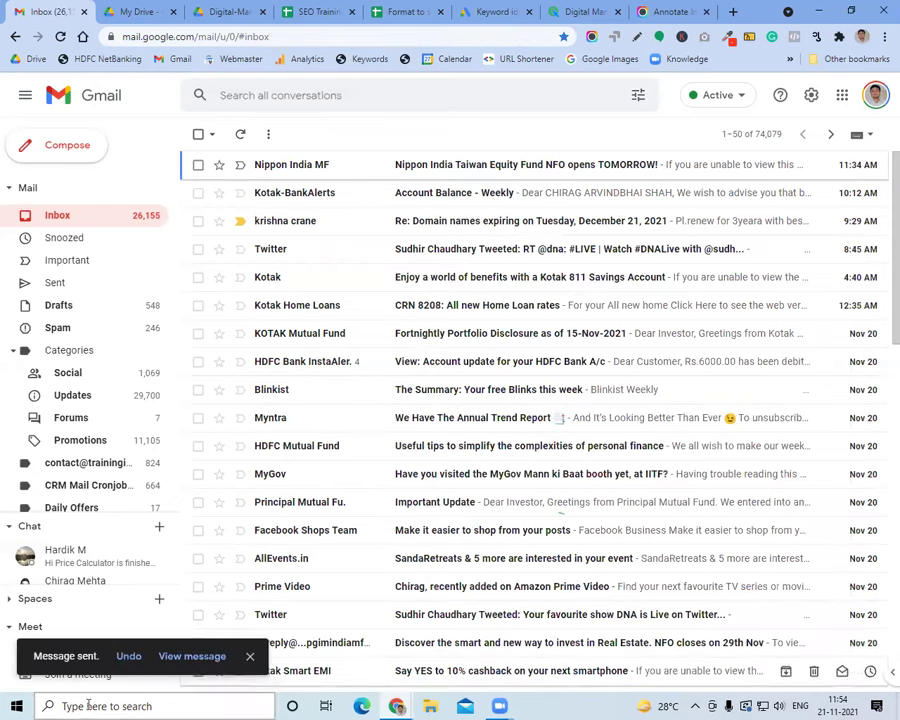
{"action": "left_click", "coordinate": [188, 657]}
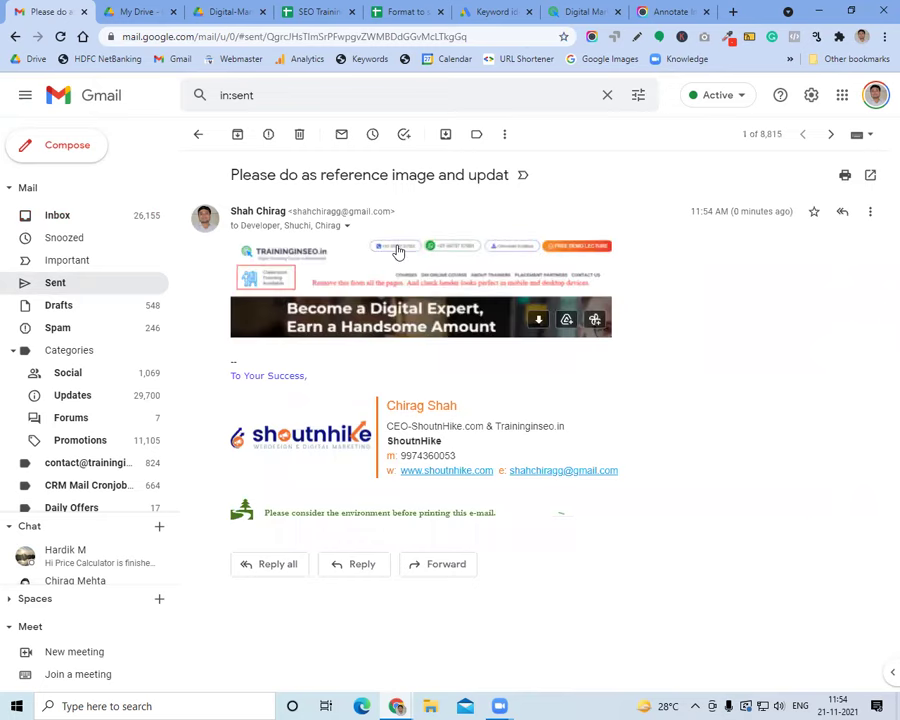
{"action": "left_click", "coordinate": [671, 10]}
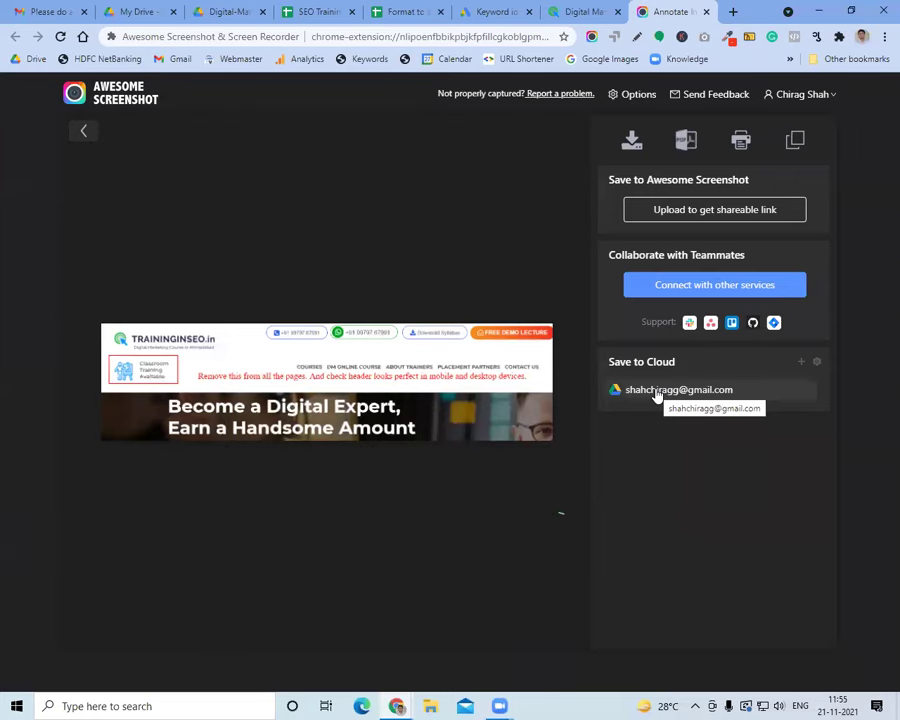
Upload the screenshot to Google Drive and open its shareable link in an incognito window
{"action": "left_click", "coordinate": [657, 393]}
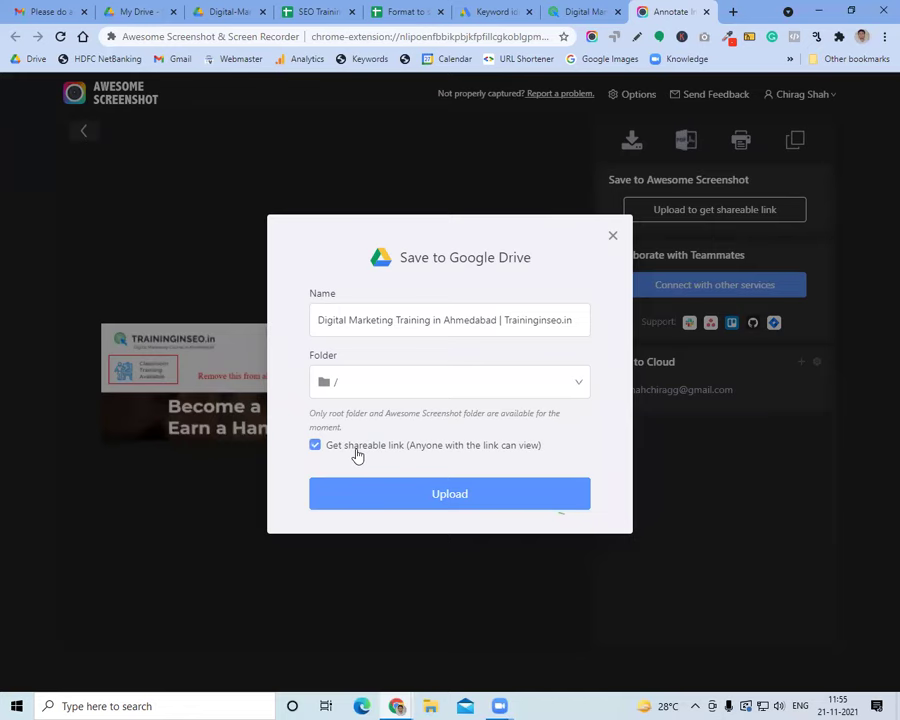
{"action": "left_click", "coordinate": [434, 499]}
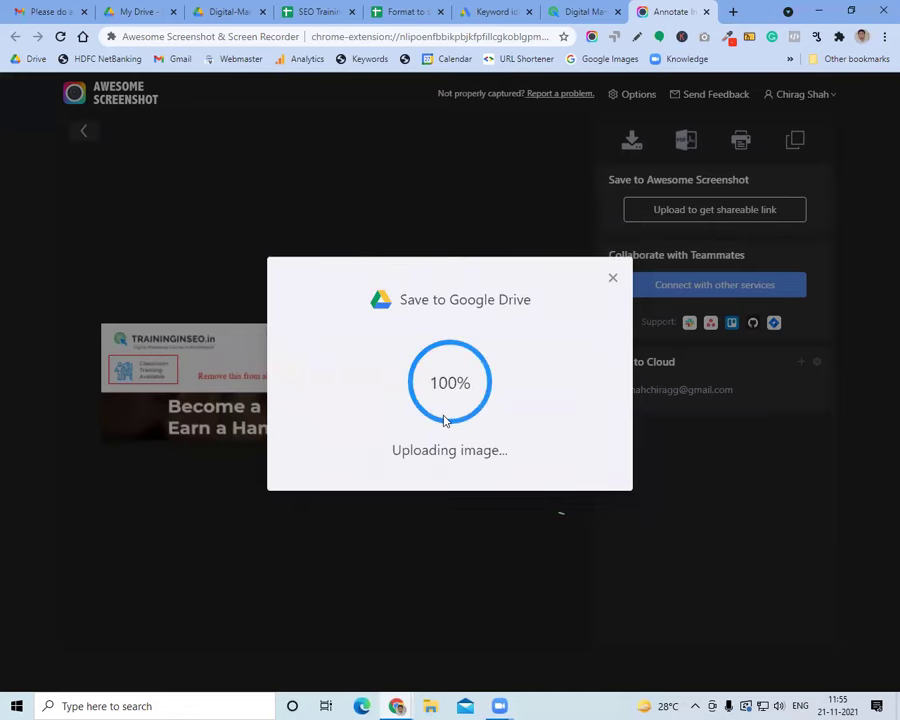
{"action": "left_click", "coordinate": [563, 413]}
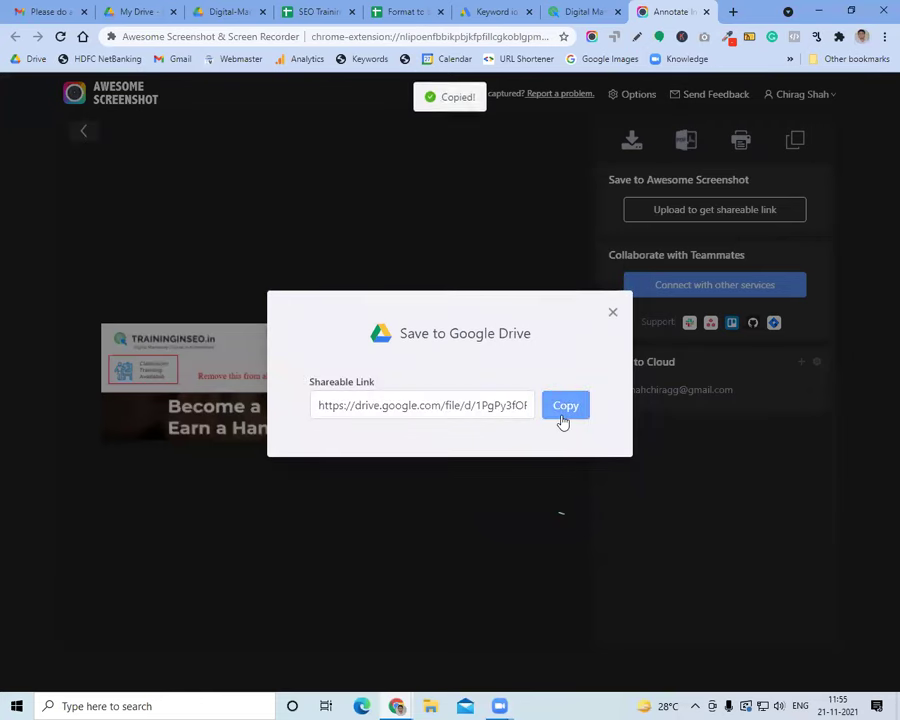
{"action": "left_click", "coordinate": [884, 37]}
{"action": "left_click", "coordinate": [808, 91]}
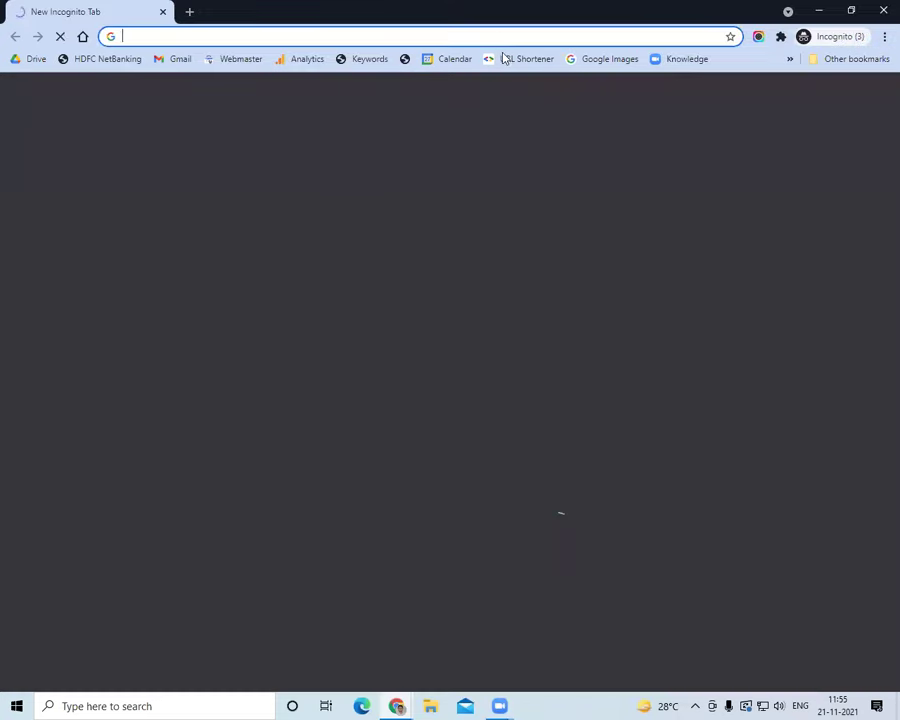
{"action": "key", "text": "ctrl+v"}
{"action": "key", "text": "Return"}
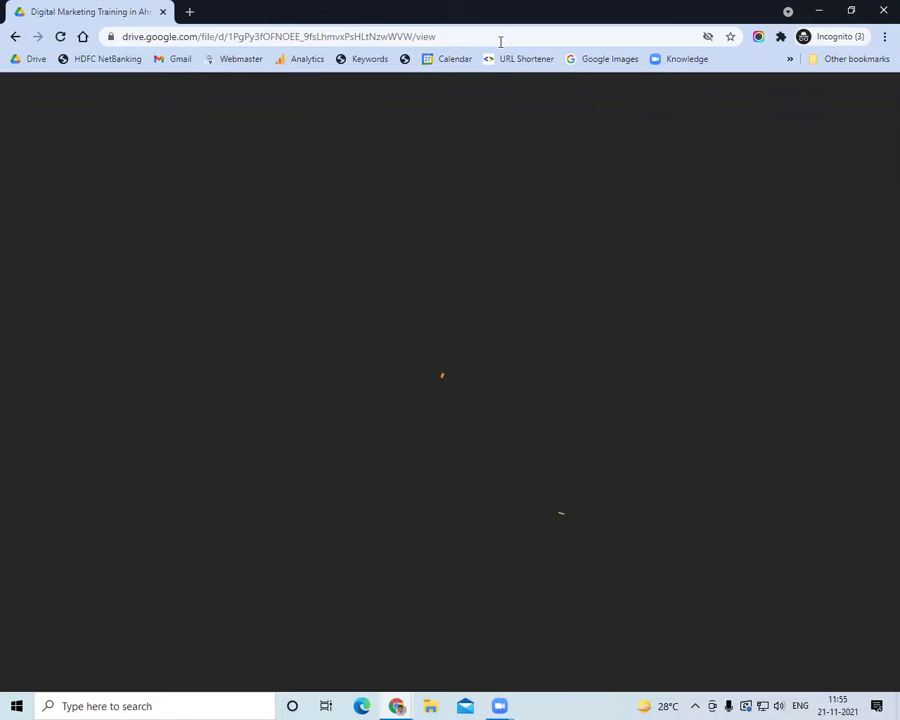
Dismiss the Save to Google Drive prompt and return to the traininginseo.in tab
{"action": "key", "text": "alt+Tab"}
{"action": "left_click", "coordinate": [612, 312]}
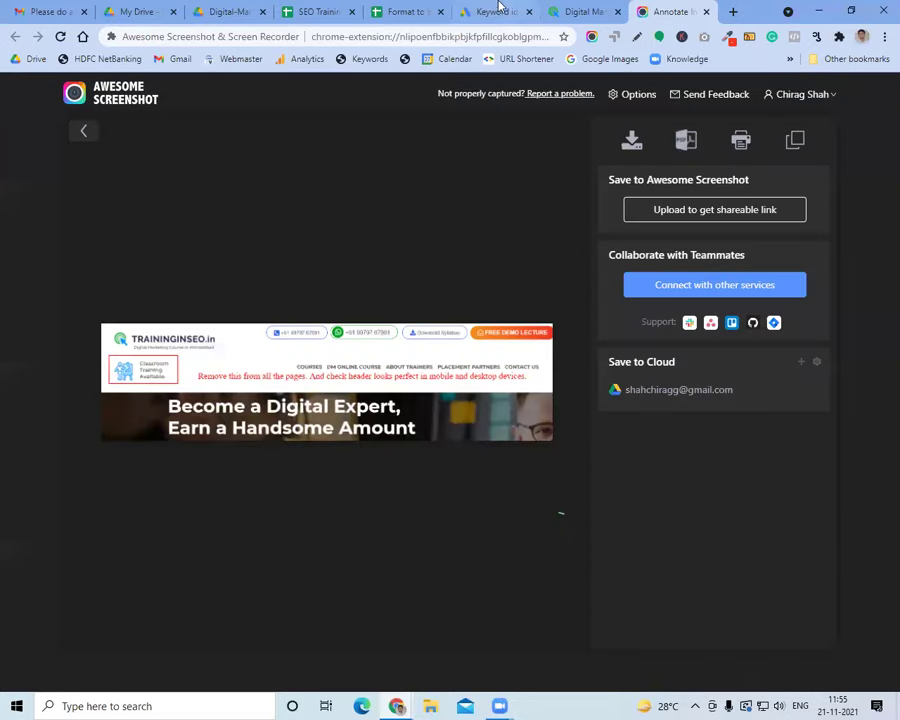
{"action": "left_click", "coordinate": [552, 12]}
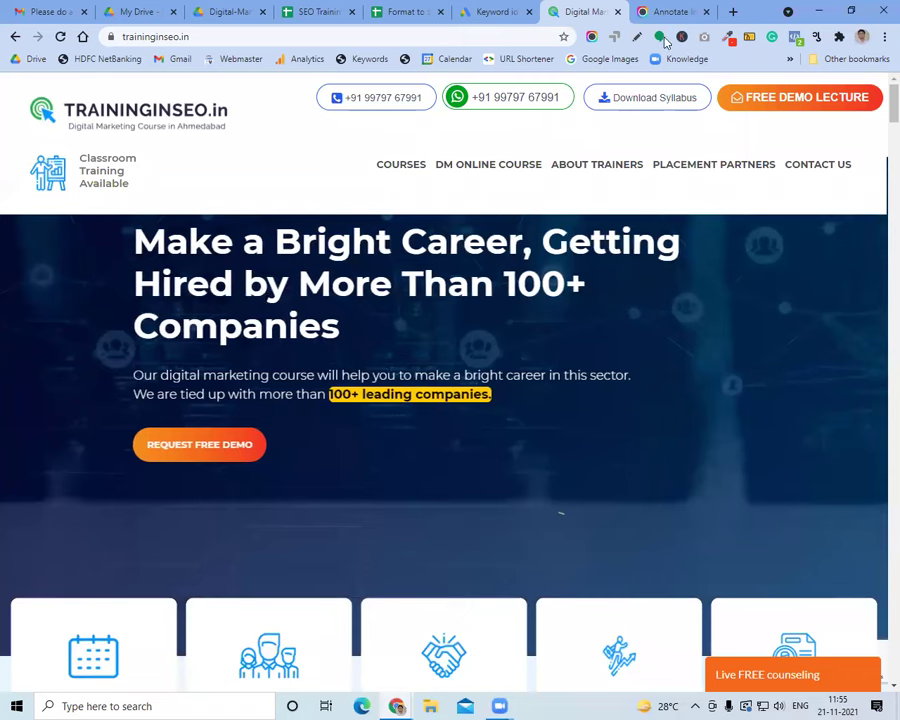
Close the Annotate and Digital Marketing tabs, dismiss the Awesome Screenshot popup, and open a new tab
{"action": "left_click", "coordinate": [706, 12]}
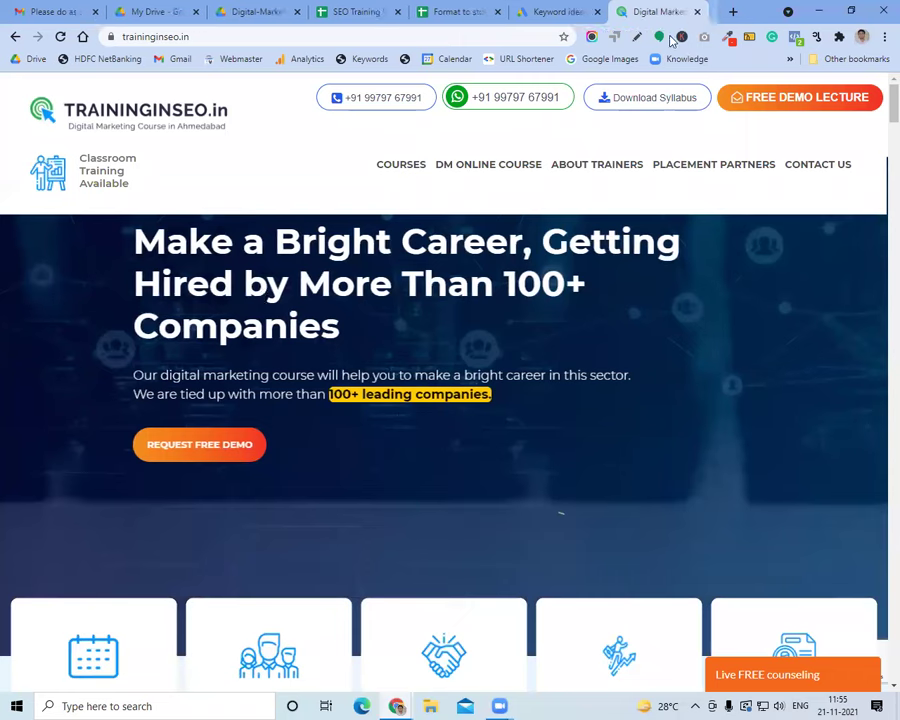
{"action": "left_click", "coordinate": [593, 38]}
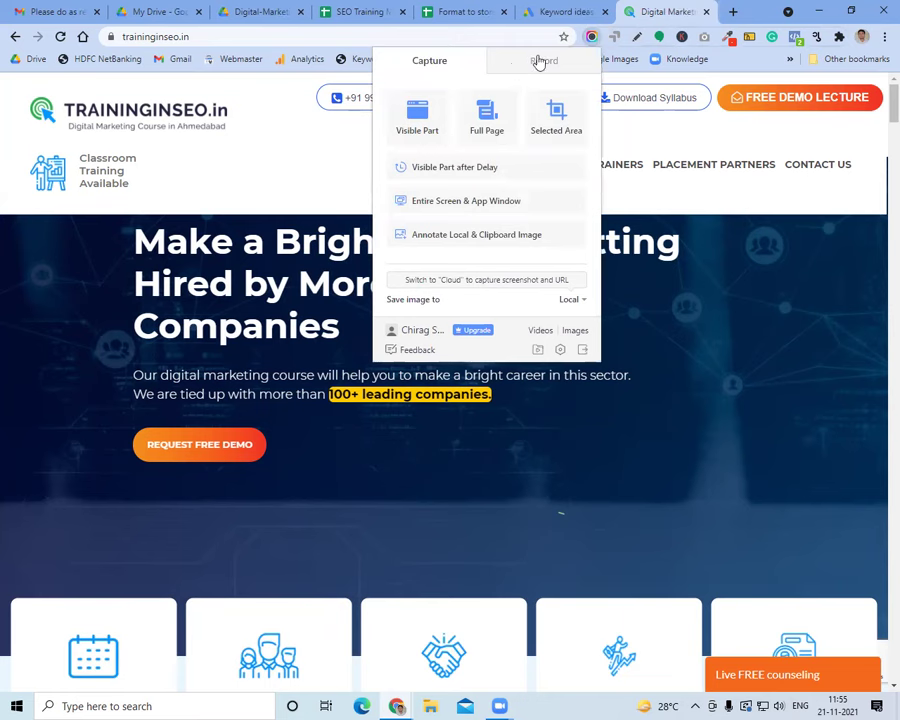
{"action": "left_click", "coordinate": [541, 60]}
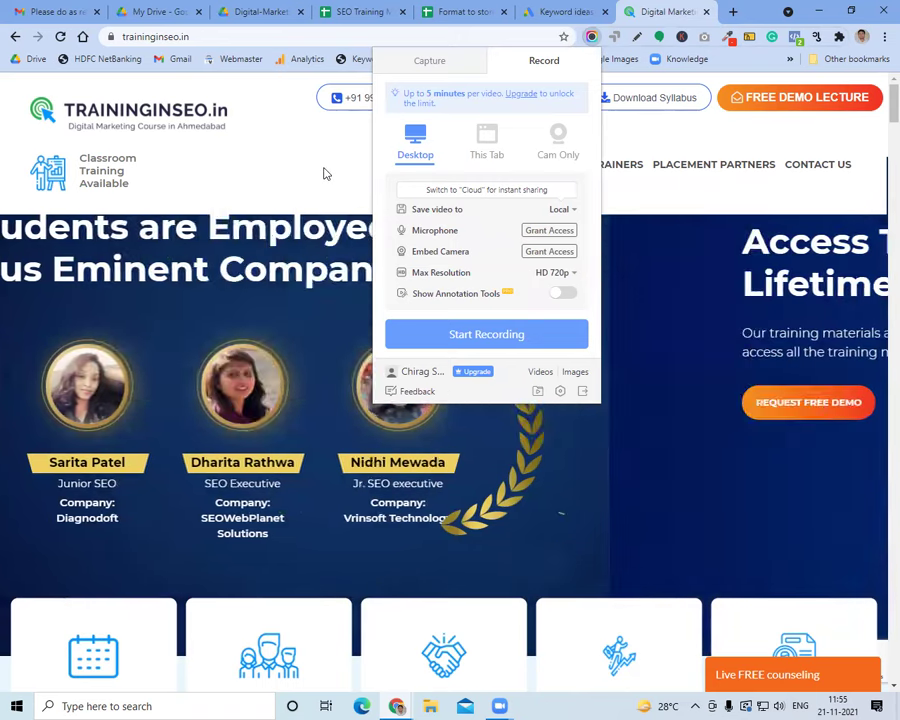
{"action": "left_click", "coordinate": [324, 174]}
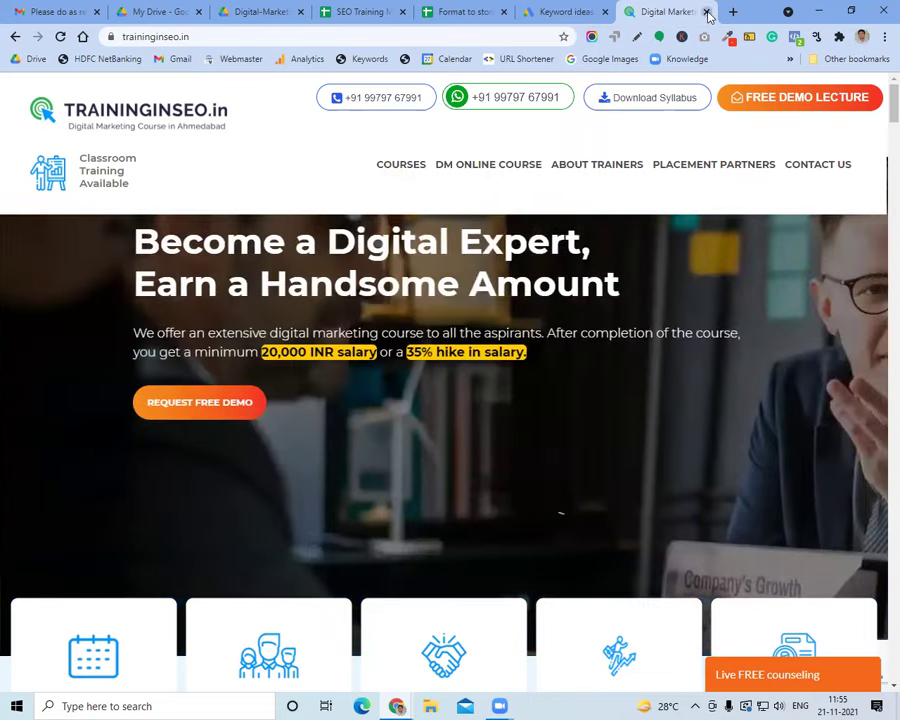
{"action": "left_click", "coordinate": [707, 12]}
{"action": "left_click", "coordinate": [731, 12]}
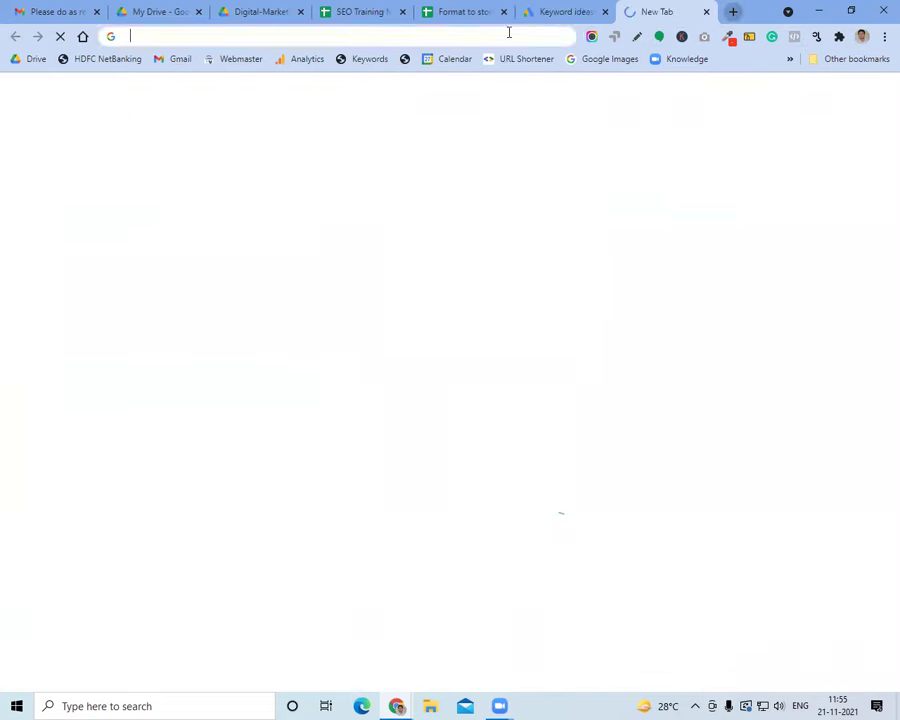
Load traininginseo.in and preview it in Responsive Viewer on phone sizes and a 1024x800 Medium Screen
{"action": "type", "text": "traininginseo.in"}
{"action": "key", "text": "Return"}
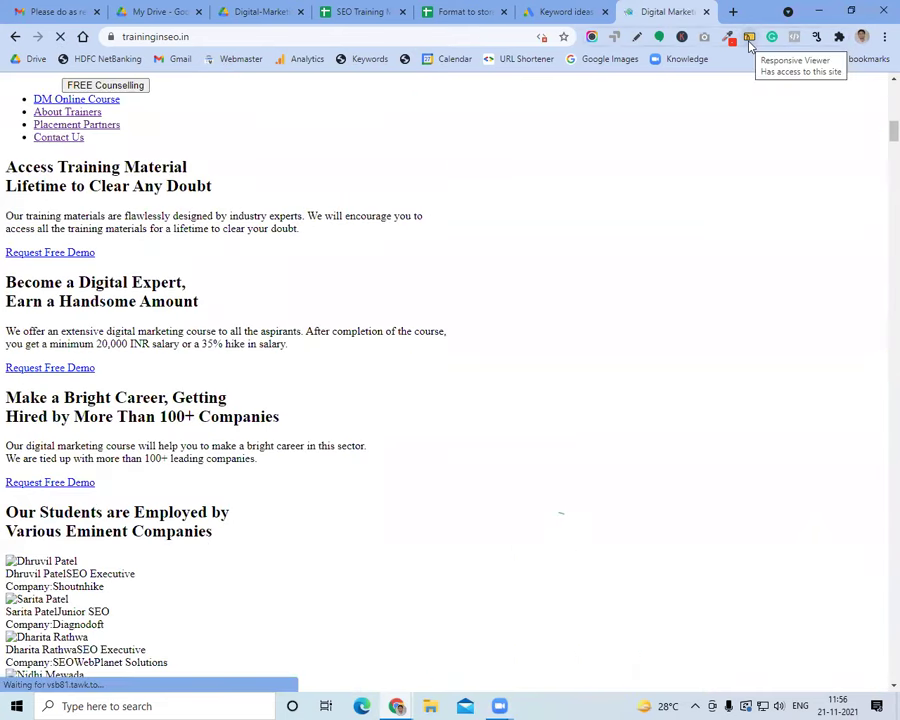
{"action": "left_click", "coordinate": [749, 40]}
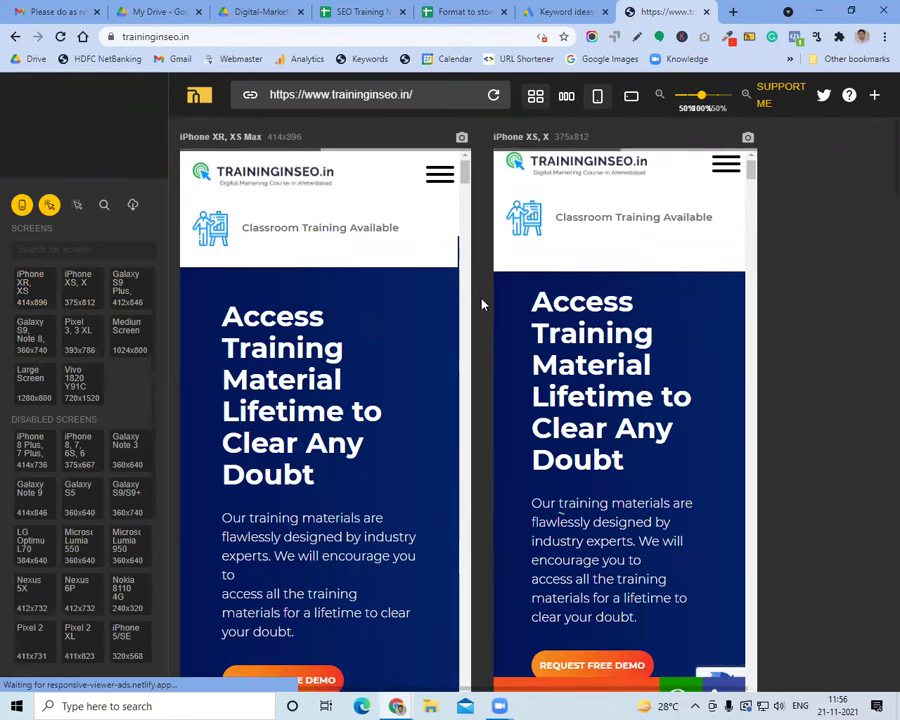
{"action": "scroll", "coordinate": [480, 322], "scroll_direction": "down", "scroll_amount": 2}
{"action": "scroll", "coordinate": [480, 323], "scroll_direction": "down", "scroll_amount": 3}
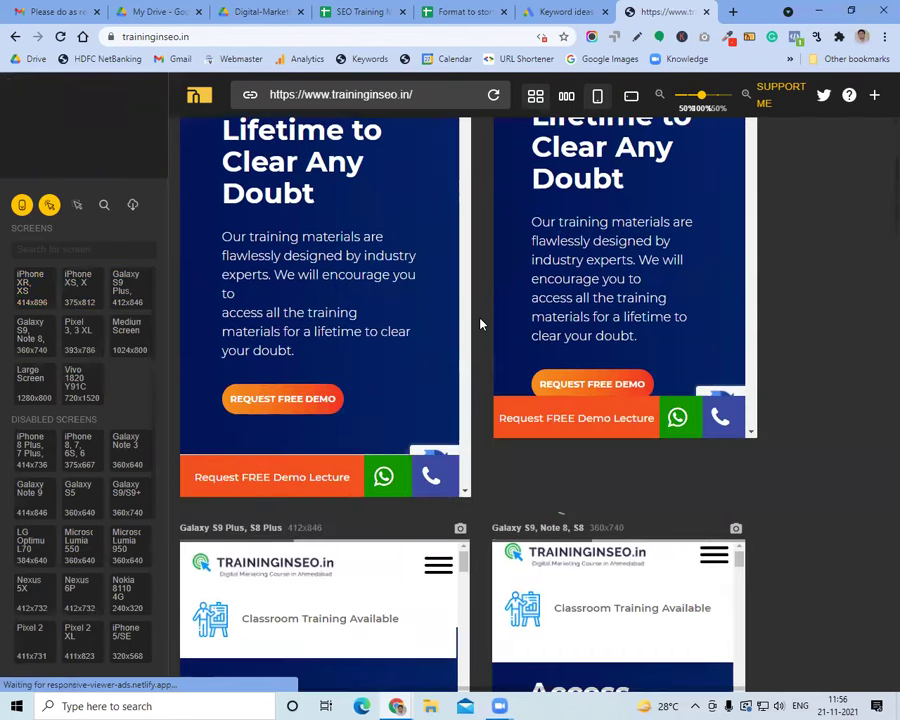
{"action": "scroll", "coordinate": [480, 323], "scroll_direction": "down", "scroll_amount": 10}
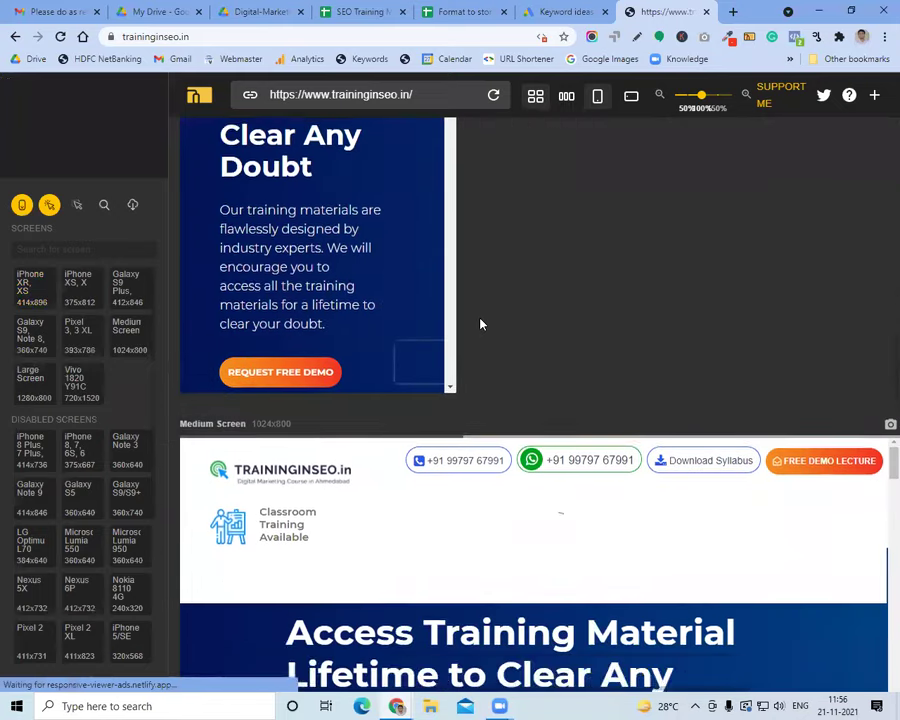
{"action": "scroll", "coordinate": [480, 320], "scroll_direction": "up", "scroll_amount": 2}
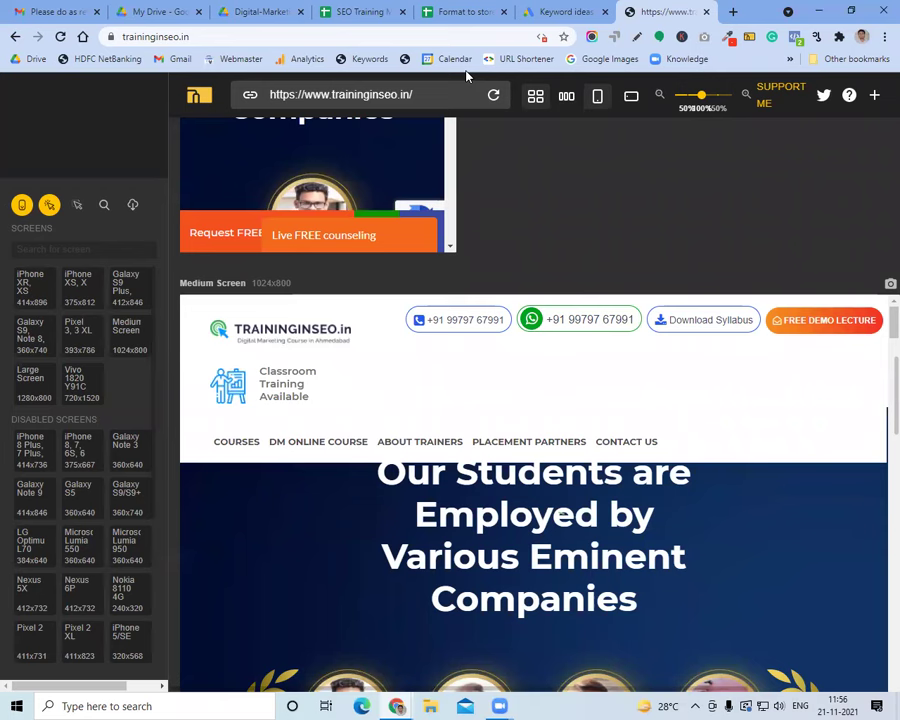
{"action": "left_click", "coordinate": [383, 41]}
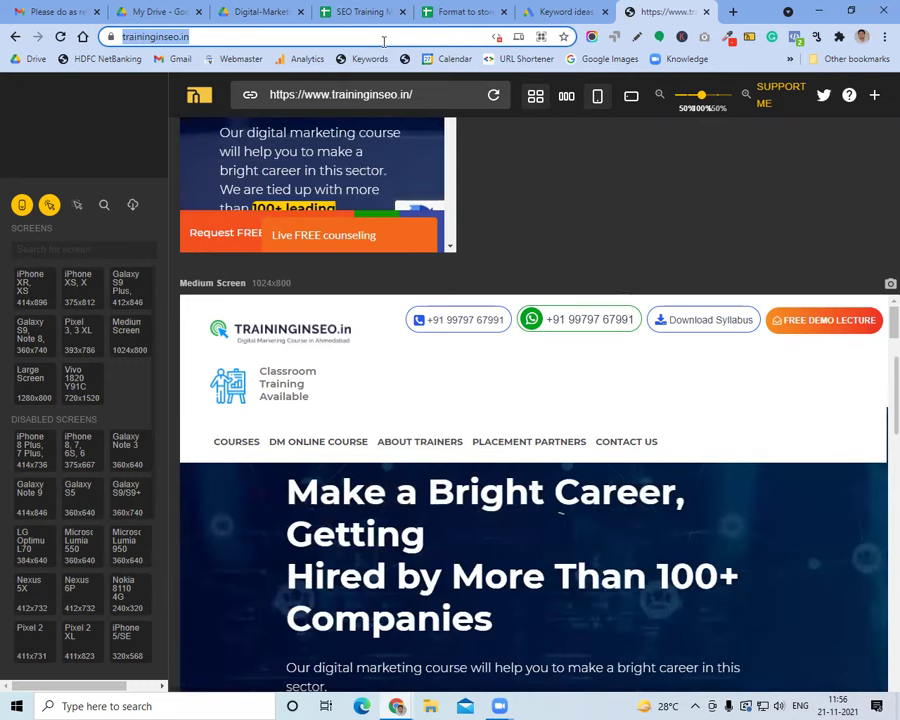
Review the SEO topics on syllabus PDF page 7, then go to the SEO Training spreadsheet
{"action": "left_click", "coordinate": [263, 12]}
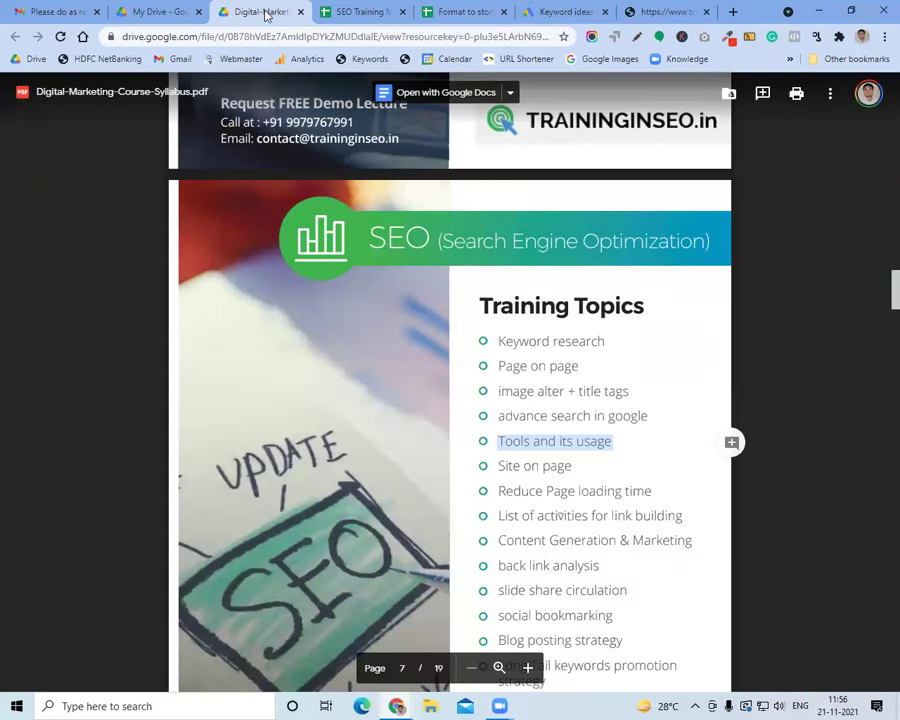
{"action": "left_click", "coordinate": [543, 450]}
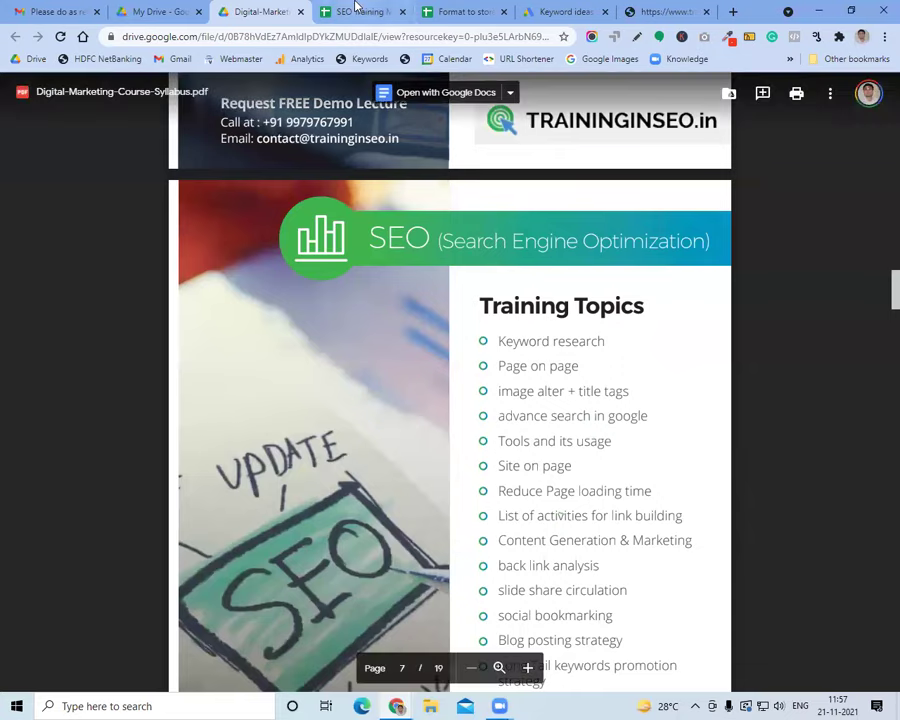
{"action": "left_click", "coordinate": [355, 11]}
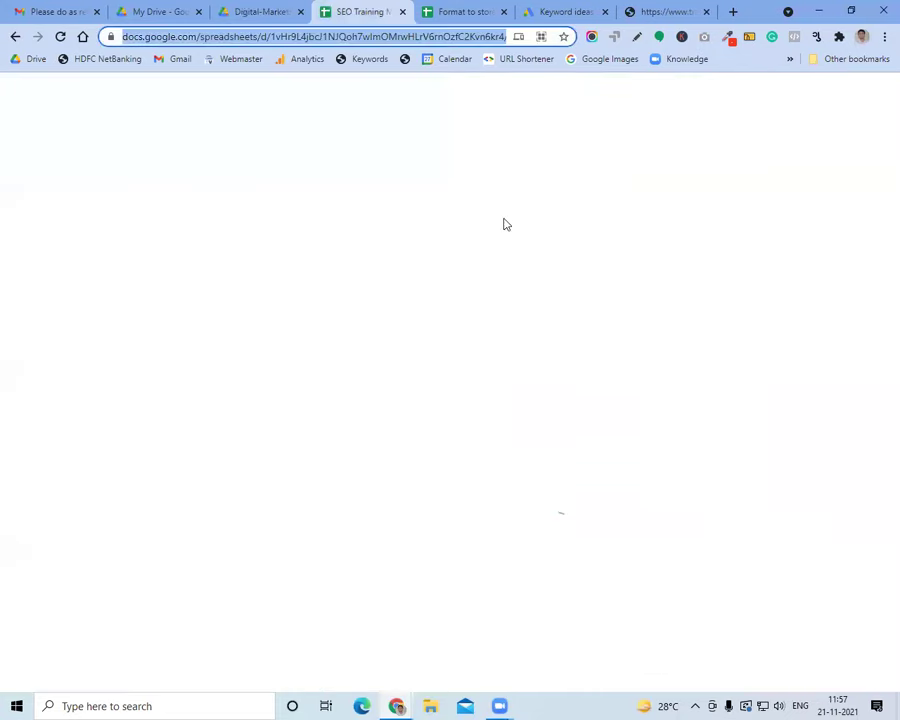
Find and open the Site on page sheet, checking the Site Checker and WooRank entries
{"action": "key", "text": "ctrl+f"}
{"action": "type", "text": "site onpa"}
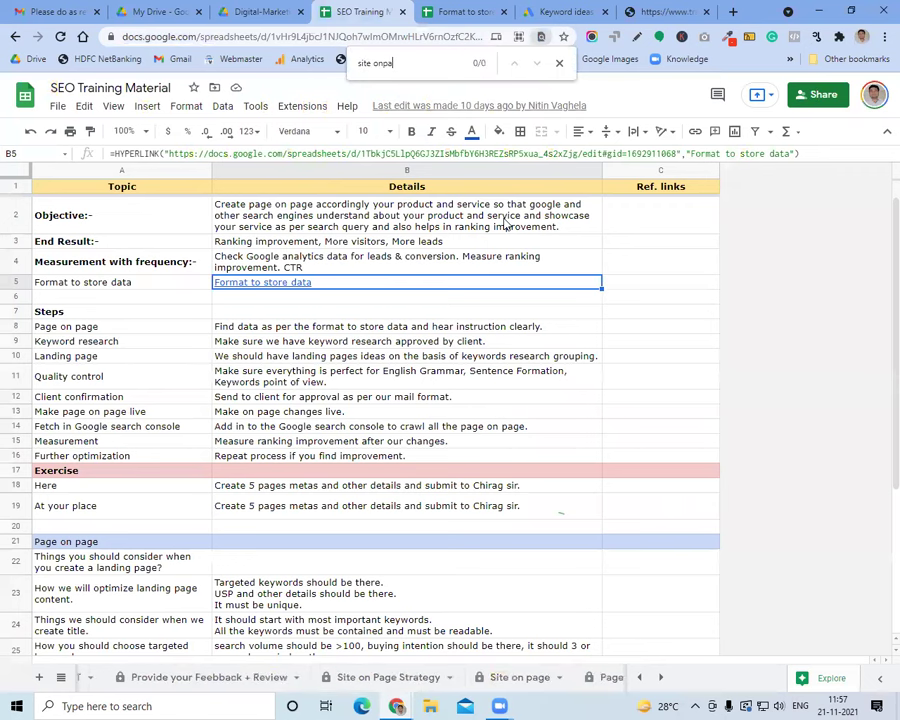
{"action": "key", "text": "BackSpace"}
{"action": "type", "text": "p"}
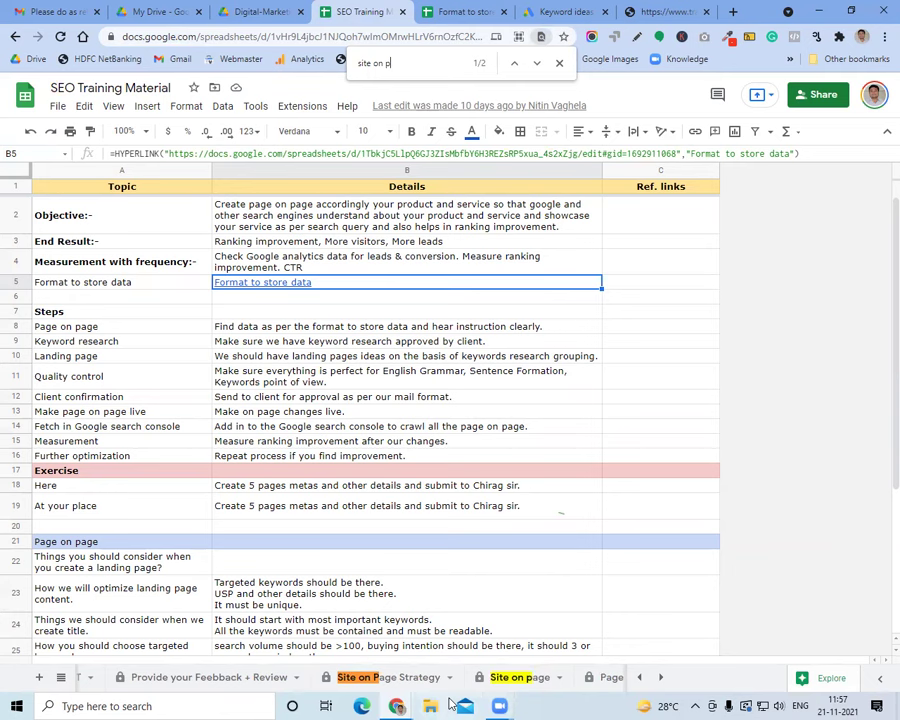
{"action": "left_click", "coordinate": [549, 677]}
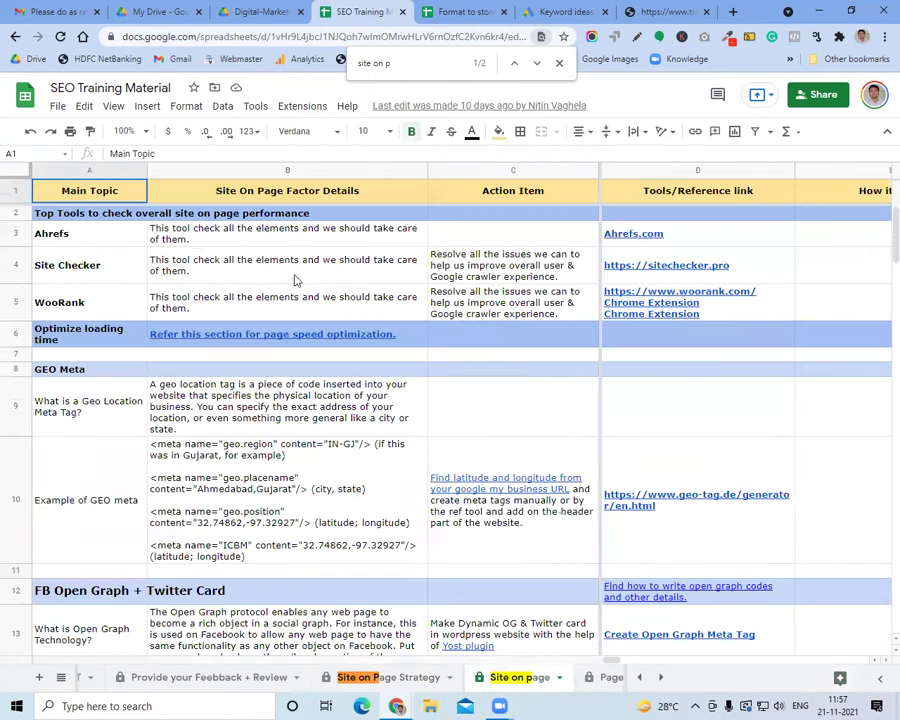
{"action": "left_click", "coordinate": [292, 264]}
{"action": "left_click", "coordinate": [280, 296]}
Review the basic metadata rows, including the og:type and og:url meta tags
{"action": "scroll", "coordinate": [274, 390], "scroll_direction": "down", "scroll_amount": 3}
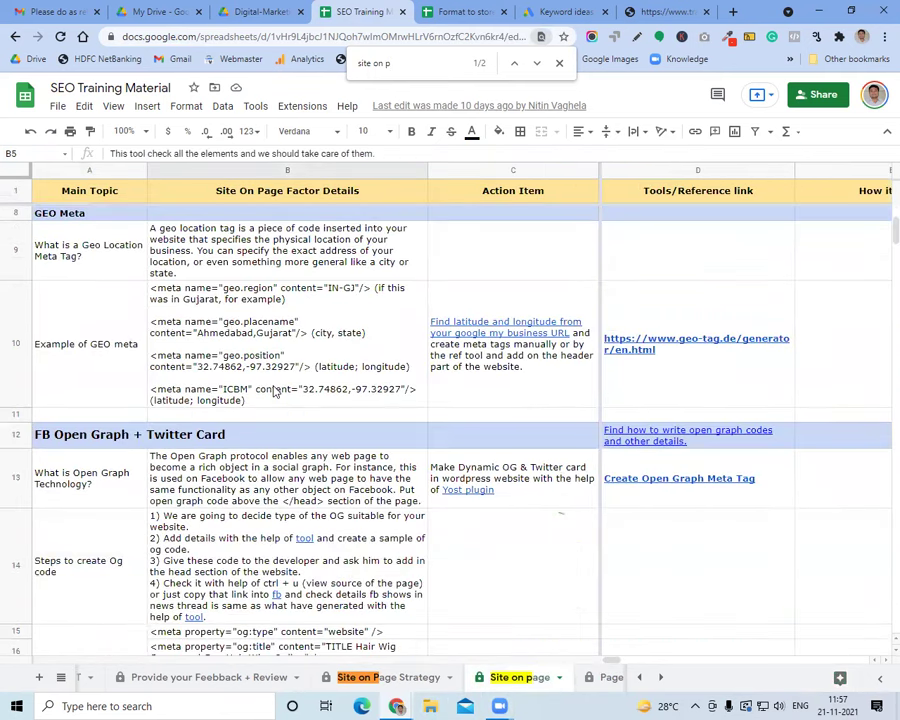
{"action": "scroll", "coordinate": [273, 392], "scroll_direction": "down", "scroll_amount": 3}
{"action": "left_click", "coordinate": [273, 385]}
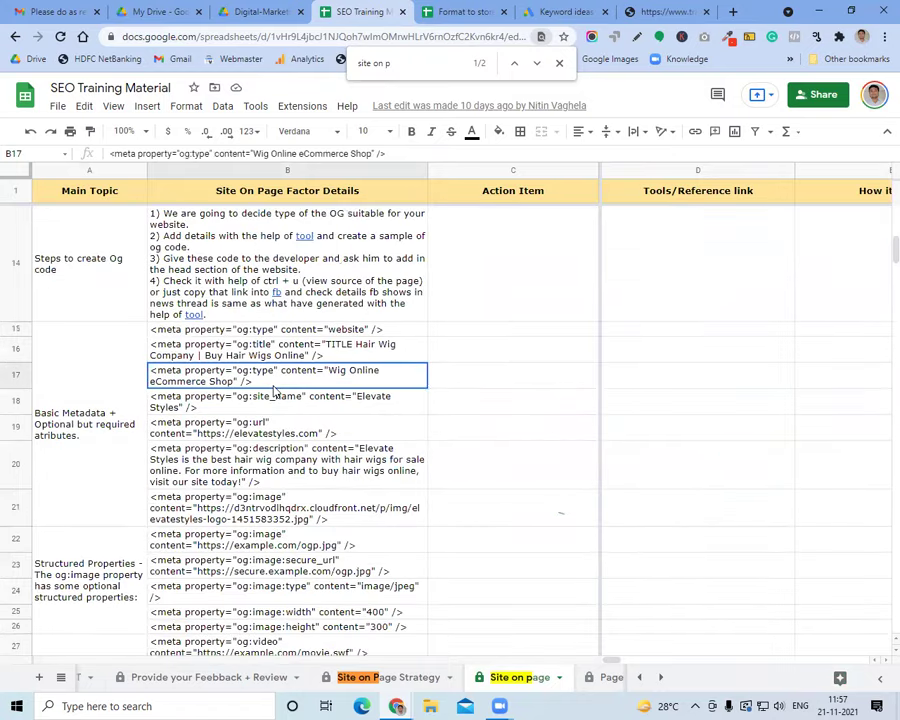
{"action": "key", "text": "Left"}
{"action": "left_click", "coordinate": [206, 432]}
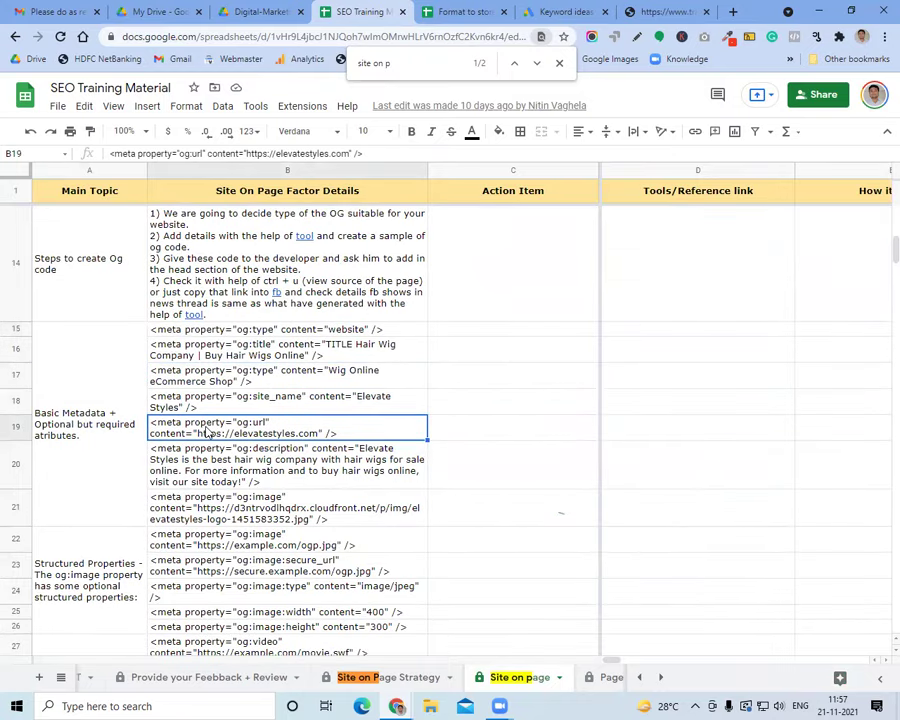
Review the hosting rows (Server Location, Bandwidth) and the SSL check tools, then return to the syllabus PDF
{"action": "scroll", "coordinate": [186, 430], "scroll_direction": "down", "scroll_amount": 5}
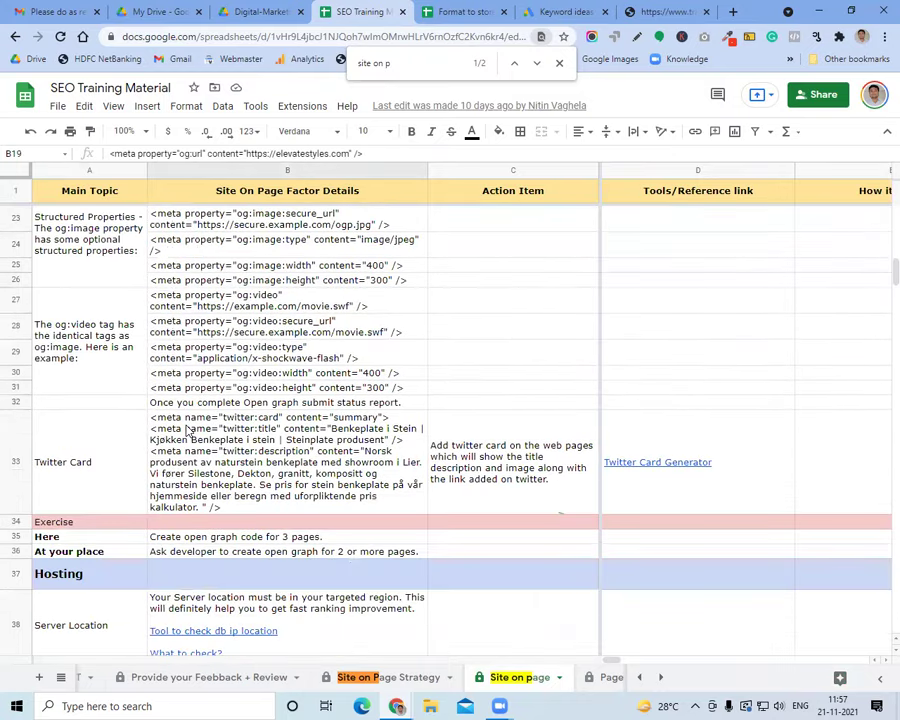
{"action": "scroll", "coordinate": [186, 430], "scroll_direction": "down", "scroll_amount": 4}
{"action": "left_click", "coordinate": [137, 311]}
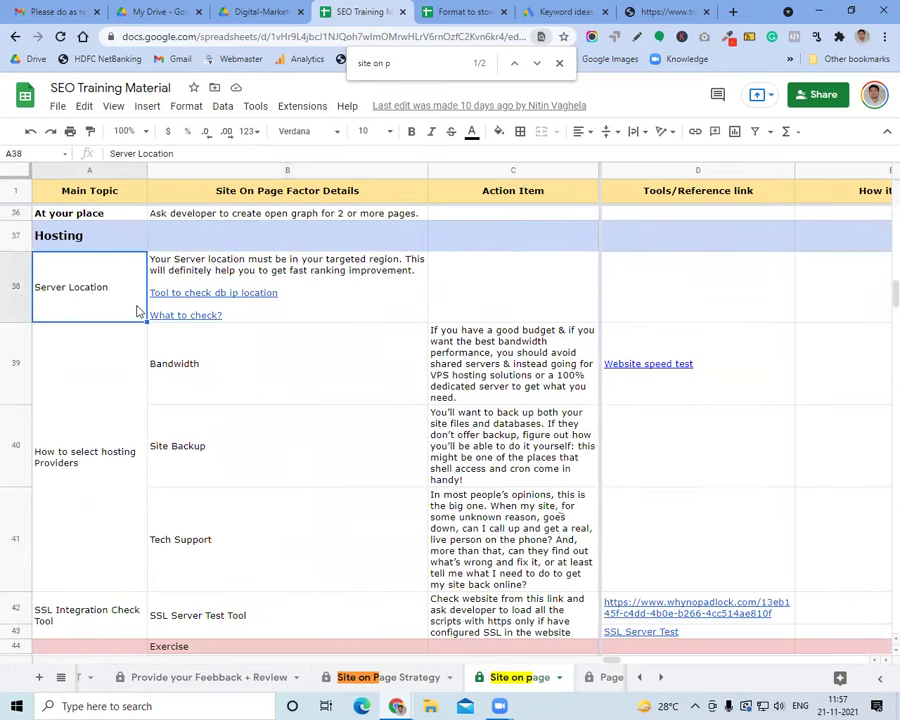
{"action": "left_click", "coordinate": [221, 369]}
{"action": "left_click", "coordinate": [108, 297]}
{"action": "scroll", "coordinate": [205, 404], "scroll_direction": "down", "scroll_amount": 3}
{"action": "left_click", "coordinate": [120, 345]}
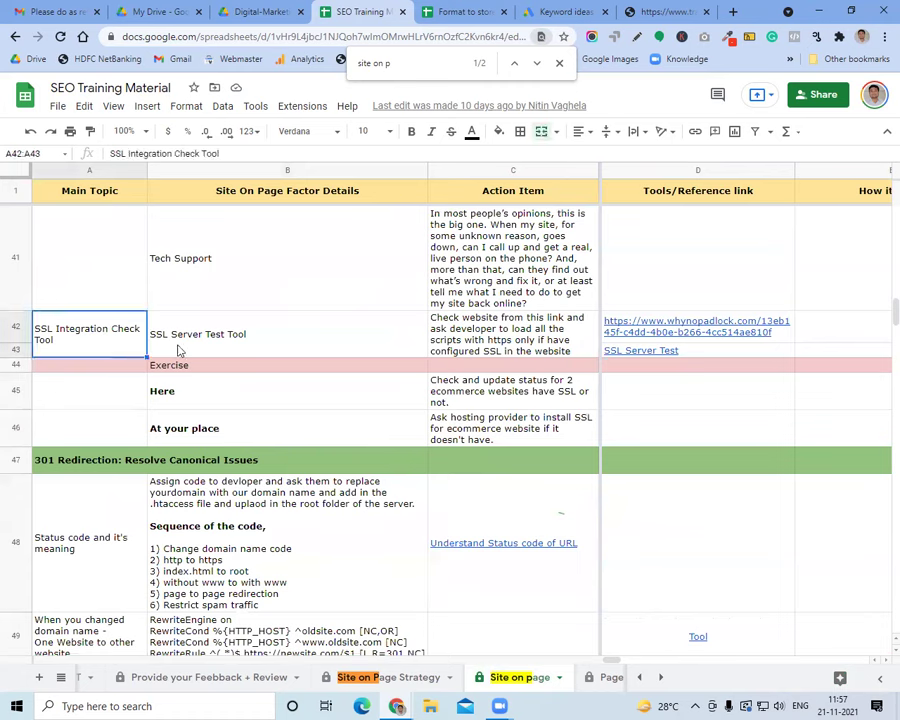
{"action": "left_click", "coordinate": [180, 350]}
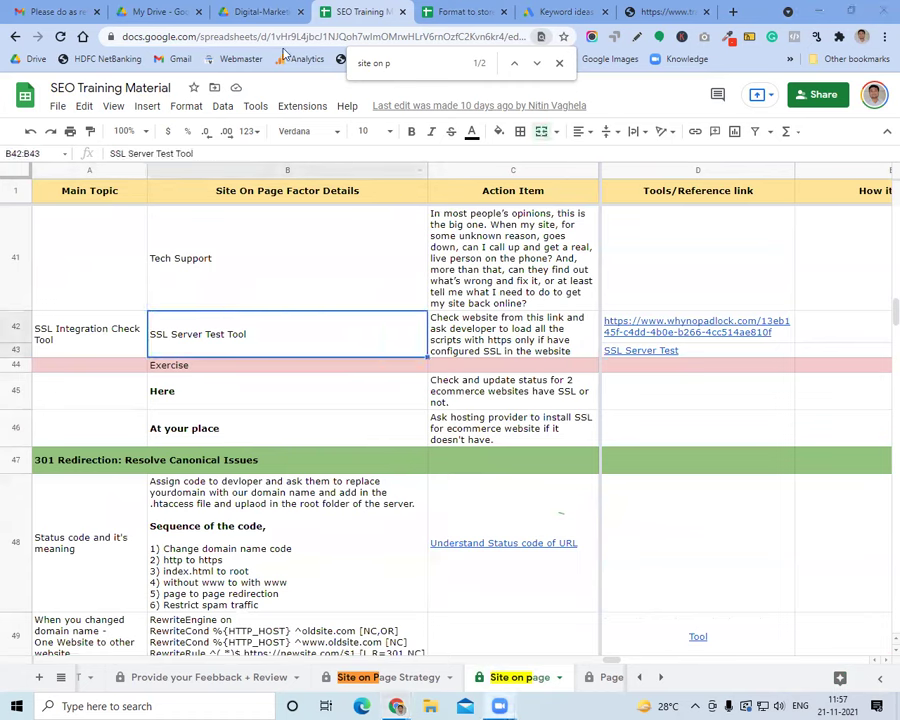
{"action": "left_click", "coordinate": [250, 12]}
Highlight the back link analysis and Content Generation topics in the syllabus PDF
{"action": "scroll", "coordinate": [551, 468], "scroll_direction": "down", "scroll_amount": 1}
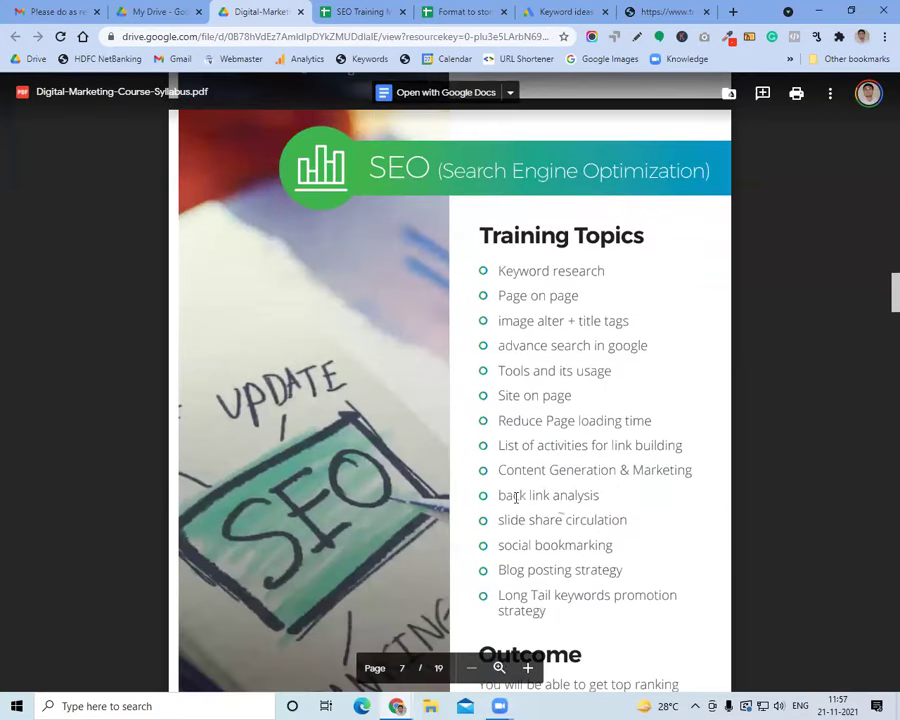
{"action": "left_click_drag", "start_coordinate": [502, 499], "coordinate": [596, 496]}
{"action": "left_click", "coordinate": [583, 495]}
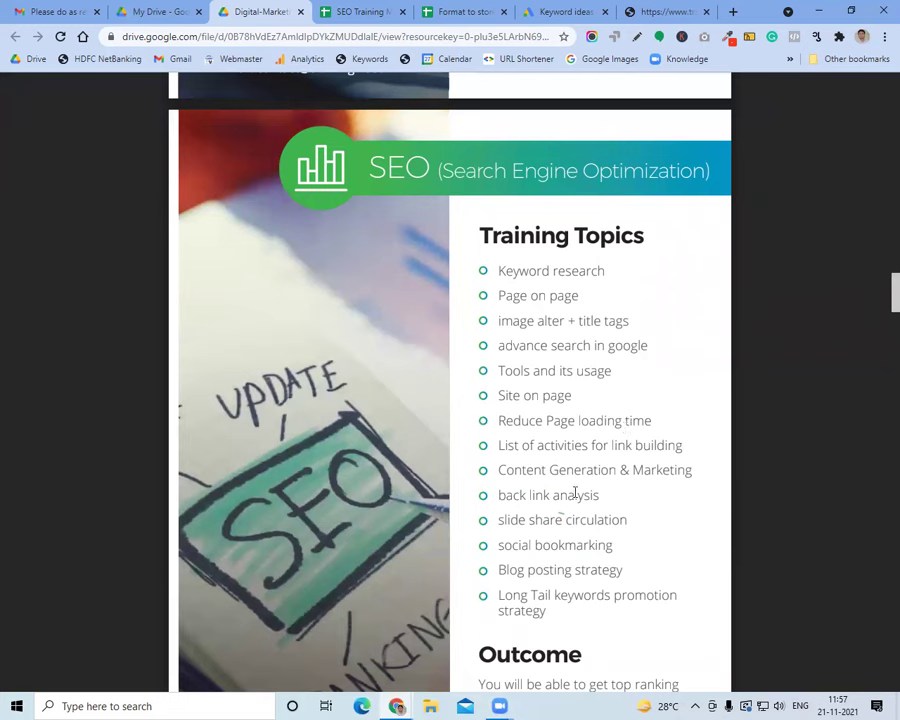
{"action": "left_click_drag", "start_coordinate": [498, 470], "coordinate": [616, 470]}
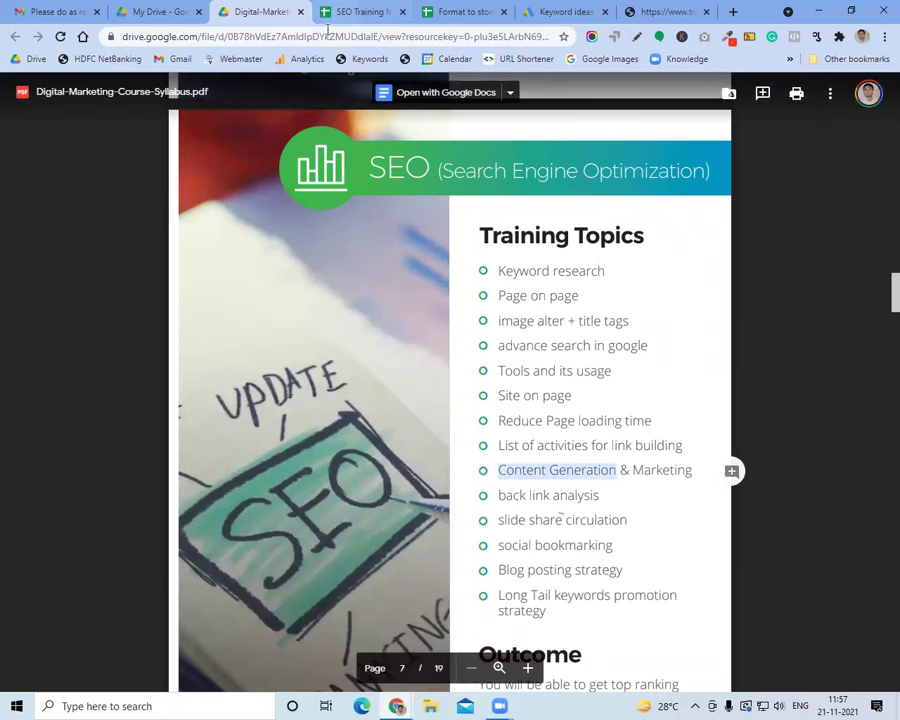
Switch to the SEO Training Material spreadsheet and search the page for 'content'
{"action": "key", "text": "ctrl+Tab"}
{"action": "key", "text": "ctrl+f"}
{"action": "type", "text": "contentn"}
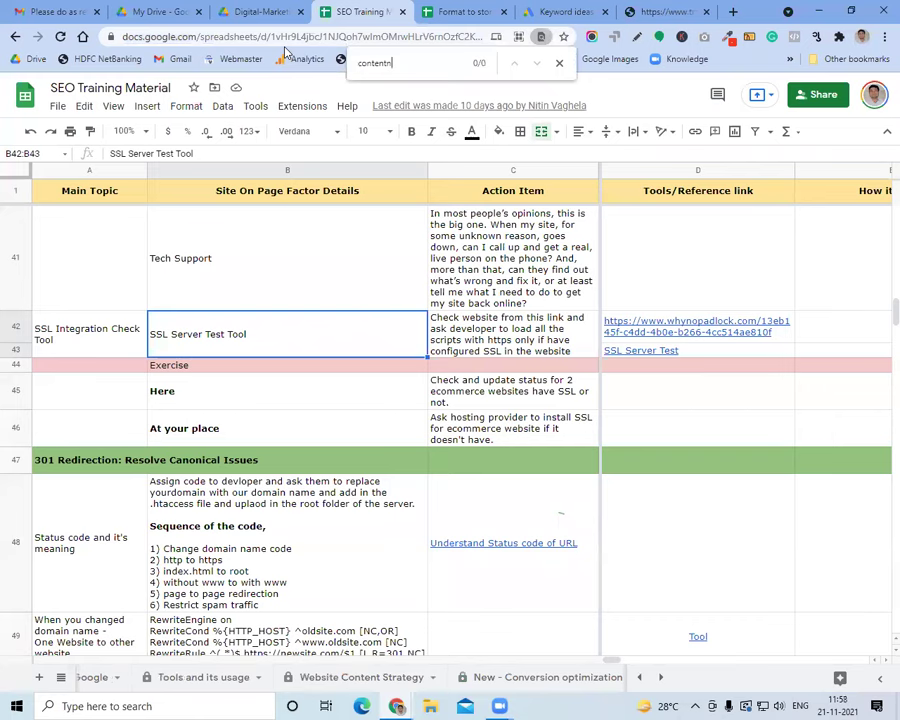
{"action": "key", "text": "BackSpace"}
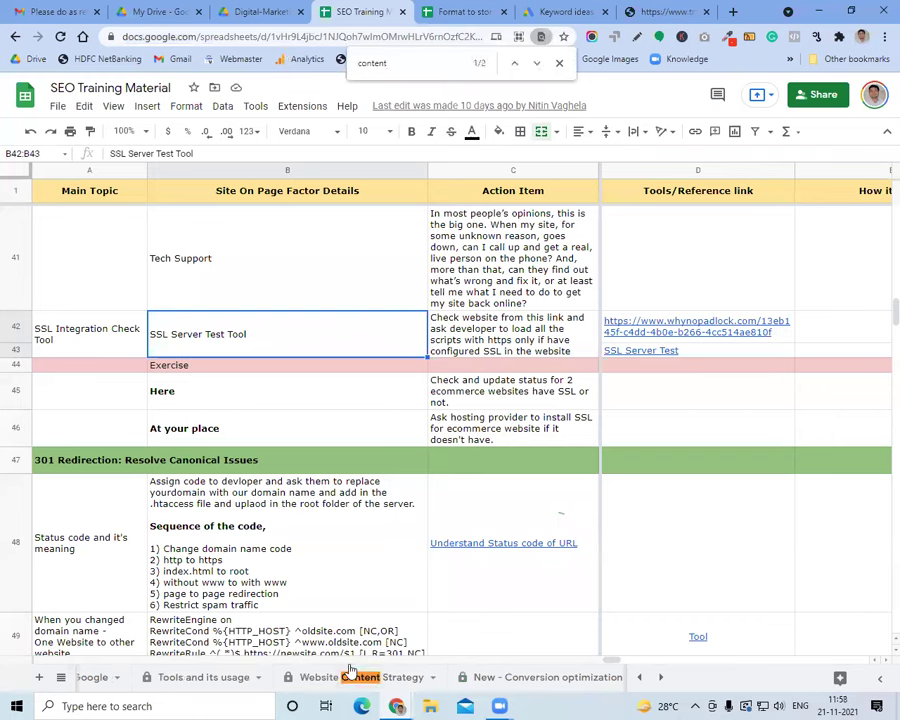
Jump to the next 'content' match, inspect the keyword research row, and open its AnswerThePublic link
{"action": "left_click", "coordinate": [537, 66]}
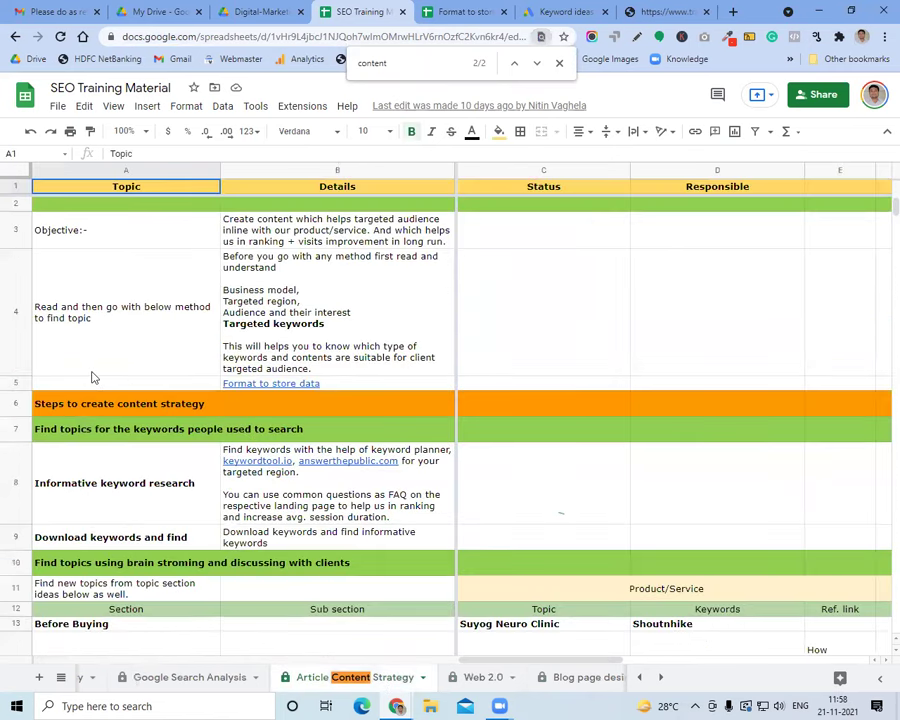
{"action": "left_click", "coordinate": [92, 374]}
{"action": "scroll", "coordinate": [120, 420], "scroll_direction": "down", "scroll_amount": 3}
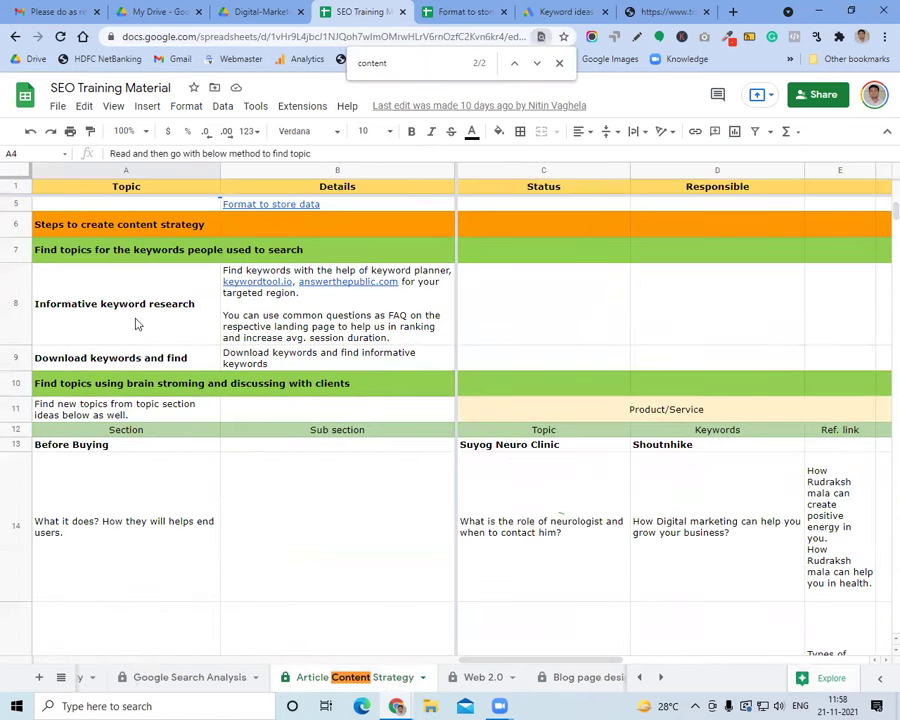
{"action": "left_click", "coordinate": [300, 330]}
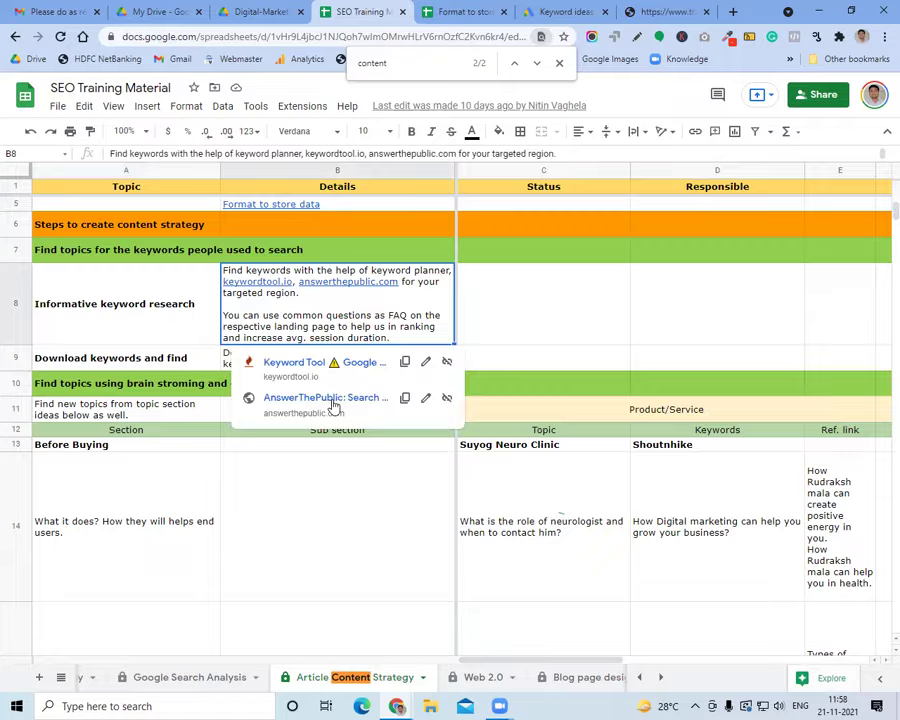
{"action": "left_click", "coordinate": [333, 404]}
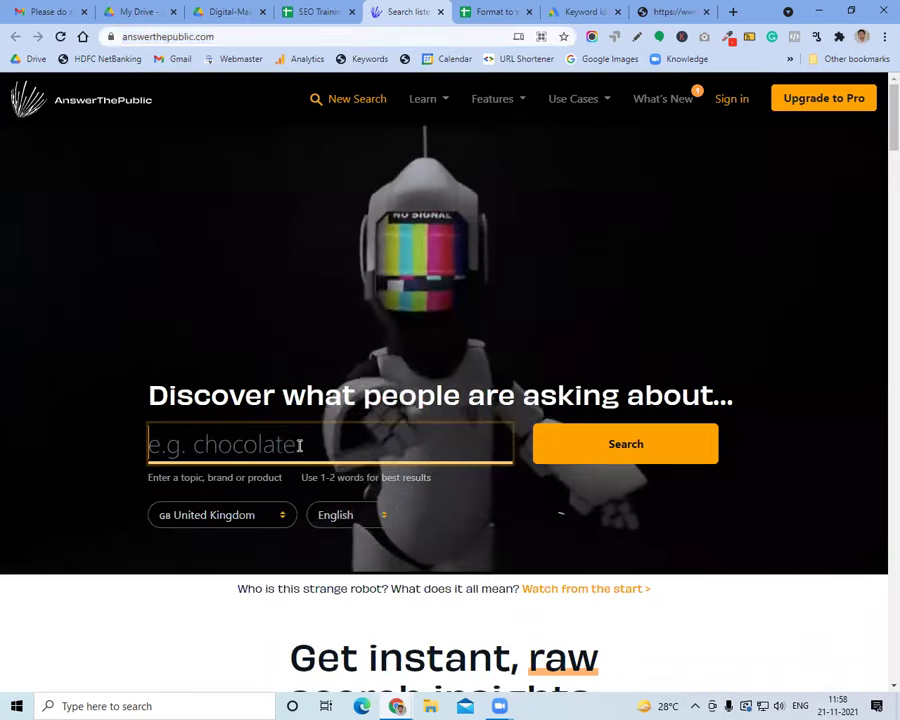
Enter 'digital marketing' in the AnswerThePublic search box
{"action": "type", "text": "dig"}
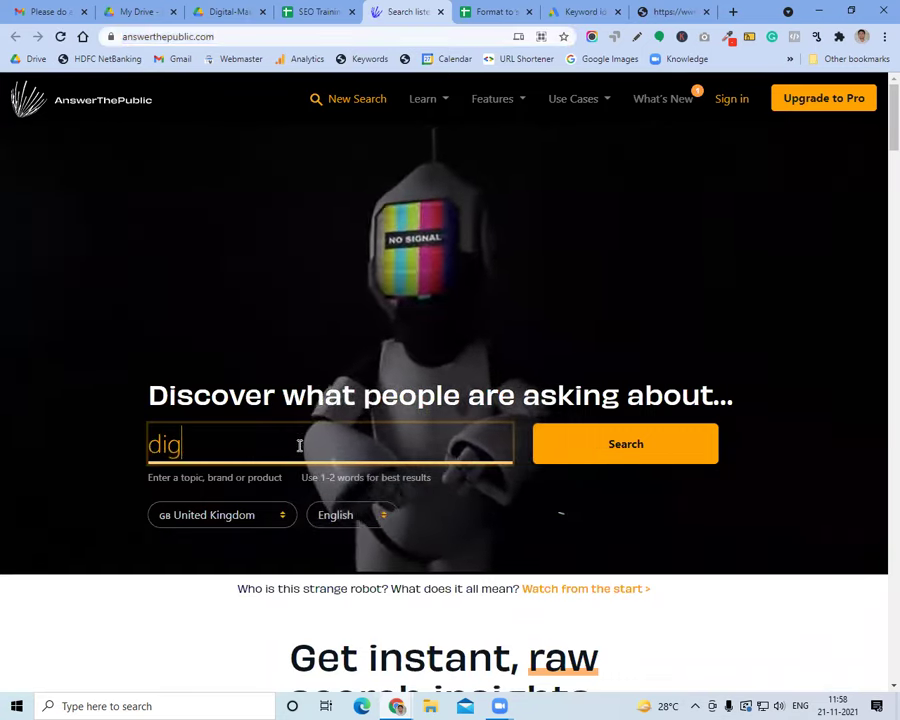
{"action": "type", "text": "ital marketi"}
{"action": "key", "text": "BackSpace"}
{"action": "key", "text": "BackSpace"}
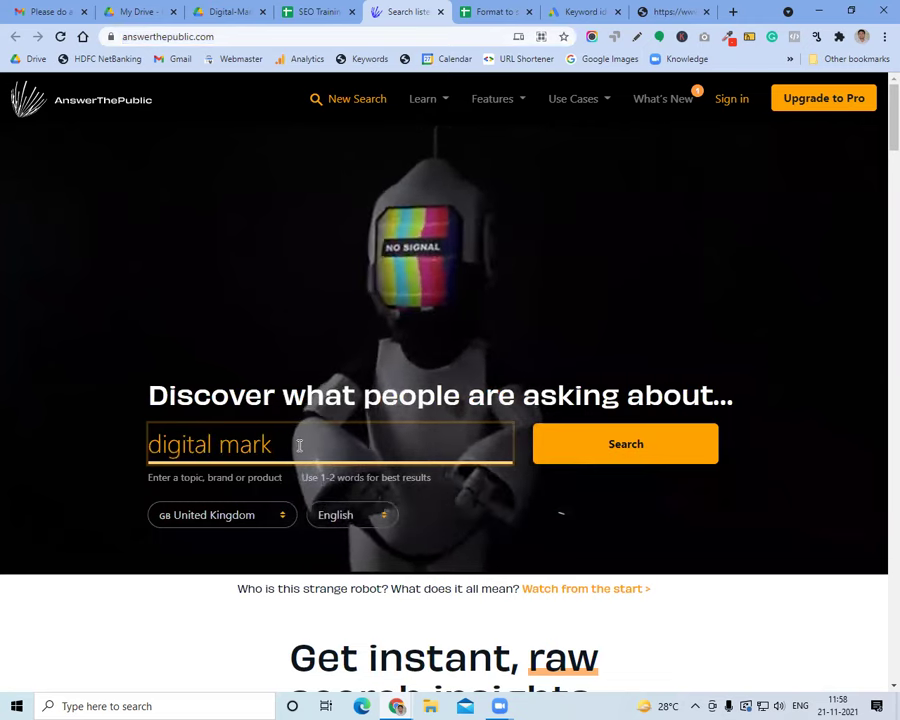
{"action": "type", "text": "eting"}
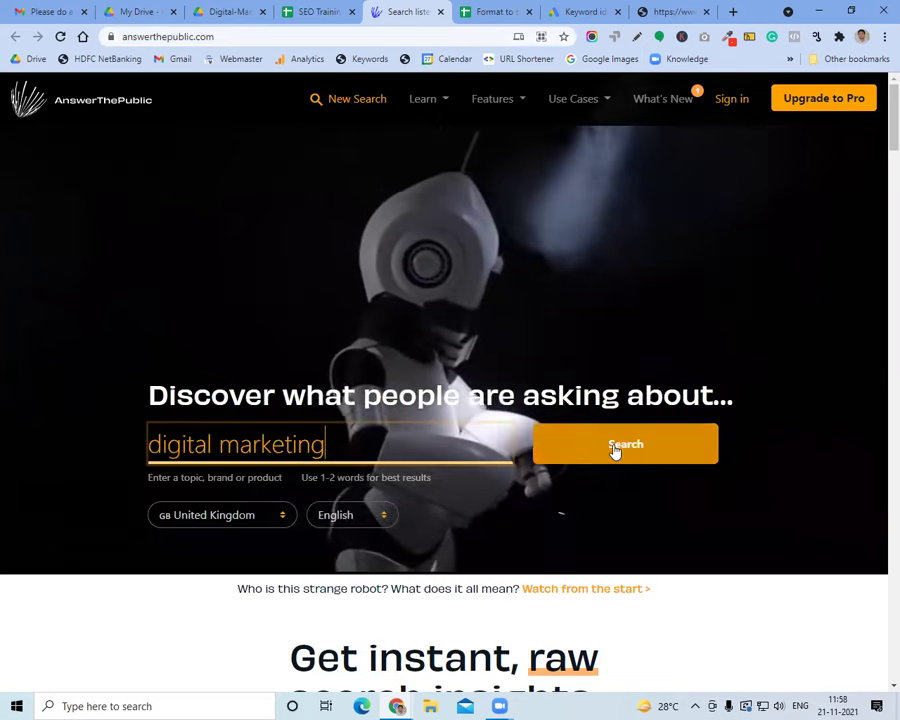
{"action": "left_click", "coordinate": [614, 450]}
Change the search country from United Kingdom to India and run the search
{"action": "left_click", "coordinate": [235, 524]}
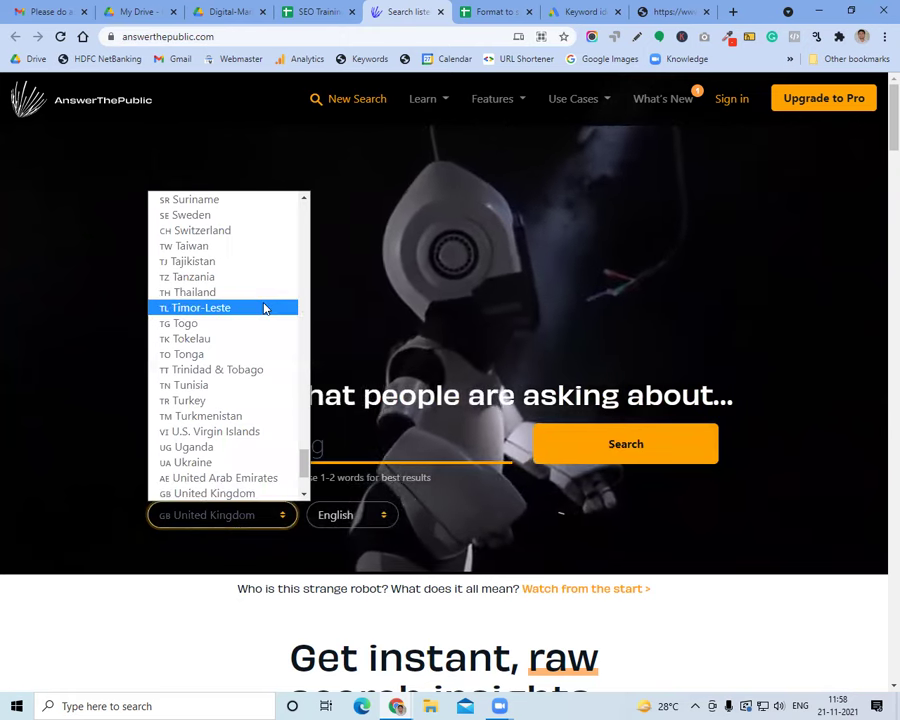
{"action": "scroll", "coordinate": [264, 309], "scroll_direction": "up", "scroll_amount": 5}
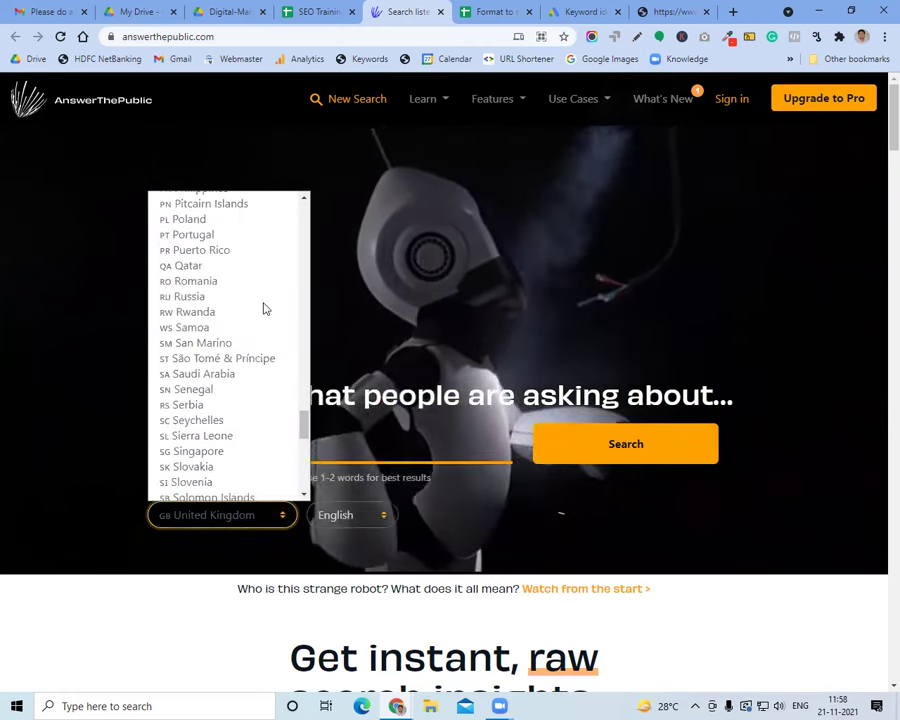
{"action": "left_click", "coordinate": [333, 315]}
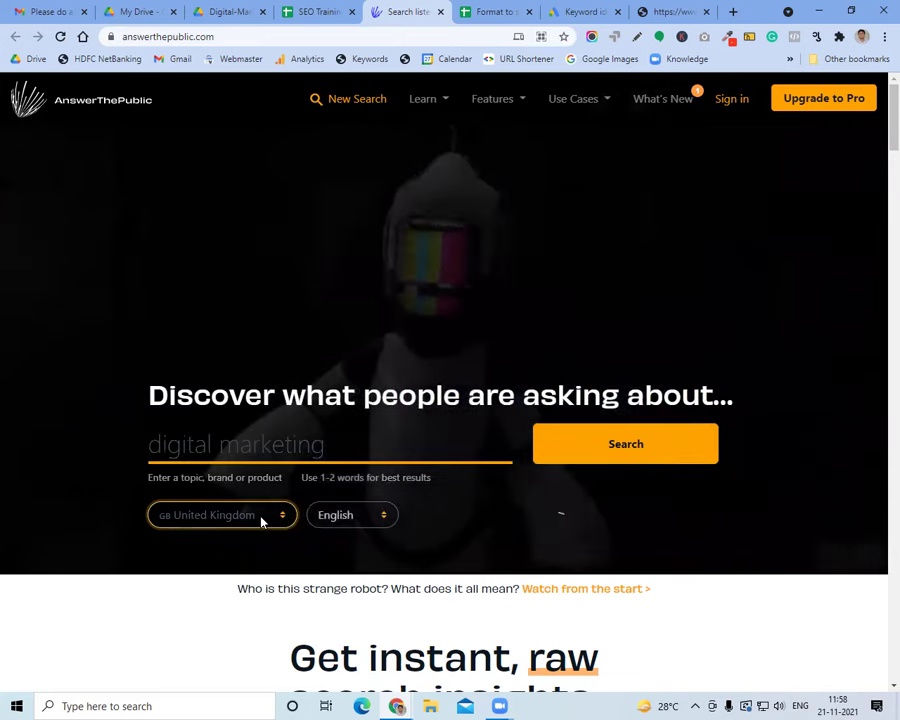
{"action": "left_click", "coordinate": [258, 521]}
{"action": "scroll", "coordinate": [243, 482], "scroll_direction": "down", "scroll_amount": 2}
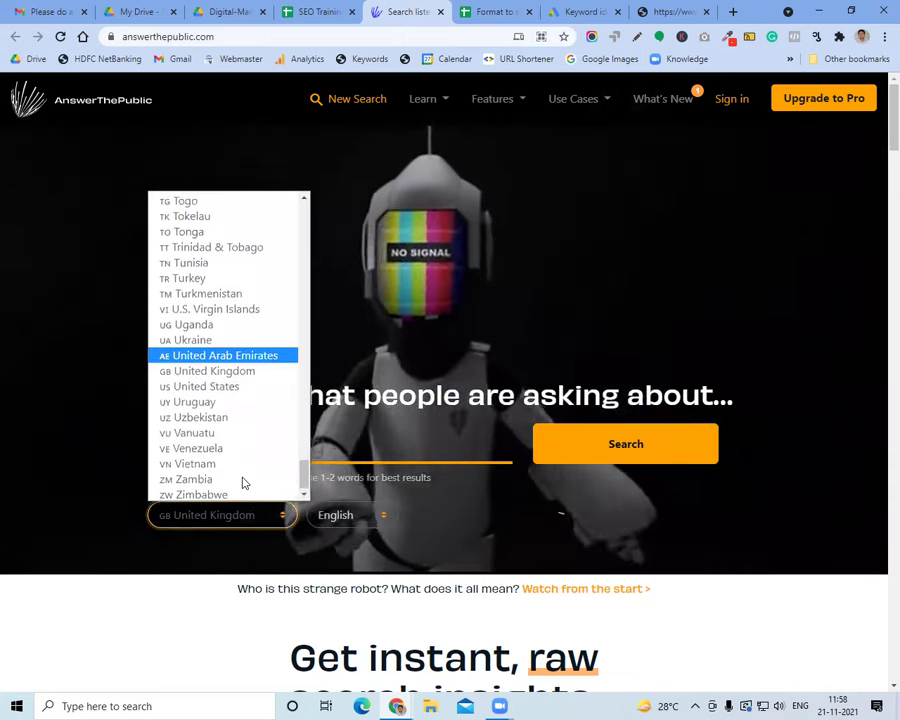
{"action": "scroll", "coordinate": [248, 420], "scroll_direction": "up", "scroll_amount": 6}
{"action": "scroll", "coordinate": [248, 385], "scroll_direction": "up", "scroll_amount": 10}
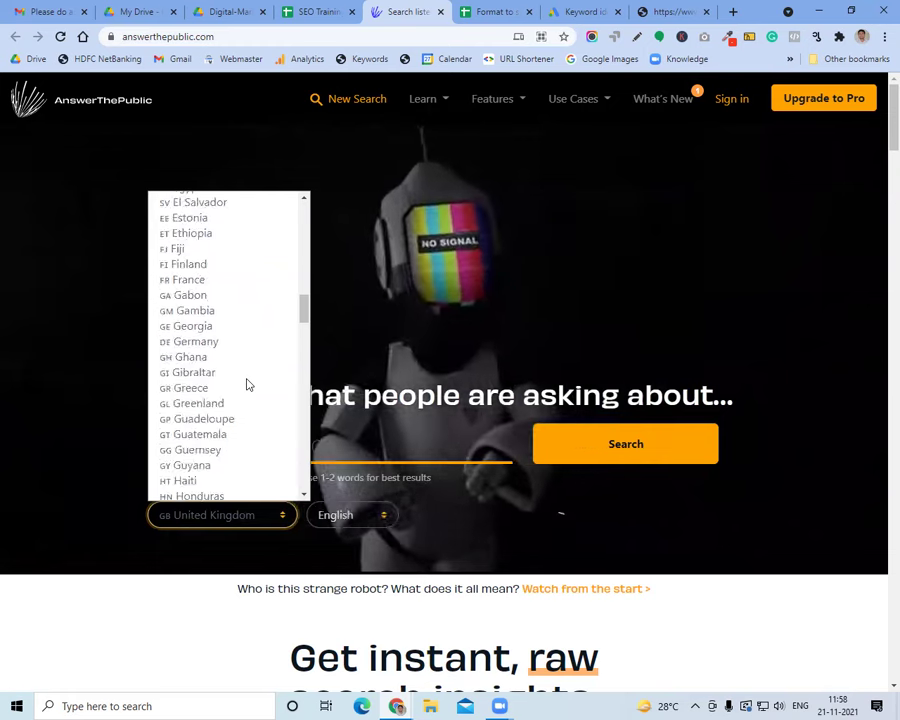
{"action": "scroll", "coordinate": [248, 385], "scroll_direction": "up", "scroll_amount": 6}
{"action": "scroll", "coordinate": [248, 385], "scroll_direction": "down", "scroll_amount": 9}
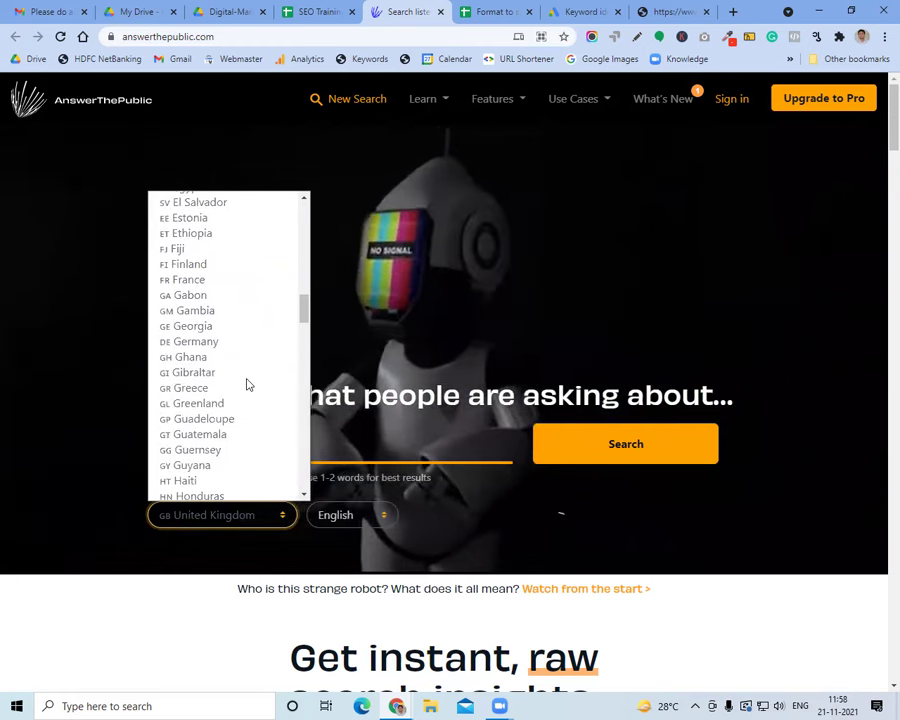
{"action": "scroll", "coordinate": [248, 385], "scroll_direction": "down", "scroll_amount": 3}
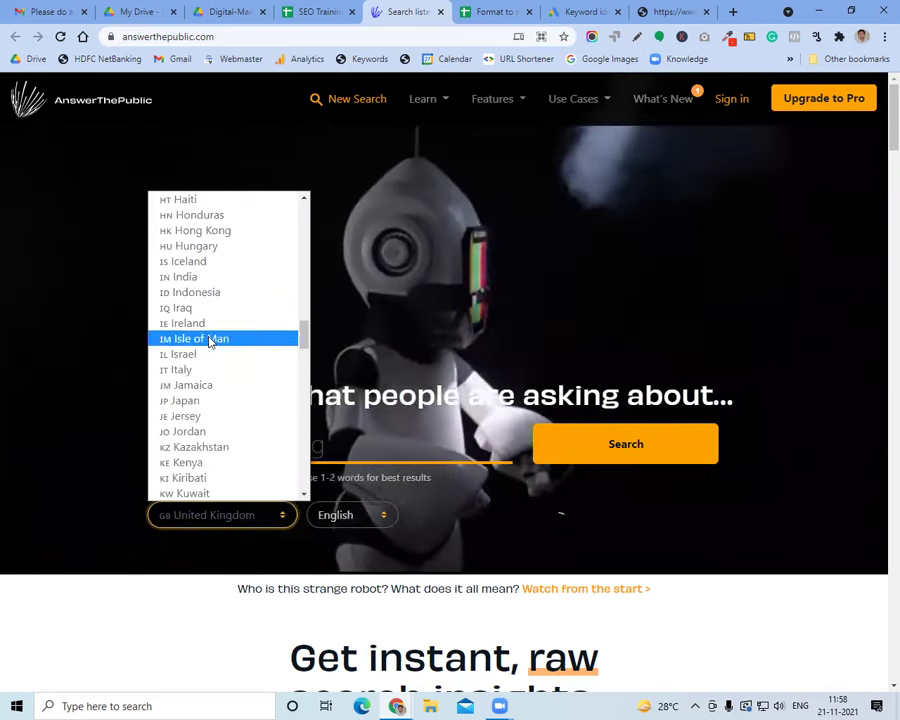
{"action": "left_click", "coordinate": [214, 278]}
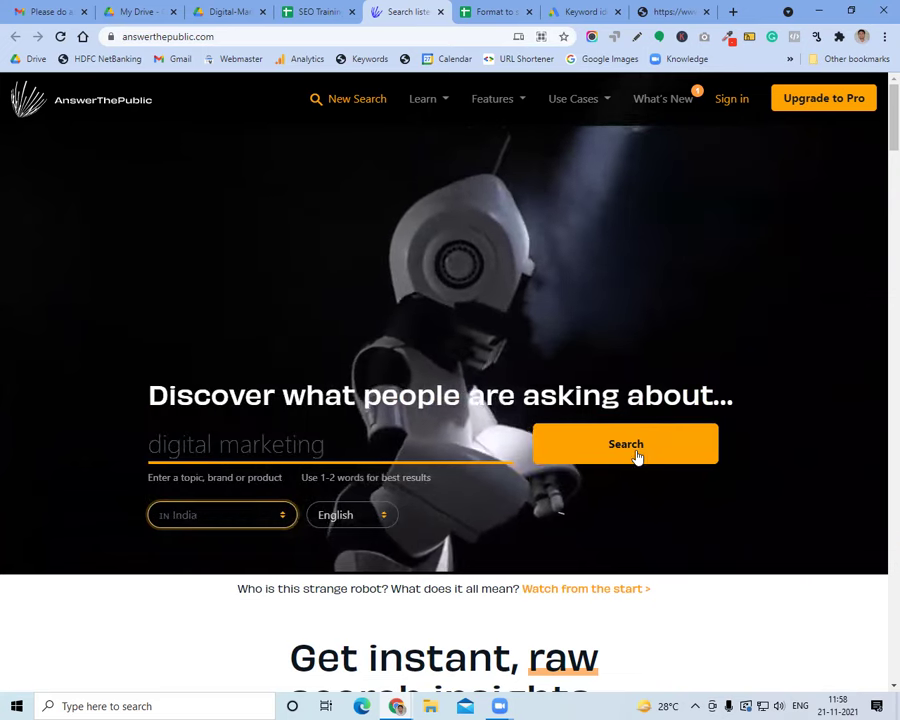
{"action": "left_click", "coordinate": [634, 456]}
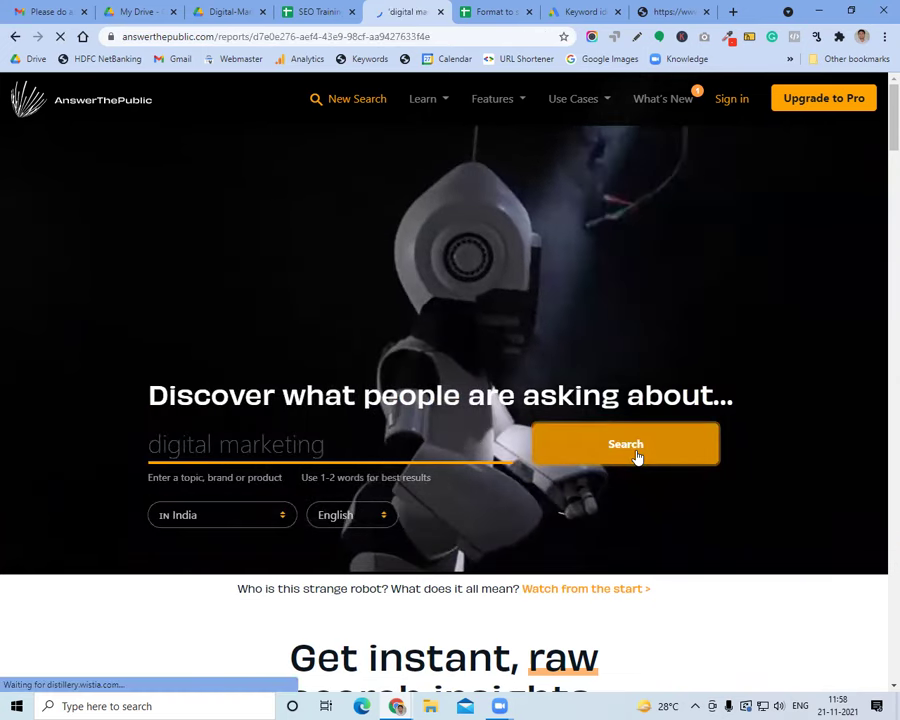
Show the AnswerThePublic questions as a data list, dismissing the beginner's course popup
{"action": "scroll", "coordinate": [262, 446], "scroll_direction": "down", "scroll_amount": 4}
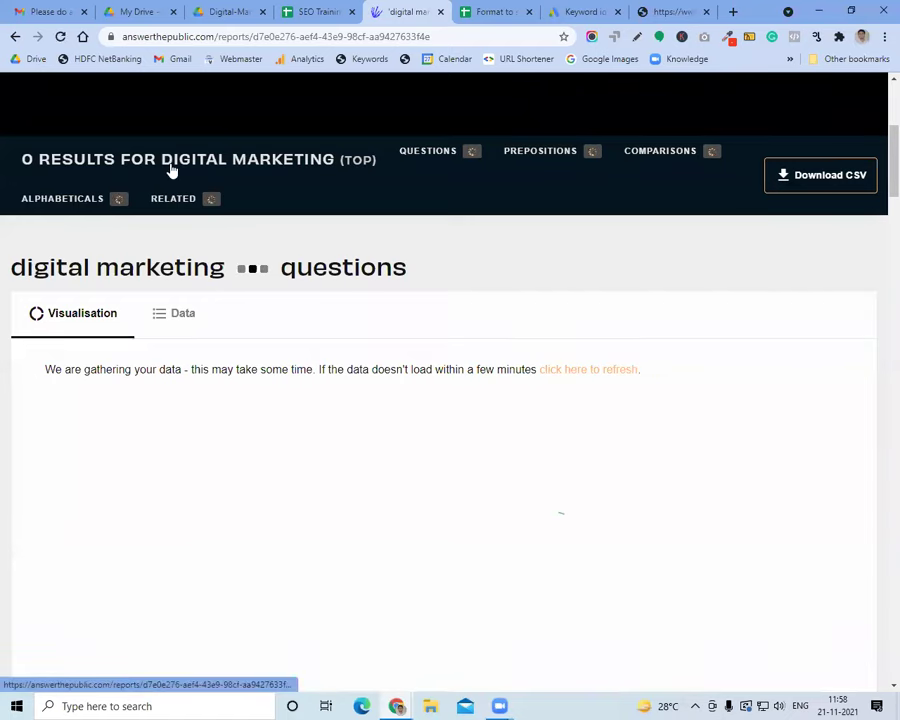
{"action": "left_click", "coordinate": [180, 332]}
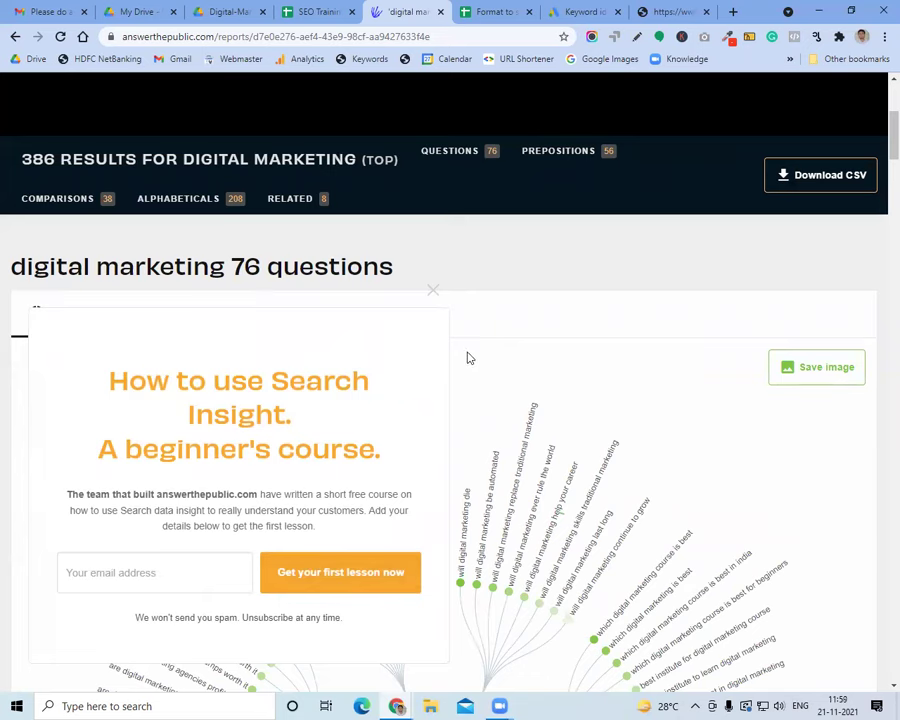
{"action": "left_click", "coordinate": [434, 291]}
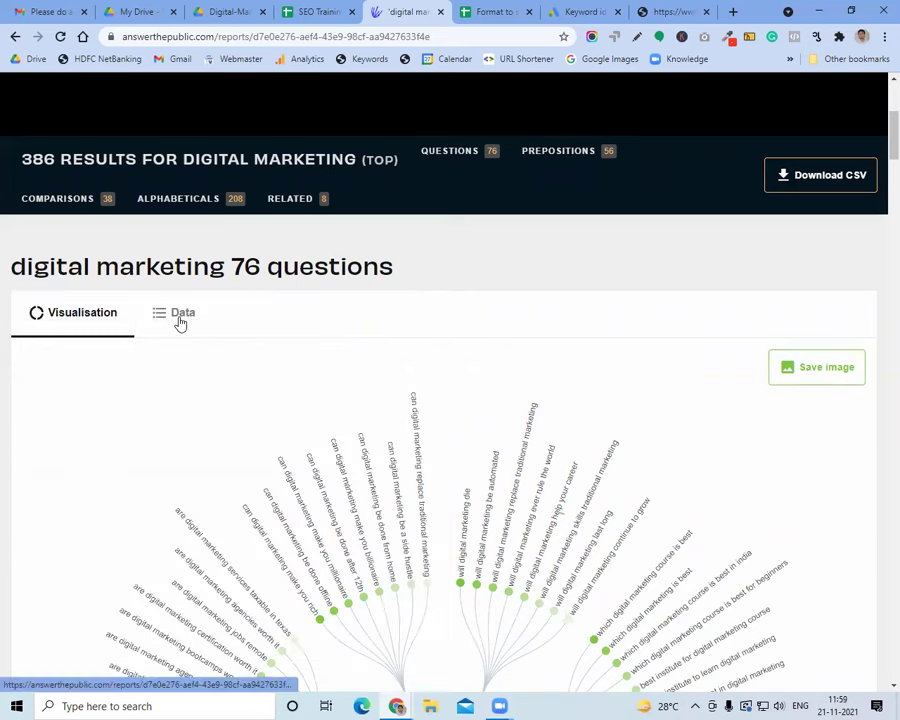
{"action": "left_click", "coordinate": [177, 315]}
{"action": "scroll", "coordinate": [316, 406], "scroll_direction": "down", "scroll_amount": 3}
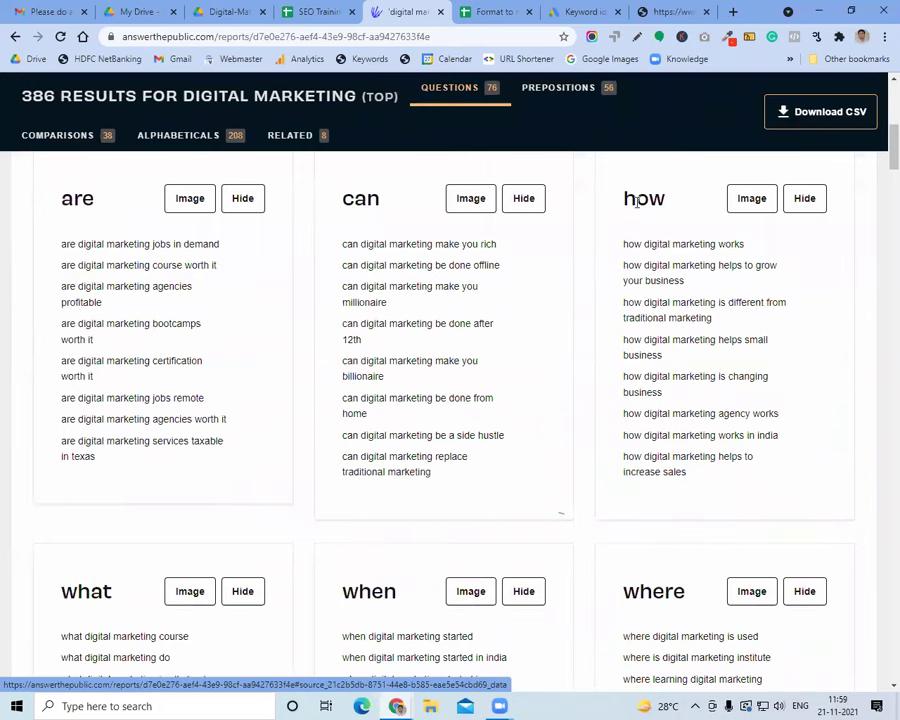
Show the preposition results (can, for, is, near, to, with) as text lists, then return to the SEO Training spreadsheet
{"action": "scroll", "coordinate": [441, 417], "scroll_direction": "down", "scroll_amount": 3}
{"action": "scroll", "coordinate": [393, 342], "scroll_direction": "down", "scroll_amount": 3}
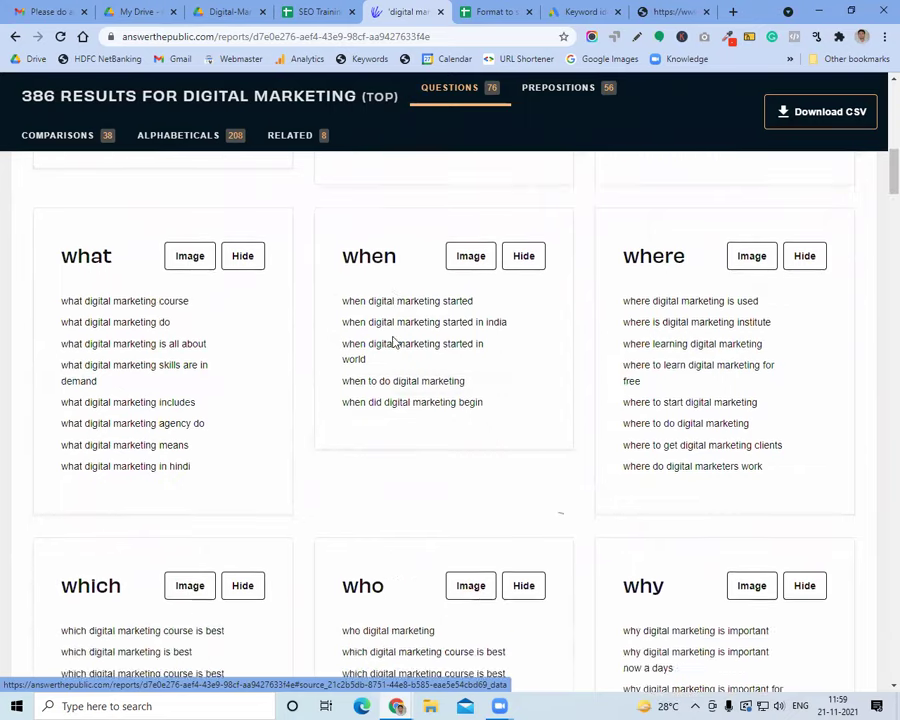
{"action": "scroll", "coordinate": [393, 342], "scroll_direction": "down", "scroll_amount": 11}
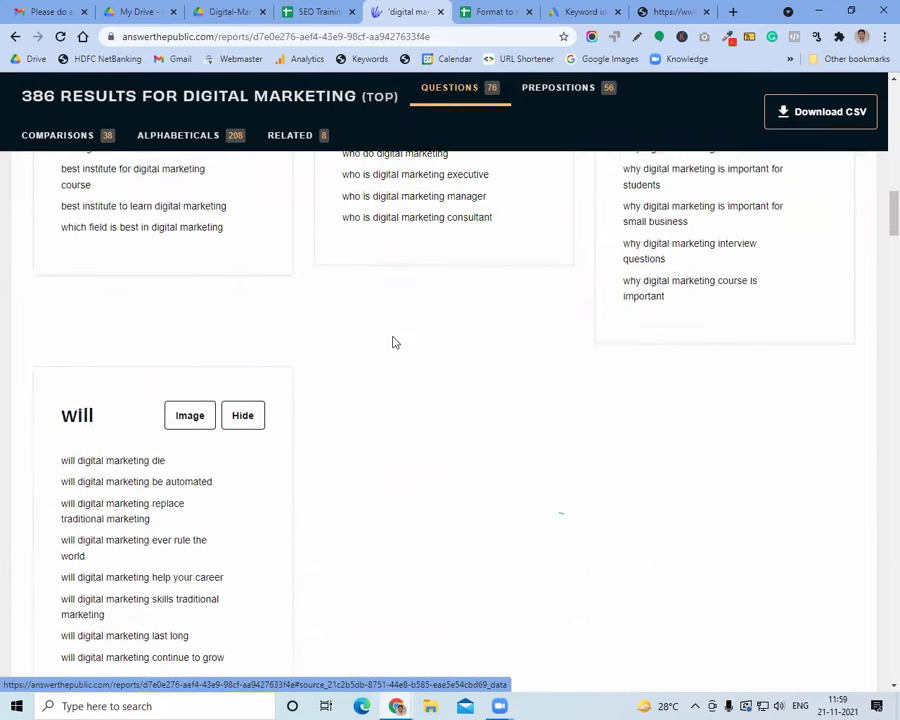
{"action": "scroll", "coordinate": [393, 342], "scroll_direction": "up", "scroll_amount": 3}
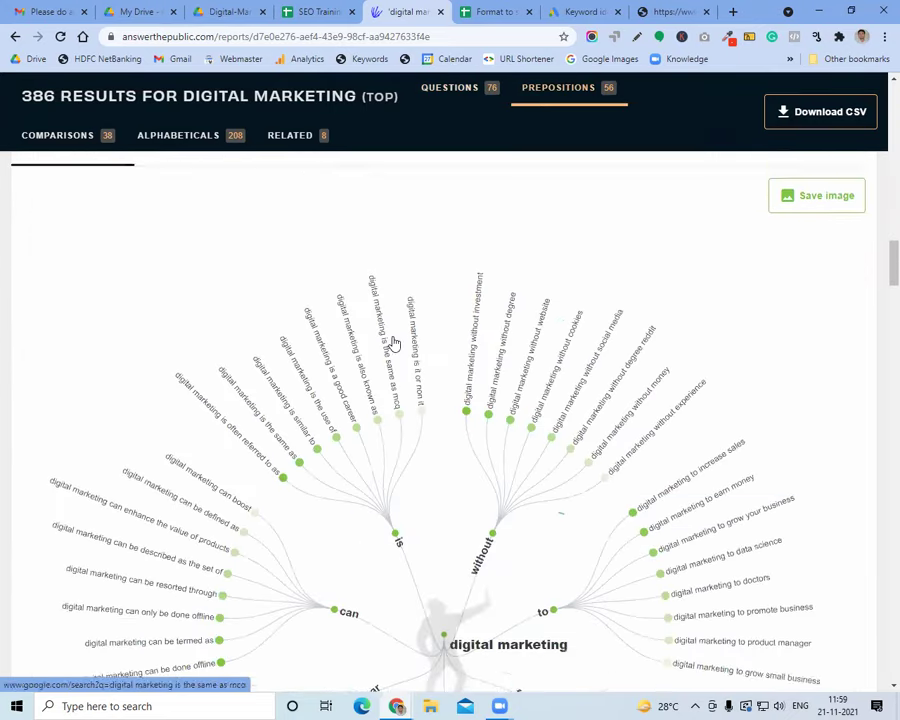
{"action": "left_click", "coordinate": [185, 336]}
{"action": "scroll", "coordinate": [359, 410], "scroll_direction": "down", "scroll_amount": 3}
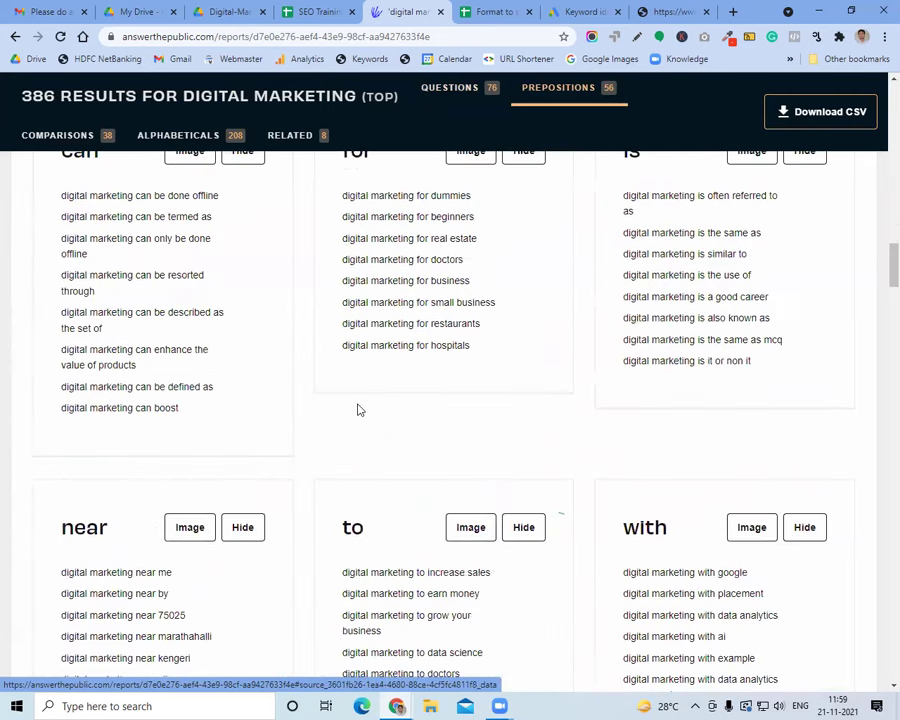
{"action": "left_click", "coordinate": [312, 11]}
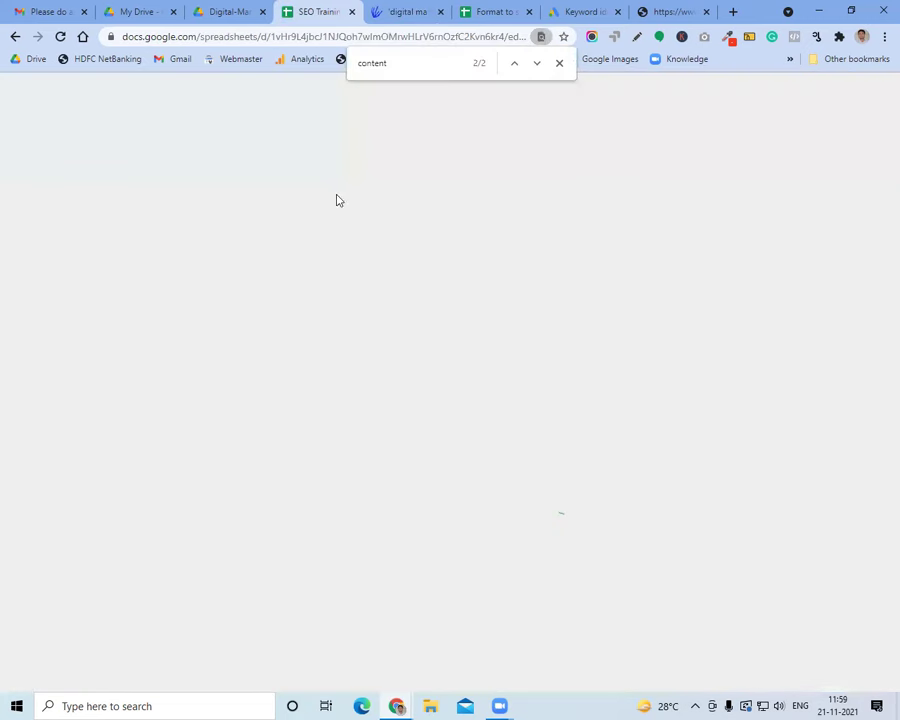
Select the spreadsheet note about finding new topics, then go back to the syllabus PDF
{"action": "left_click", "coordinate": [197, 402]}
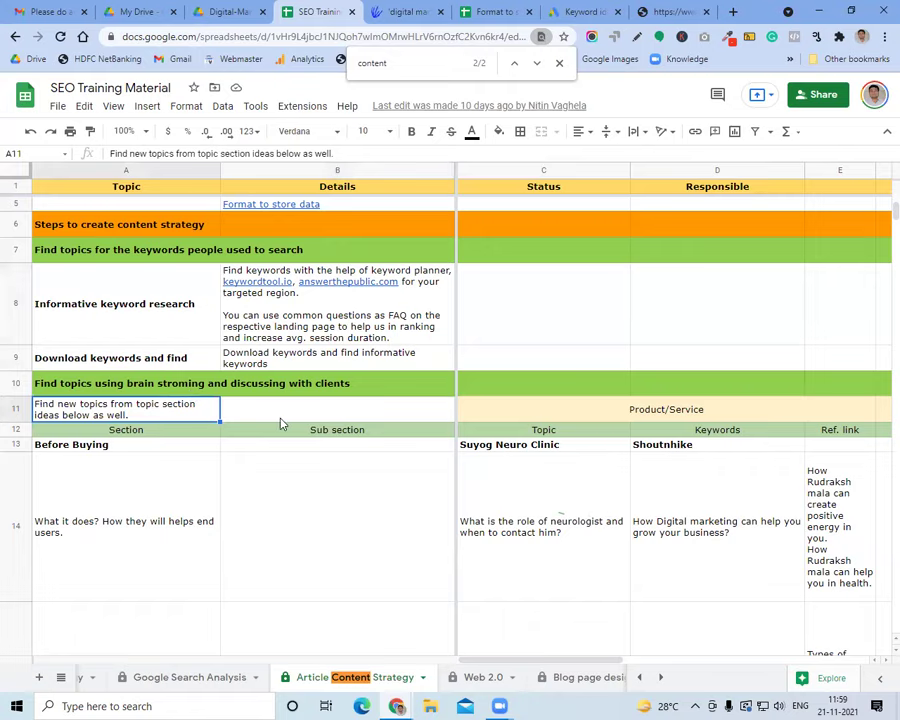
{"action": "scroll", "coordinate": [280, 420], "scroll_direction": "down", "scroll_amount": 5}
{"action": "left_click", "coordinate": [228, 11]}
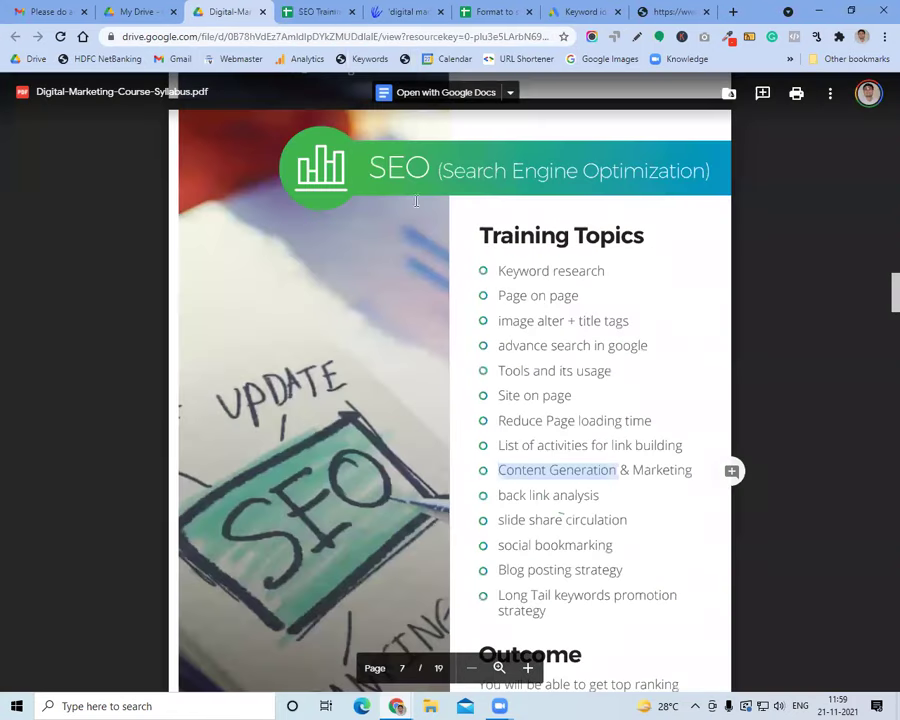
{"action": "left_click", "coordinate": [537, 502]}
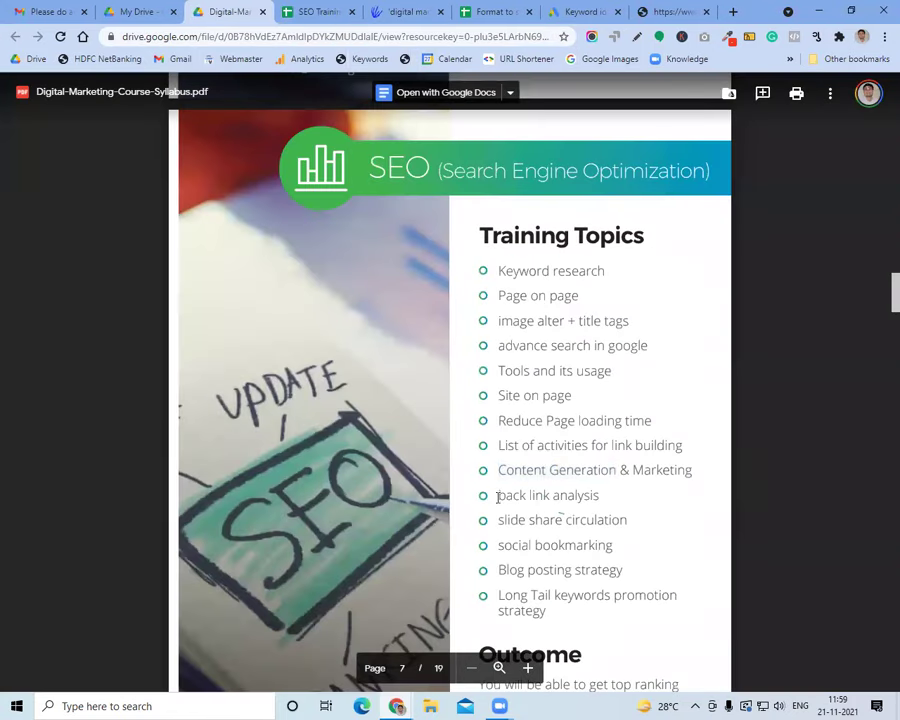
{"action": "left_click_drag", "start_coordinate": [498, 497], "coordinate": [551, 497]}
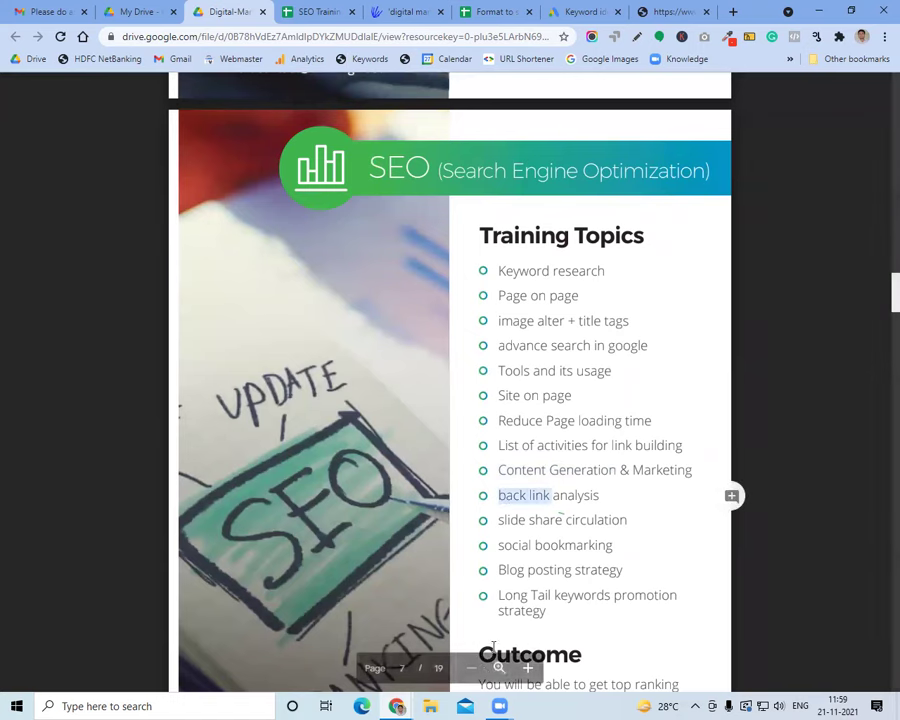
{"action": "left_click", "coordinate": [858, 38]}
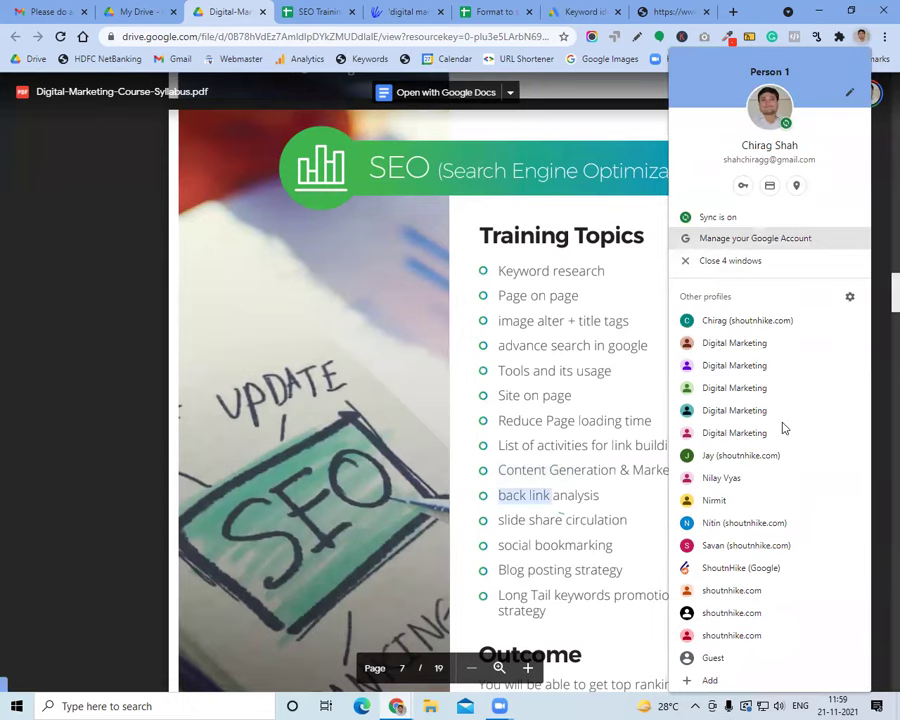
Open ahrefs.com in a new window under another Chrome profile
{"action": "left_click", "coordinate": [729, 568]}
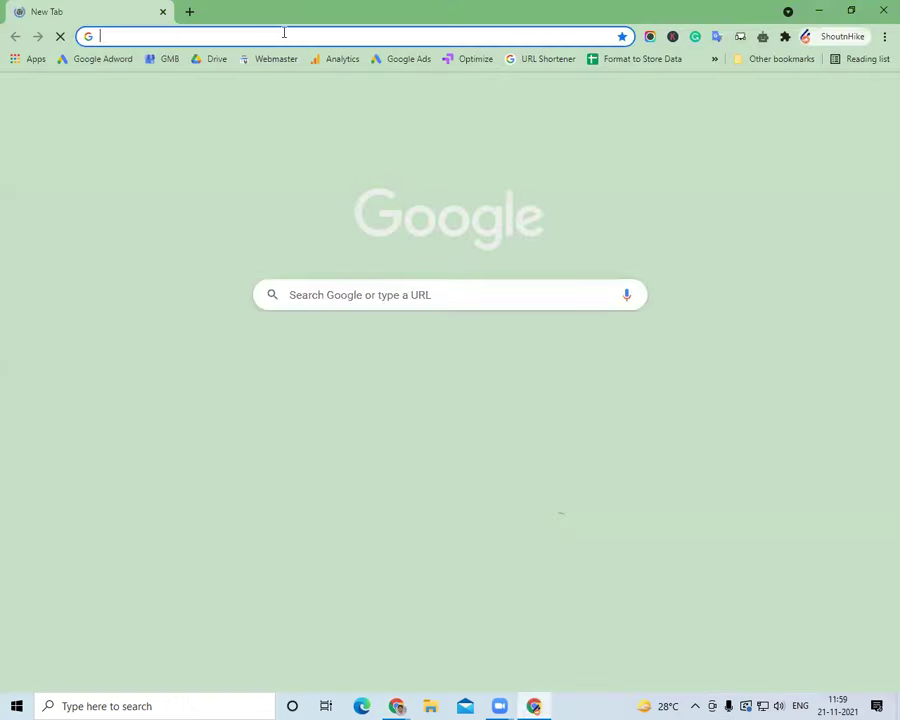
{"action": "left_click", "coordinate": [284, 34]}
{"action": "type", "text": "ah"}
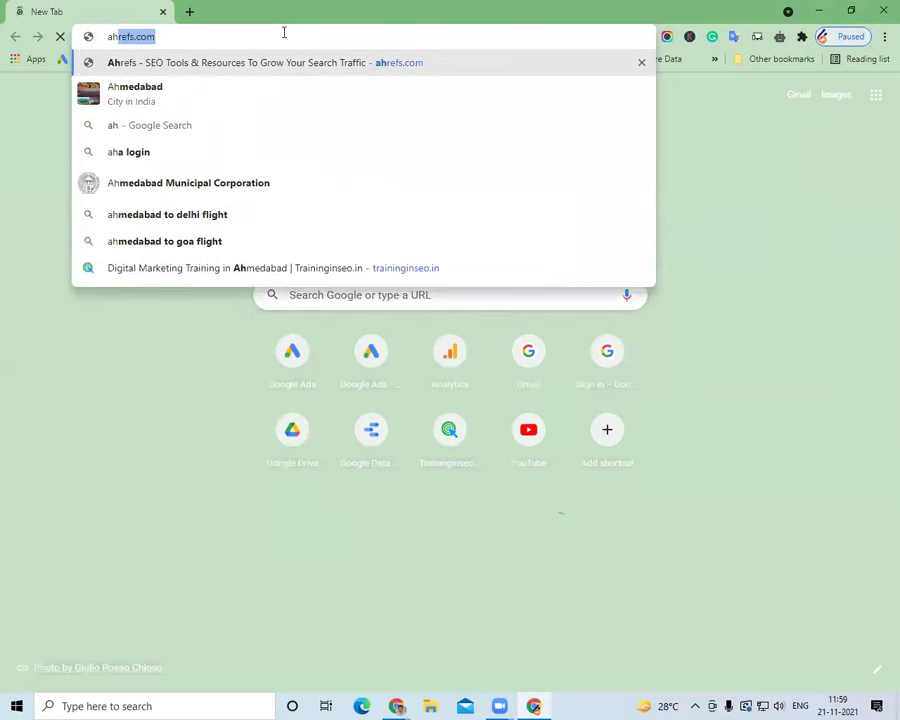
{"action": "key", "text": "Return"}
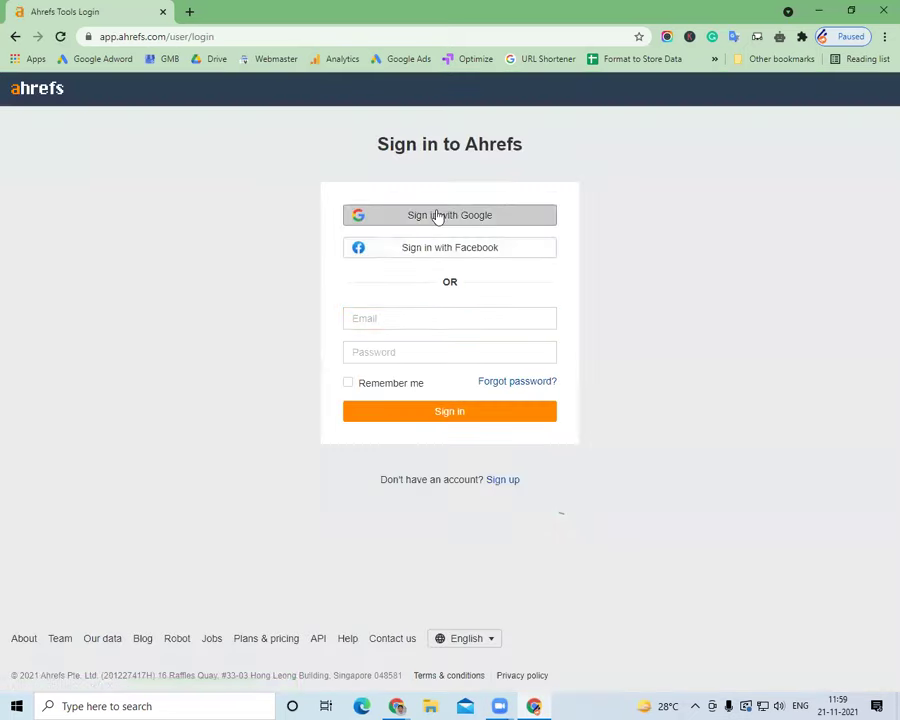
Try signing in to Ahrefs with the saved Google account, abandoning it at 2-step verification
{"action": "left_click", "coordinate": [437, 215]}
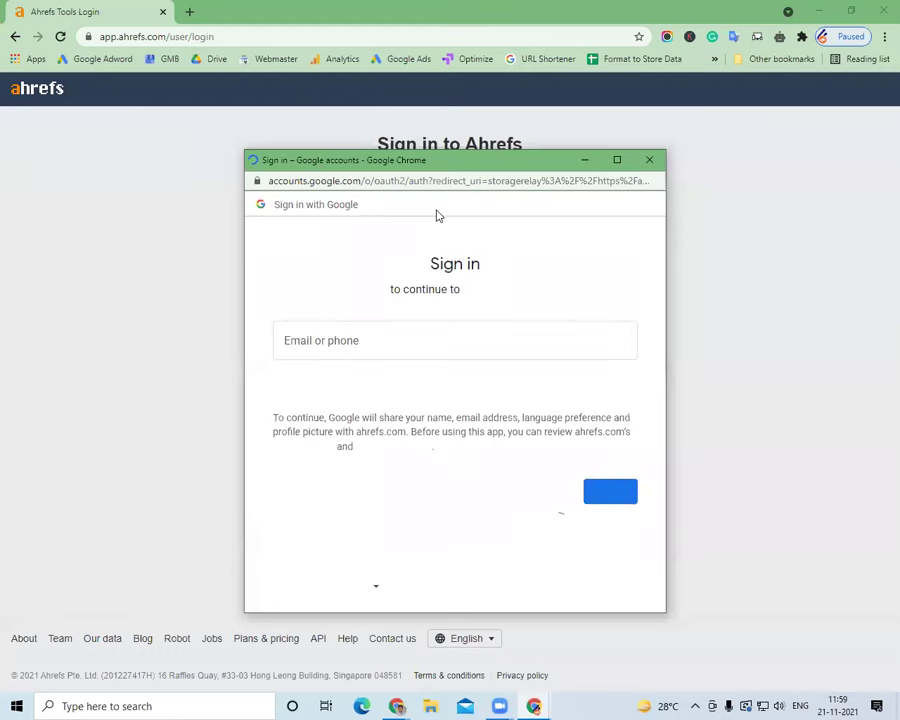
{"action": "triple_click", "coordinate": [436, 344]}
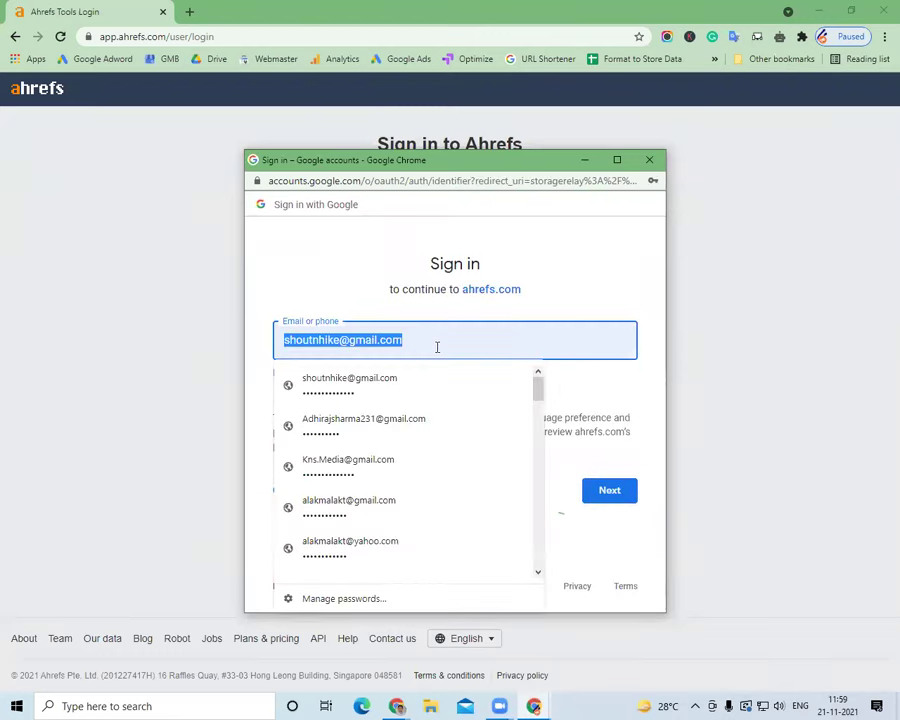
{"action": "type", "text": "in"}
{"action": "key", "text": "Down"}
{"action": "key", "text": "Return"}
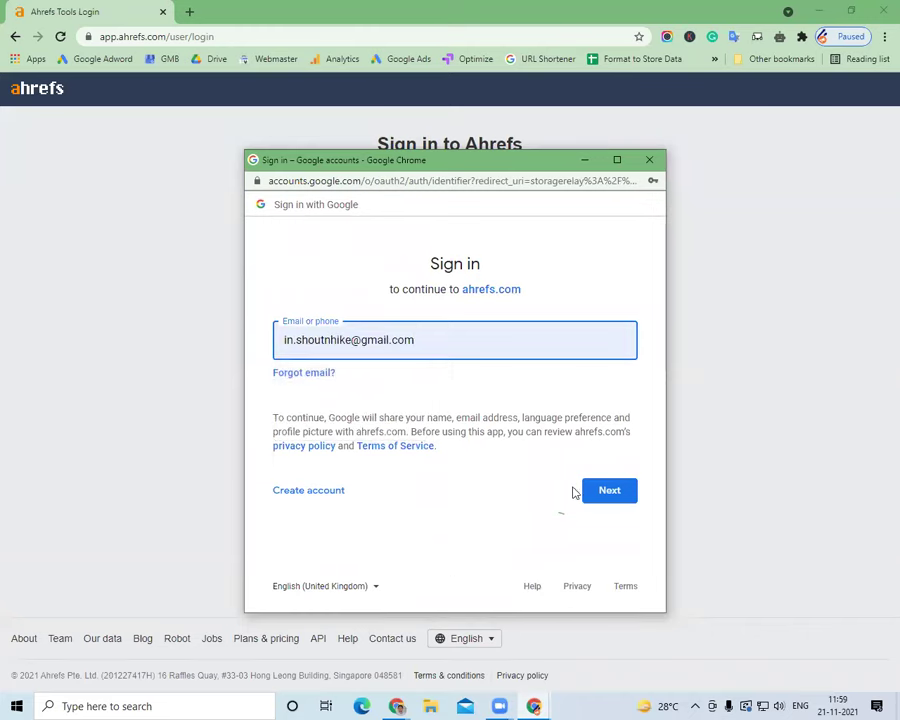
{"action": "left_click", "coordinate": [601, 488]}
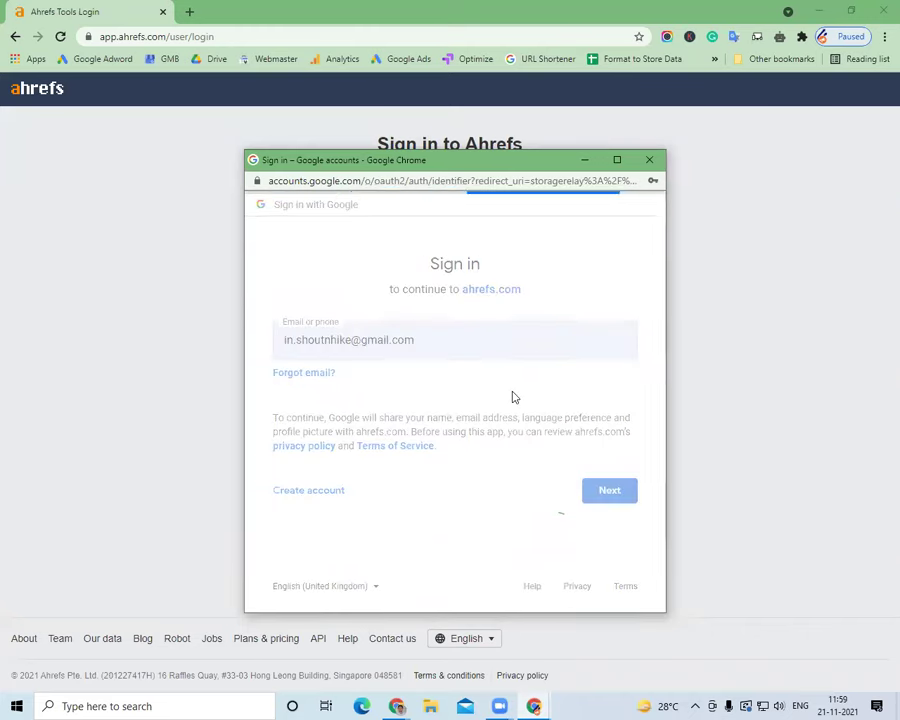
{"action": "left_click", "coordinate": [610, 514]}
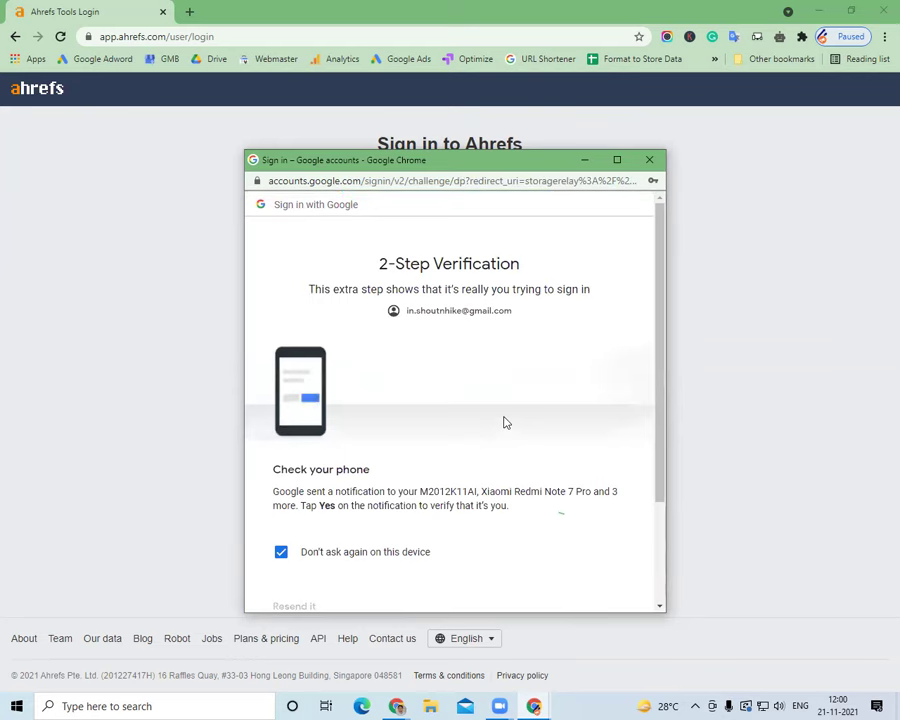
{"action": "scroll", "coordinate": [505, 422], "scroll_direction": "down", "scroll_amount": 3}
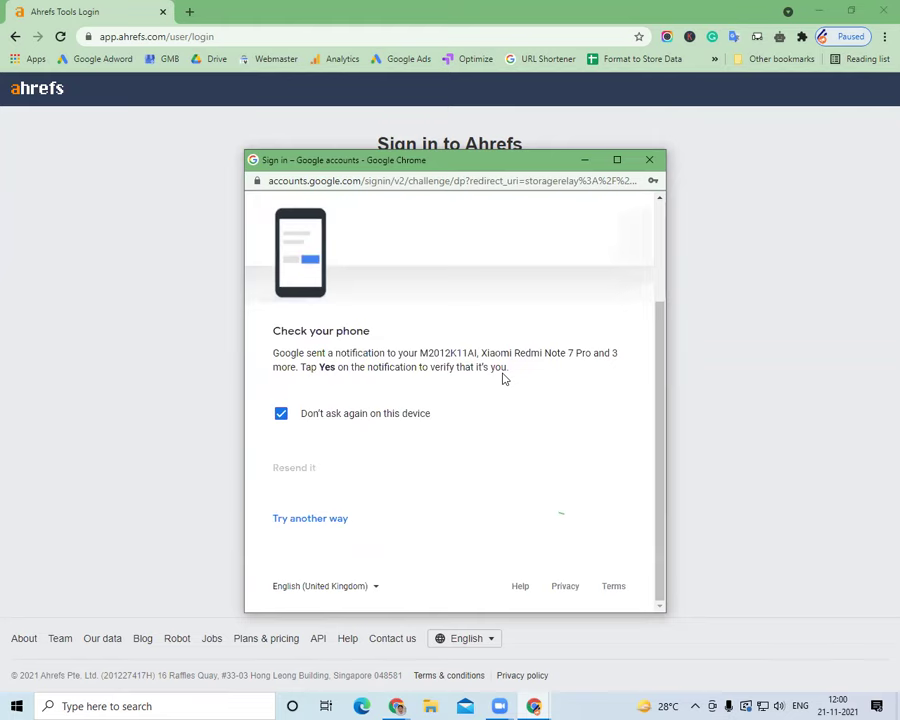
{"action": "left_click", "coordinate": [586, 159]}
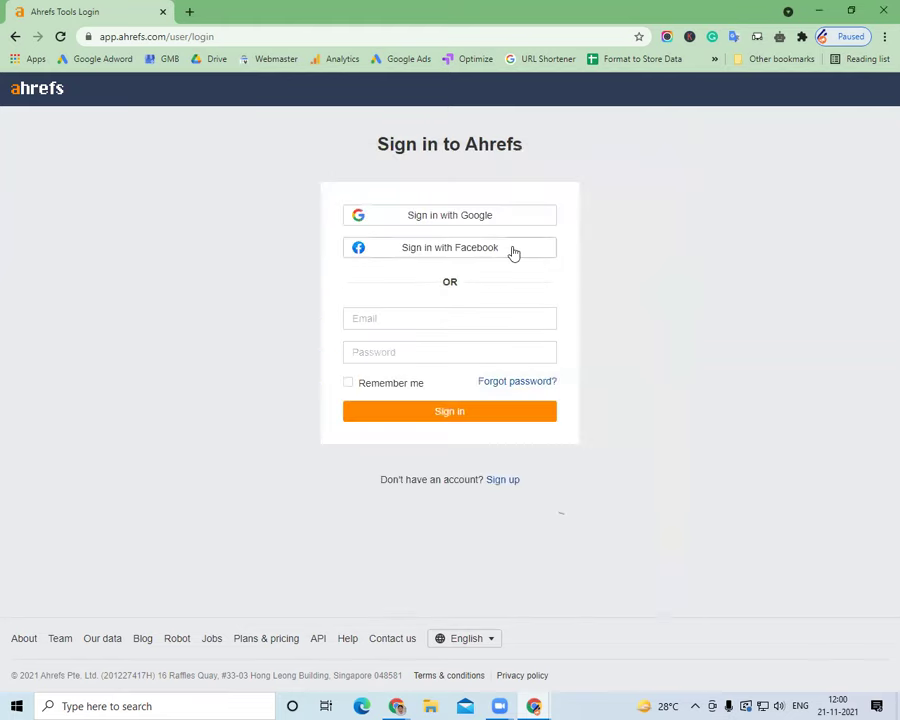
{"action": "left_click", "coordinate": [397, 706]}
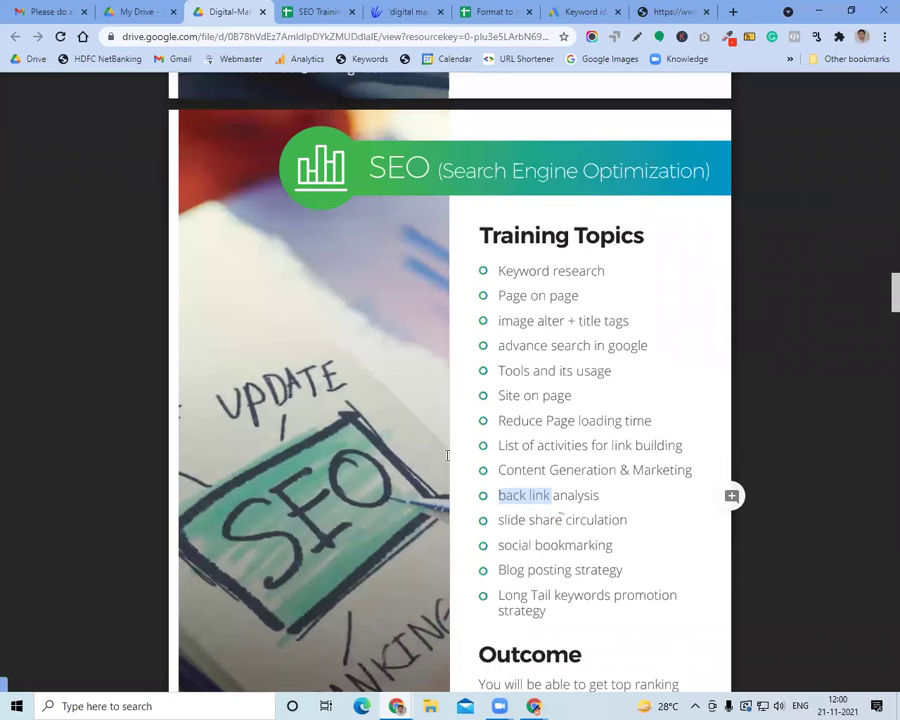
Highlight a few syllabus SEO topics, then scroll on to page 8's Conversion Optimization topics
{"action": "left_click", "coordinate": [536, 492]}
{"action": "double_click", "coordinate": [556, 520]}
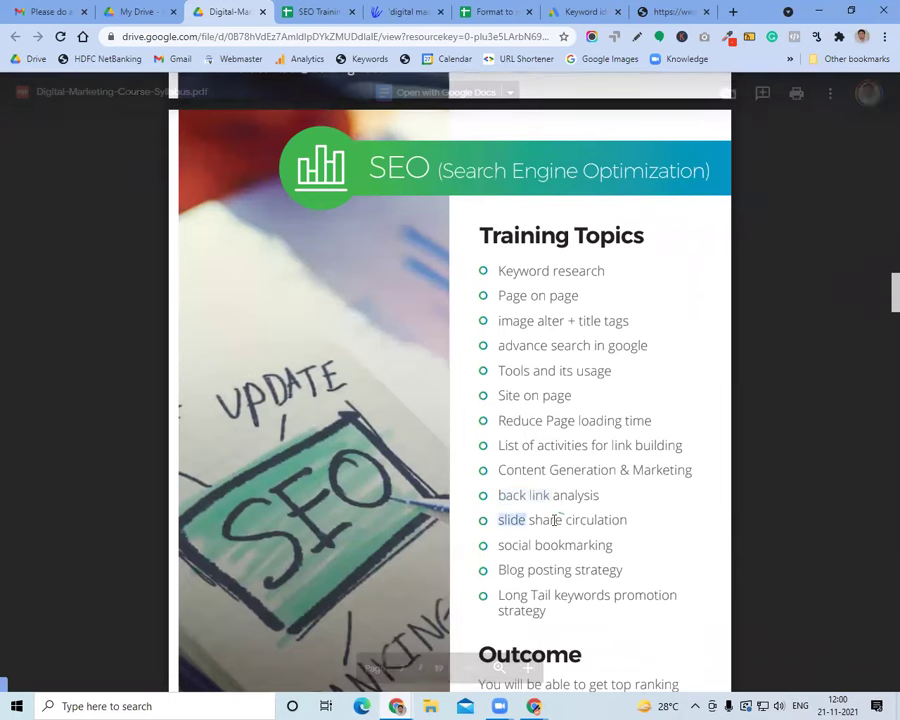
{"action": "left_click", "coordinate": [556, 520]}
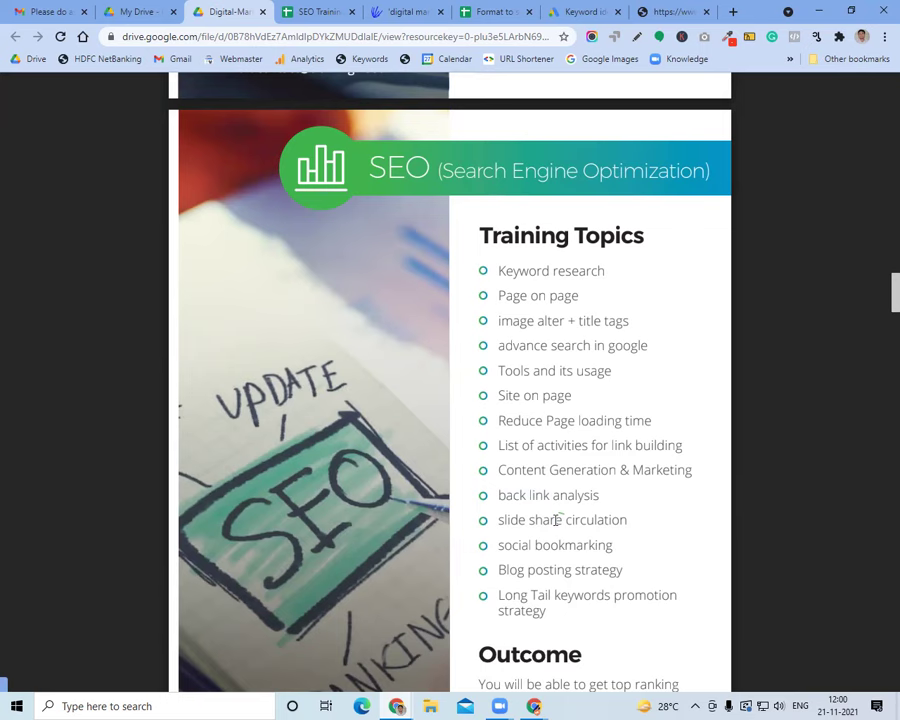
{"action": "scroll", "coordinate": [557, 520], "scroll_direction": "down", "scroll_amount": 2}
{"action": "left_click_drag", "start_coordinate": [498, 430], "coordinate": [572, 429]}
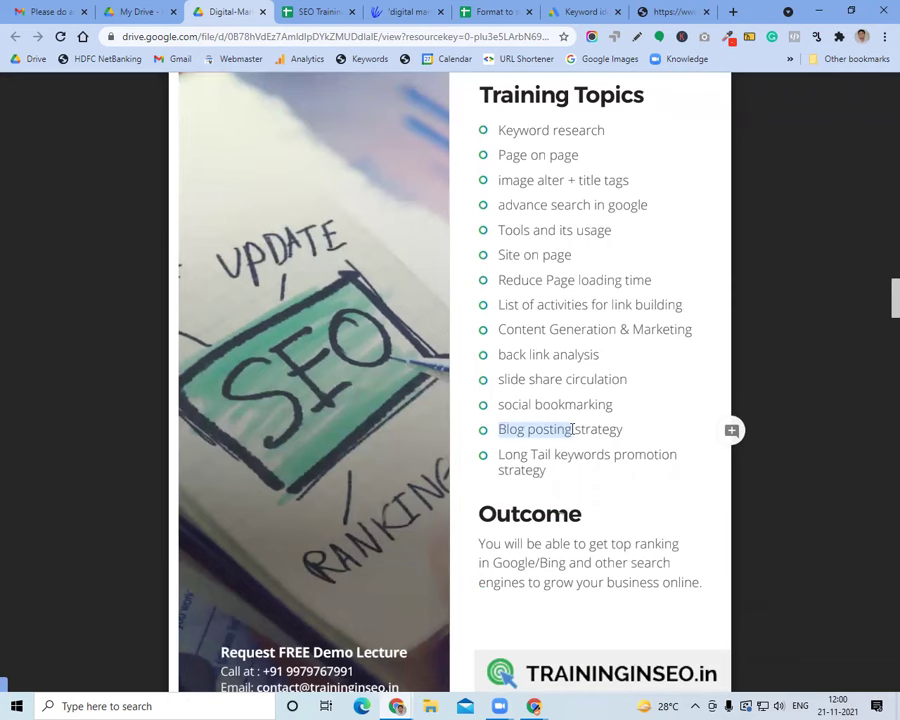
{"action": "scroll", "coordinate": [572, 429], "scroll_direction": "down", "scroll_amount": 4}
{"action": "scroll", "coordinate": [572, 429], "scroll_direction": "down", "scroll_amount": 1}
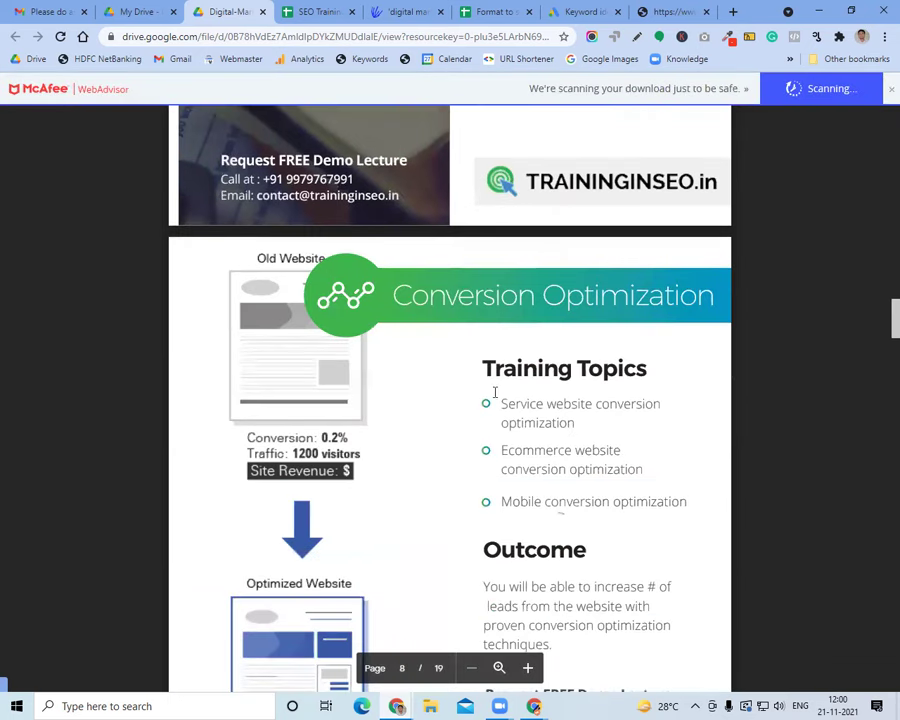
{"action": "left_click_drag", "start_coordinate": [502, 402], "coordinate": [577, 421]}
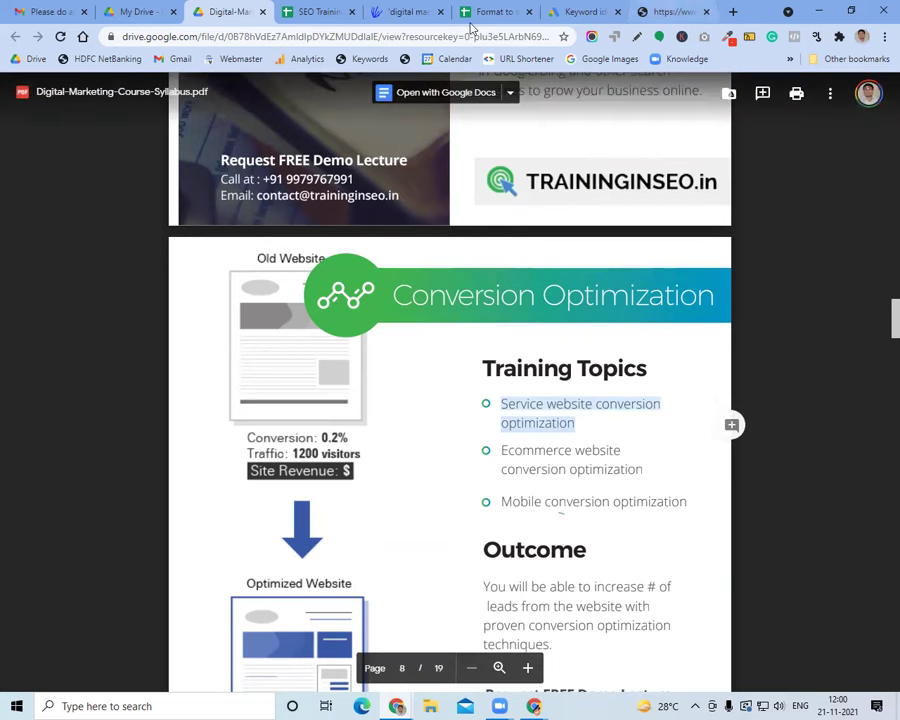
{"action": "left_click", "coordinate": [660, 11]}
Reload traininginseo.in from the address bar as a normal page
{"action": "double_click", "coordinate": [409, 40]}
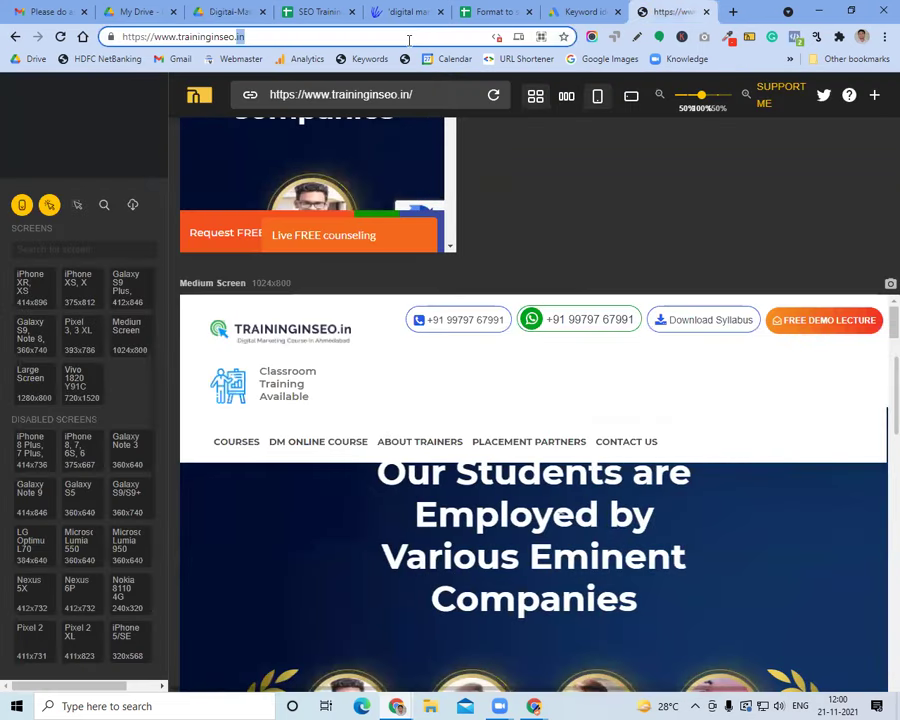
{"action": "key", "text": "Return"}
{"action": "left_click", "coordinate": [409, 40]}
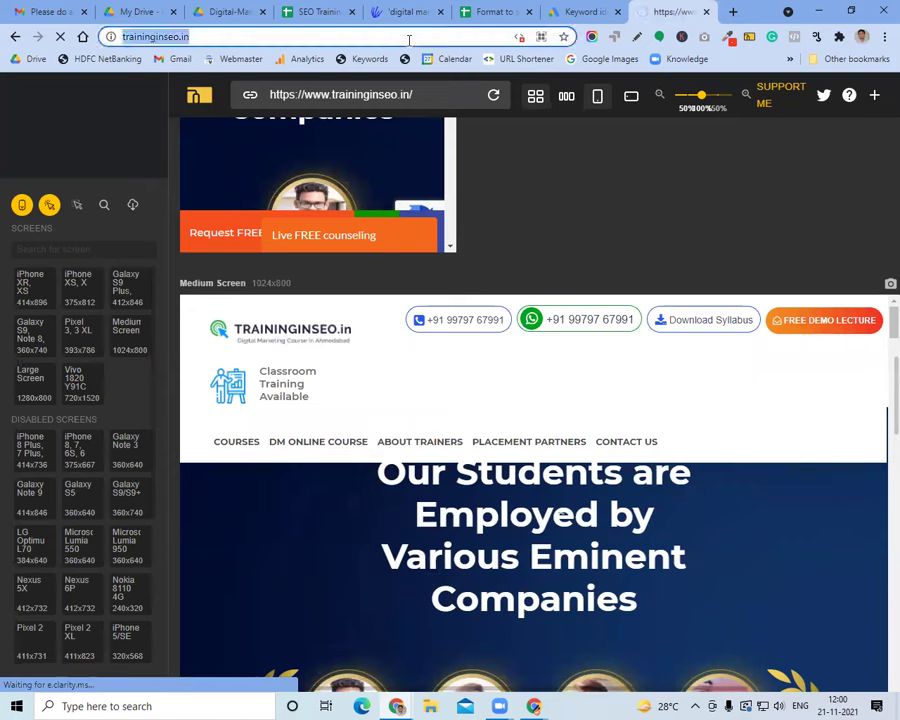
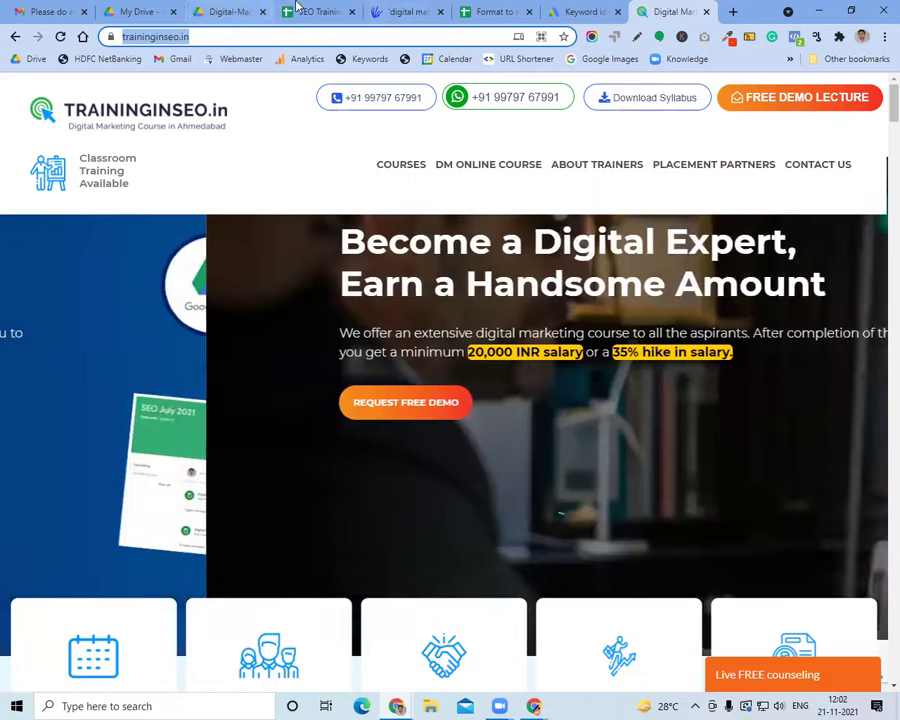
Search the SEO Training Material spreadsheet for 'conversion' and step to the next match
{"action": "left_click", "coordinate": [306, 12]}
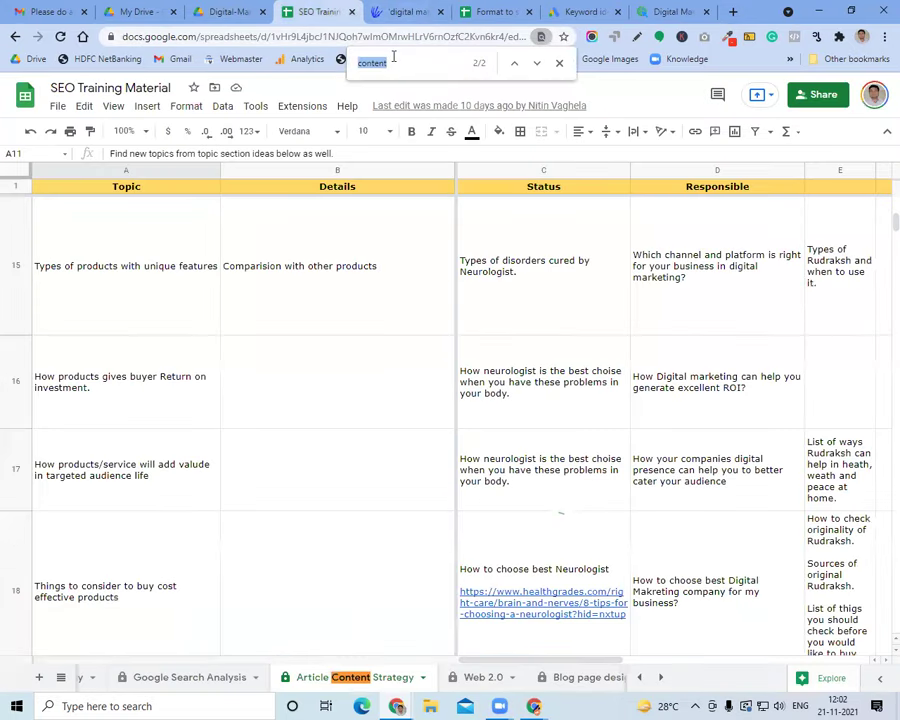
{"action": "type", "text": "conversion"}
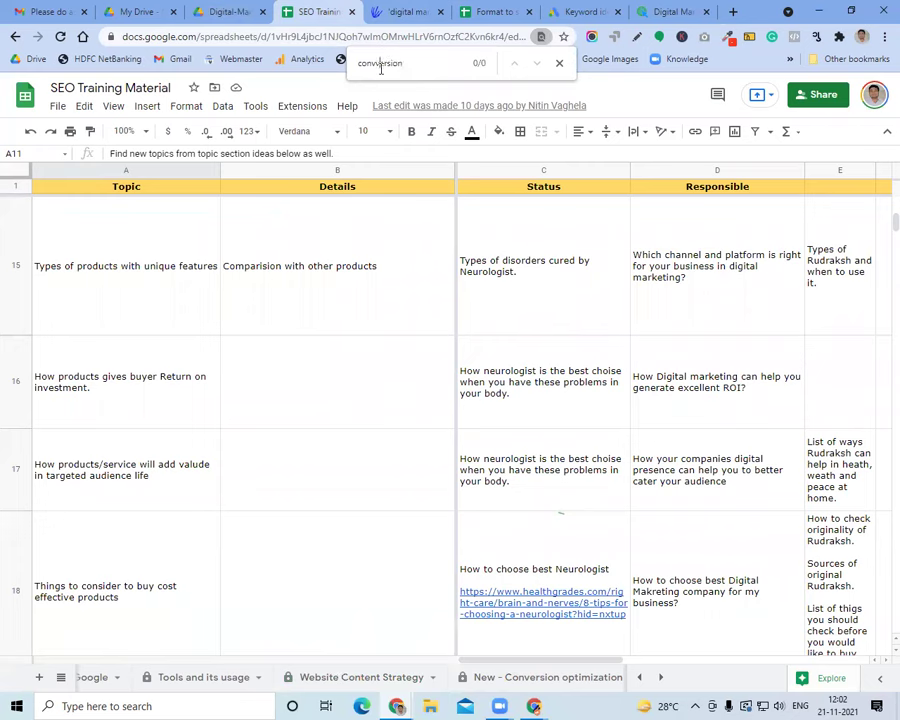
{"action": "key", "text": "Return"}
{"action": "left_click", "coordinate": [536, 63]}
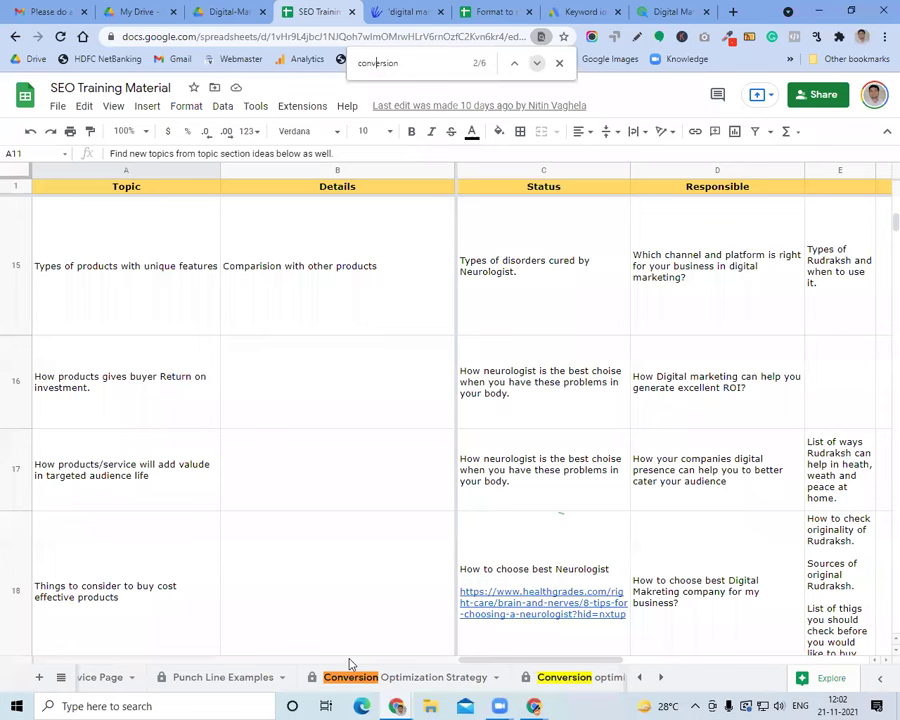
Browse the Conversion Optimization Strategy and Competitor analysis sheets, then open 'New - Conversion optimization Service Page'
{"action": "left_click", "coordinate": [376, 682]}
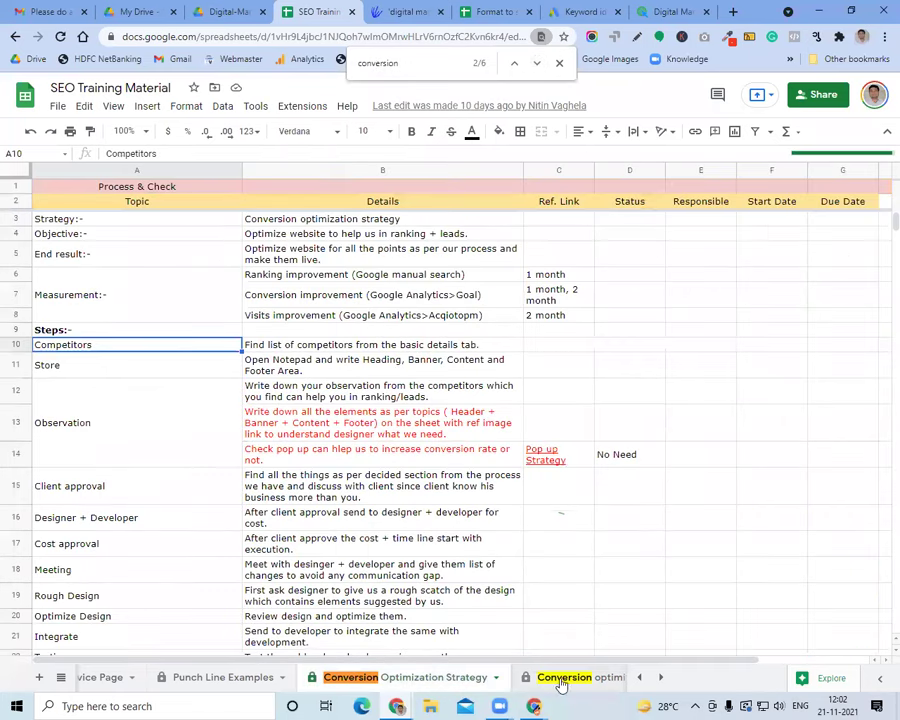
{"action": "left_click", "coordinate": [565, 679]}
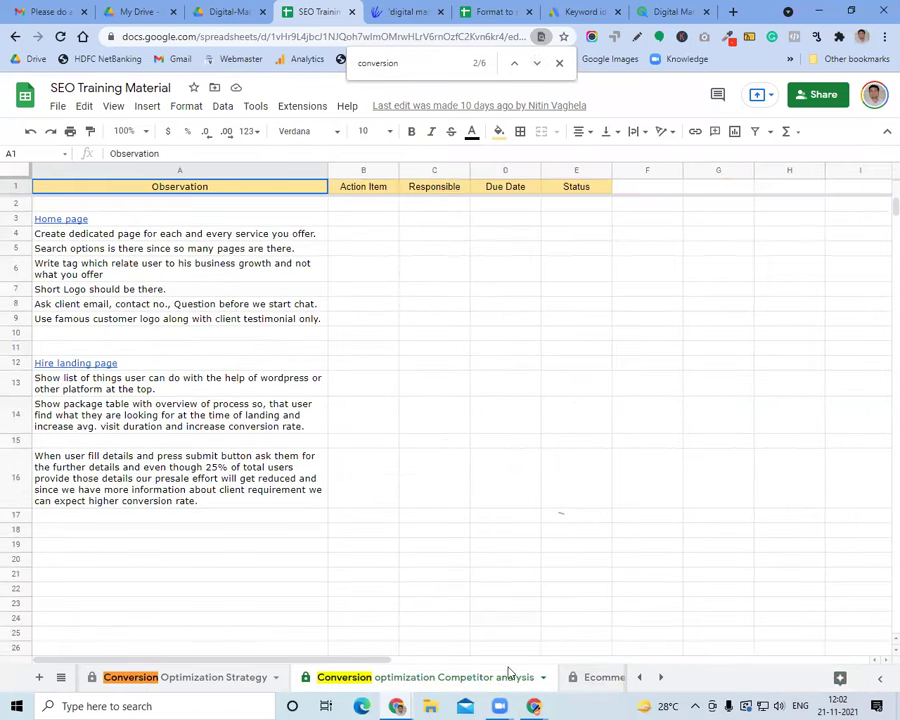
{"action": "left_click", "coordinate": [243, 678]}
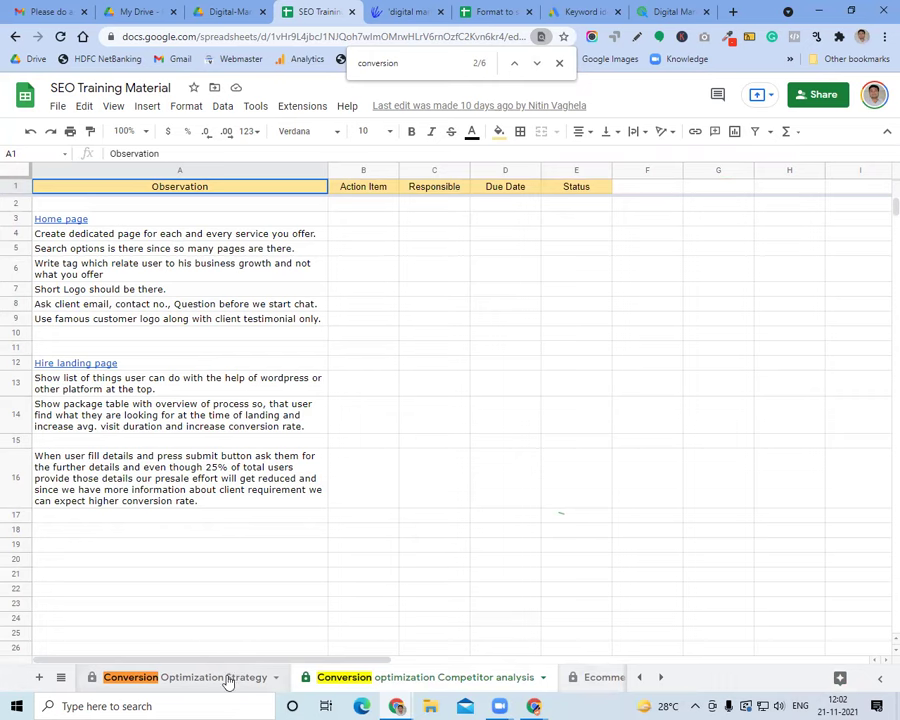
{"action": "scroll", "coordinate": [168, 475], "scroll_direction": "down", "scroll_amount": 5}
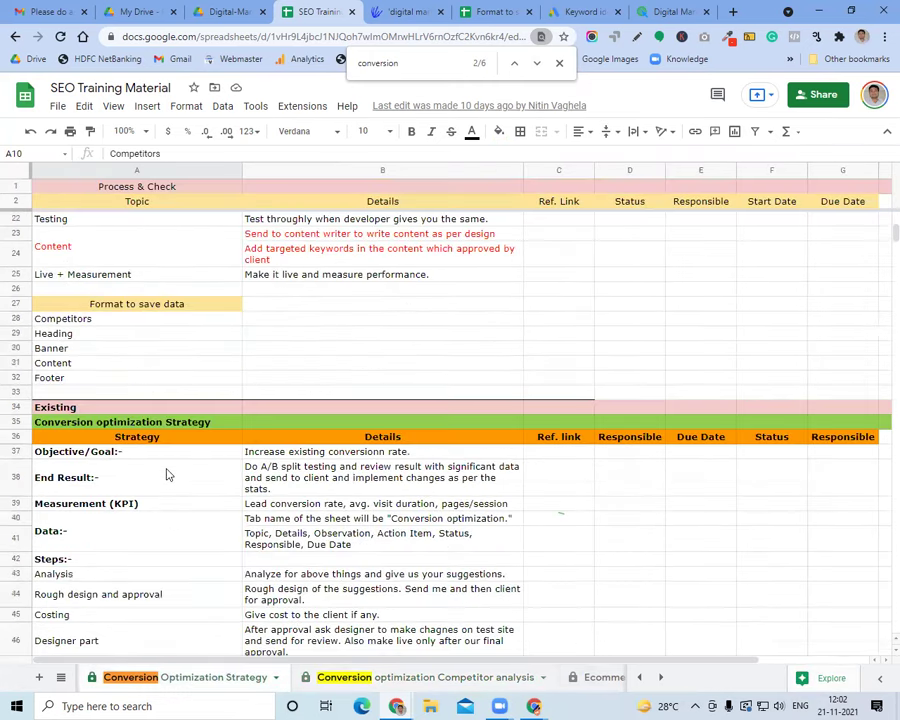
{"action": "scroll", "coordinate": [168, 475], "scroll_direction": "down", "scroll_amount": 3}
{"action": "left_click", "coordinate": [639, 677]}
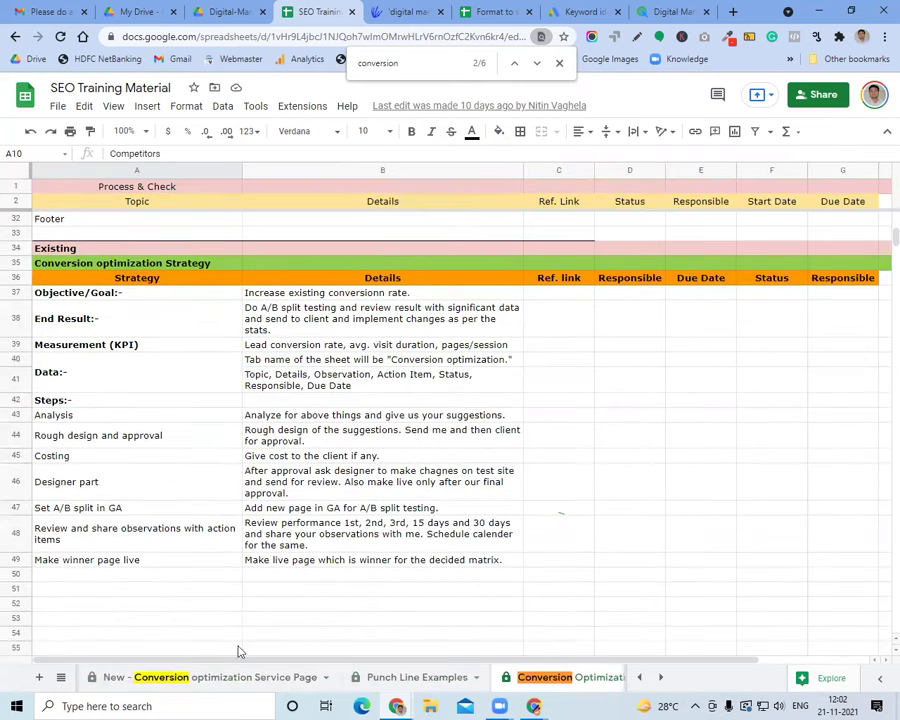
{"action": "left_click", "coordinate": [172, 677]}
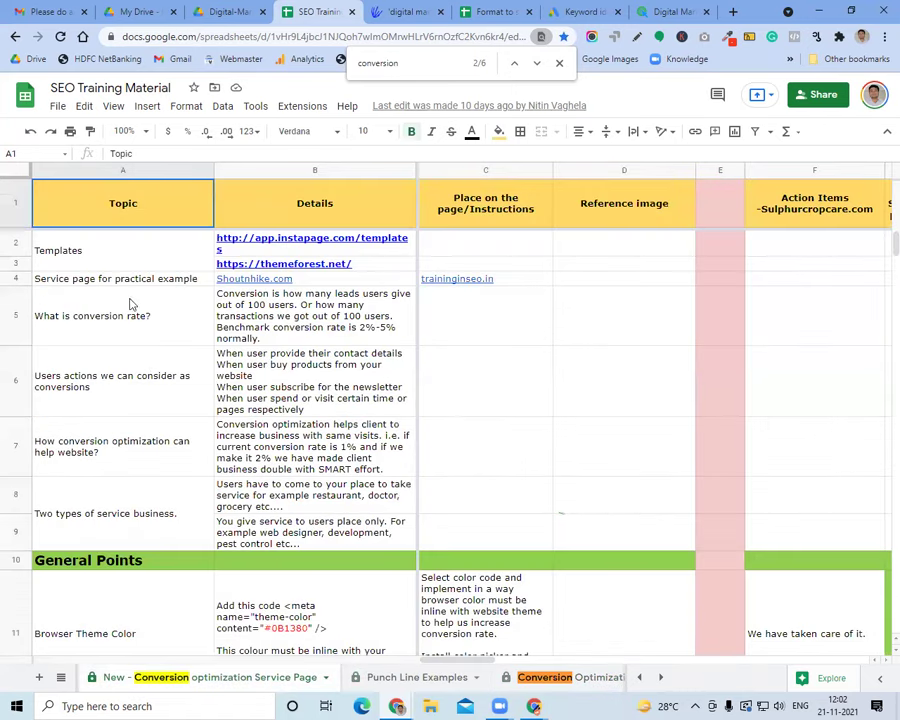
Review the Browser Theme Color, H1 and H2, H3, H4 checklist entries
{"action": "scroll", "coordinate": [100, 260], "scroll_direction": "down", "scroll_amount": 2}
{"action": "left_click", "coordinate": [143, 420]}
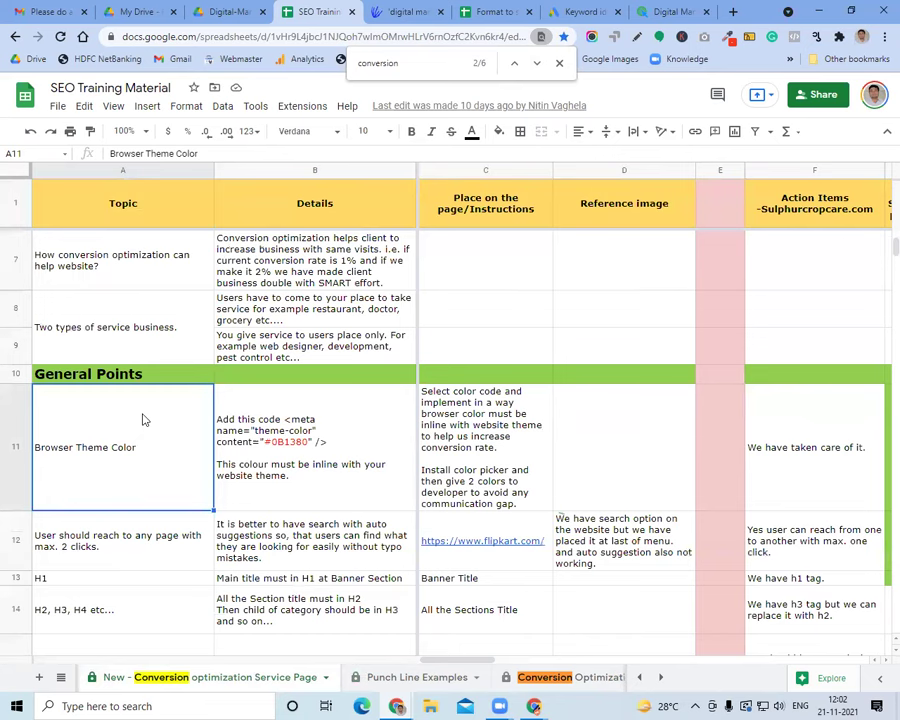
{"action": "scroll", "coordinate": [143, 420], "scroll_direction": "down", "scroll_amount": 1}
{"action": "left_click", "coordinate": [144, 474]}
{"action": "left_click", "coordinate": [144, 422]}
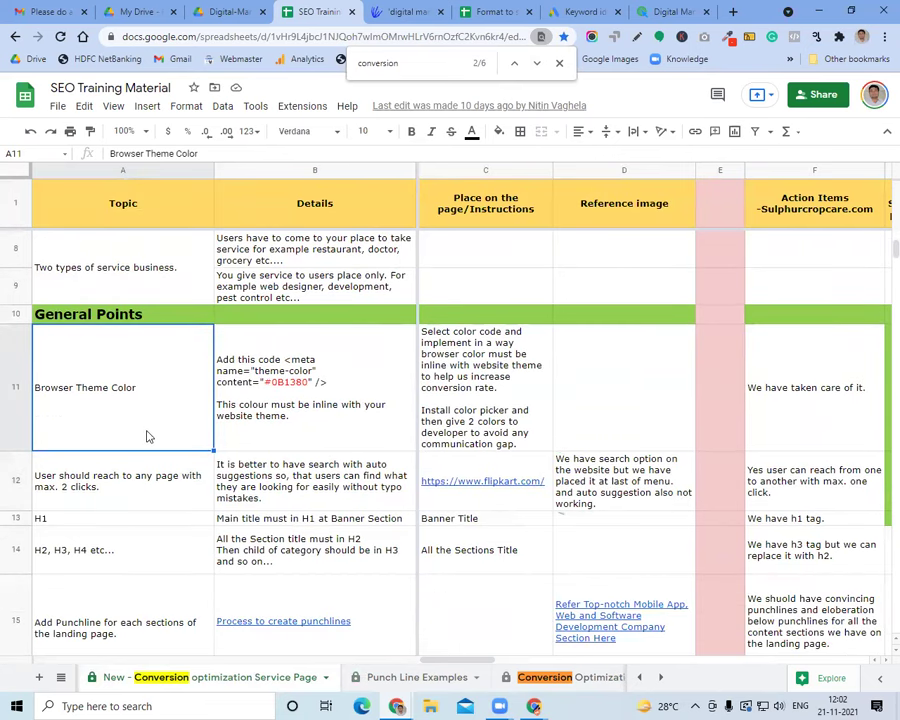
{"action": "left_click", "coordinate": [146, 525]}
{"action": "left_click", "coordinate": [139, 535]}
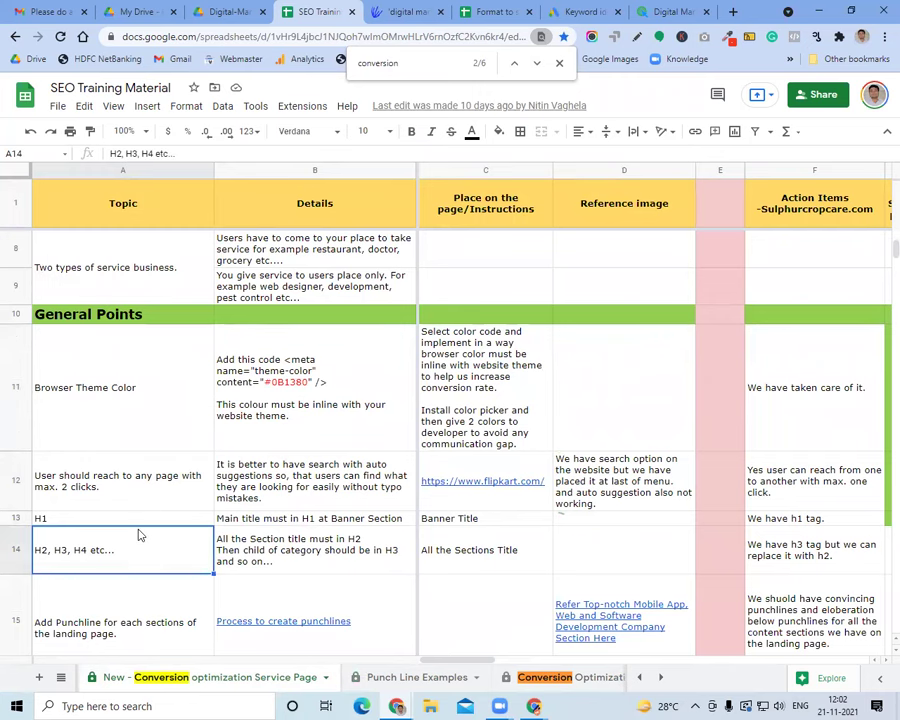
Review the Font Size, Pop up/Loader and Freeze Header in Desktop entries further down
{"action": "scroll", "coordinate": [139, 536], "scroll_direction": "down", "scroll_amount": 5}
{"action": "left_click", "coordinate": [132, 438]}
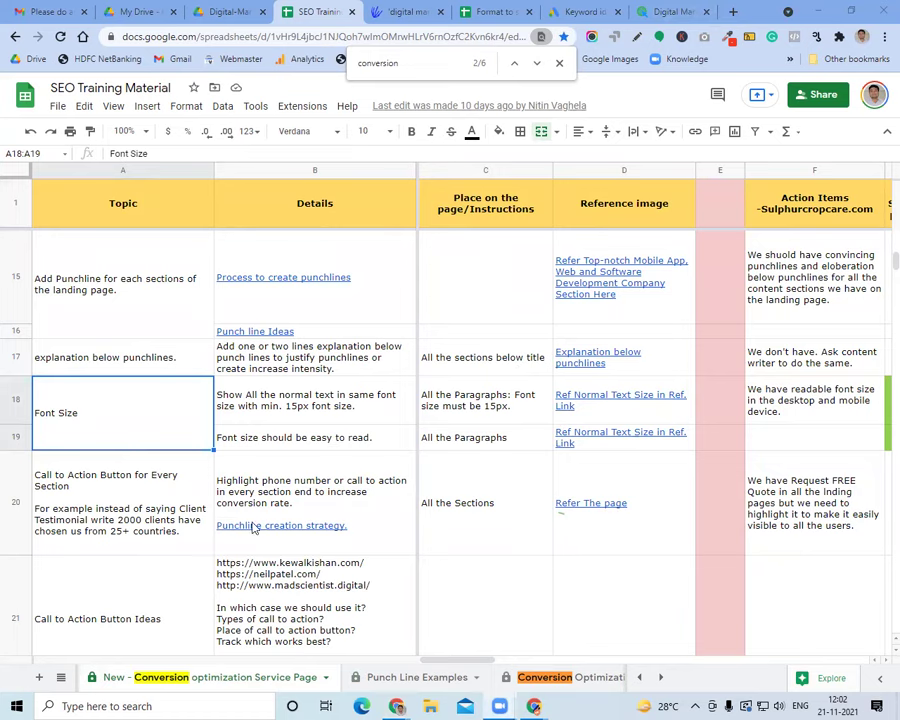
{"action": "scroll", "coordinate": [186, 540], "scroll_direction": "down", "scroll_amount": 3}
{"action": "scroll", "coordinate": [194, 547], "scroll_direction": "down", "scroll_amount": 12}
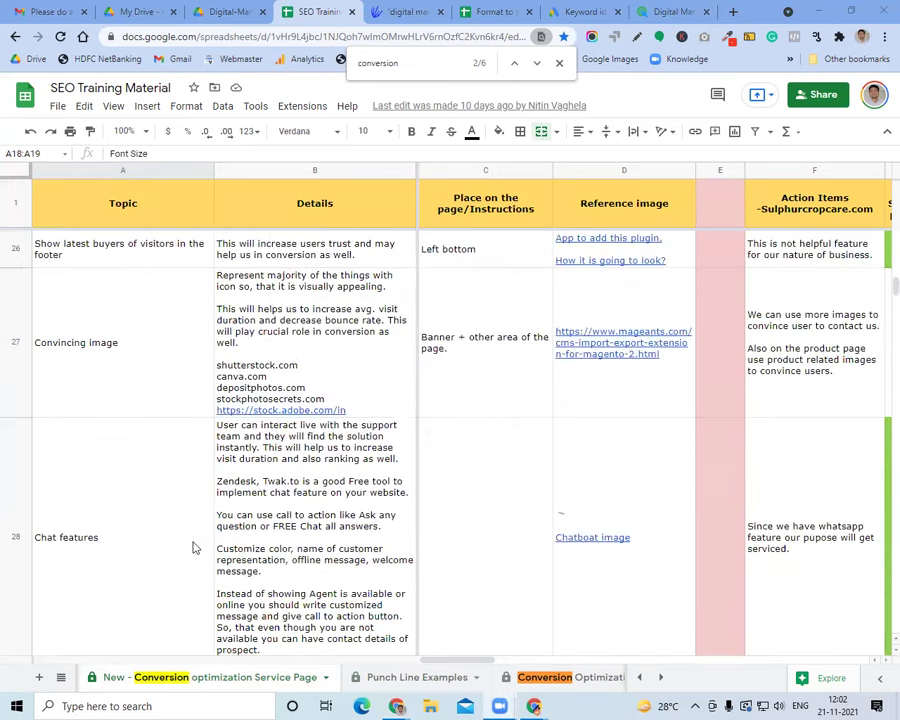
{"action": "left_click", "coordinate": [127, 310]}
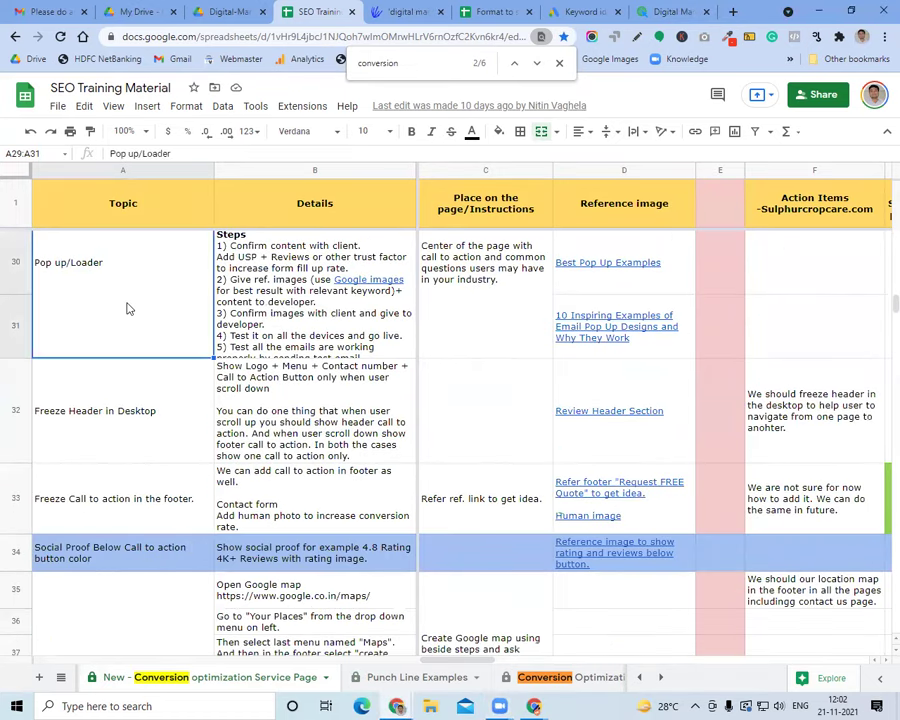
{"action": "left_click", "coordinate": [152, 410]}
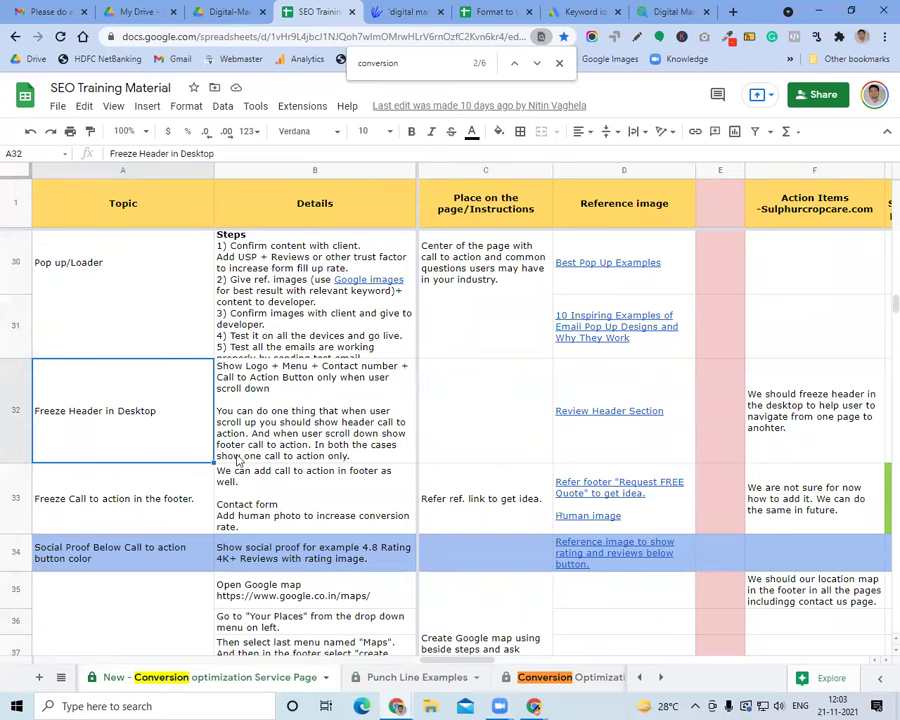
{"action": "scroll", "coordinate": [237, 459], "scroll_direction": "down", "scroll_amount": 5}
{"action": "scroll", "coordinate": [237, 459], "scroll_direction": "down", "scroll_amount": 6}
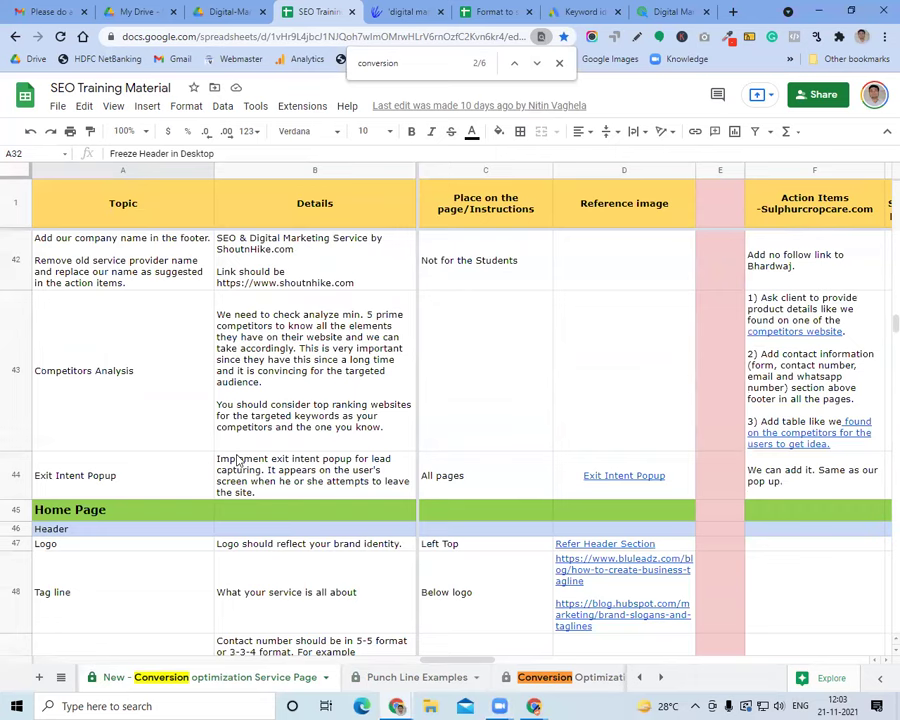
Close the 'conversion' search and review the Tag line entry and its description
{"action": "left_click", "coordinate": [559, 62]}
{"action": "left_click", "coordinate": [247, 396]}
{"action": "left_click", "coordinate": [104, 396]}
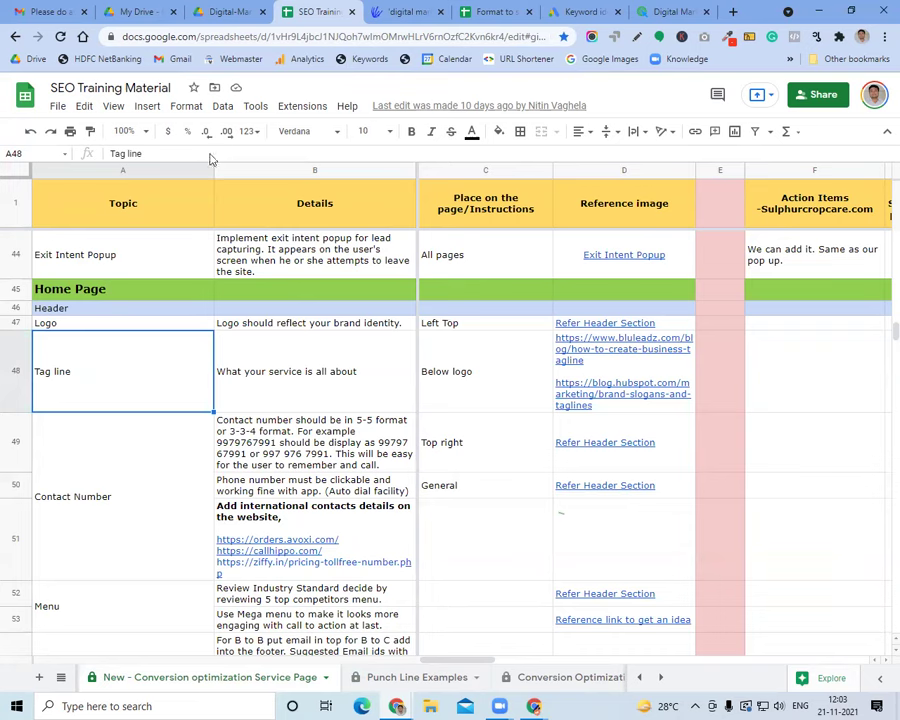
{"action": "left_click", "coordinate": [240, 387]}
{"action": "left_click", "coordinate": [170, 388]}
Switch to the syllabus PDF and scroll to page 10, the Google Analytics topics
{"action": "key", "text": "ctrl+shift+Tab"}
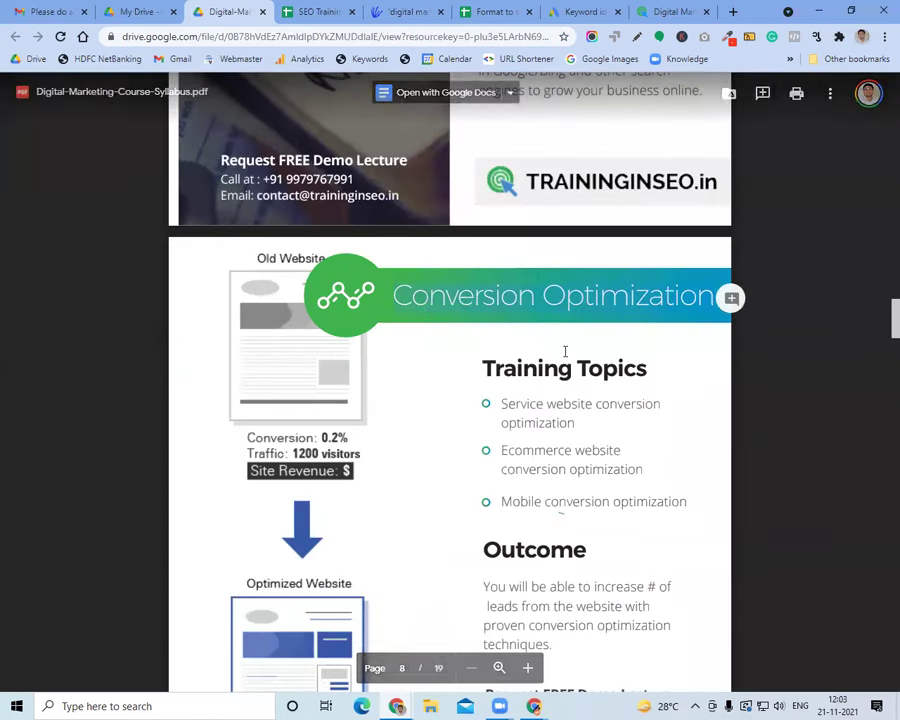
{"action": "scroll", "coordinate": [470, 340], "scroll_direction": "down", "scroll_amount": 6}
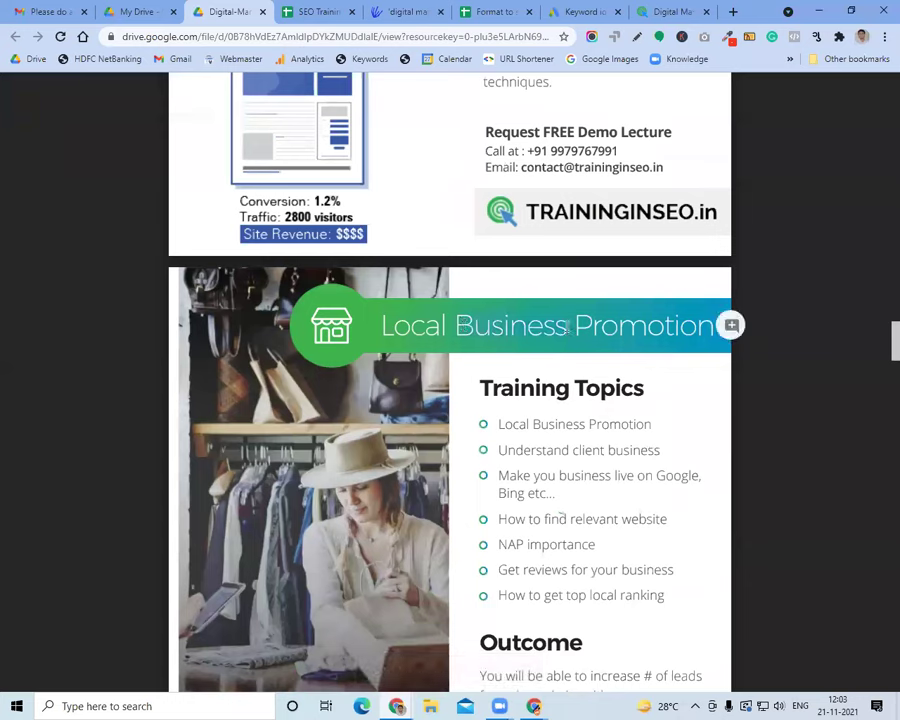
{"action": "scroll", "coordinate": [590, 412], "scroll_direction": "down", "scroll_amount": 5}
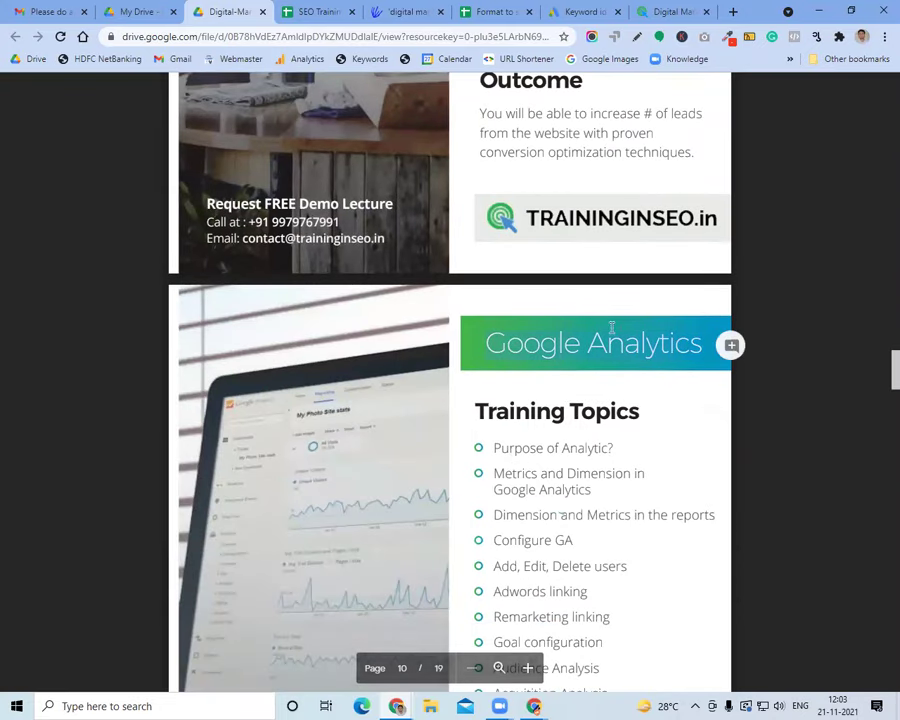
{"action": "left_click", "coordinate": [585, 11]}
Load Google Analytics via 'google ana' in the Keyword Planner tab and dismiss the permissions message
{"action": "left_click", "coordinate": [444, 38]}
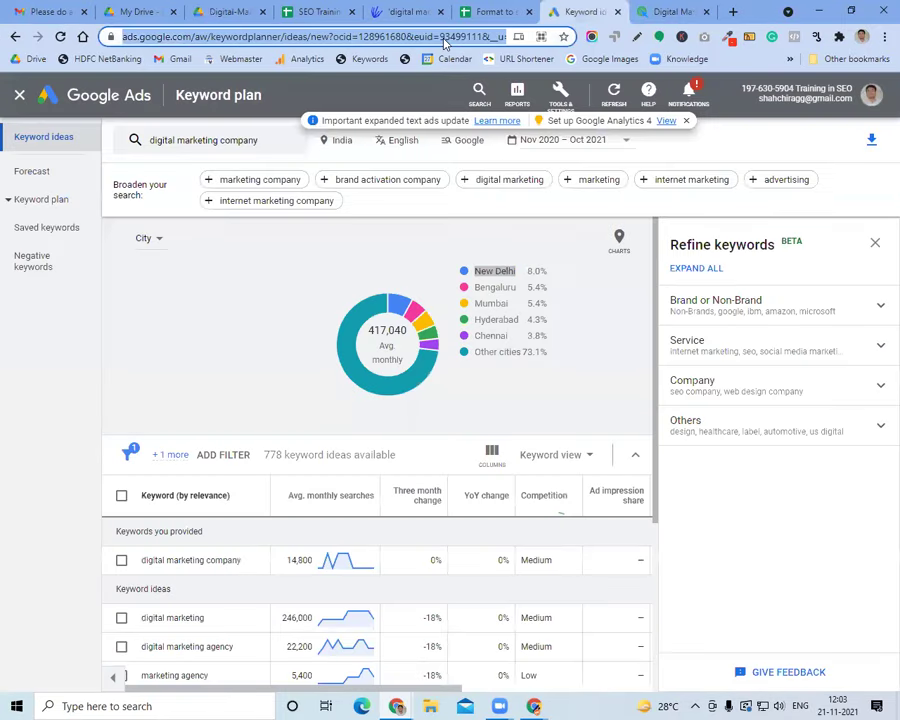
{"action": "type", "text": "google"}
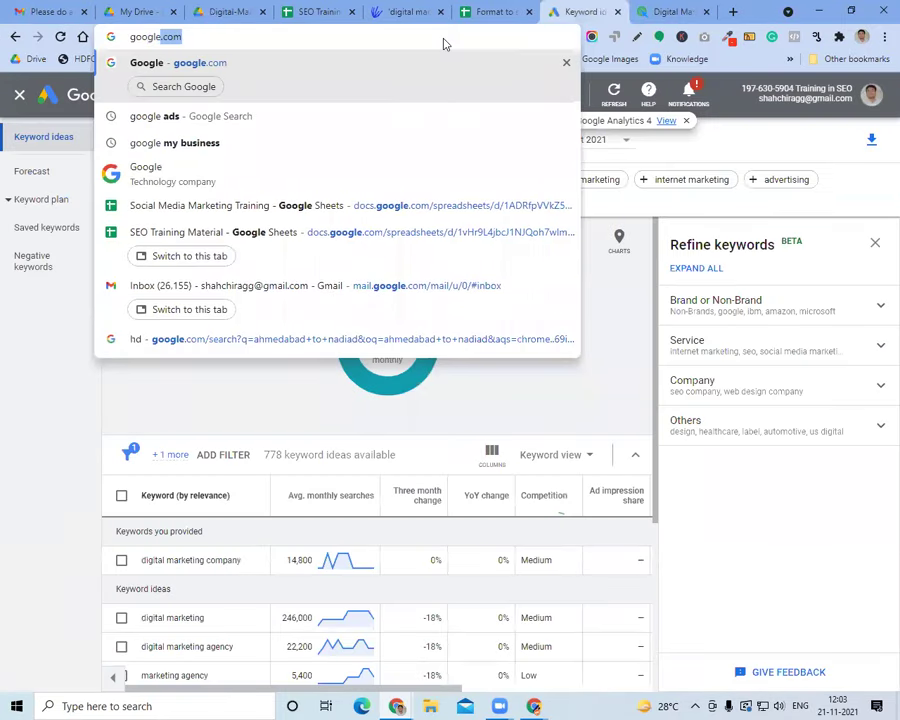
{"action": "type", "text": " ana"}
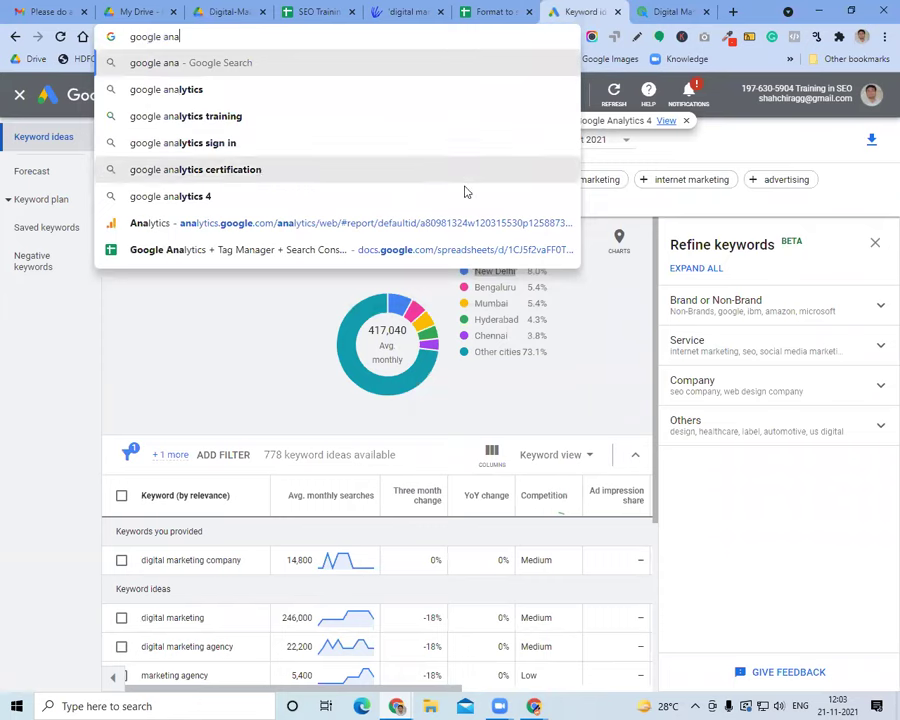
{"action": "left_click", "coordinate": [466, 223]}
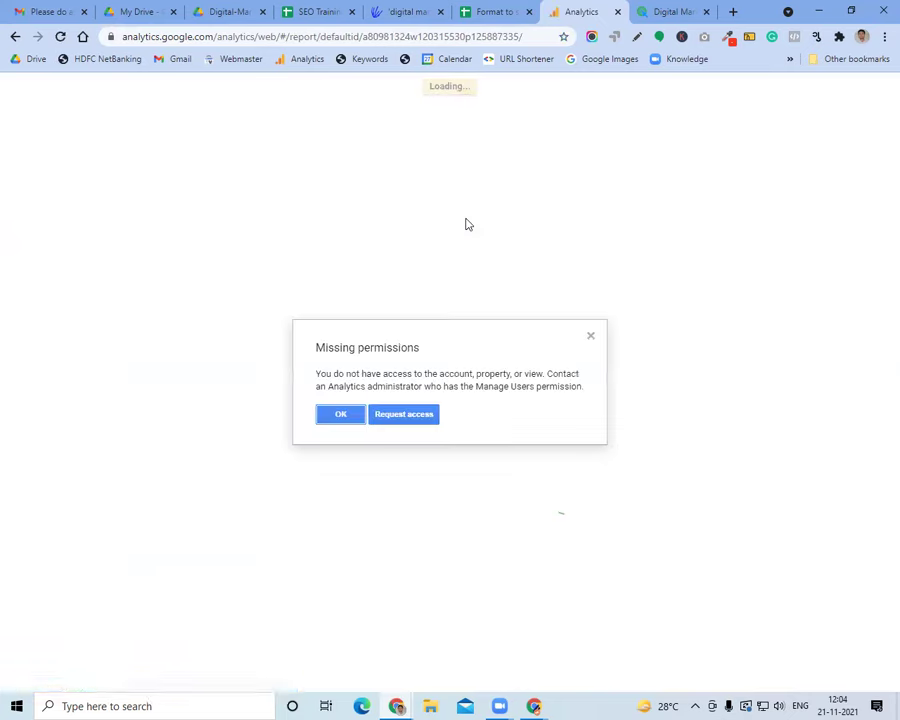
{"action": "left_click", "coordinate": [328, 417]}
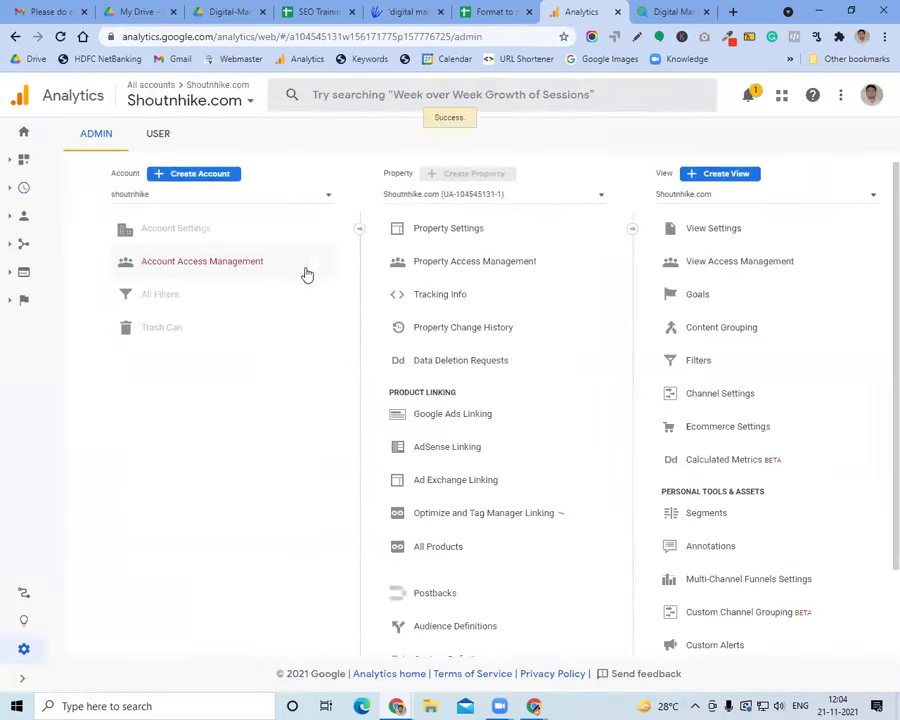
Search the account picker for 'trai' and open the training in seo view
{"action": "left_click", "coordinate": [248, 100]}
{"action": "left_click", "coordinate": [352, 97]}
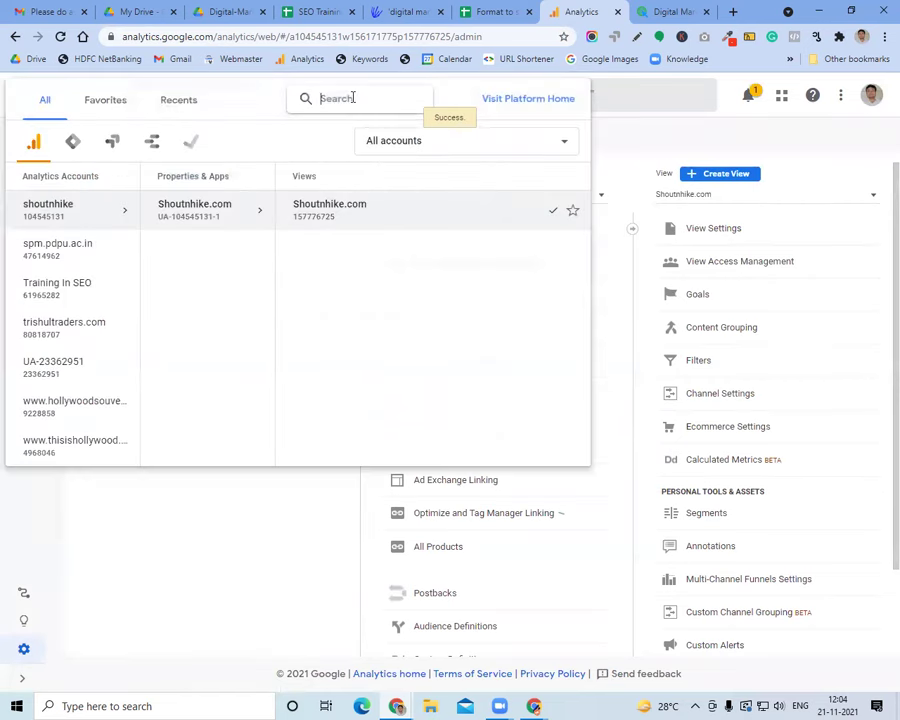
{"action": "type", "text": "training"}
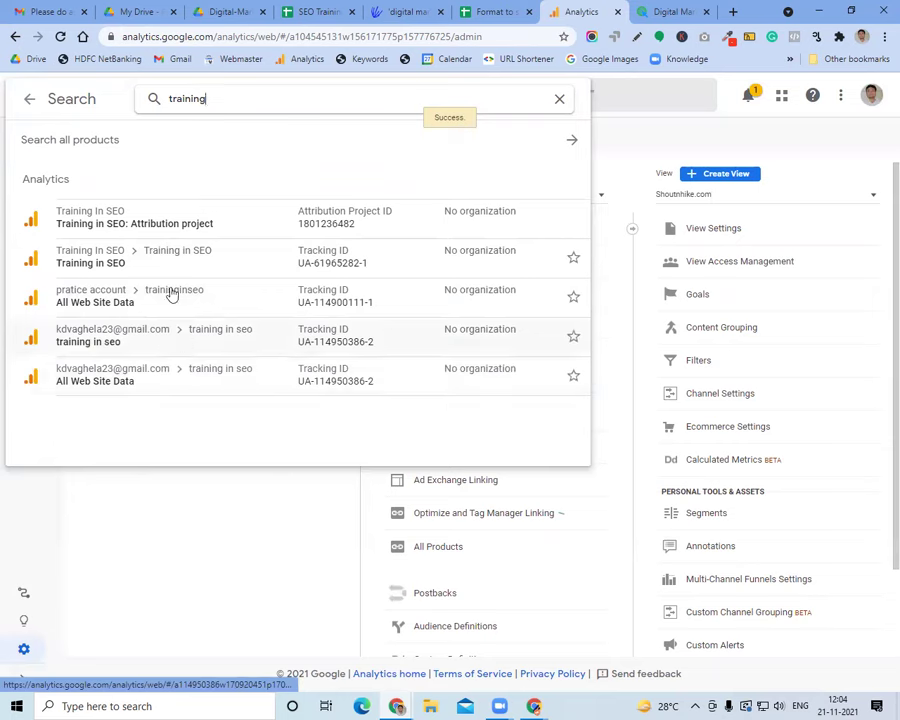
{"action": "left_click", "coordinate": [191, 352]}
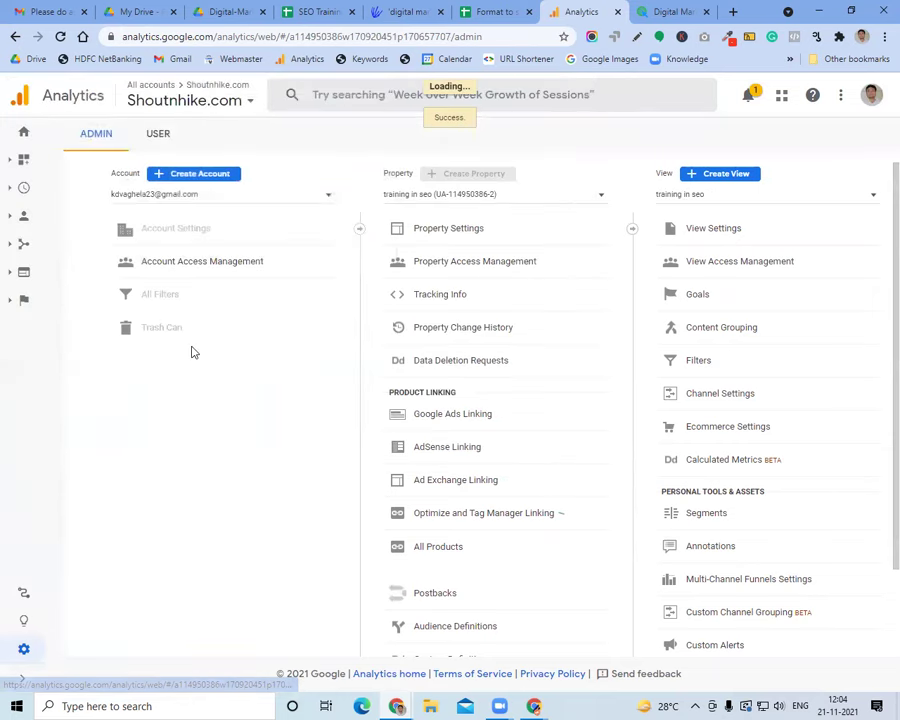
Open the Audience > Geo > Location report
{"action": "left_click", "coordinate": [24, 243]}
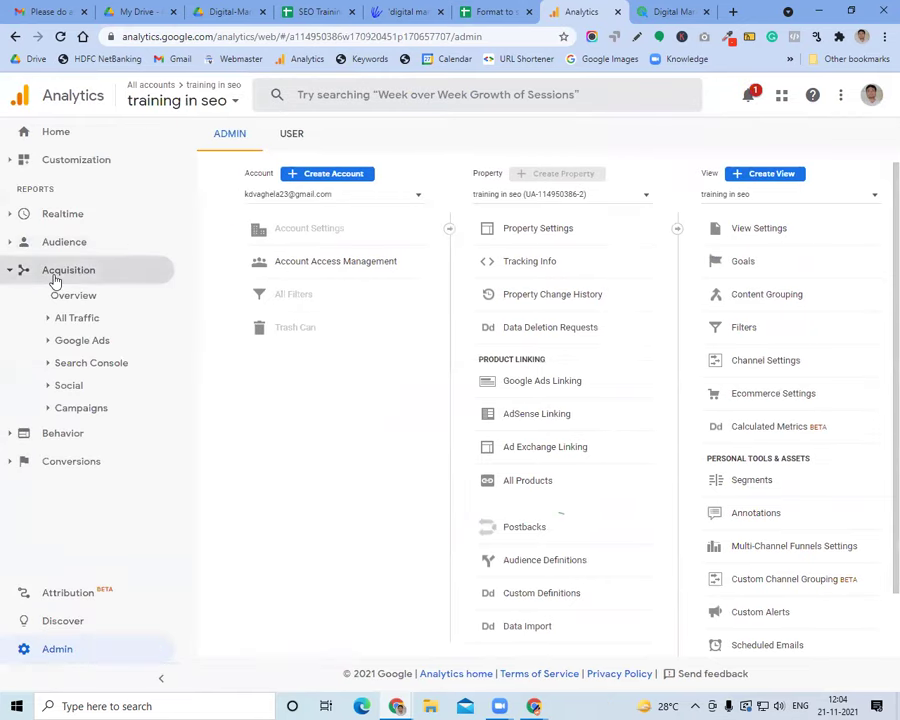
{"action": "left_click", "coordinate": [54, 245]}
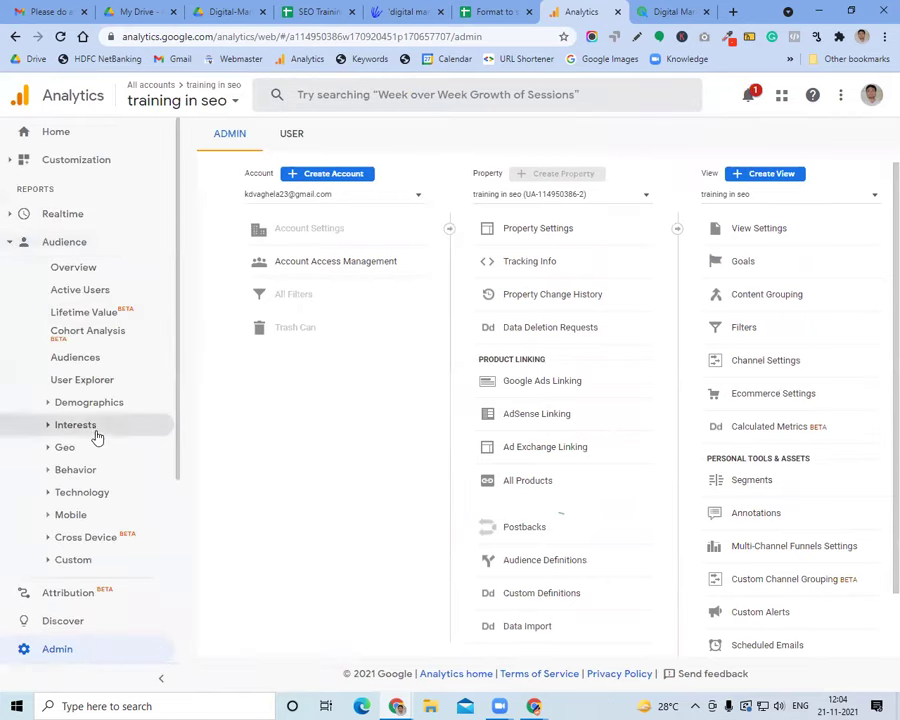
{"action": "scroll", "coordinate": [110, 433], "scroll_direction": "down", "scroll_amount": 2}
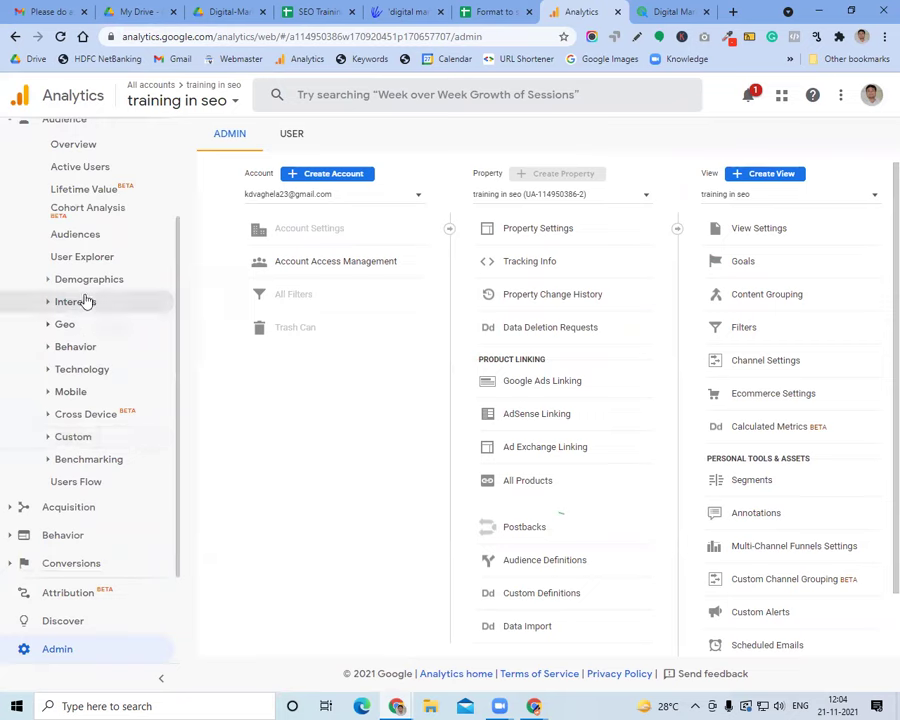
{"action": "left_click", "coordinate": [86, 331]}
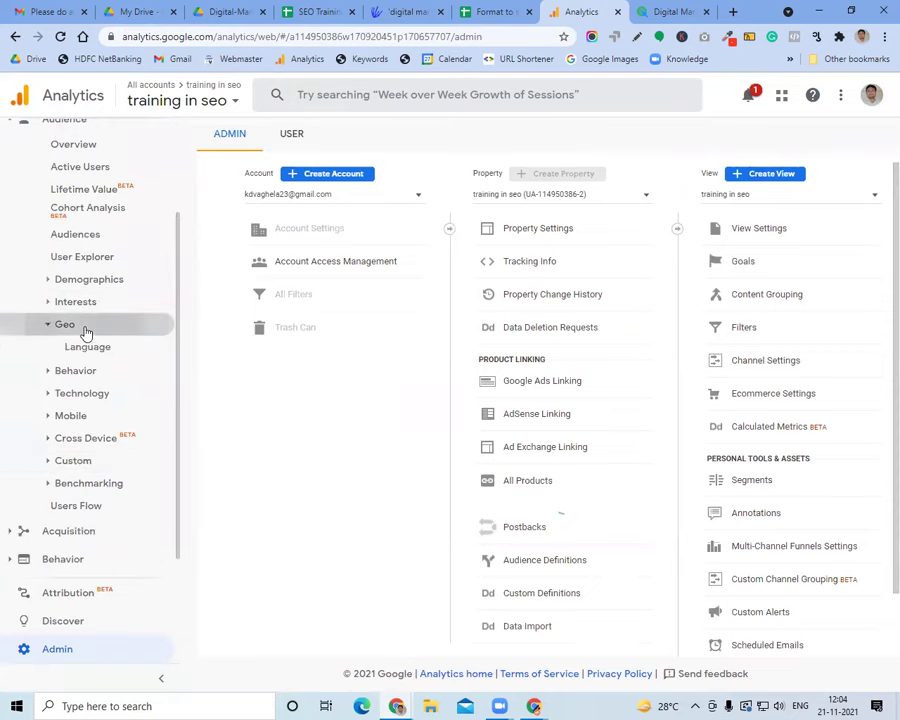
{"action": "left_click", "coordinate": [89, 370]}
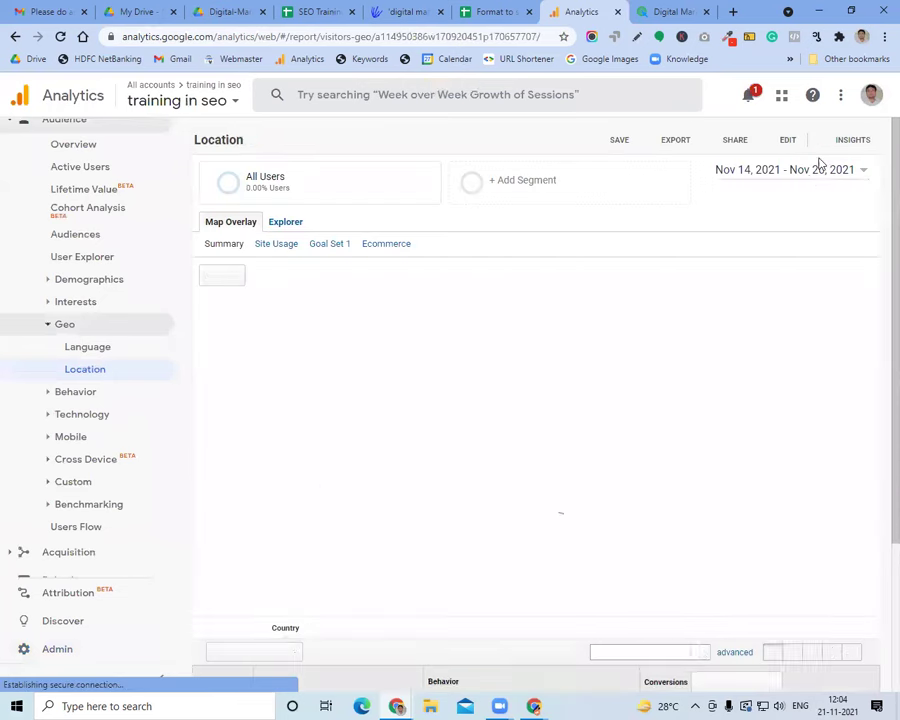
Set the report date range to Sep 1 – Nov 20, 2021
{"action": "left_click", "coordinate": [806, 176]}
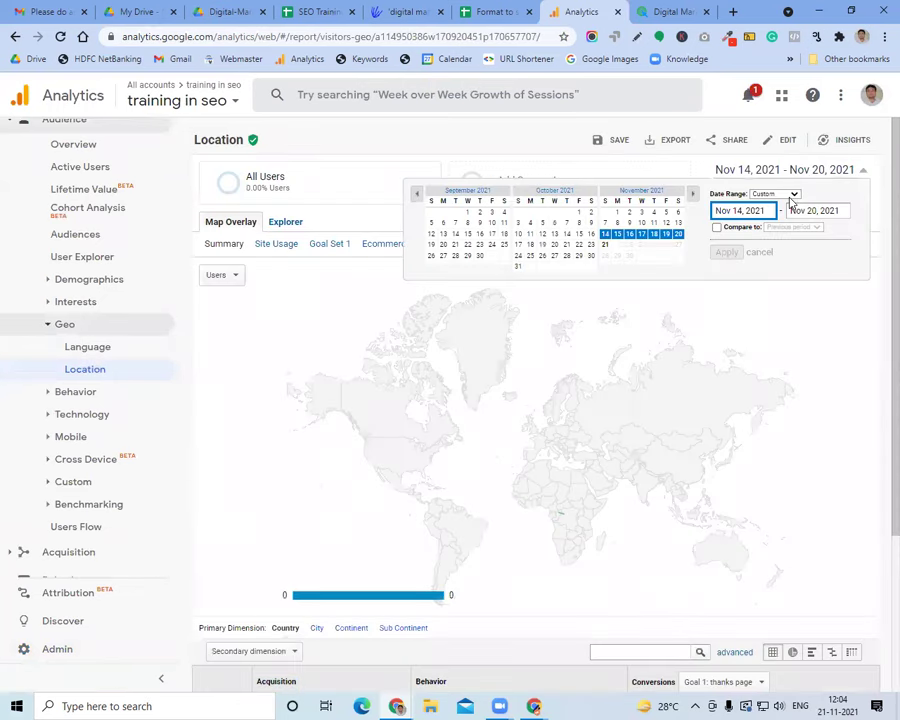
{"action": "left_click", "coordinate": [467, 212]}
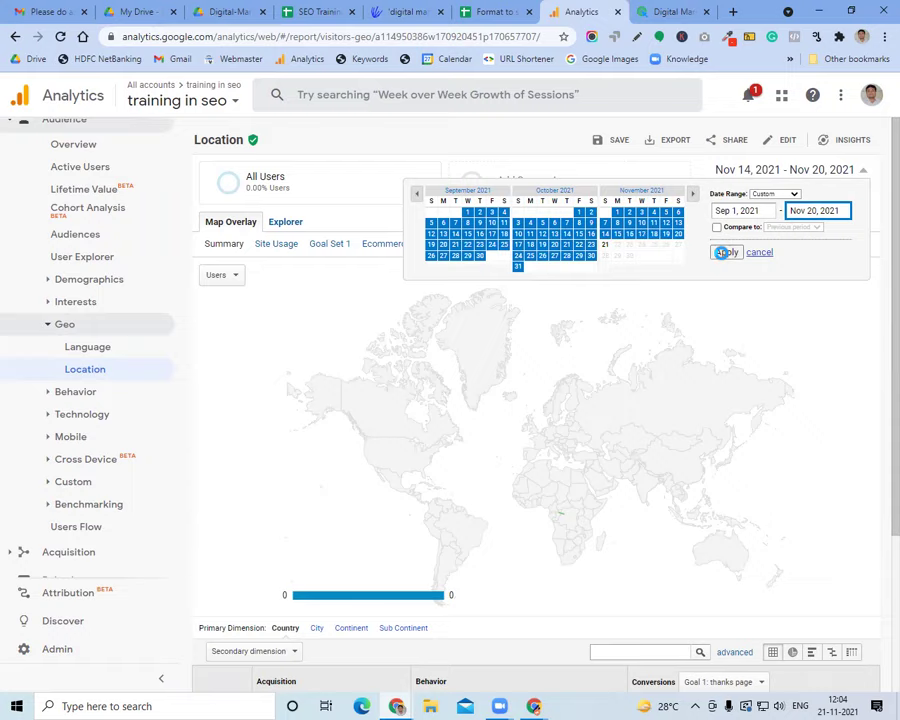
{"action": "left_click", "coordinate": [722, 252]}
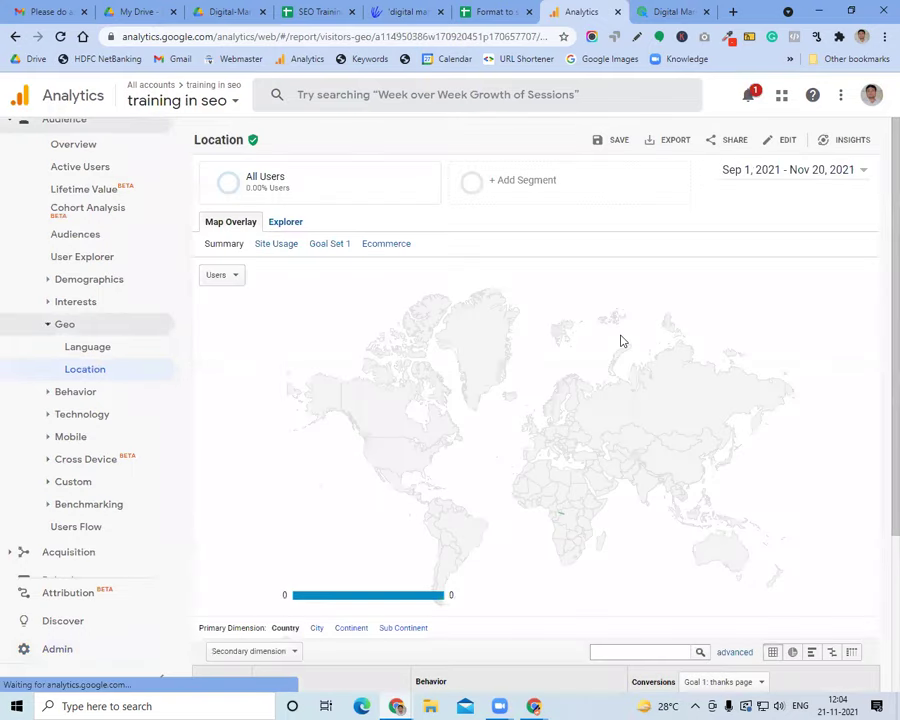
{"action": "scroll", "coordinate": [620, 340], "scroll_direction": "down", "scroll_amount": 2}
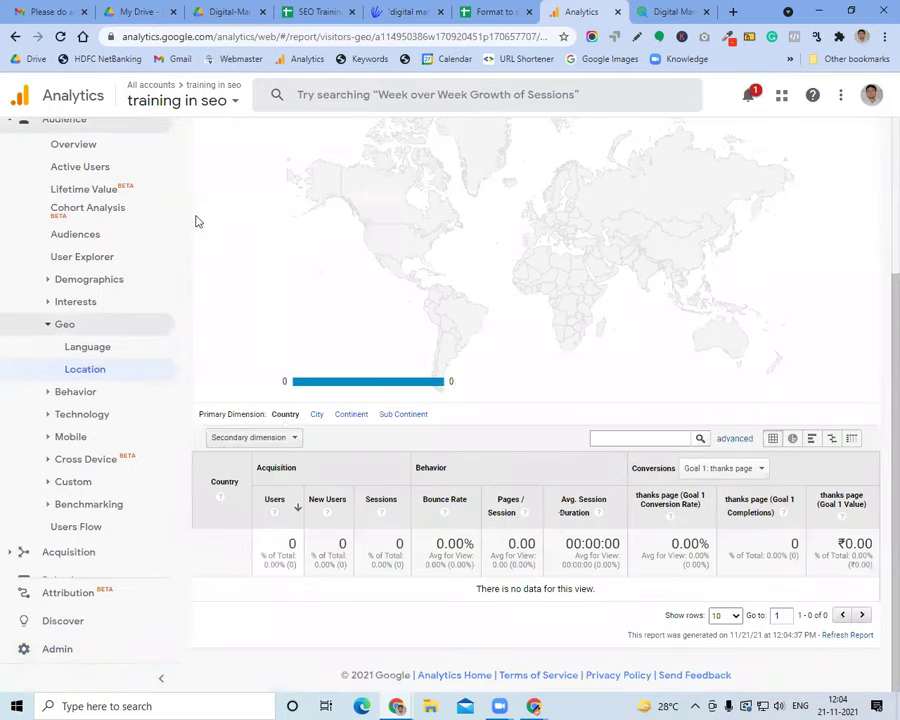
Search the account picker for 'training'
{"action": "left_click", "coordinate": [187, 102]}
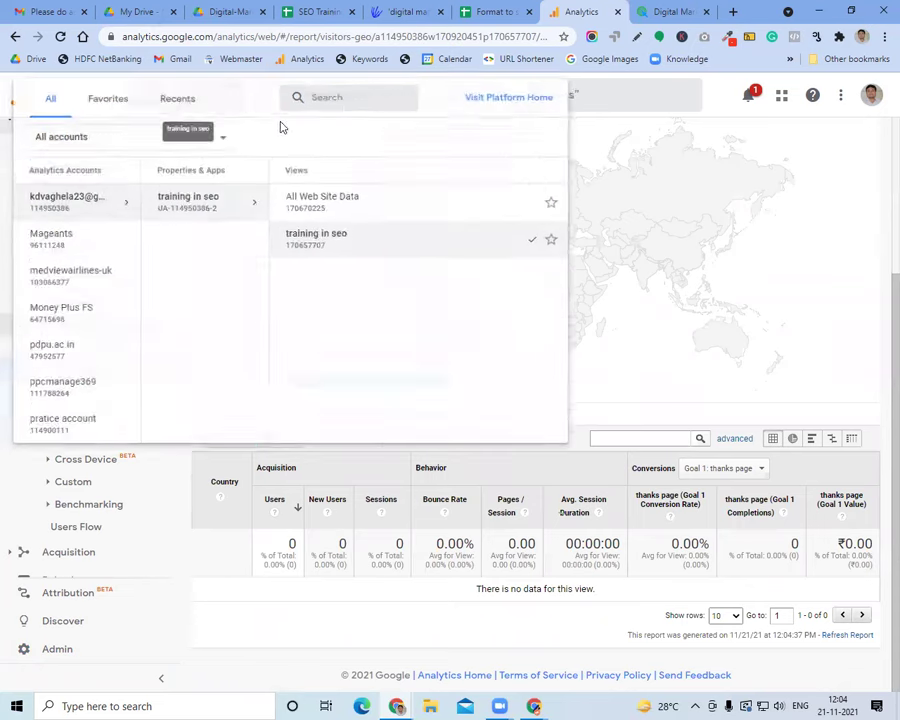
{"action": "left_click", "coordinate": [351, 96]}
{"action": "type", "text": "traini"}
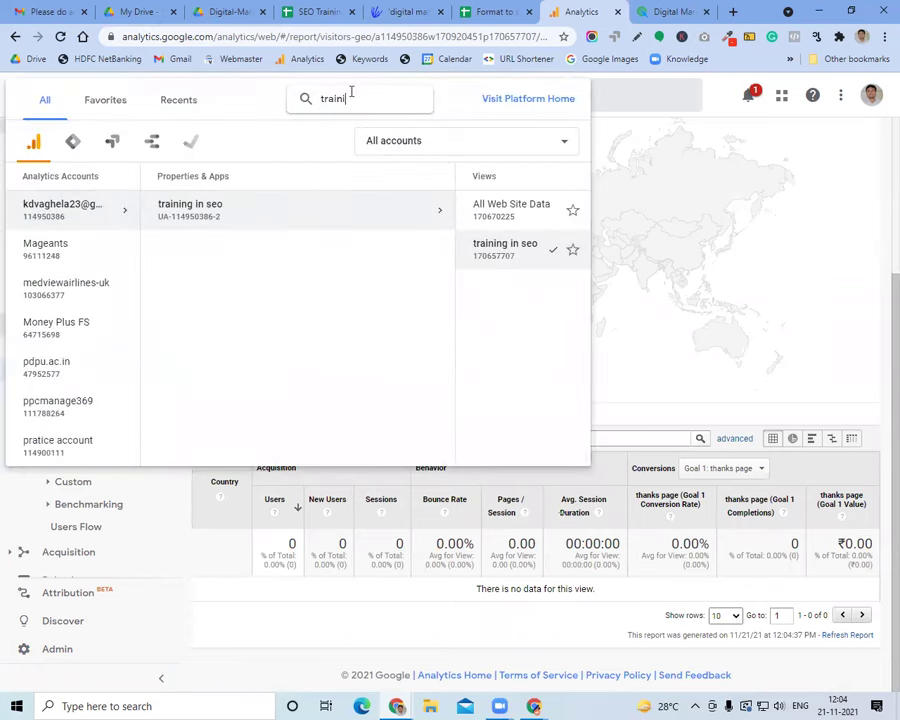
{"action": "type", "text": "ng"}
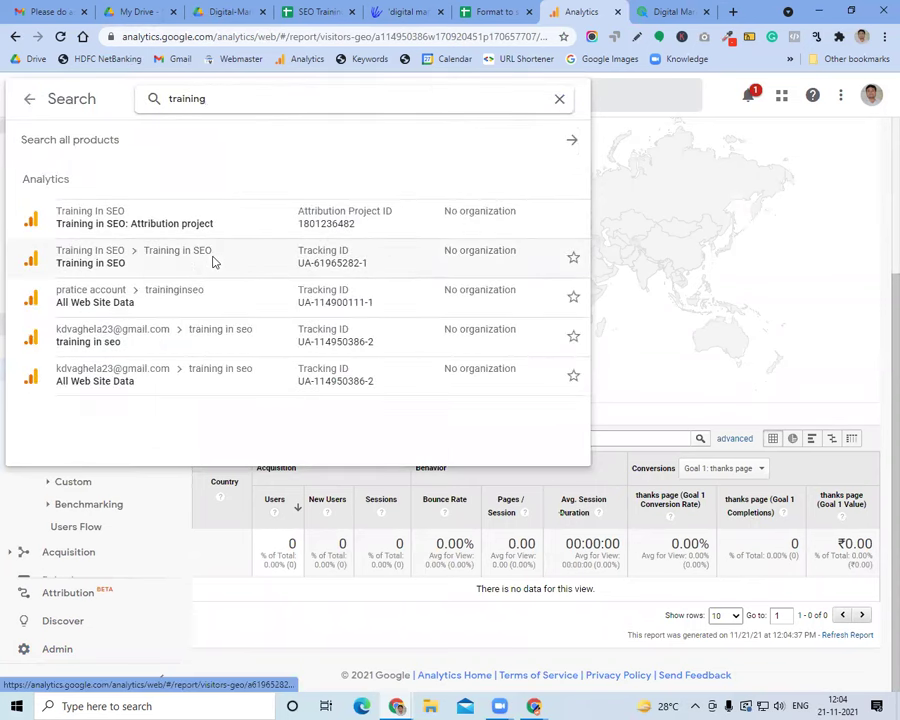
Open the Training in SEO Location report with All Goals conversions, sorted by Goal Completions
{"action": "left_click", "coordinate": [213, 262]}
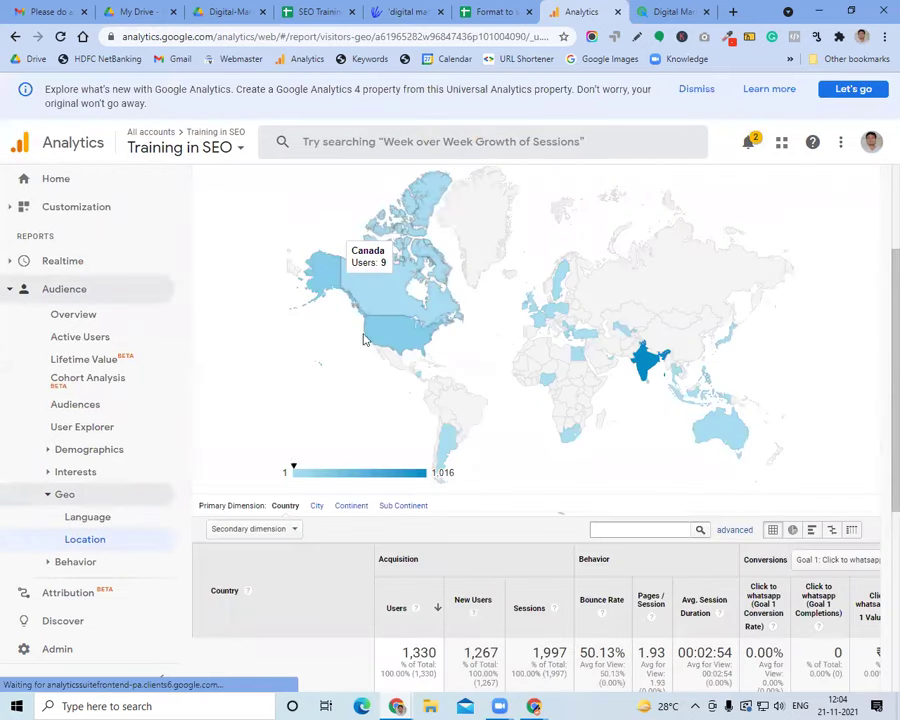
{"action": "left_click", "coordinate": [162, 677]}
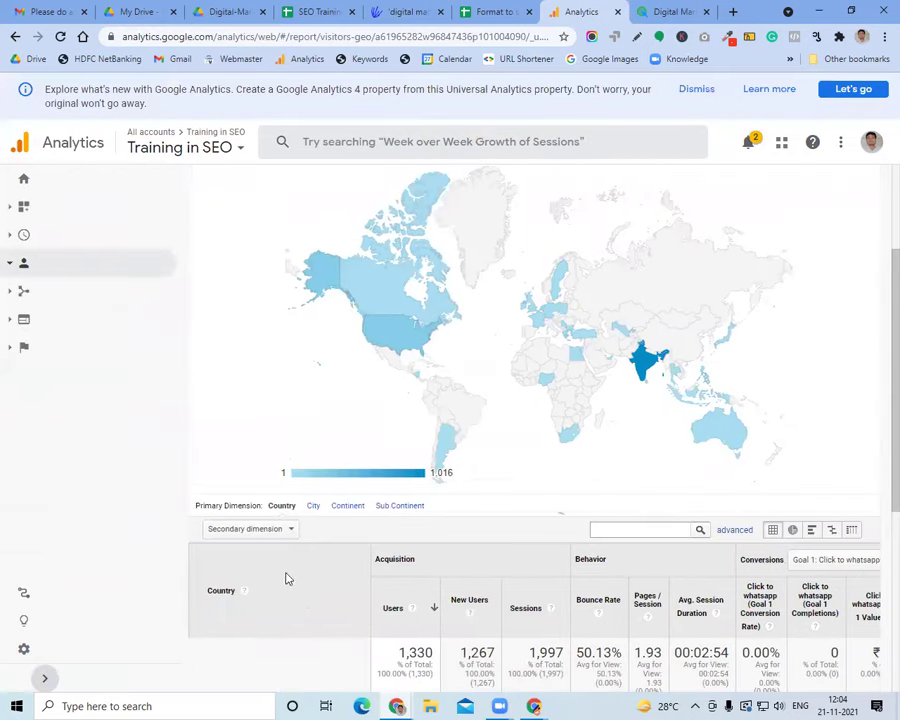
{"action": "scroll", "coordinate": [304, 601], "scroll_direction": "down", "scroll_amount": 3}
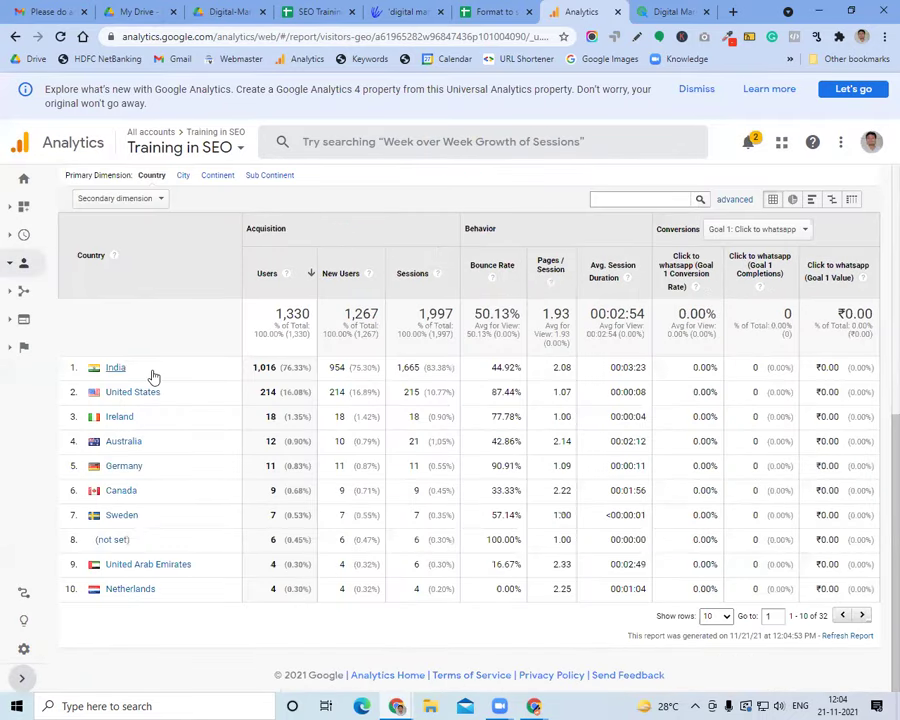
{"action": "left_click", "coordinate": [757, 229]}
{"action": "left_click", "coordinate": [762, 250]}
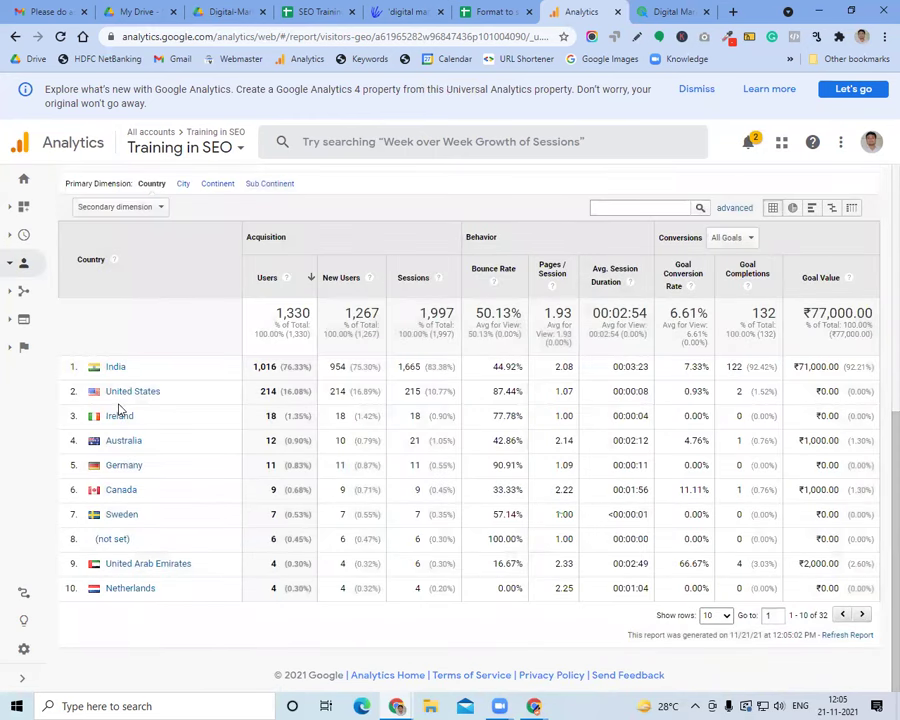
{"action": "left_click", "coordinate": [740, 265]}
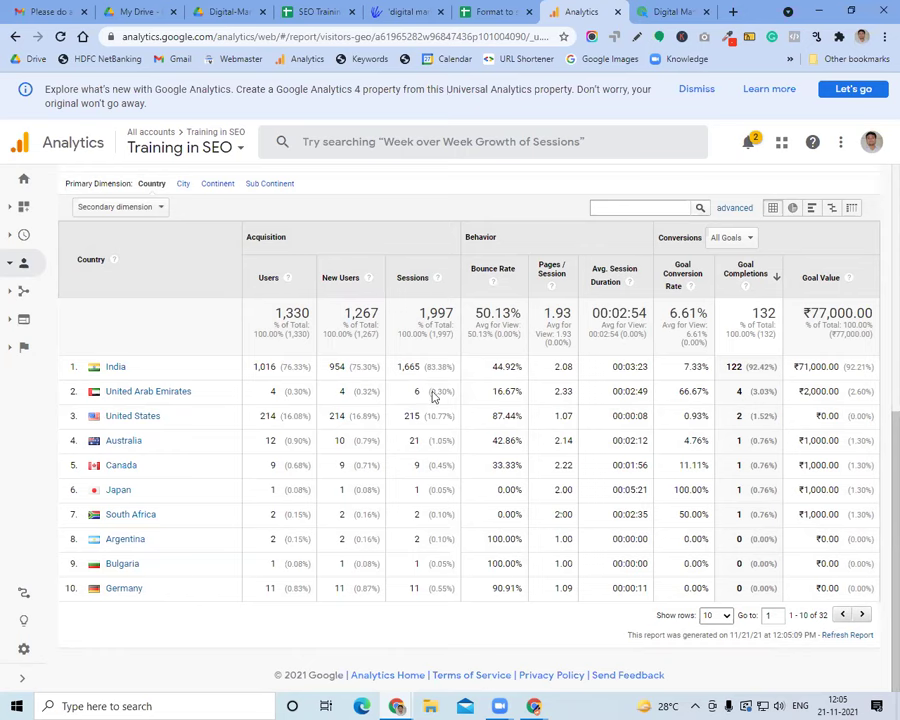
{"action": "left_click", "coordinate": [26, 262]}
Open the Audience > Mobile > Overview report
{"action": "left_click", "coordinate": [58, 289]}
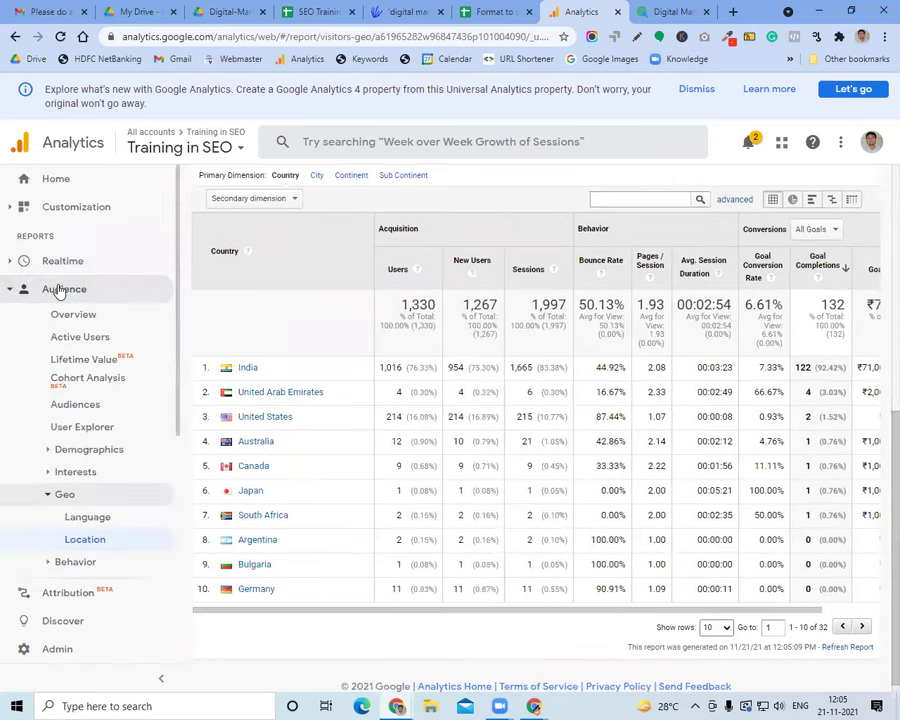
{"action": "scroll", "coordinate": [120, 390], "scroll_direction": "down", "scroll_amount": 3}
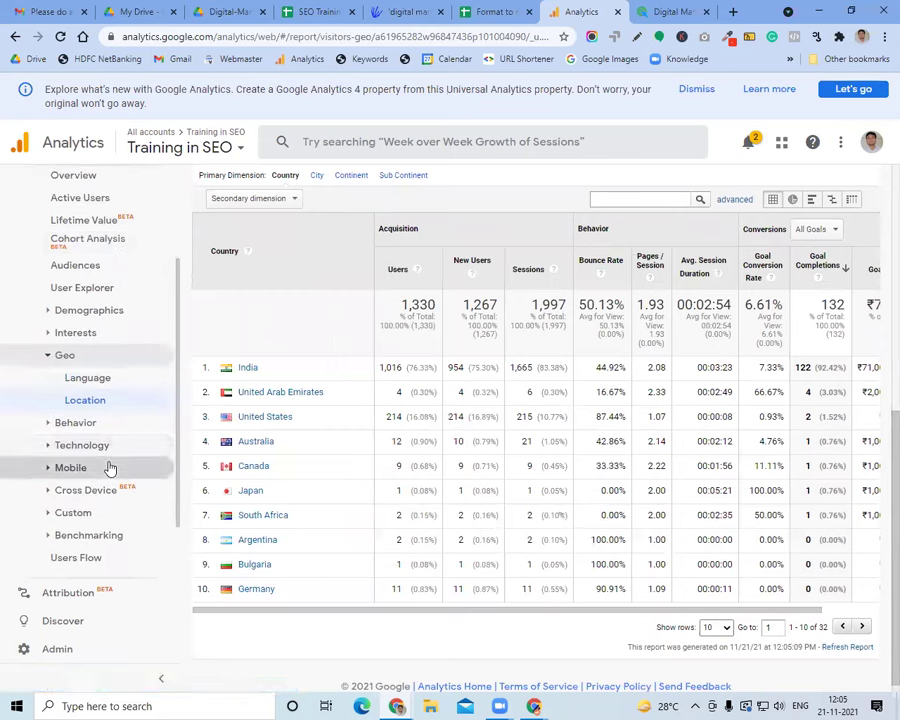
{"action": "left_click", "coordinate": [108, 468]}
{"action": "left_click", "coordinate": [97, 515]}
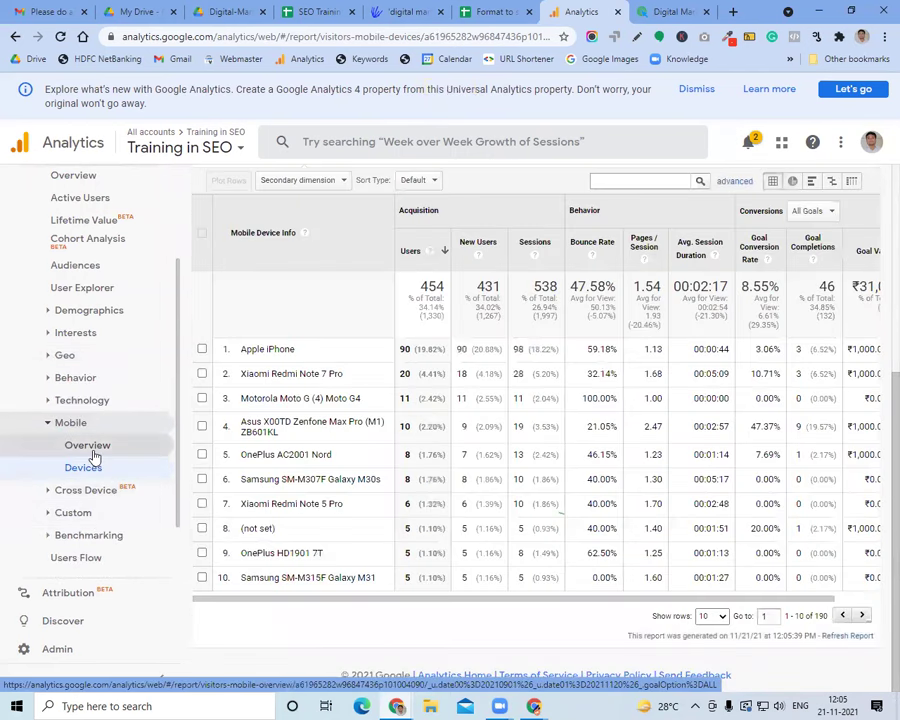
{"action": "left_click", "coordinate": [90, 446]}
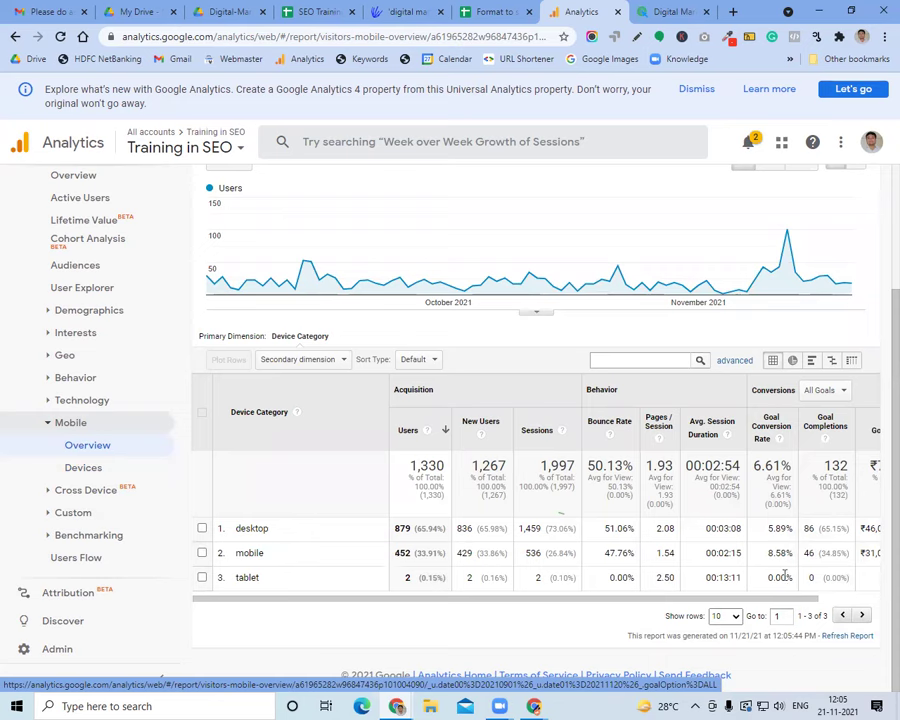
Highlight the desktop 65.94% and mobile 33.91% user shares, then expand Acquisition reports
{"action": "left_click_drag", "start_coordinate": [416, 530], "coordinate": [444, 531]}
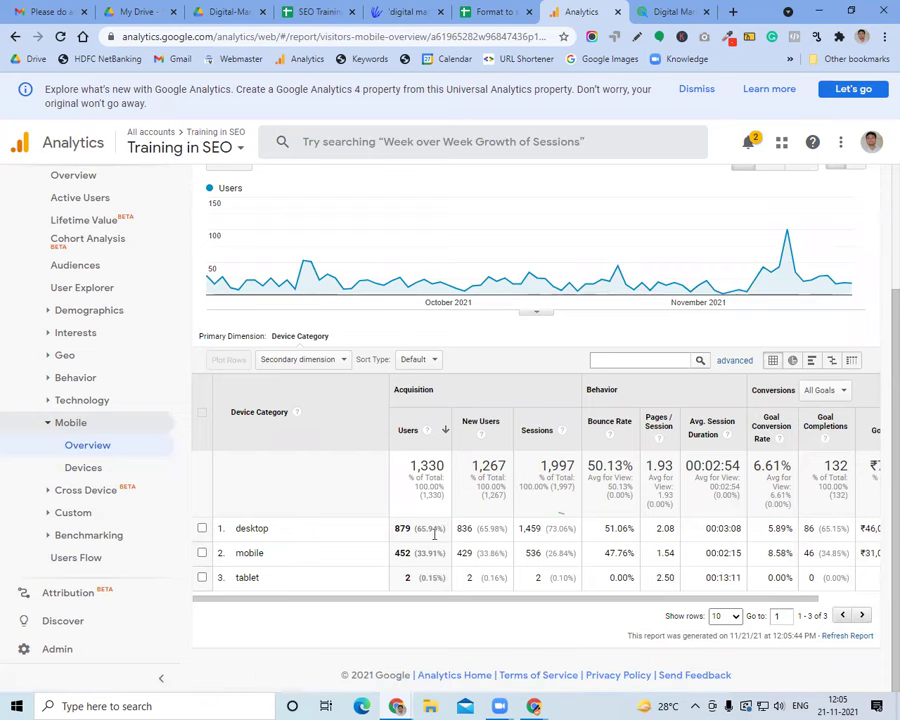
{"action": "left_click_drag", "start_coordinate": [416, 553], "coordinate": [455, 556]}
{"action": "scroll", "coordinate": [82, 250], "scroll_direction": "up", "scroll_amount": 2}
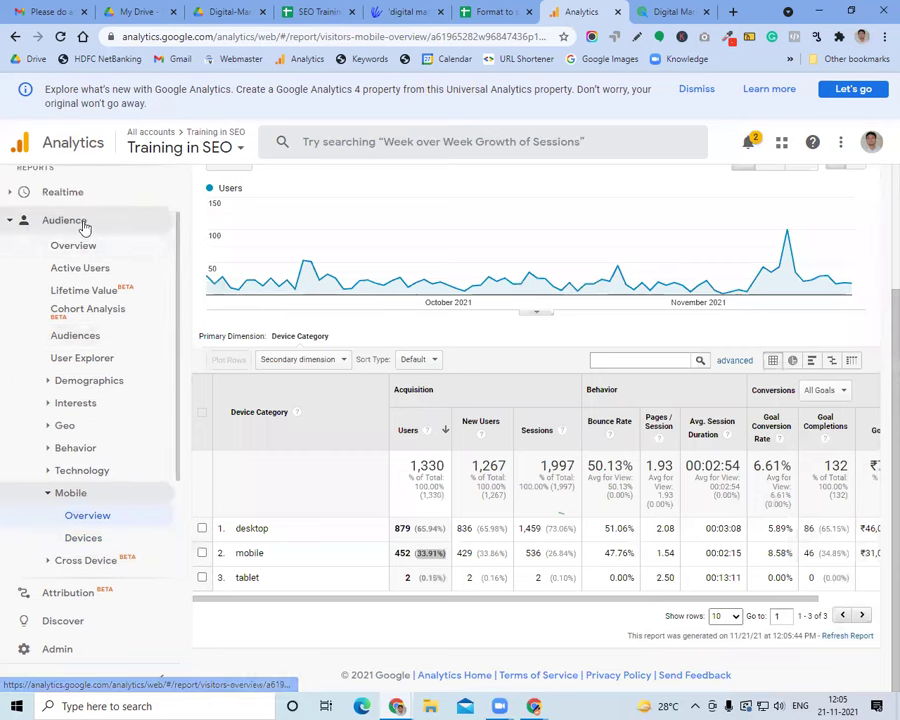
{"action": "left_click", "coordinate": [84, 224]}
{"action": "left_click", "coordinate": [90, 316]}
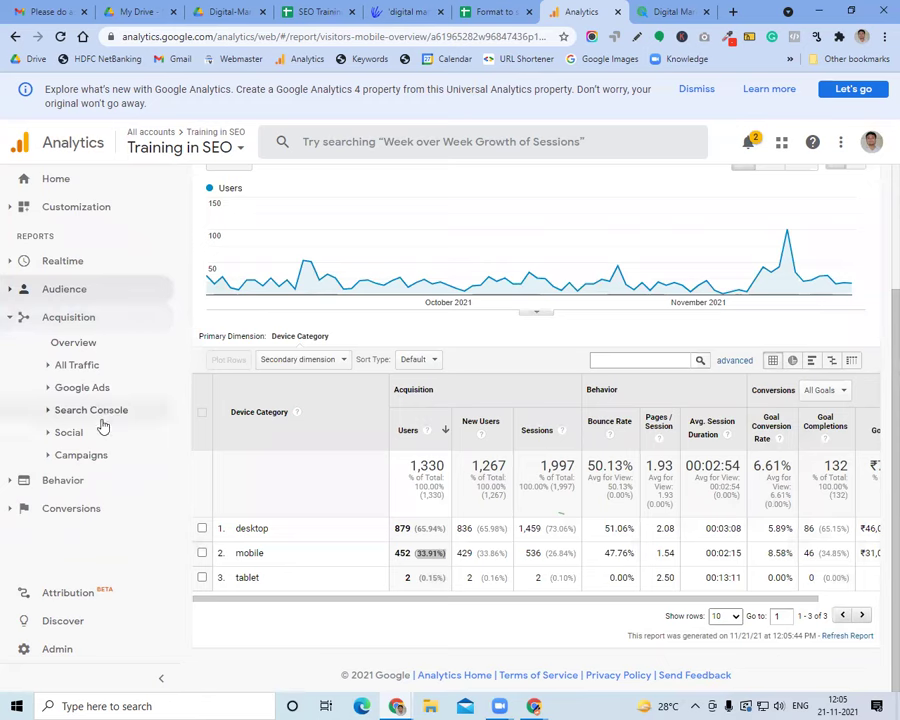
Open the Acquisition > Google Ads > Hour of Day report
{"action": "left_click", "coordinate": [84, 455]}
{"action": "scroll", "coordinate": [104, 460], "scroll_direction": "down", "scroll_amount": 1}
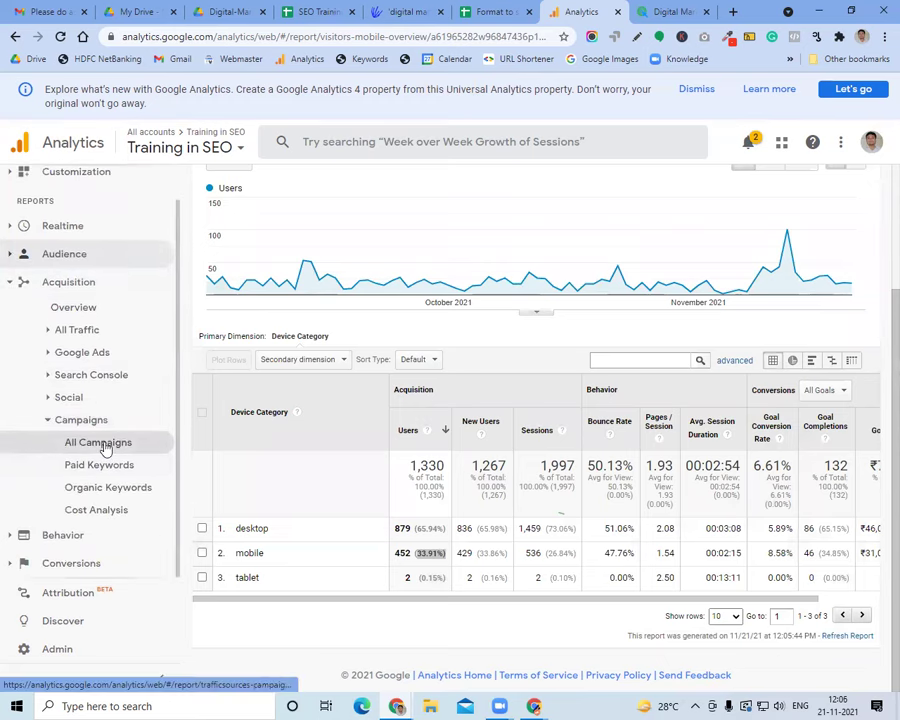
{"action": "left_click", "coordinate": [98, 420]}
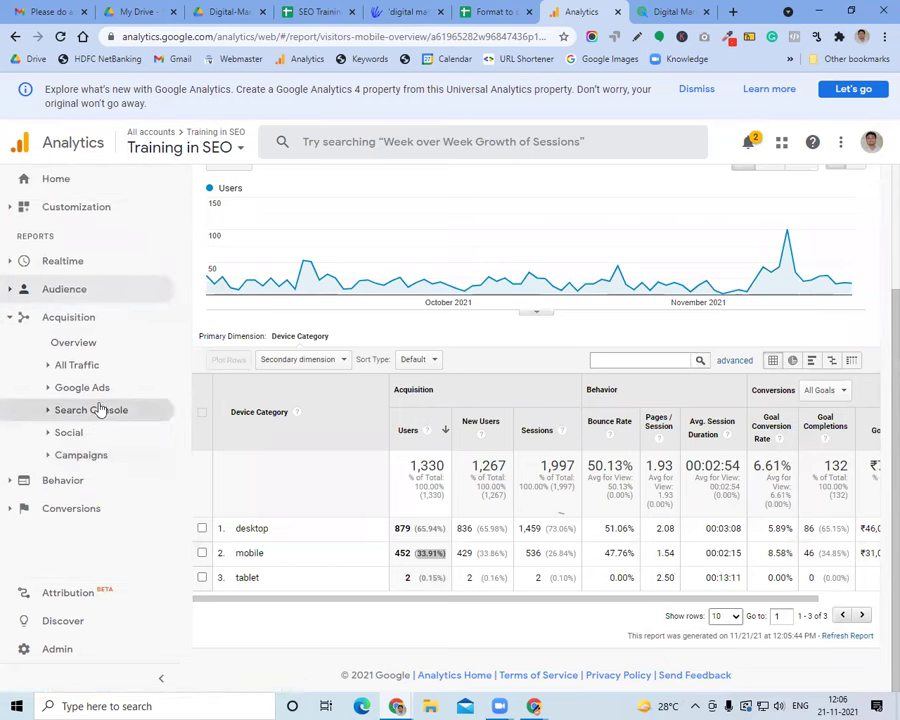
{"action": "left_click", "coordinate": [98, 389]}
{"action": "scroll", "coordinate": [110, 440], "scroll_direction": "down", "scroll_amount": 2}
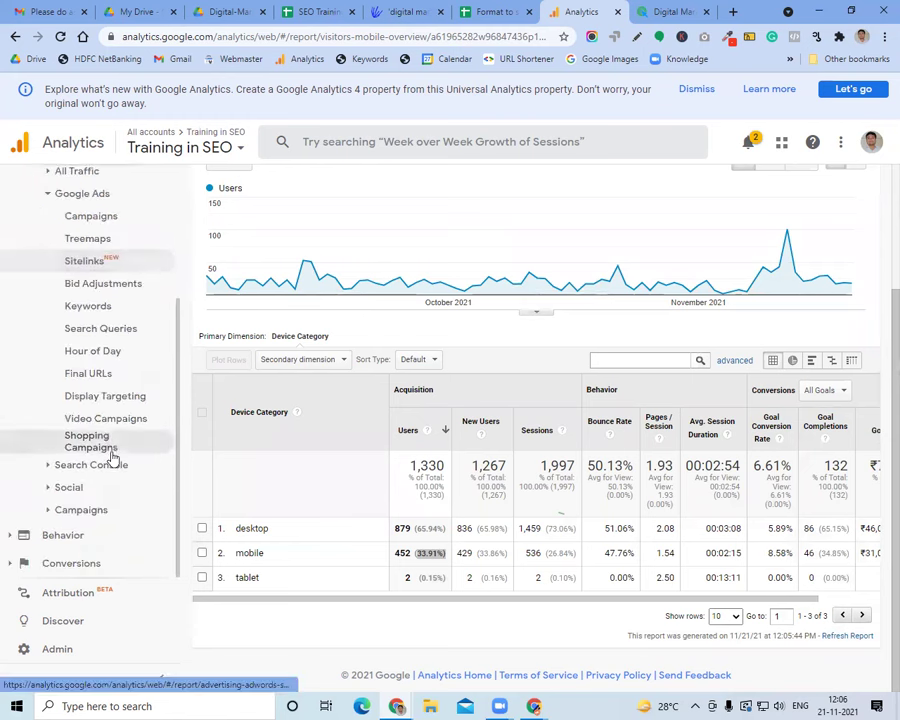
{"action": "left_click", "coordinate": [104, 352]}
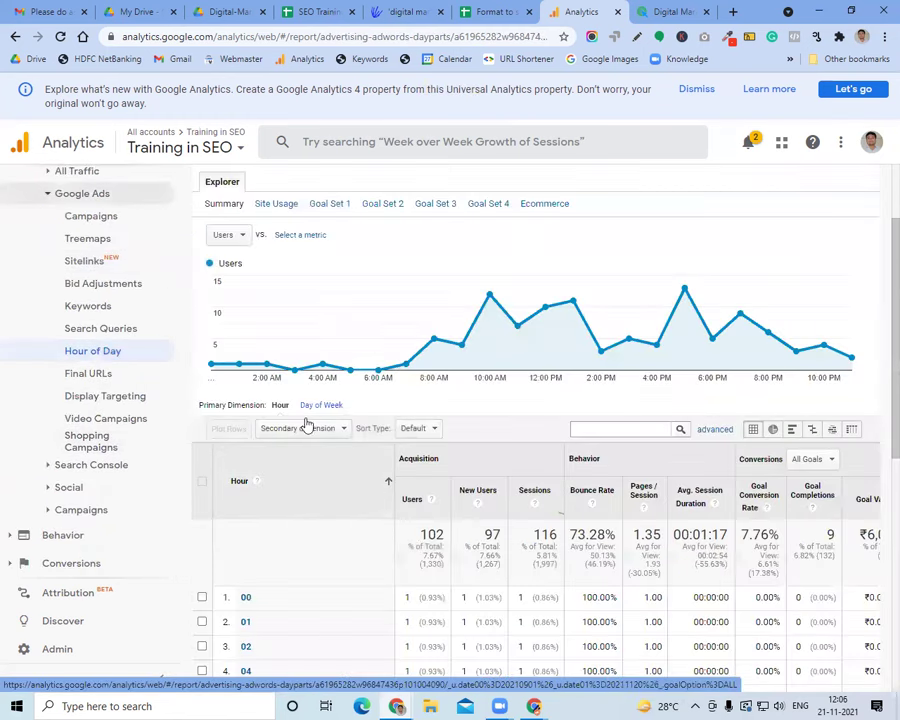
Show users by Day of Week compared to site average, sorted by day, highlighting day 4's 39.81%
{"action": "left_click", "coordinate": [310, 407]}
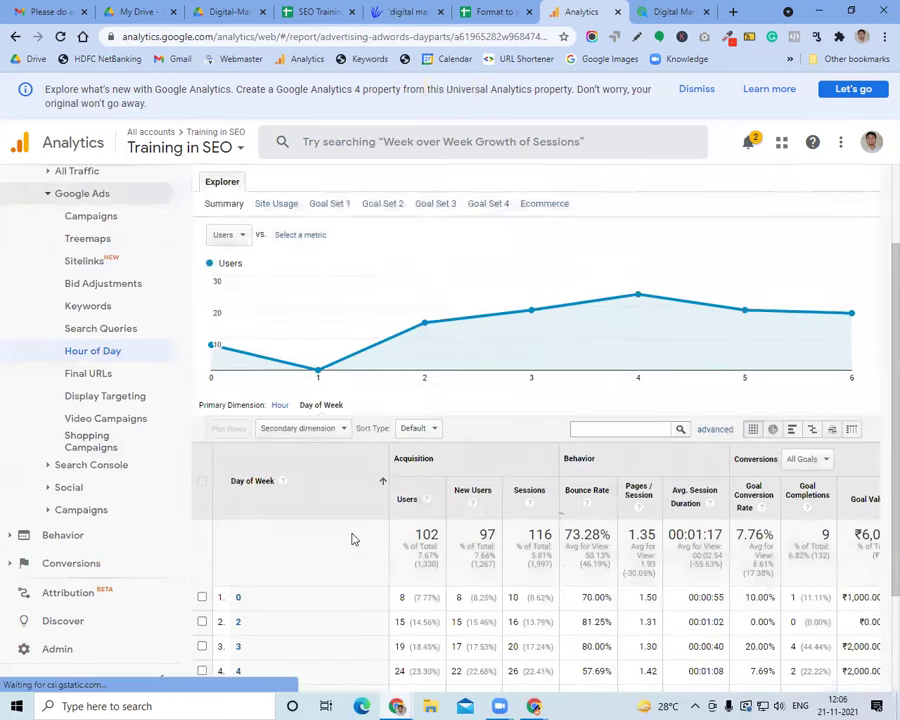
{"action": "scroll", "coordinate": [300, 580], "scroll_direction": "down", "scroll_amount": 2}
{"action": "left_click", "coordinate": [158, 675]}
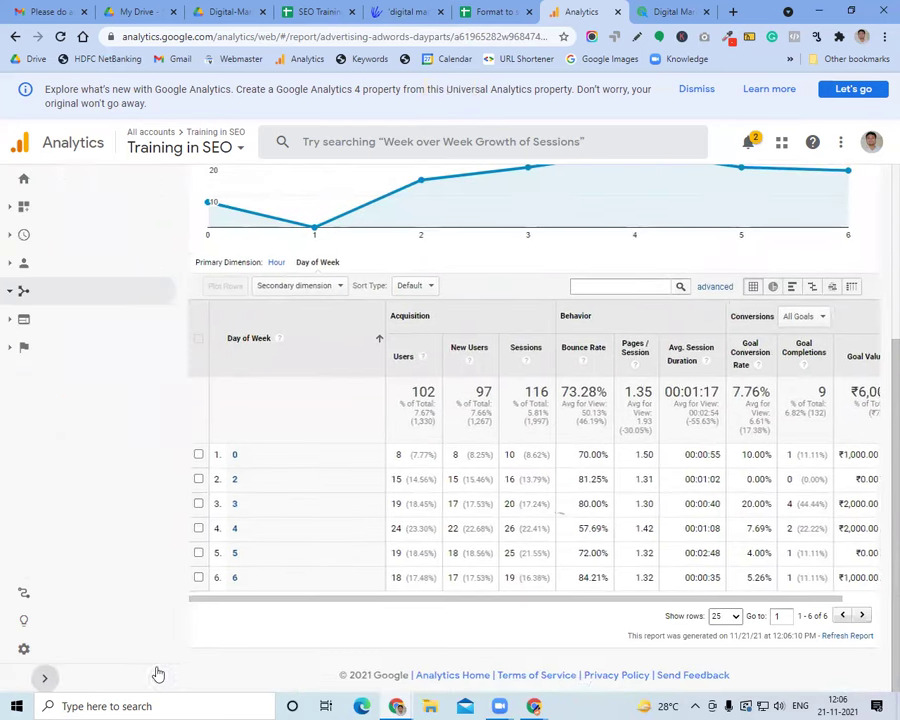
{"action": "left_click", "coordinate": [812, 311]}
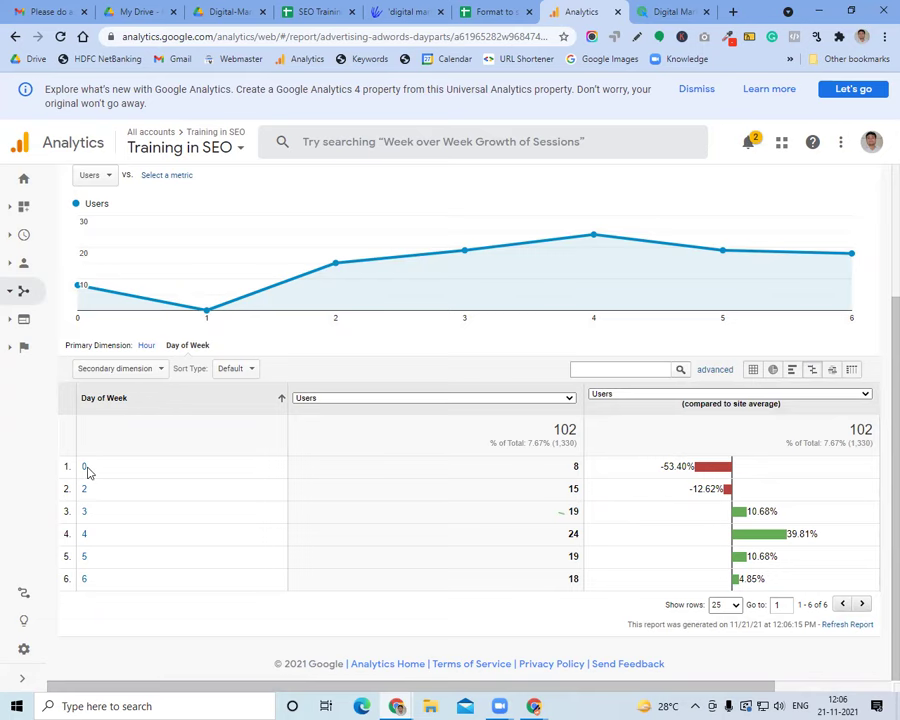
{"action": "left_click", "coordinate": [131, 399]}
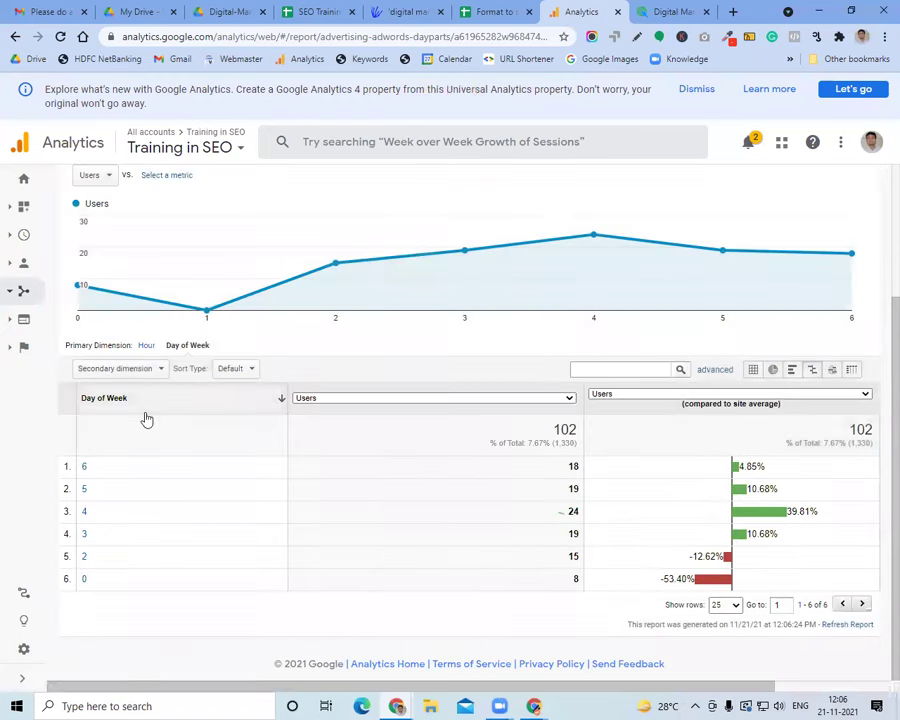
{"action": "left_click", "coordinate": [143, 400]}
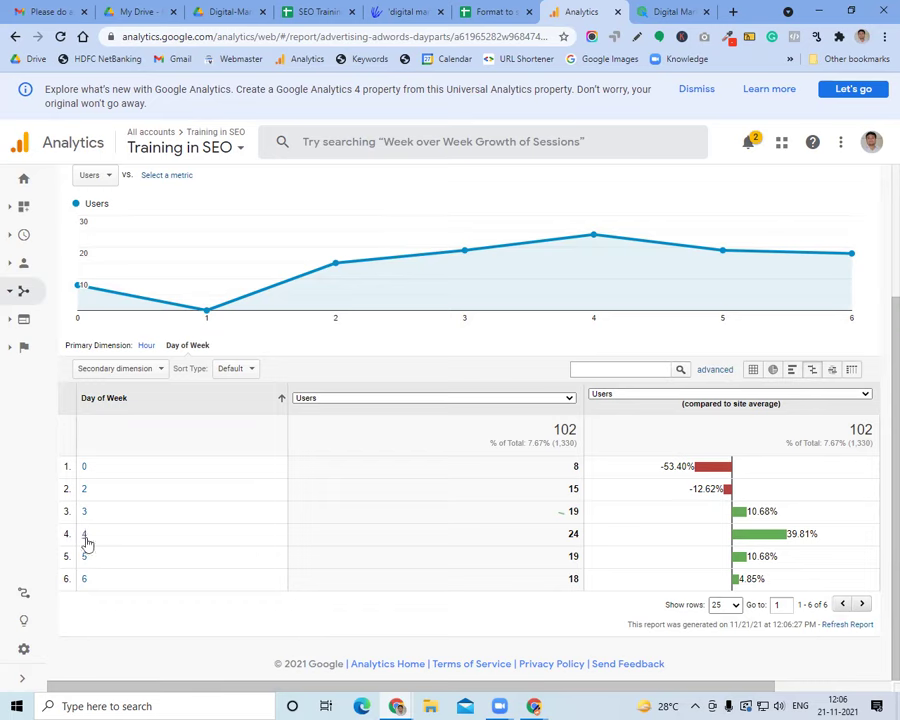
{"action": "double_click", "coordinate": [796, 532]}
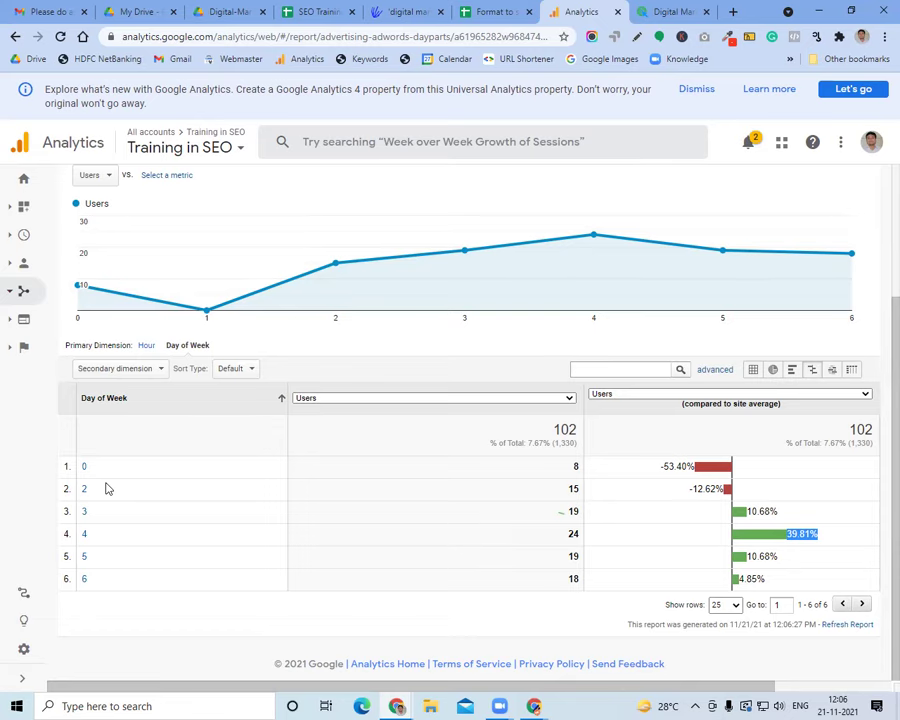
{"action": "left_click", "coordinate": [140, 11]}
On the syllabus PPC page, highlight the PPC Questionnaire and Calculate ROI topics
{"action": "left_click", "coordinate": [225, 11]}
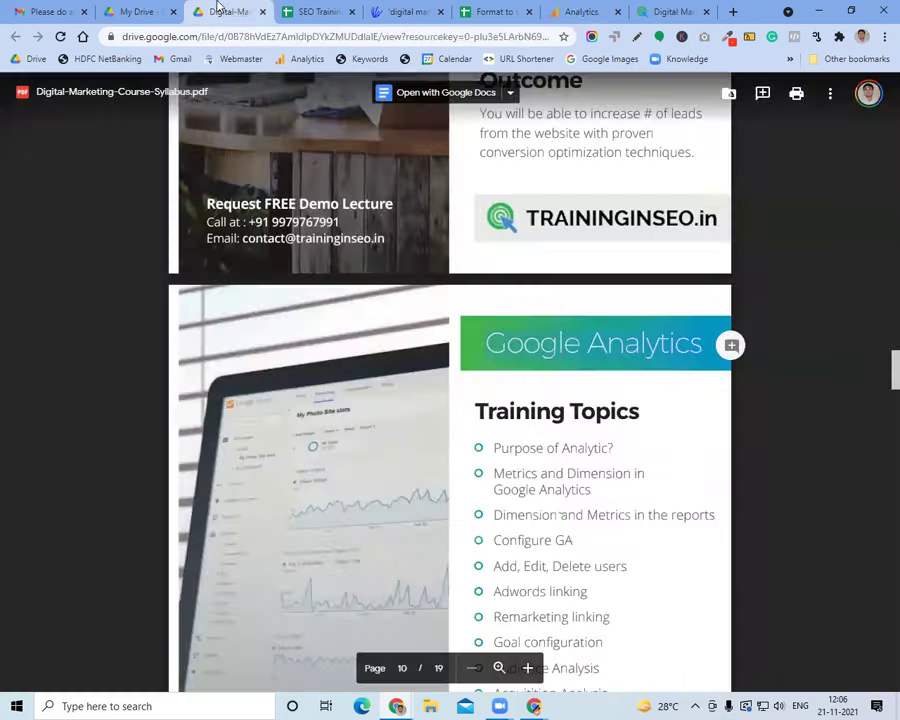
{"action": "scroll", "coordinate": [508, 449], "scroll_direction": "down", "scroll_amount": 8}
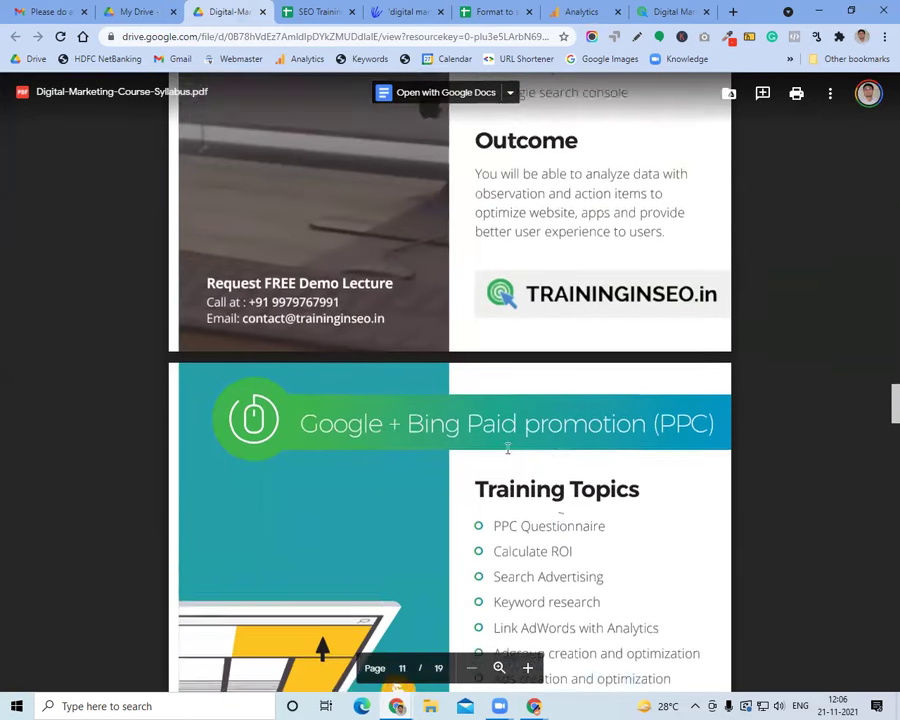
{"action": "left_click_drag", "start_coordinate": [495, 385], "coordinate": [606, 385]}
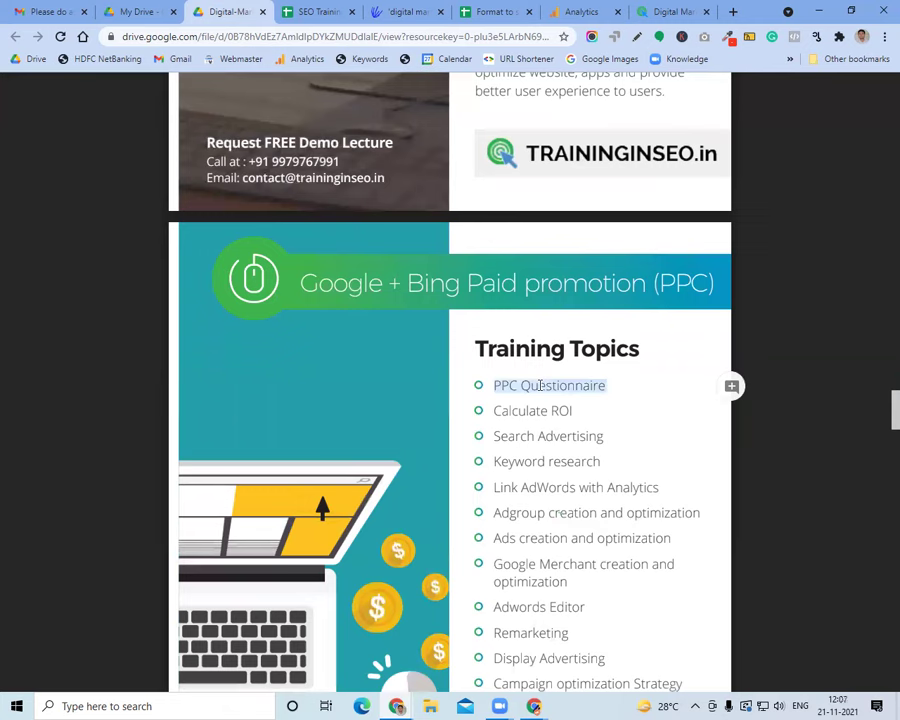
{"action": "left_click_drag", "start_coordinate": [494, 411], "coordinate": [573, 411]}
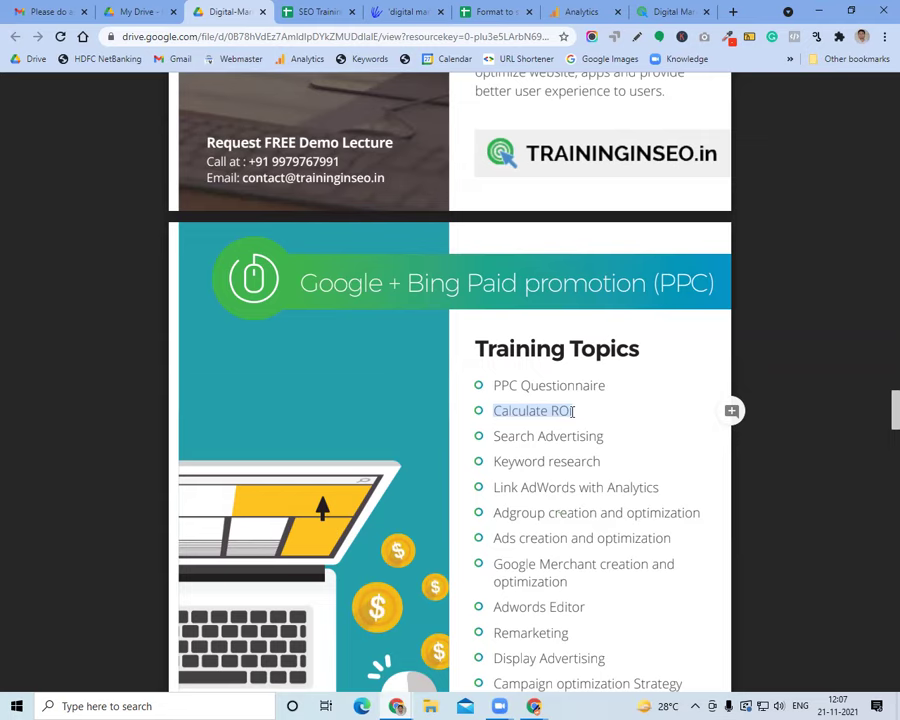
Highlight 'Purpose of email marketing' and scroll on to the Affiliate Marketing page
{"action": "scroll", "coordinate": [573, 411], "scroll_direction": "down", "scroll_amount": 5}
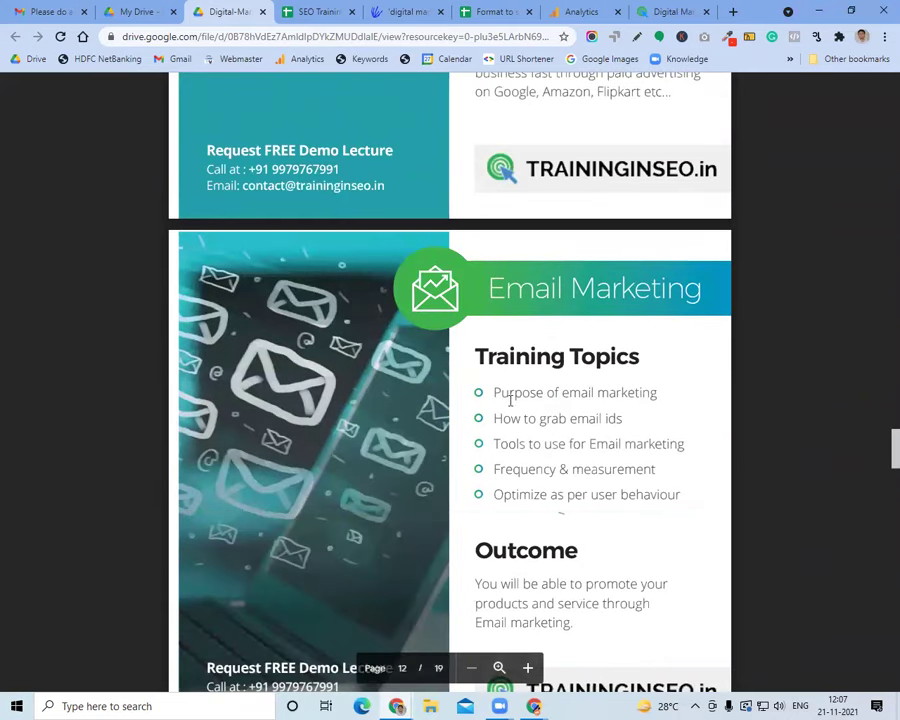
{"action": "left_click_drag", "start_coordinate": [497, 394], "coordinate": [619, 388]}
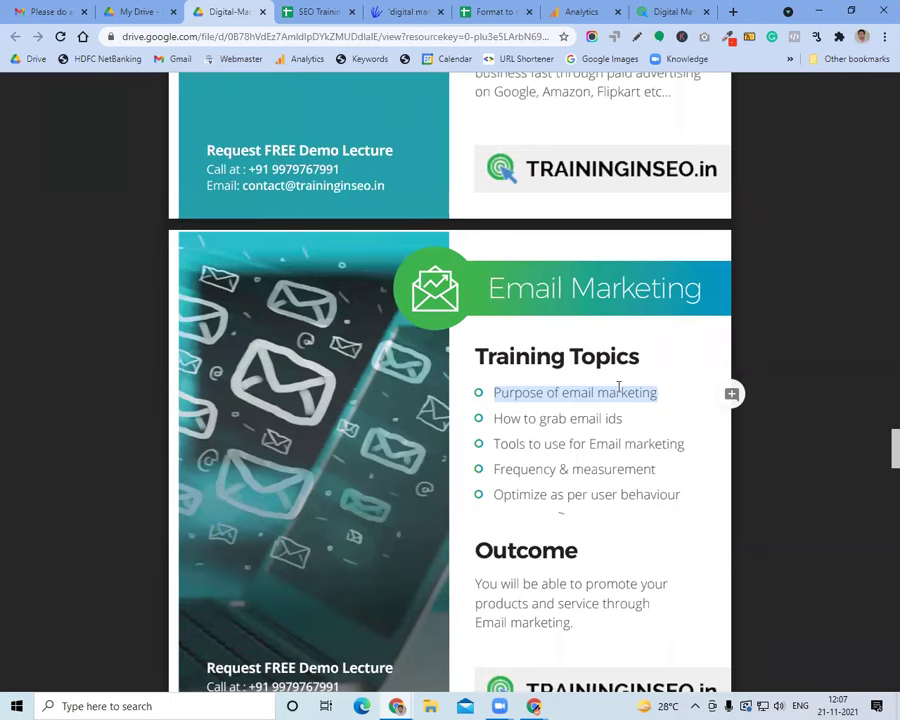
{"action": "scroll", "coordinate": [619, 388], "scroll_direction": "down", "scroll_amount": 5}
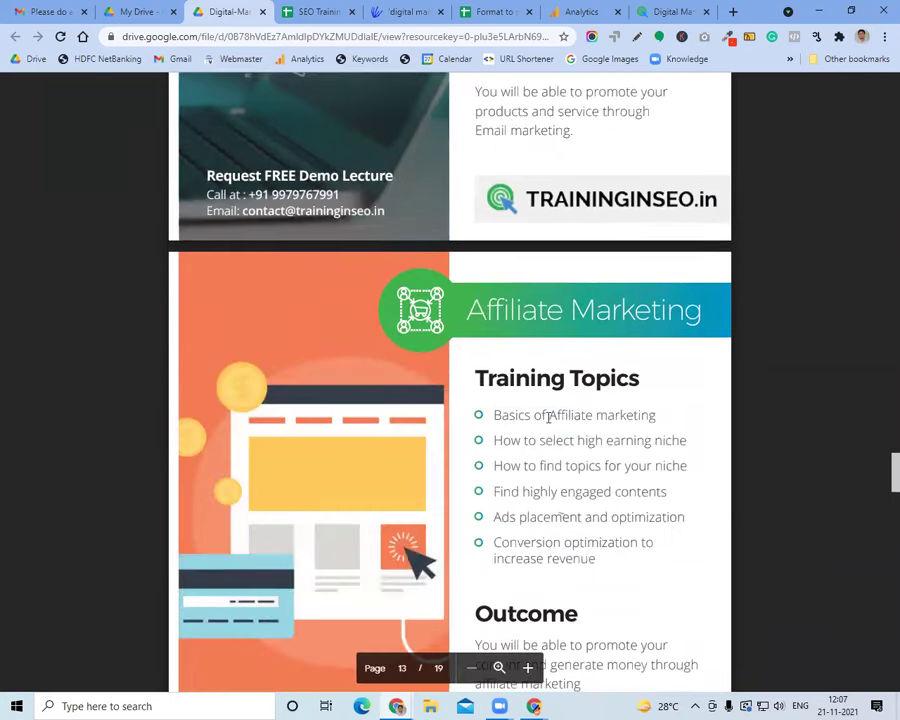
{"action": "left_click_drag", "start_coordinate": [540, 415], "coordinate": [579, 419]}
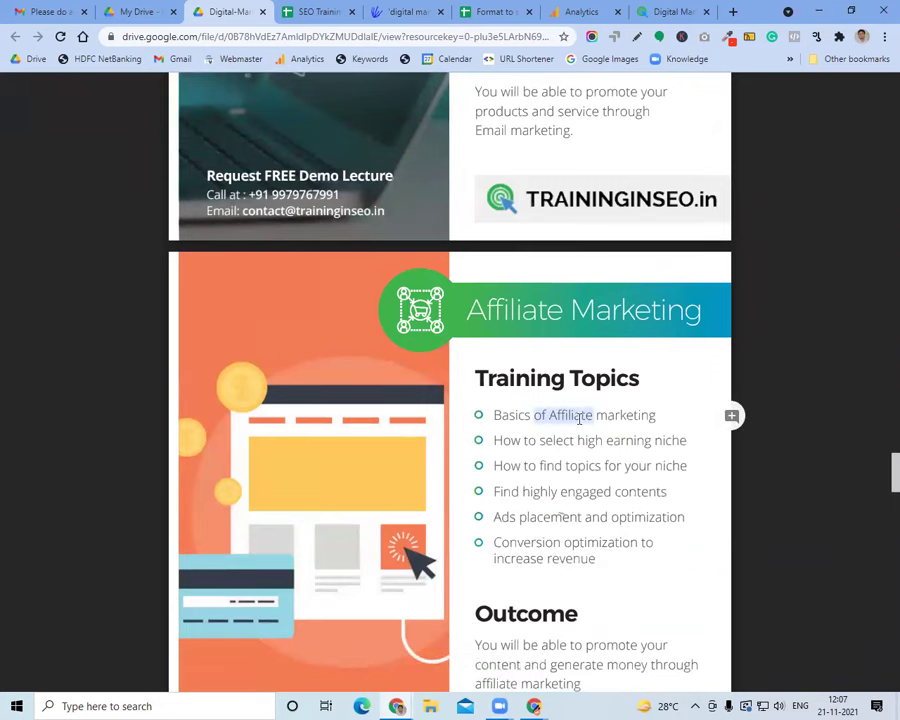
{"action": "scroll", "coordinate": [579, 419], "scroll_direction": "down", "scroll_amount": 5}
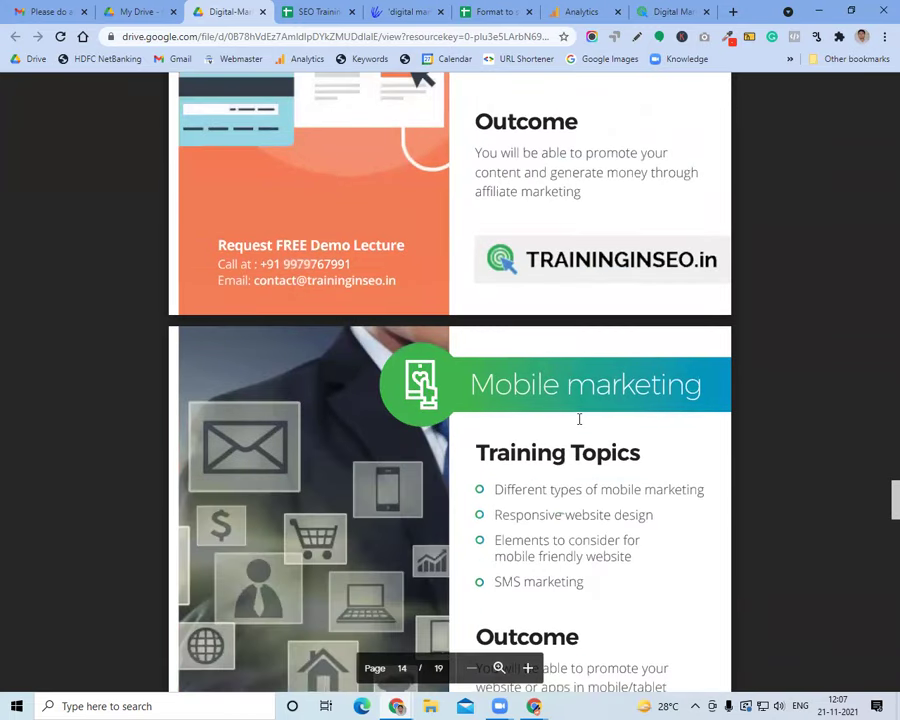
Skim the syllabus's Mobile marketing and Social Media Marketing pages, then go back to the Google Analytics tab
{"action": "scroll", "coordinate": [579, 419], "scroll_direction": "down", "scroll_amount": 3}
{"action": "left_click_drag", "start_coordinate": [498, 280], "coordinate": [546, 320]}
{"action": "left_click", "coordinate": [552, 330]}
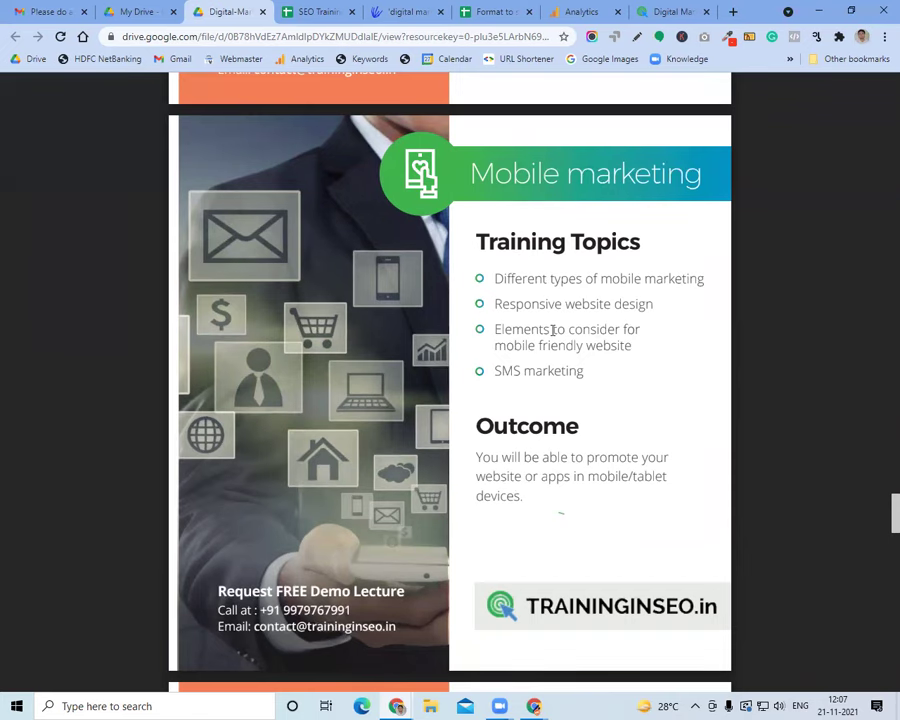
{"action": "scroll", "coordinate": [552, 328], "scroll_direction": "down", "scroll_amount": 5}
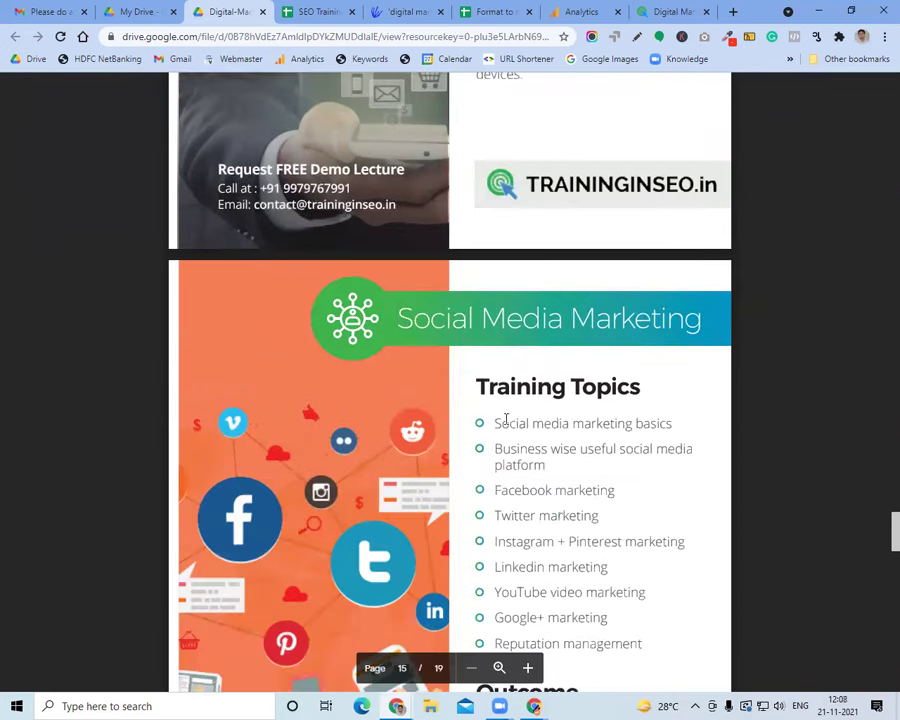
{"action": "left_click_drag", "start_coordinate": [502, 420], "coordinate": [573, 423]}
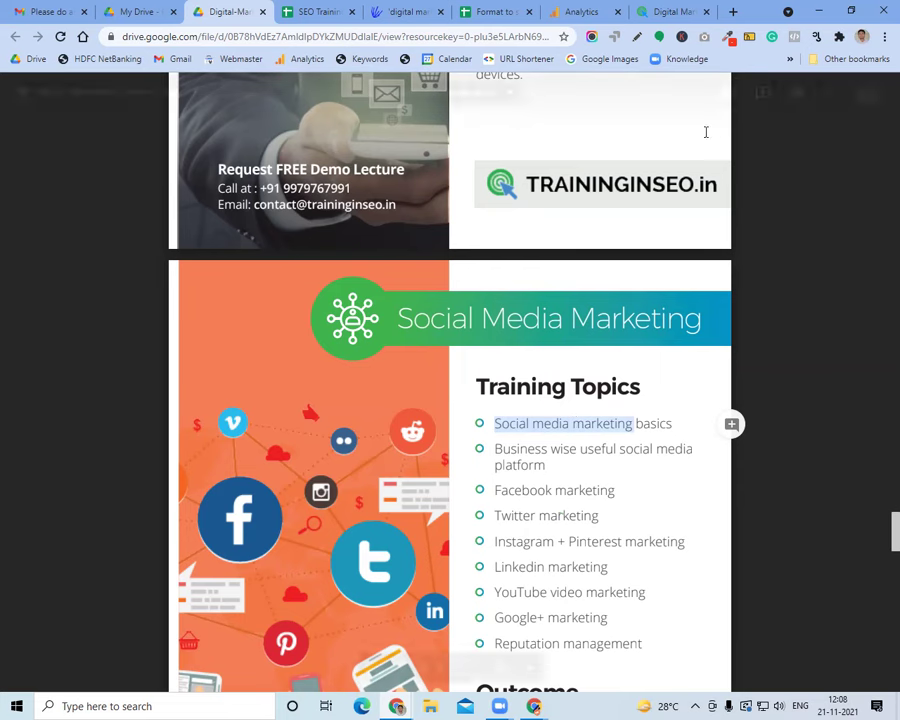
{"action": "left_click", "coordinate": [580, 11]}
{"action": "left_click", "coordinate": [453, 37]}
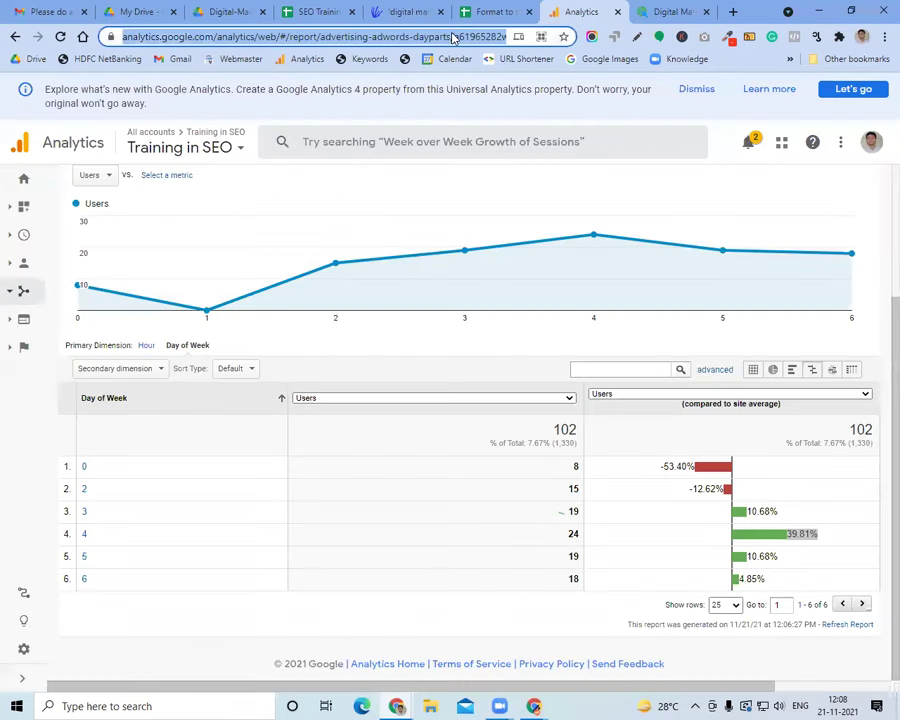
Go to canva.com and sign in with the saved account e-mail
{"action": "type", "text": "can"}
{"action": "key", "text": "Return"}
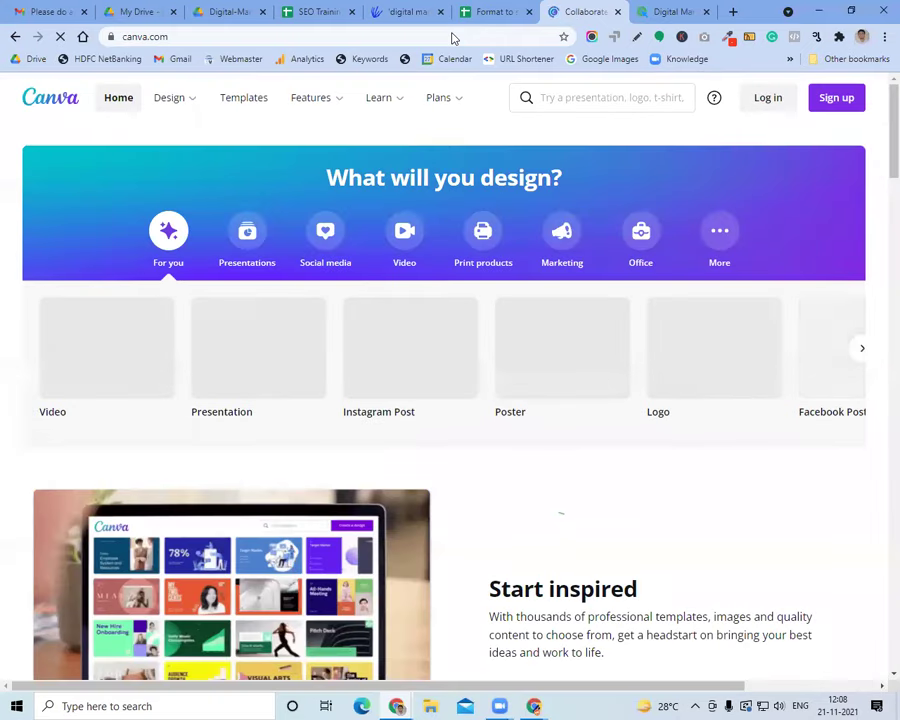
{"action": "left_click", "coordinate": [763, 106]}
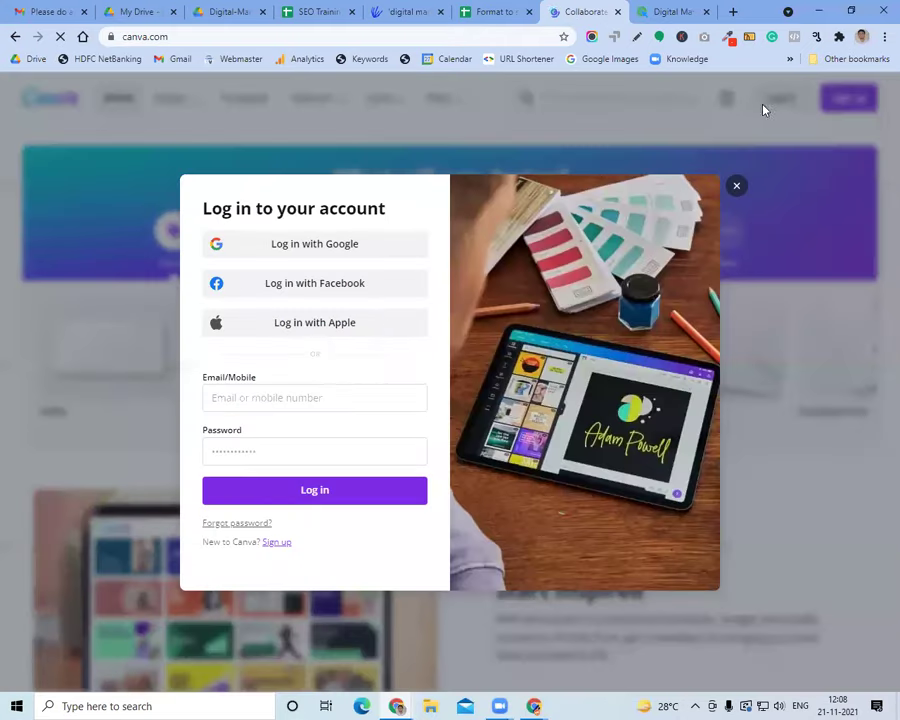
{"action": "left_click", "coordinate": [310, 498]}
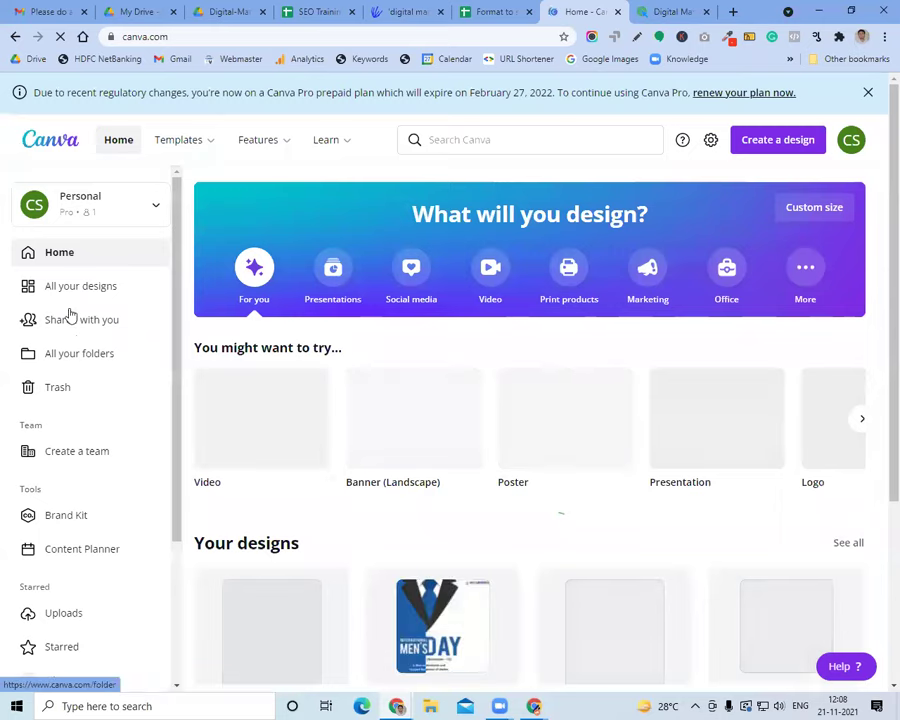
Open the 'When lead comes more than client's expectations' design from All your designs
{"action": "left_click", "coordinate": [70, 293]}
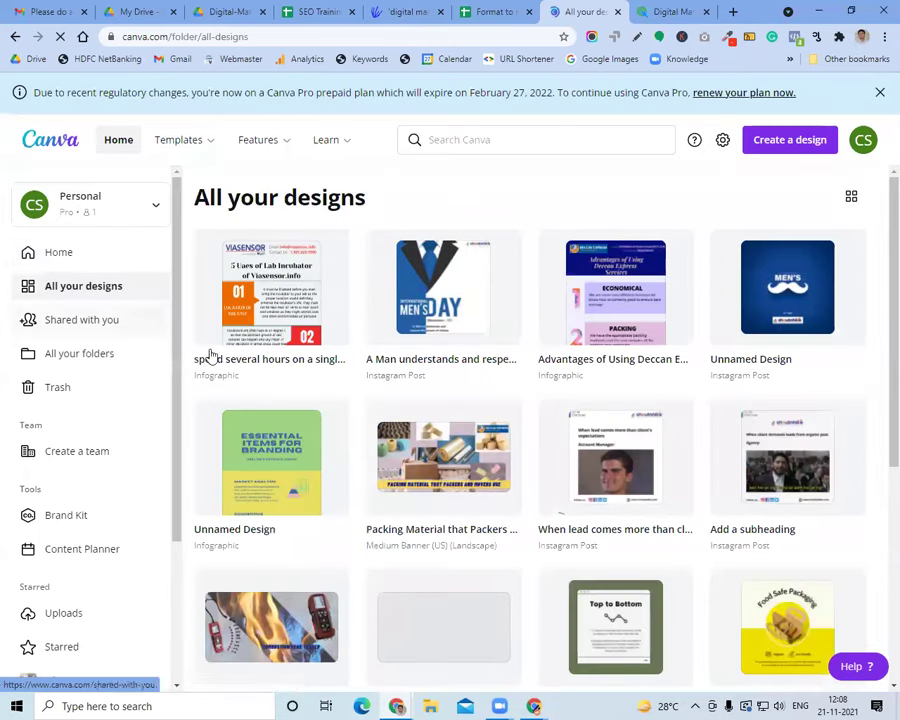
{"action": "scroll", "coordinate": [497, 378], "scroll_direction": "down", "scroll_amount": 3}
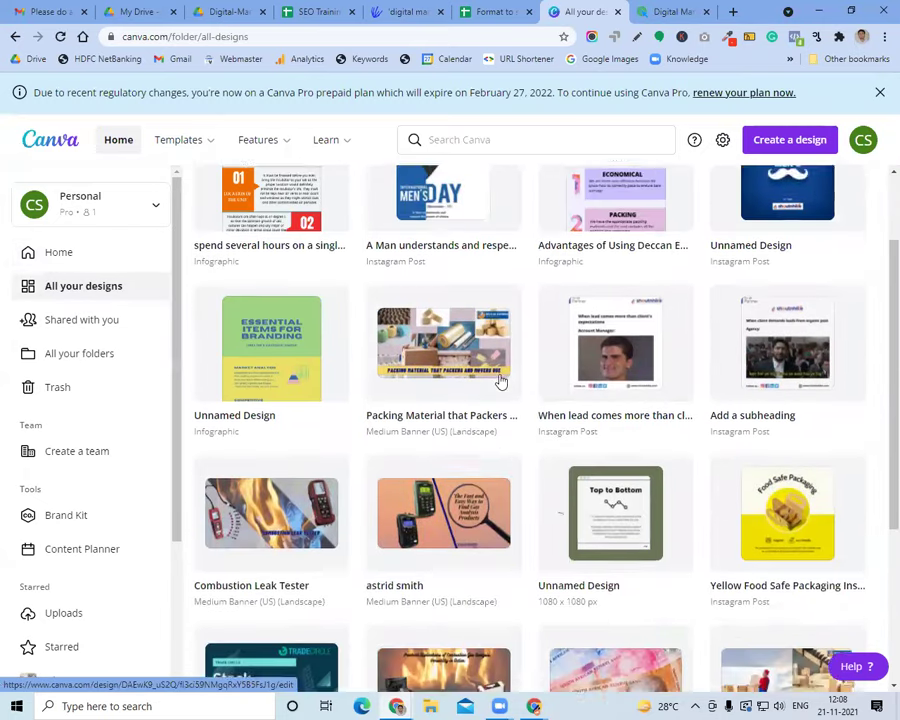
{"action": "scroll", "coordinate": [500, 380], "scroll_direction": "down", "scroll_amount": 2}
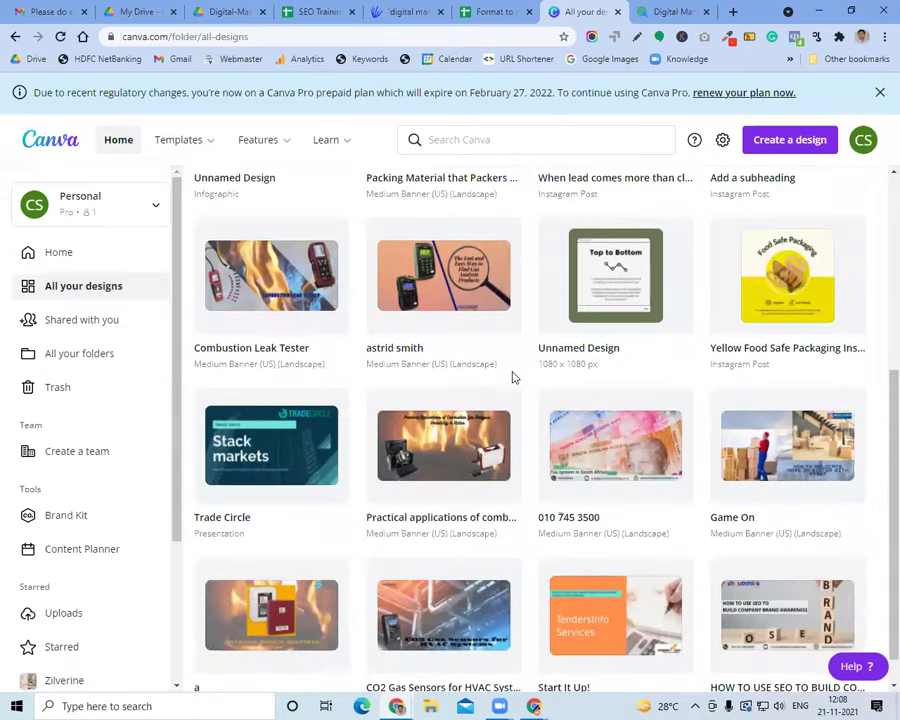
{"action": "scroll", "coordinate": [560, 365], "scroll_direction": "up", "scroll_amount": 3}
{"action": "left_click", "coordinate": [607, 344]}
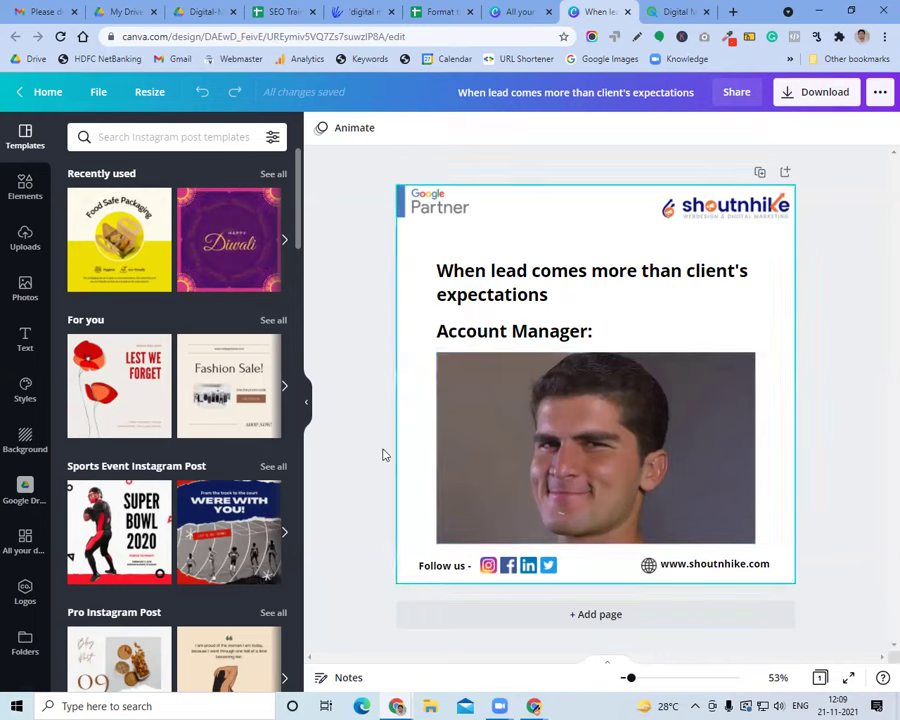
{"action": "left_click", "coordinate": [417, 10]}
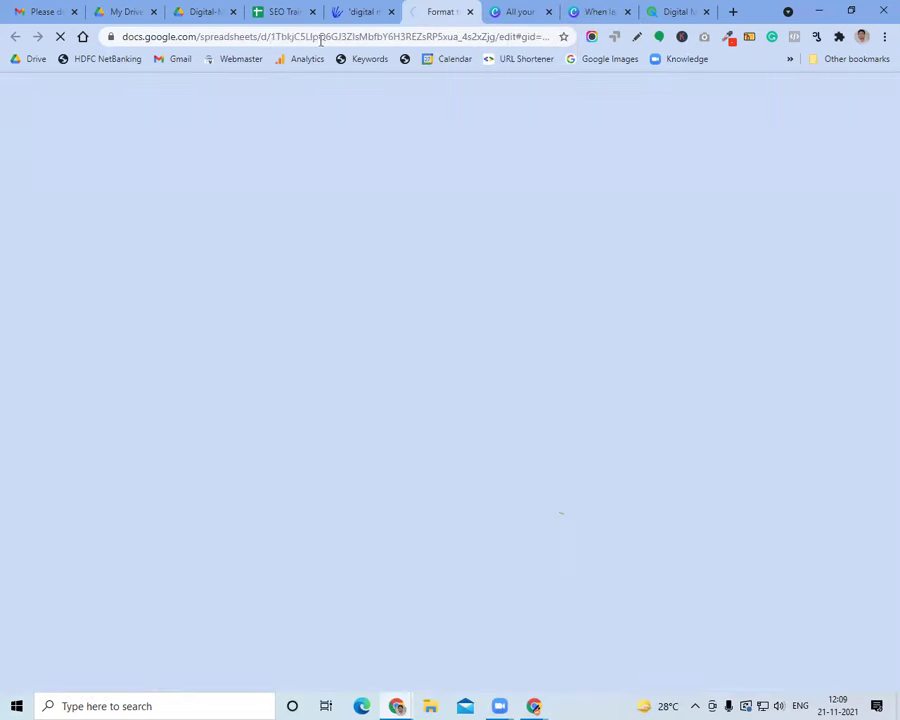
Highlight the Facebook and LinkedIn marketing topics in the syllabus and scroll to page 16, Work management
{"action": "left_click", "coordinate": [275, 12]}
{"action": "left_click", "coordinate": [201, 12]}
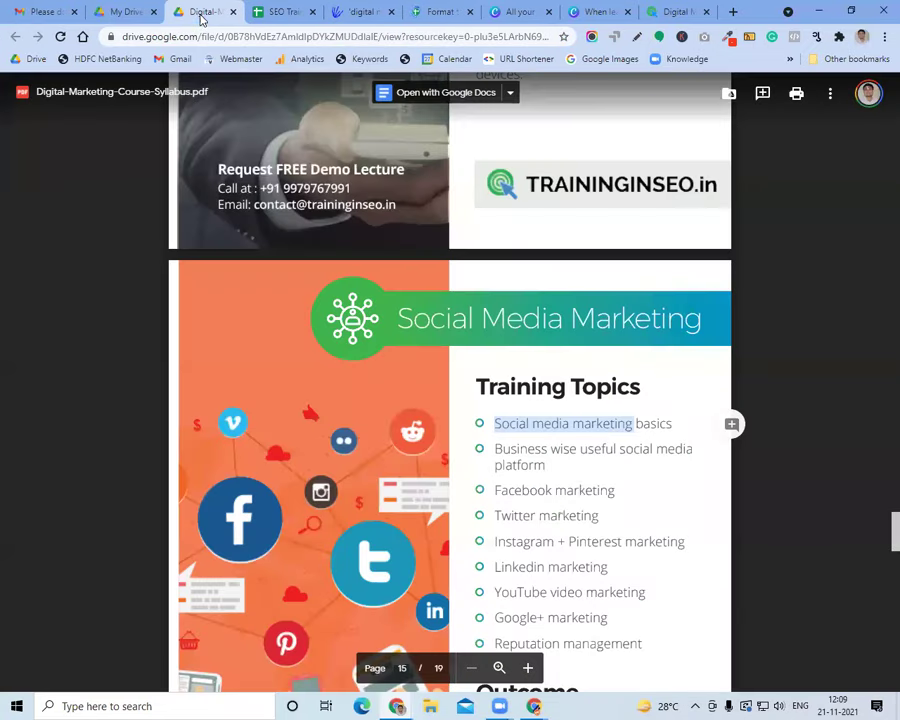
{"action": "scroll", "coordinate": [580, 492], "scroll_direction": "down", "scroll_amount": 4}
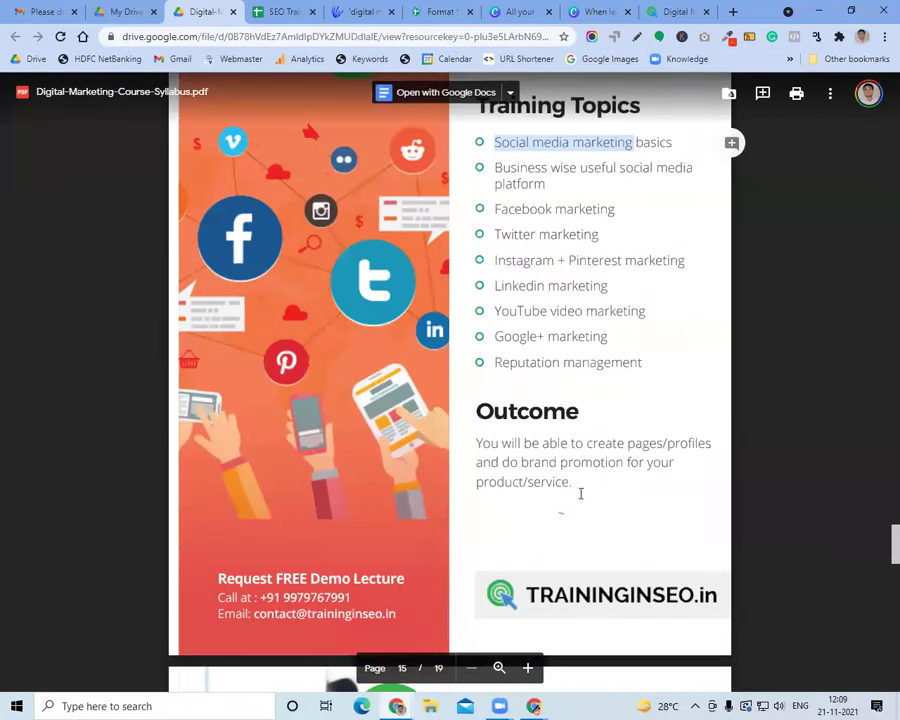
{"action": "triple_click", "coordinate": [520, 209]}
{"action": "left_click", "coordinate": [546, 240]}
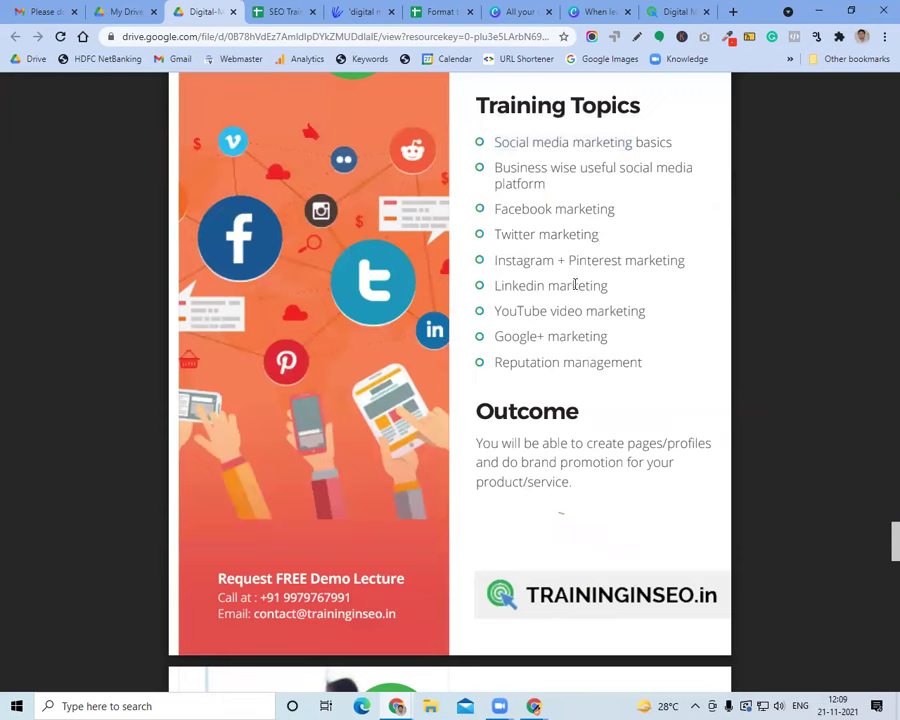
{"action": "triple_click", "coordinate": [534, 286]}
{"action": "scroll", "coordinate": [578, 330], "scroll_direction": "down", "scroll_amount": 4}
{"action": "scroll", "coordinate": [582, 347], "scroll_direction": "down", "scroll_amount": 3}
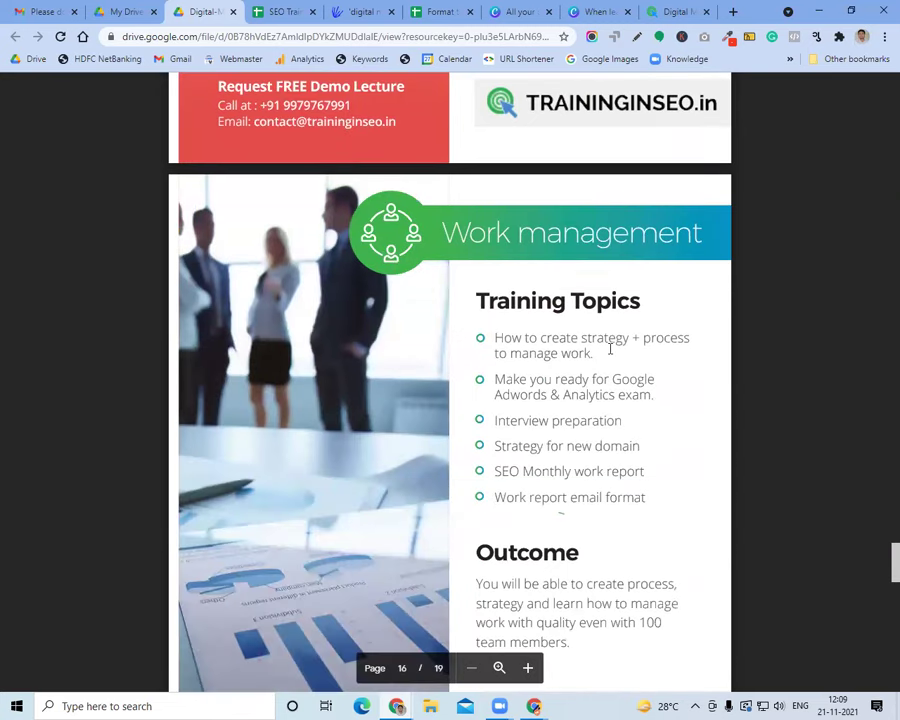
{"action": "left_click", "coordinate": [281, 12]}
Search the spreadsheet for 'monthly' and open the Monthly SEO Strategy sheet
{"action": "left_click", "coordinate": [278, 38]}
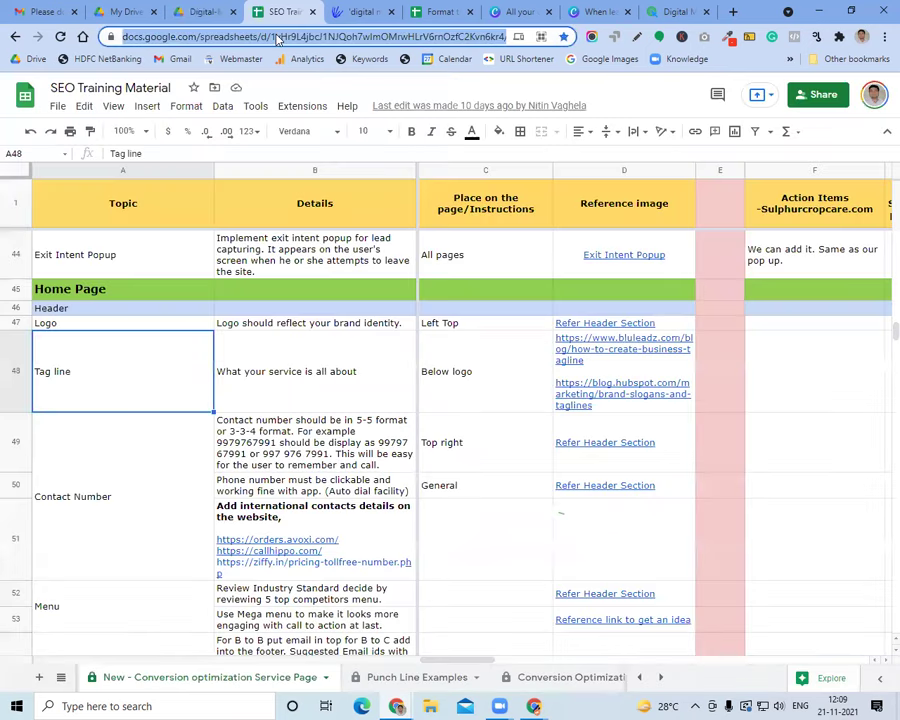
{"action": "key", "text": "ctrl+f"}
{"action": "type", "text": "monthly"}
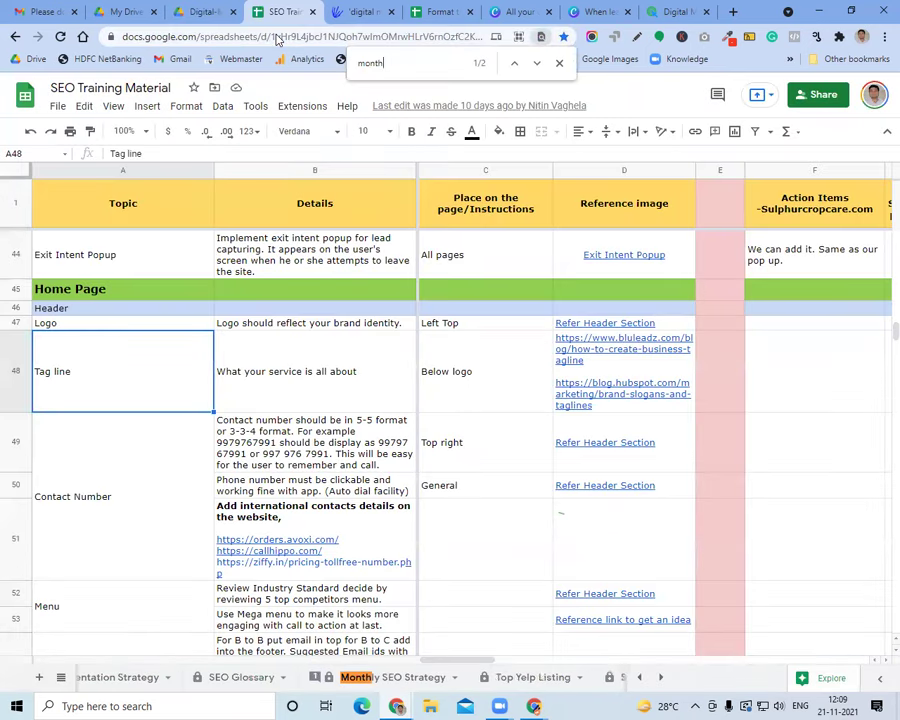
{"action": "left_click", "coordinate": [380, 679]}
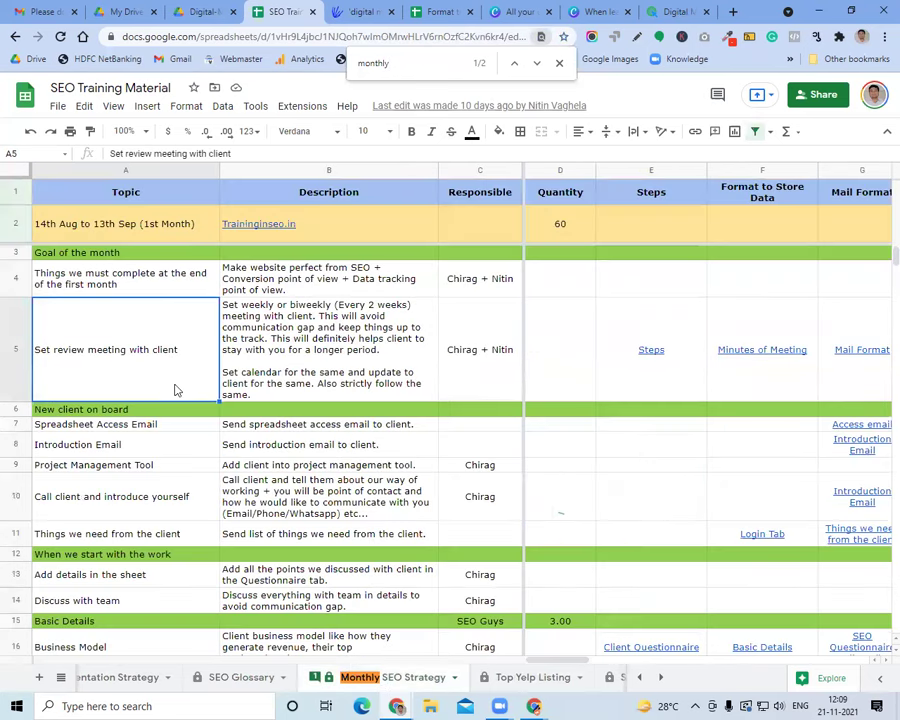
Move through the strategy's task cells and month columns, down to the Google Analytics setup rows
{"action": "left_click", "coordinate": [296, 352]}
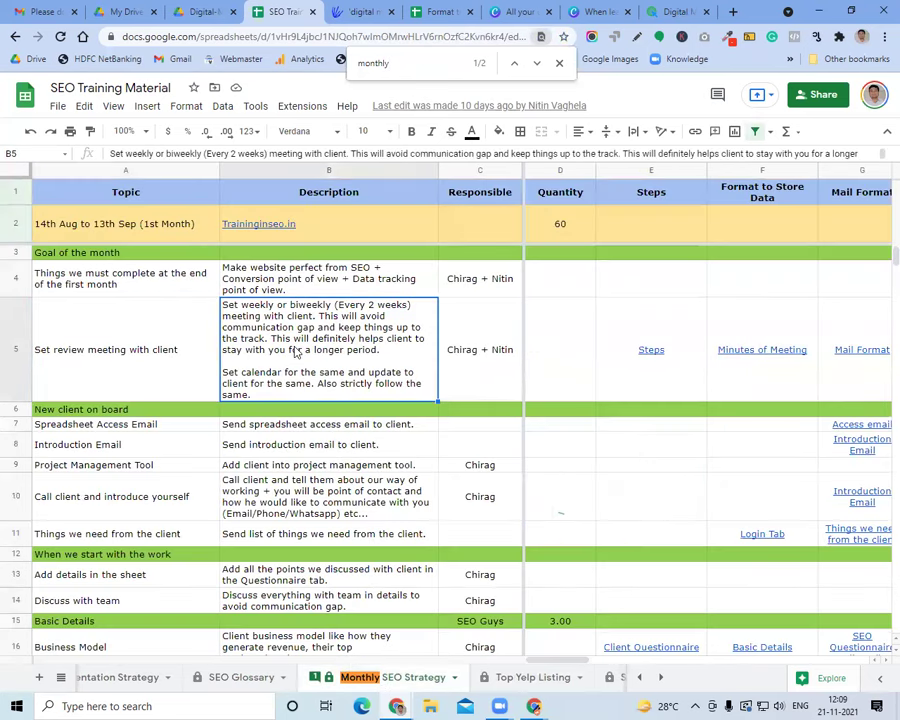
{"action": "key", "text": "Up"}
{"action": "key", "text": "Down"}
{"action": "key", "text": "Down"}
{"action": "key", "text": "Down"}
{"action": "key", "text": "Down"}
{"action": "key", "text": "Right"}
{"action": "key", "text": "Right"}
{"action": "key", "text": "Right"}
{"action": "key", "text": "Right"}
{"action": "key", "text": "Right"}
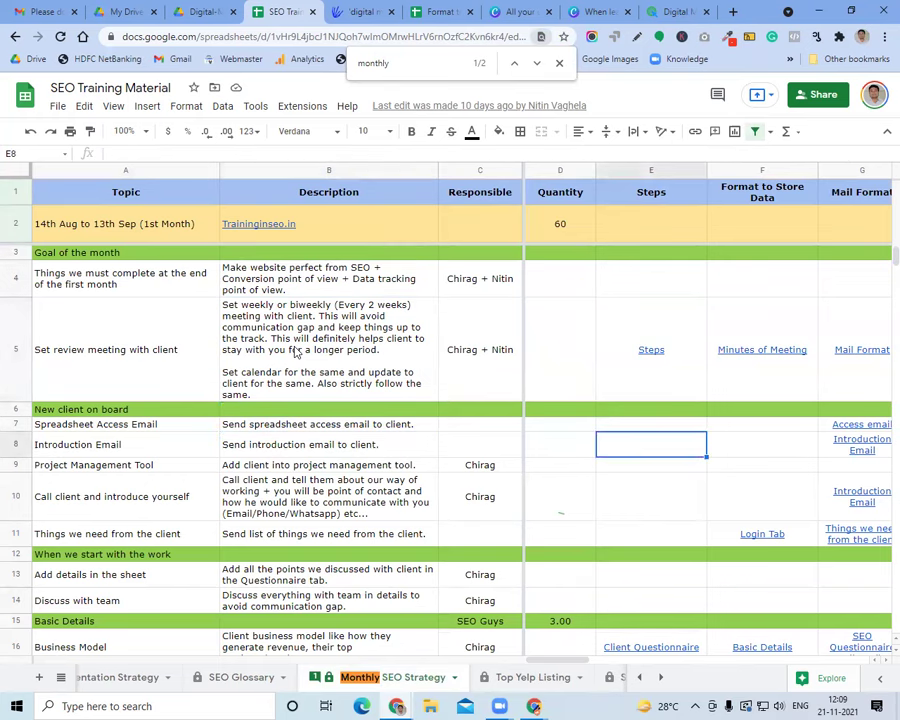
{"action": "key", "text": "Right"}
{"action": "key", "text": "Right"}
{"action": "key", "text": "Right"}
{"action": "key", "text": "Right"}
{"action": "key", "text": "Right"}
{"action": "key", "text": "Right"}
{"action": "key", "text": "Right"}
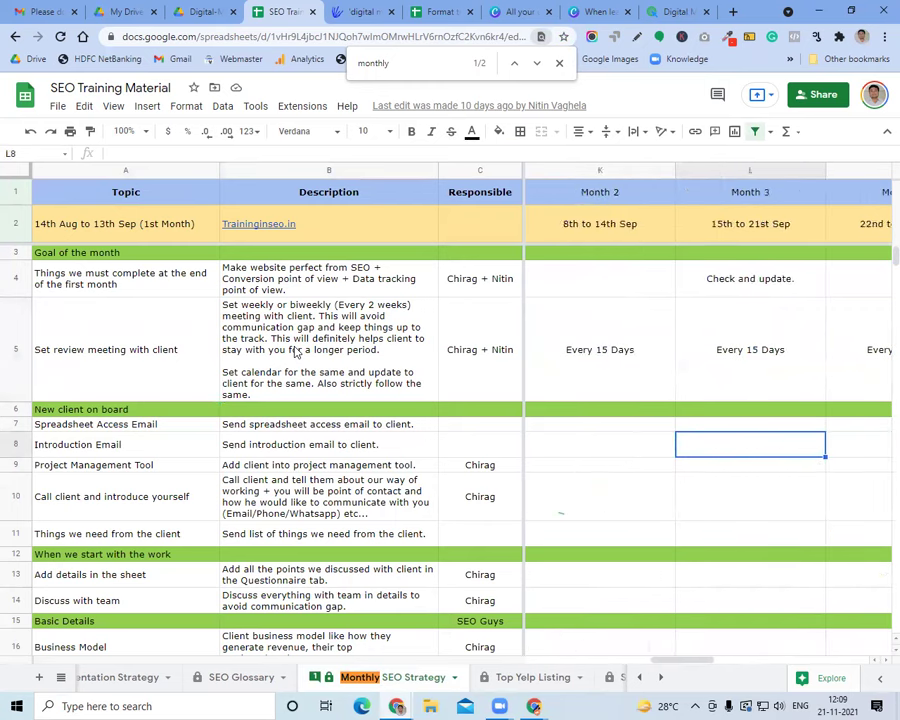
{"action": "key", "text": "Right"}
{"action": "key", "text": "Left"}
{"action": "key", "text": "Left"}
{"action": "key", "text": "Left"}
{"action": "key", "text": "Left"}
{"action": "key", "text": "Left"}
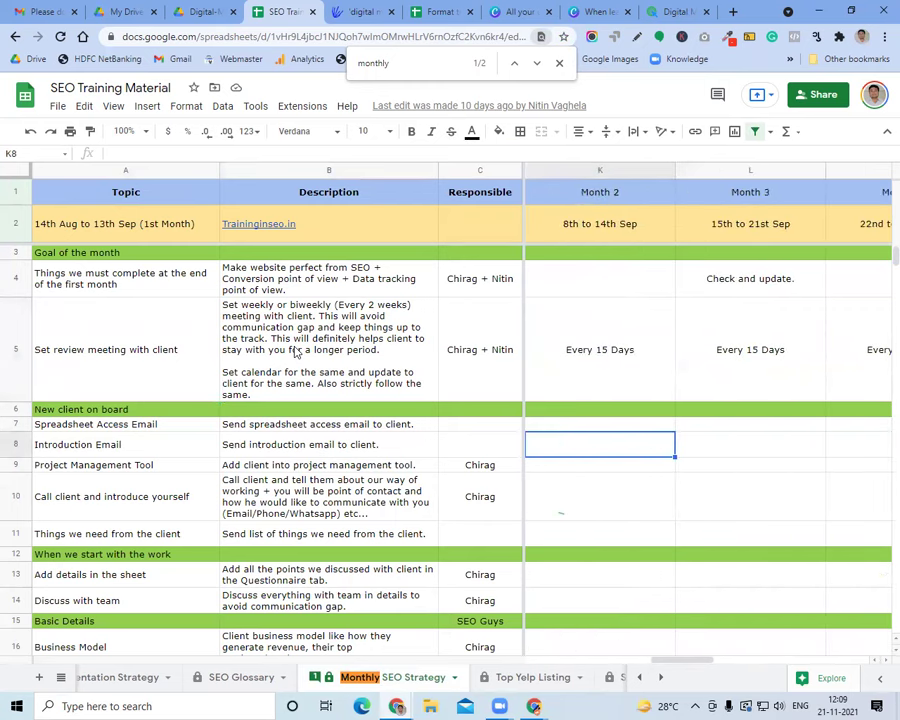
{"action": "key", "text": "Left"}
{"action": "key", "text": "Left"}
{"action": "key", "text": "Left"}
{"action": "key", "text": "Left"}
{"action": "key", "text": "Left"}
{"action": "key", "text": "Left"}
{"action": "key", "text": "Left"}
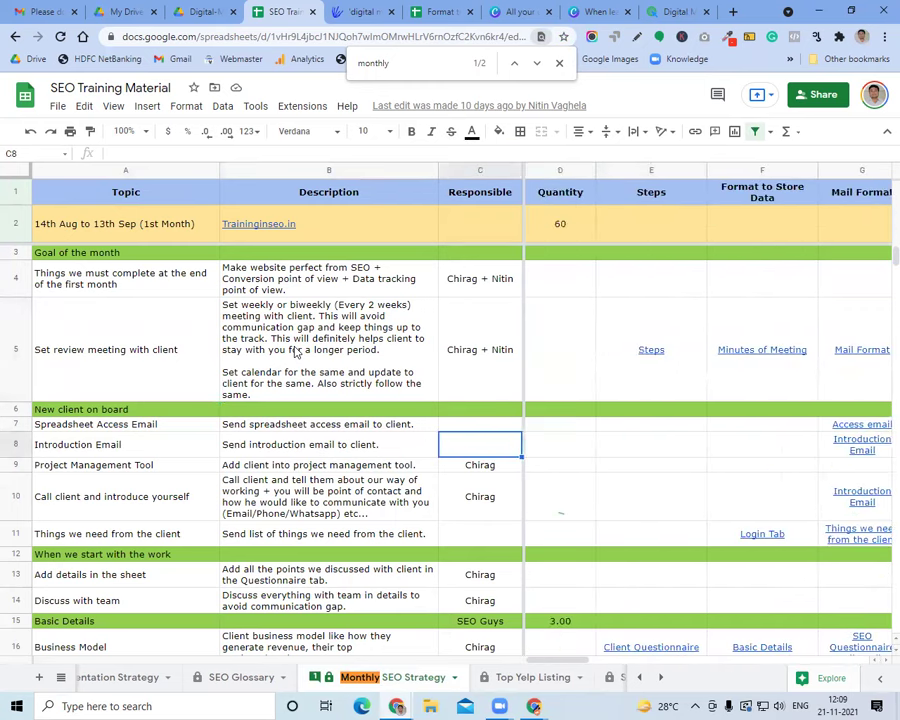
{"action": "scroll", "coordinate": [296, 352], "scroll_direction": "down", "scroll_amount": 15}
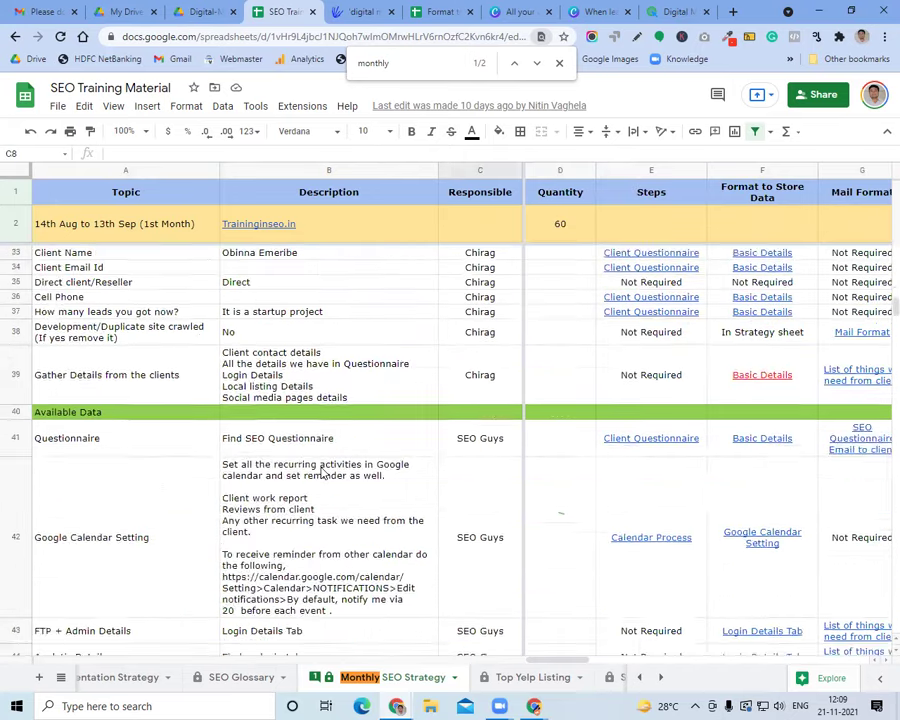
{"action": "scroll", "coordinate": [322, 473], "scroll_direction": "down", "scroll_amount": 3}
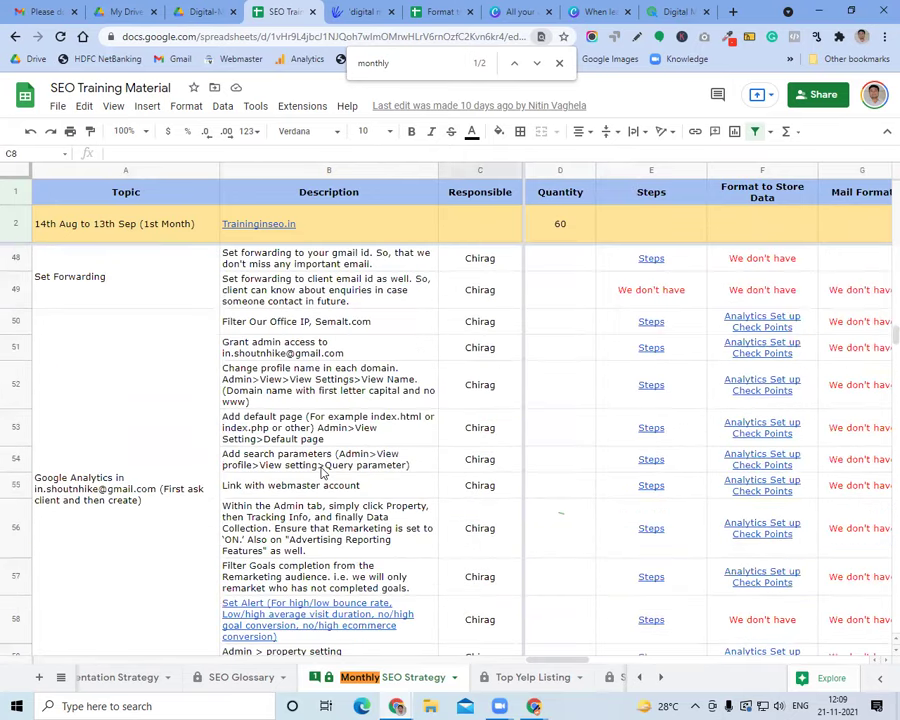
{"action": "left_click", "coordinate": [559, 63]}
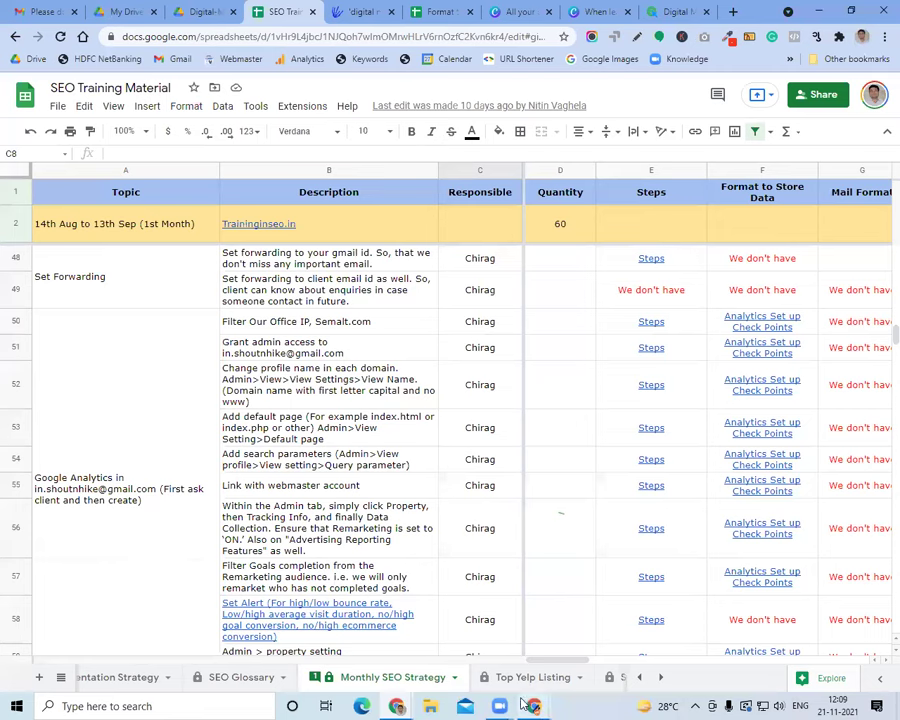
Complete Google 2-Step Verification using a verification code sent by text message
{"action": "mouse_move", "coordinate": [554, 660]}
{"action": "left_click", "coordinate": [580, 632]}
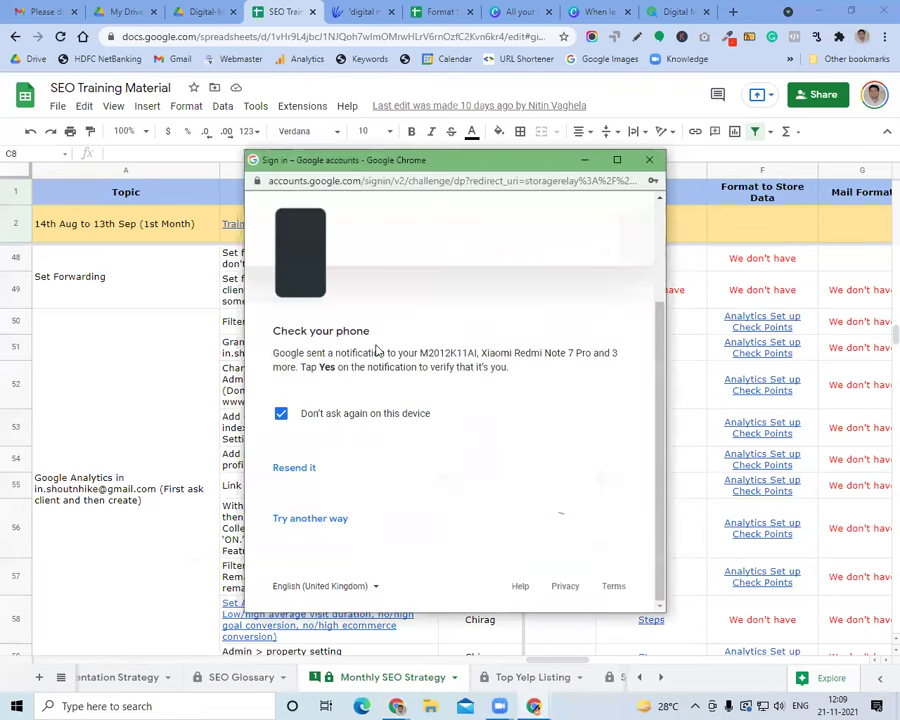
{"action": "left_click", "coordinate": [302, 518]}
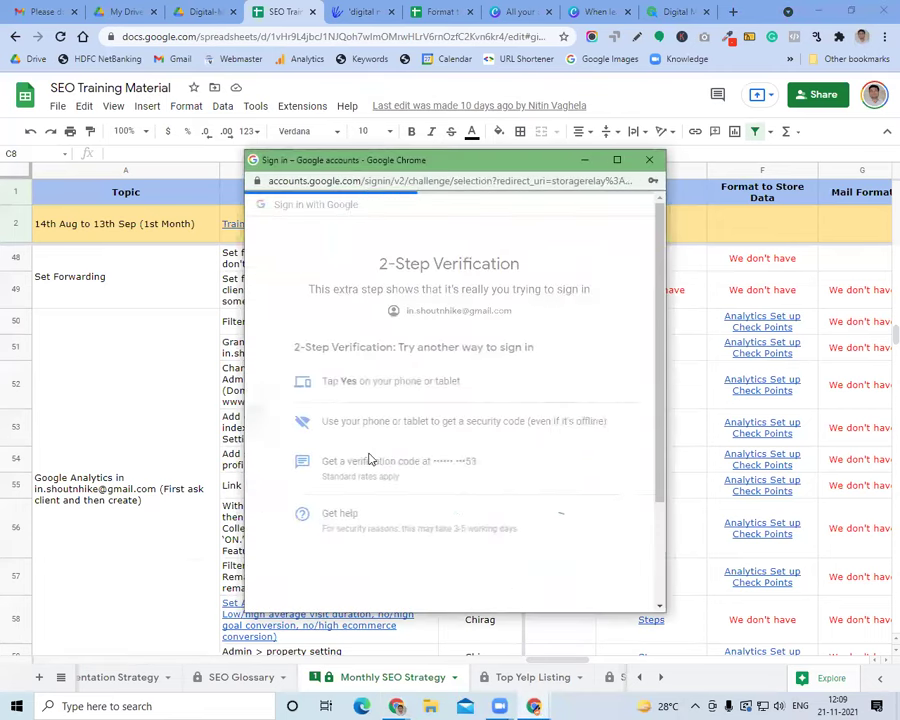
{"action": "left_click", "coordinate": [367, 470]}
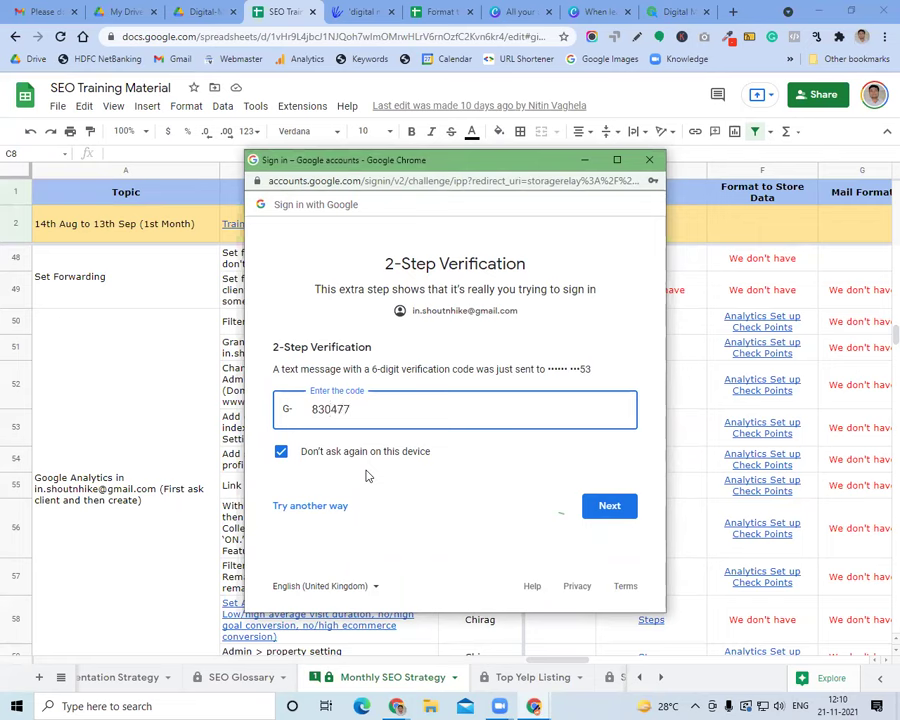
{"action": "left_click", "coordinate": [627, 510]}
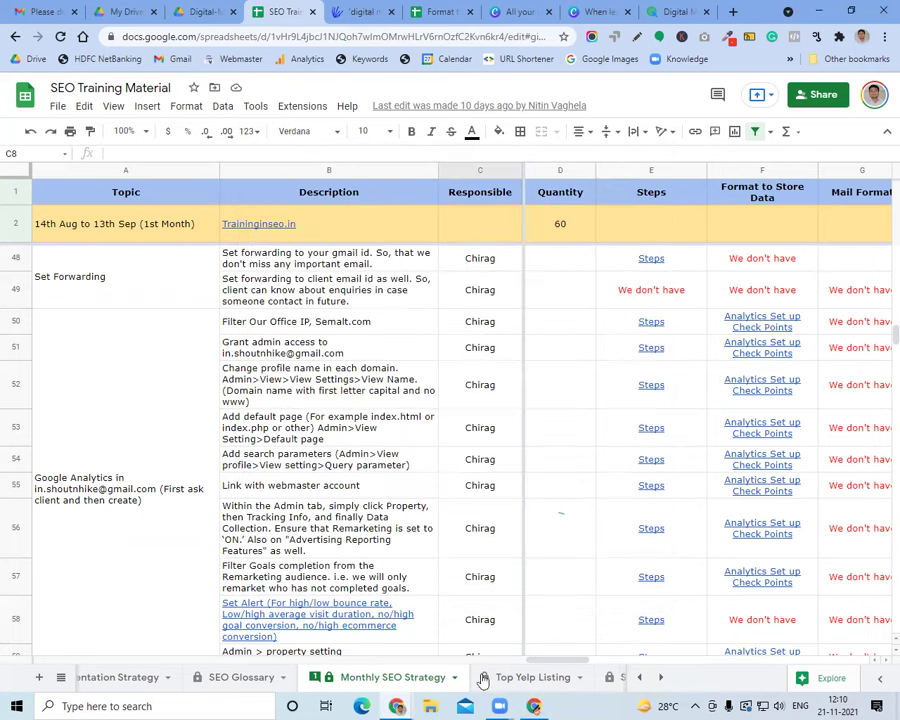
In the other Chrome window, load the 'Original - GA Report - Month' Data Studio report in a new tab
{"action": "key", "text": "alt+Tab"}
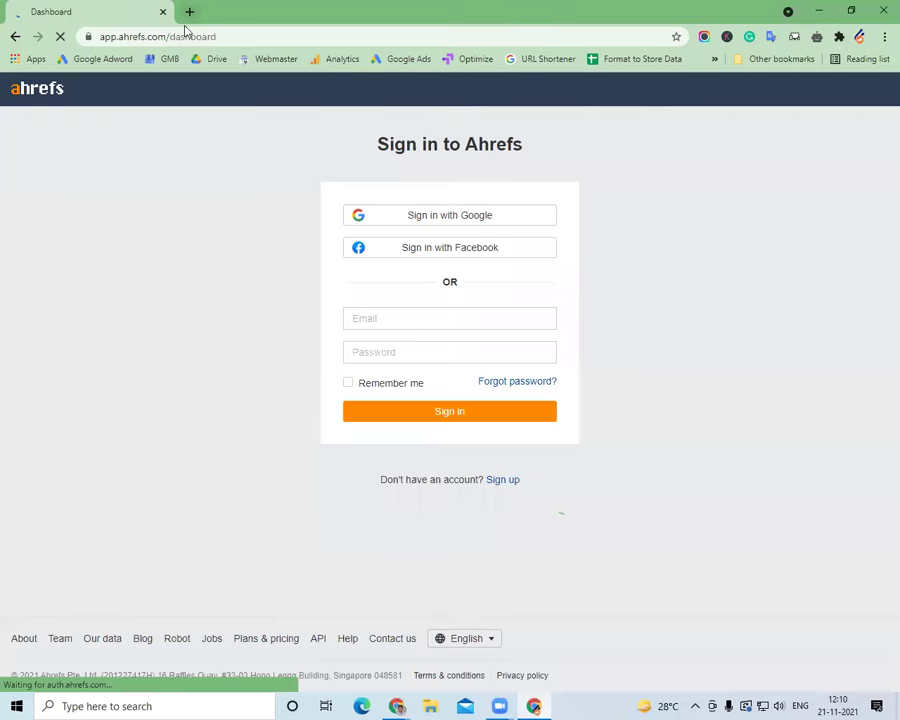
{"action": "left_click", "coordinate": [189, 11]}
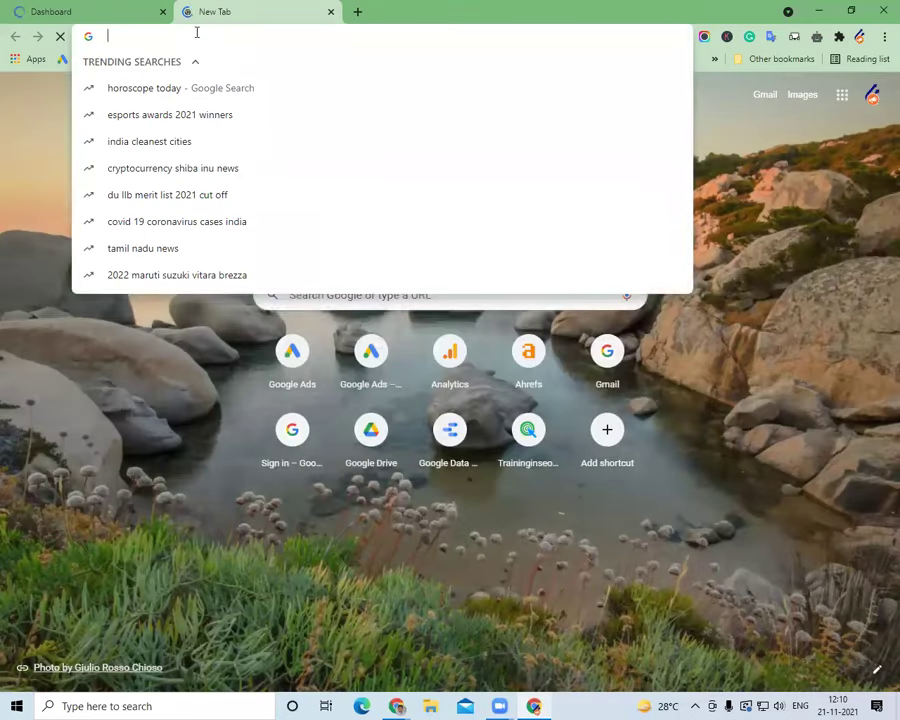
{"action": "type", "text": "google data studio"}
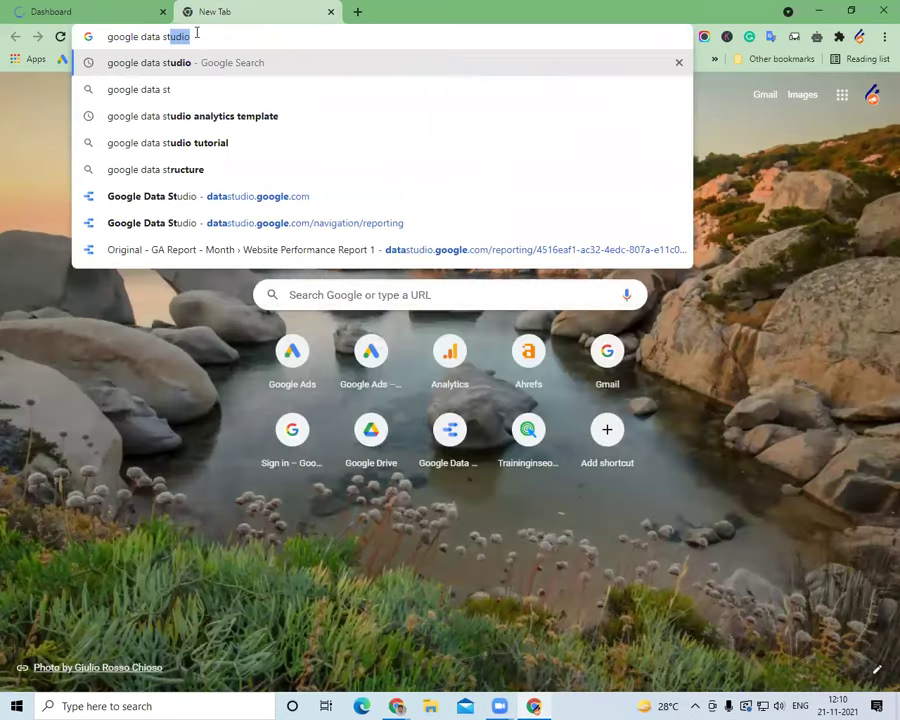
{"action": "left_click", "coordinate": [266, 250]}
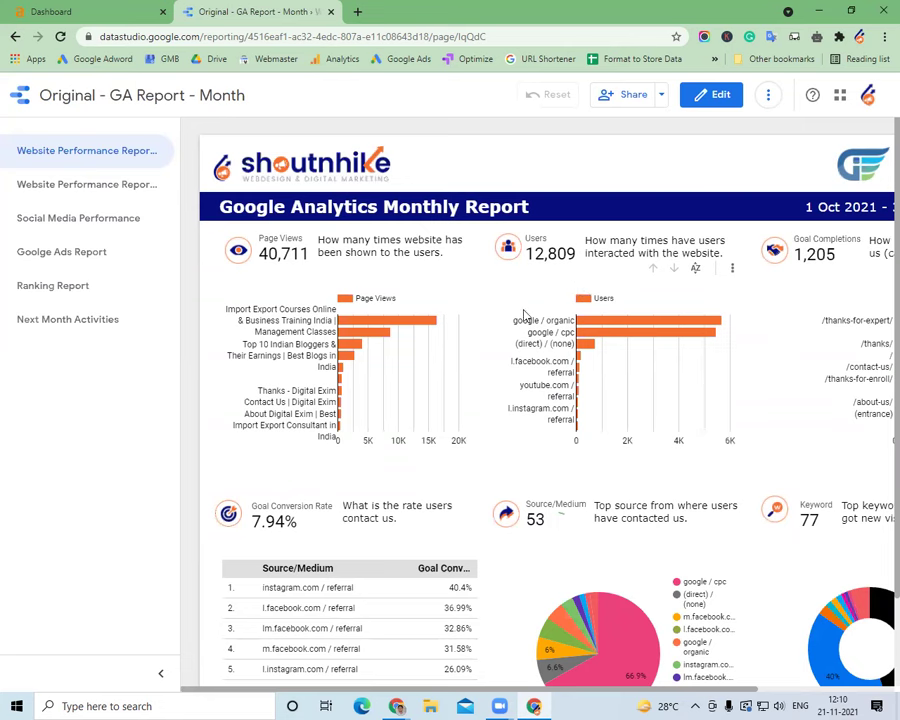
{"action": "left_click", "coordinate": [163, 673]}
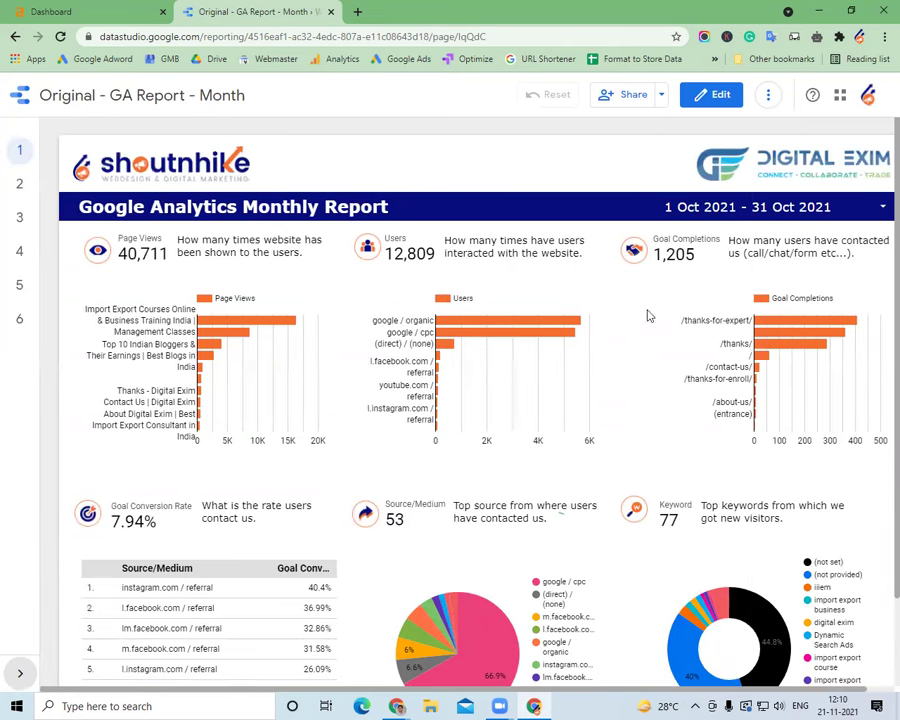
View report pages 2 and 3, the Ranking Report and the Monthly Activities Report
{"action": "scroll", "coordinate": [674, 340], "scroll_direction": "down", "scroll_amount": 2}
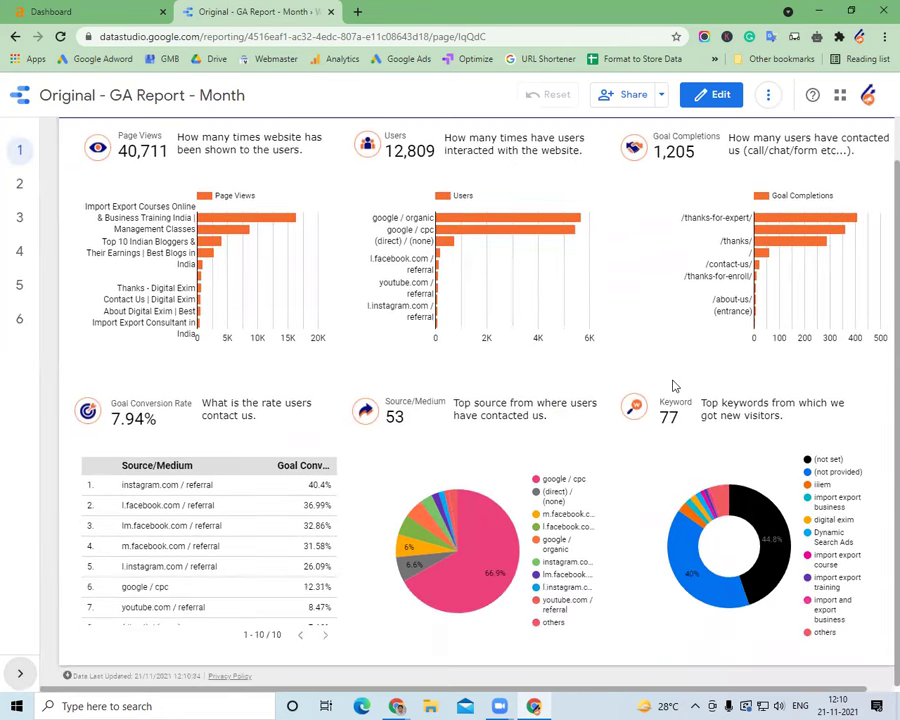
{"action": "left_click", "coordinate": [18, 186]}
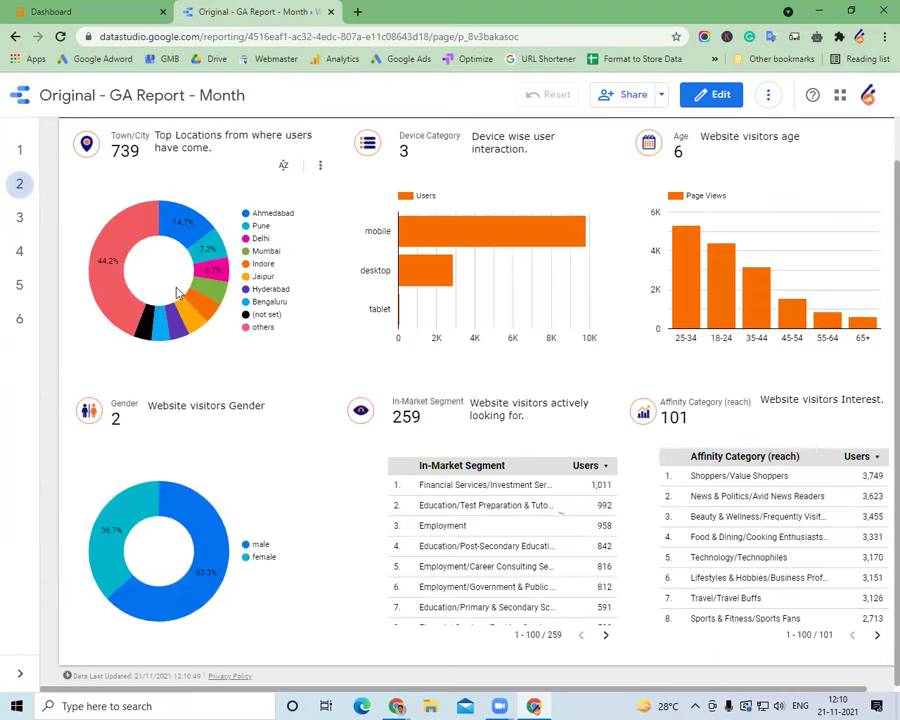
{"action": "left_click", "coordinate": [20, 218]}
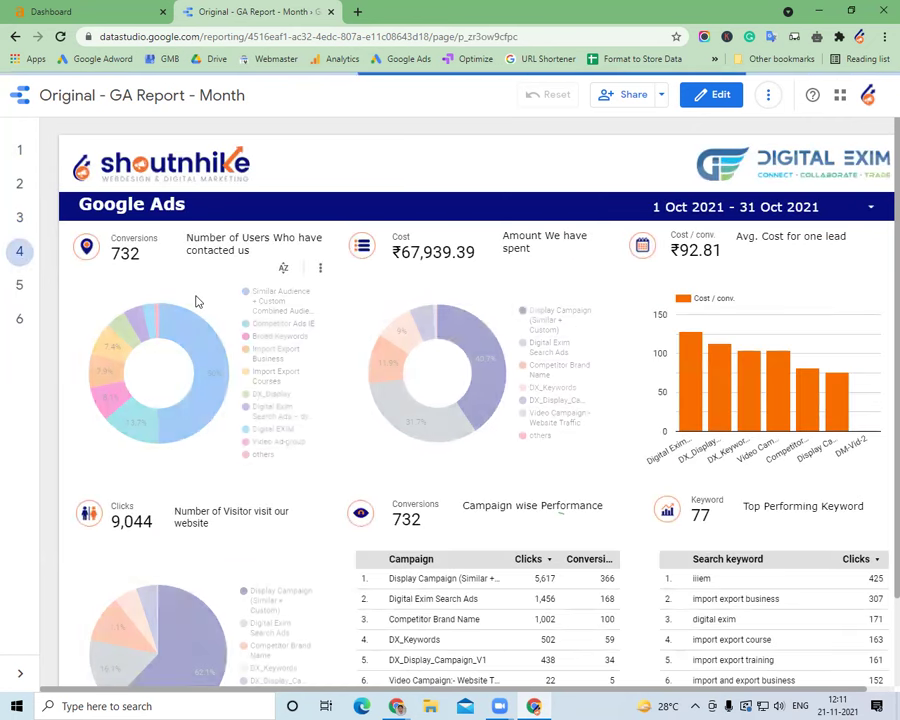
{"action": "left_click", "coordinate": [19, 287]}
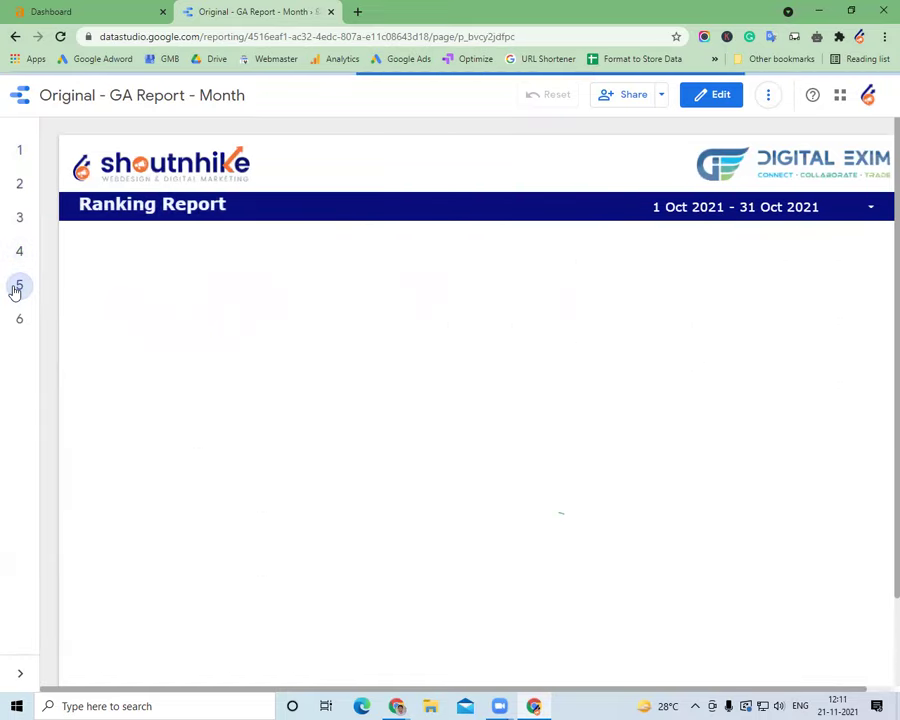
{"action": "scroll", "coordinate": [396, 382], "scroll_direction": "down", "scroll_amount": 1}
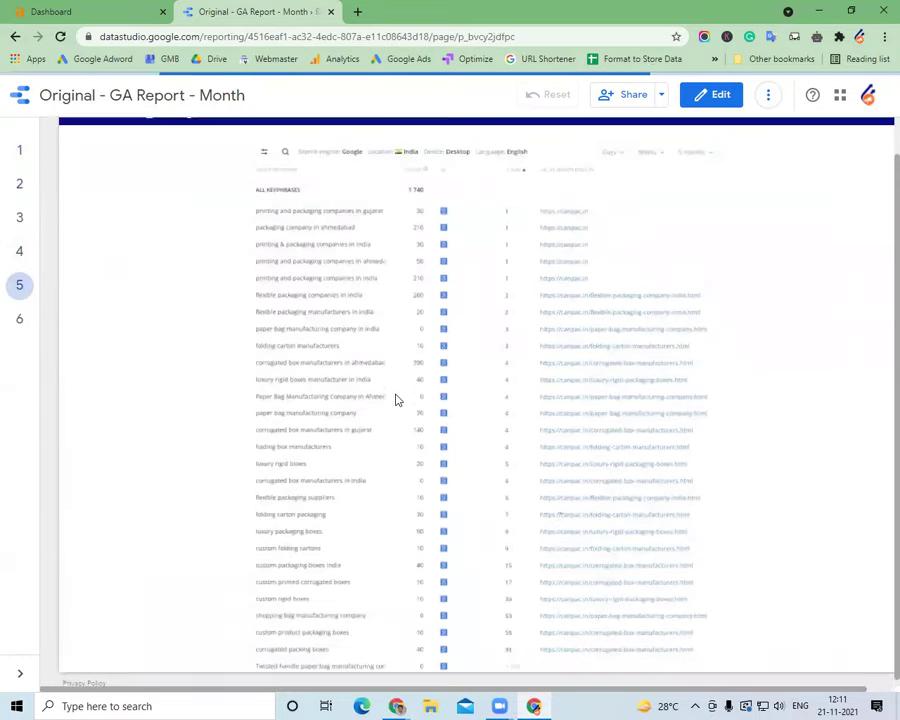
{"action": "scroll", "coordinate": [370, 330], "scroll_direction": "up", "scroll_amount": 1}
{"action": "scroll", "coordinate": [324, 401], "scroll_direction": "down", "scroll_amount": 1}
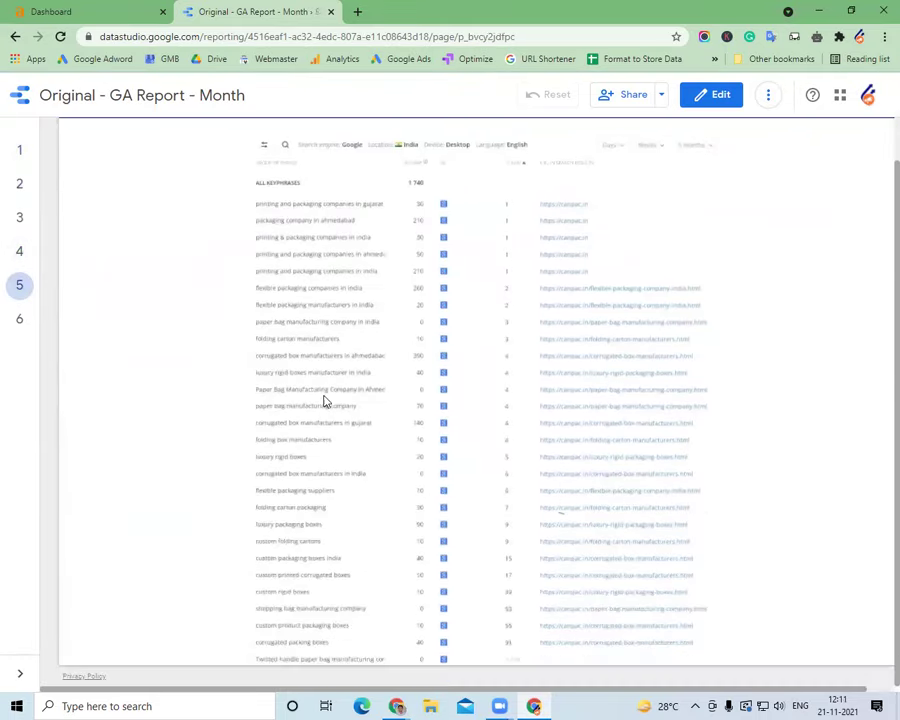
{"action": "left_click", "coordinate": [19, 319]}
{"action": "scroll", "coordinate": [352, 373], "scroll_direction": "up", "scroll_amount": 1}
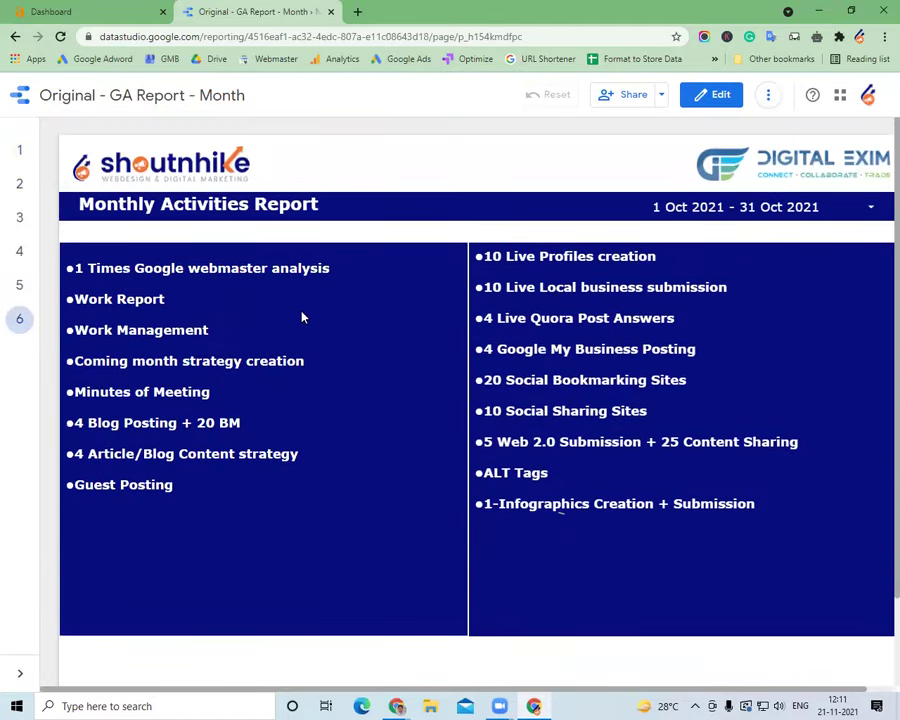
{"action": "mouse_move", "coordinate": [397, 706]}
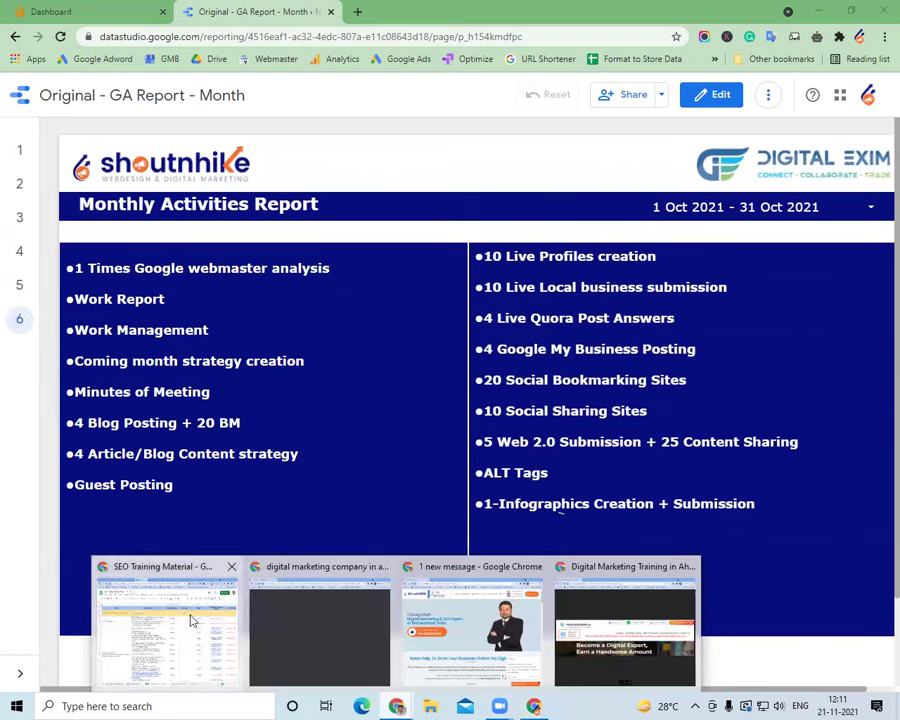
{"action": "left_click", "coordinate": [190, 616]}
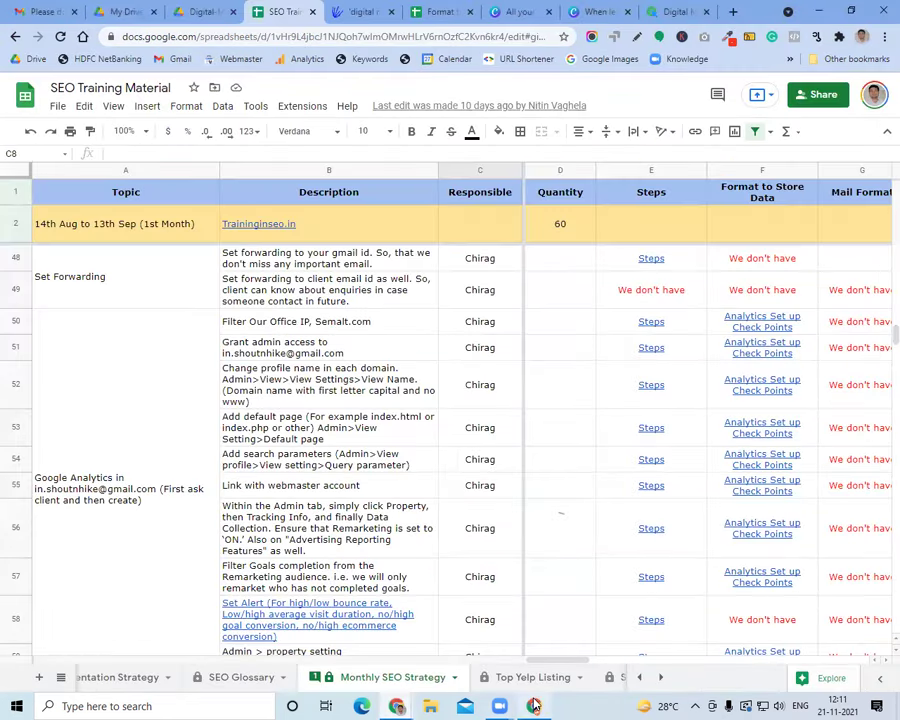
Return to the syllabus PDF and mark the word 'Interview' on the Work management page
{"action": "left_click", "coordinate": [534, 706]}
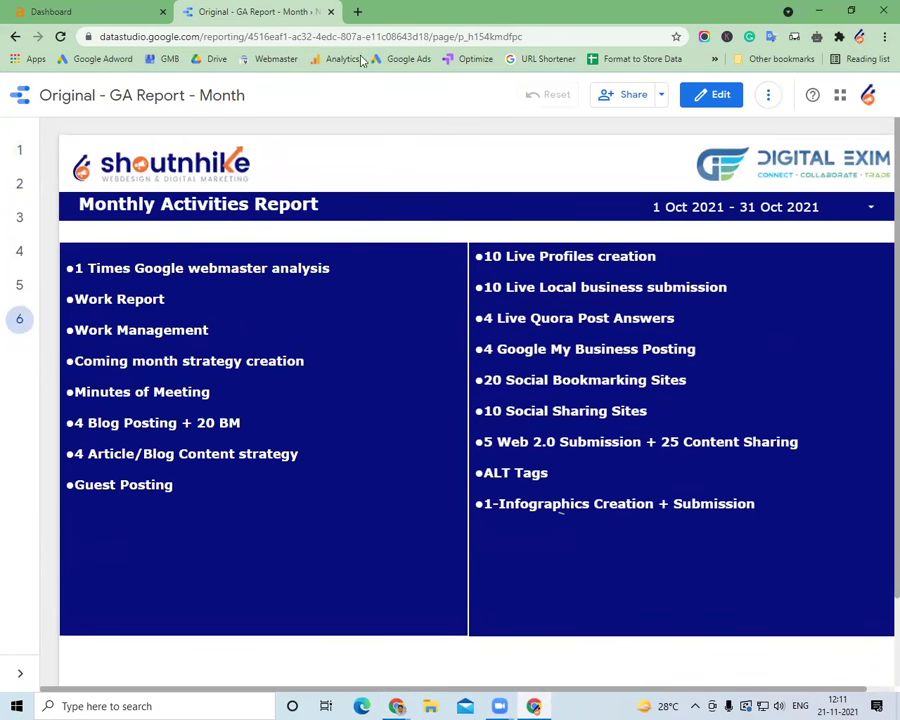
{"action": "left_click", "coordinate": [397, 706]}
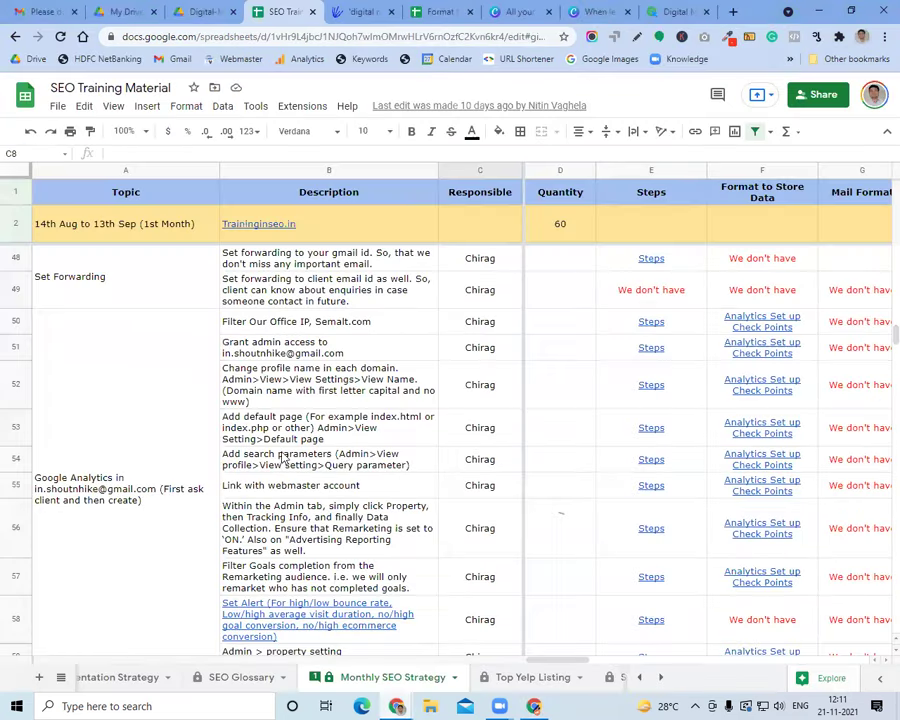
{"action": "left_click", "coordinate": [205, 12]}
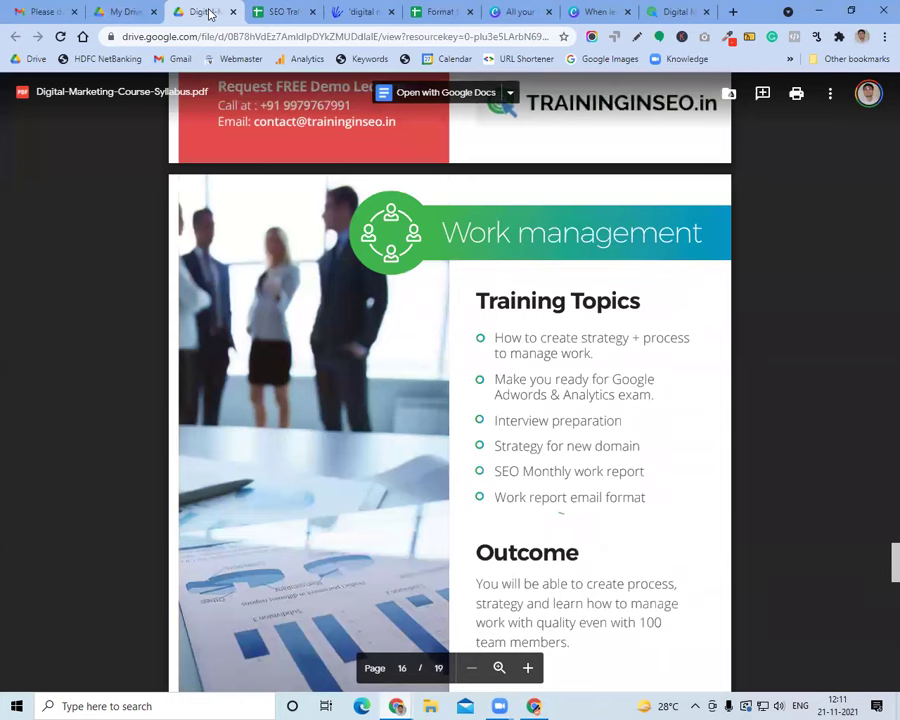
{"action": "scroll", "coordinate": [524, 447], "scroll_direction": "down", "scroll_amount": 1}
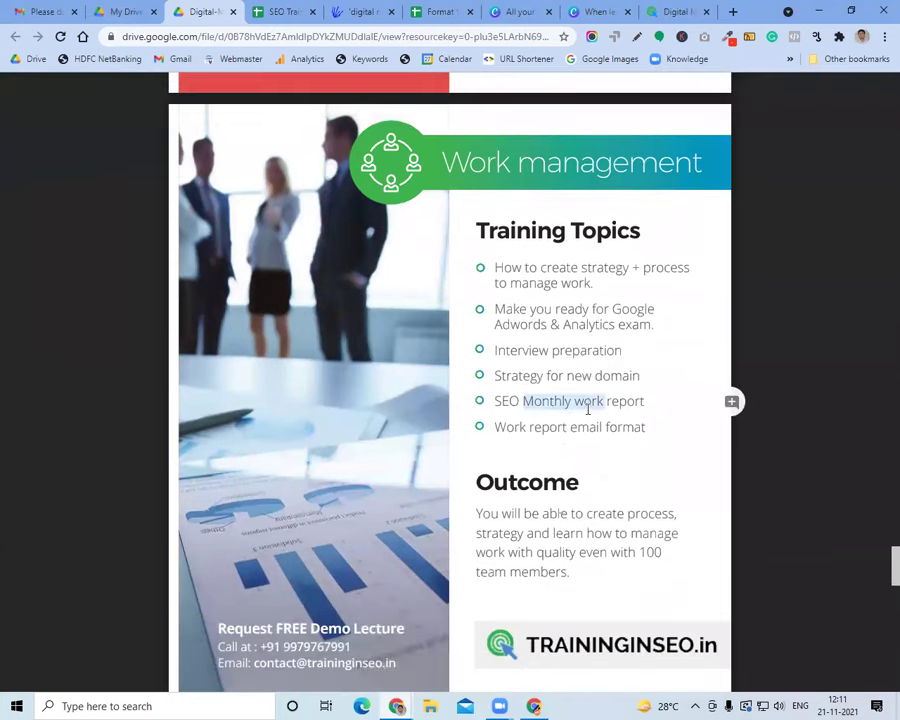
{"action": "double_click", "coordinate": [505, 352]}
{"action": "left_click", "coordinate": [598, 11]}
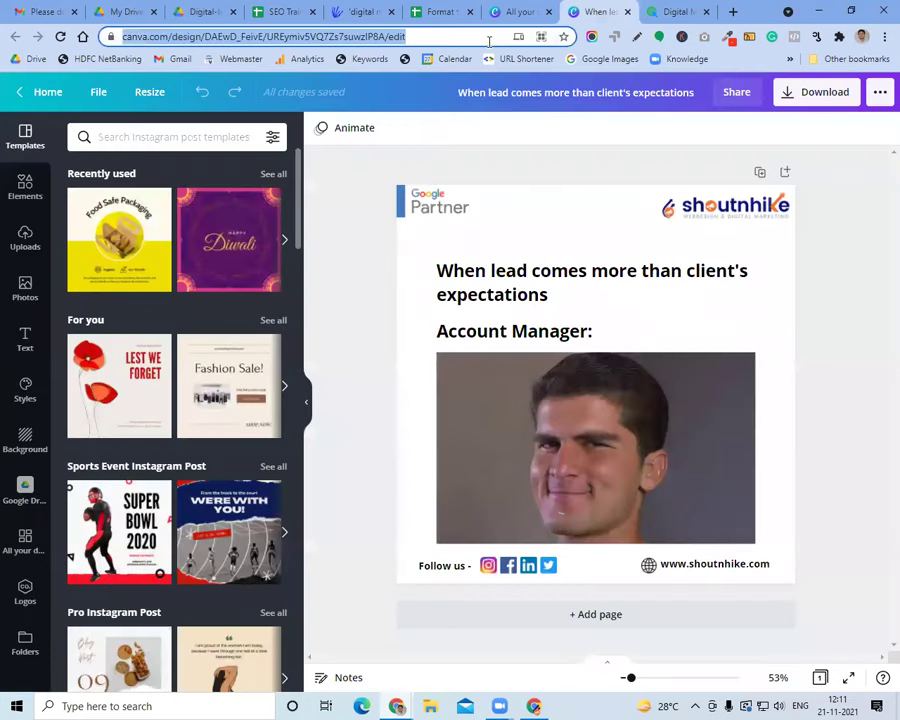
Search Google for 'interview site:traininginseo.in' and open the interview preparation tips article
{"action": "type", "text": "tra"}
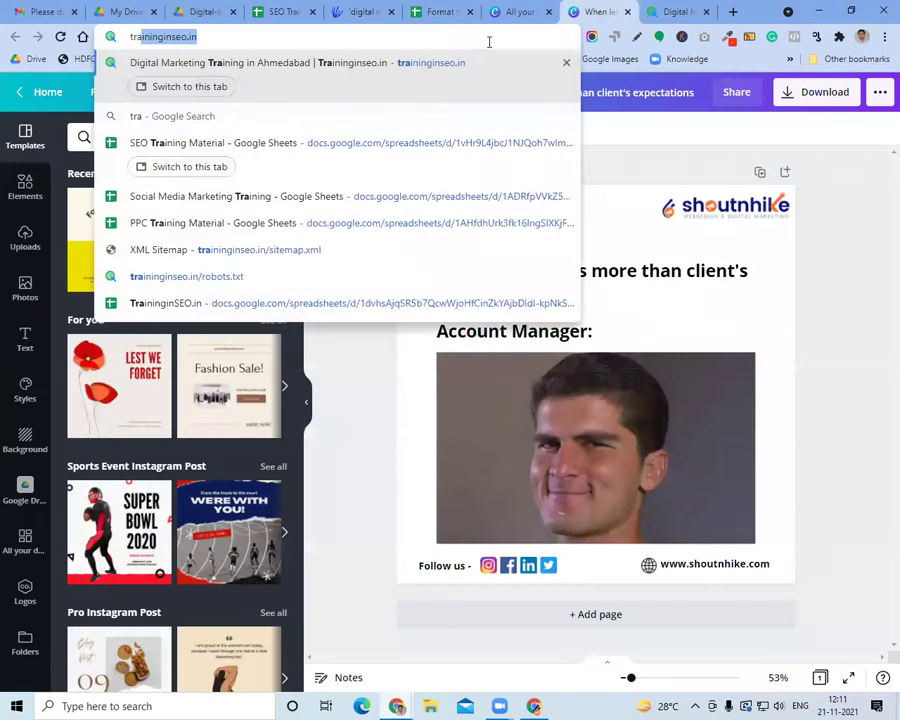
{"action": "key", "text": "Right"}
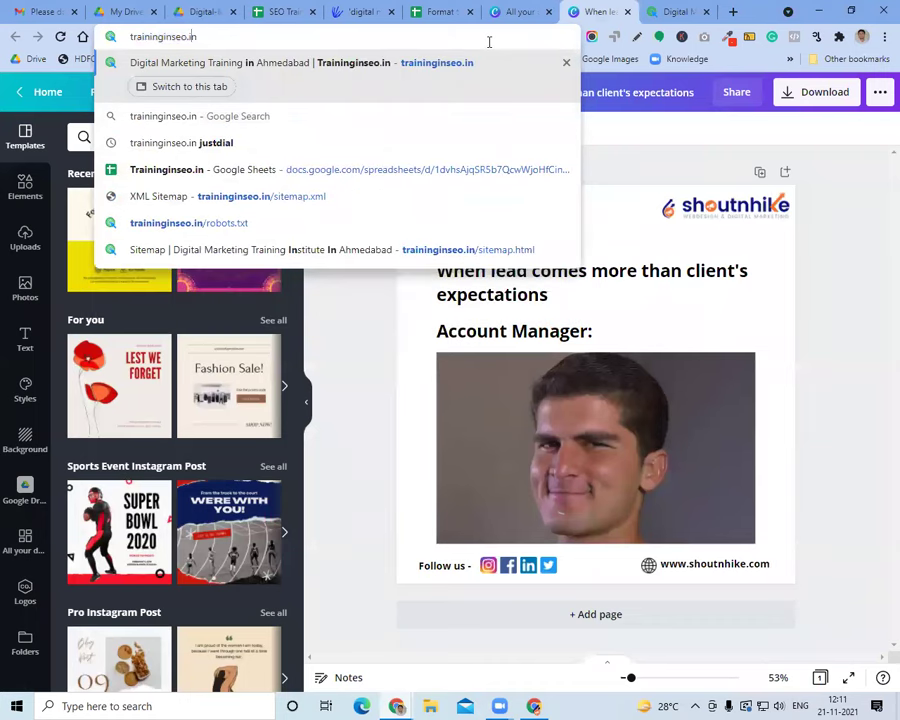
{"action": "key", "text": "Home"}
{"action": "type", "text": "site:"}
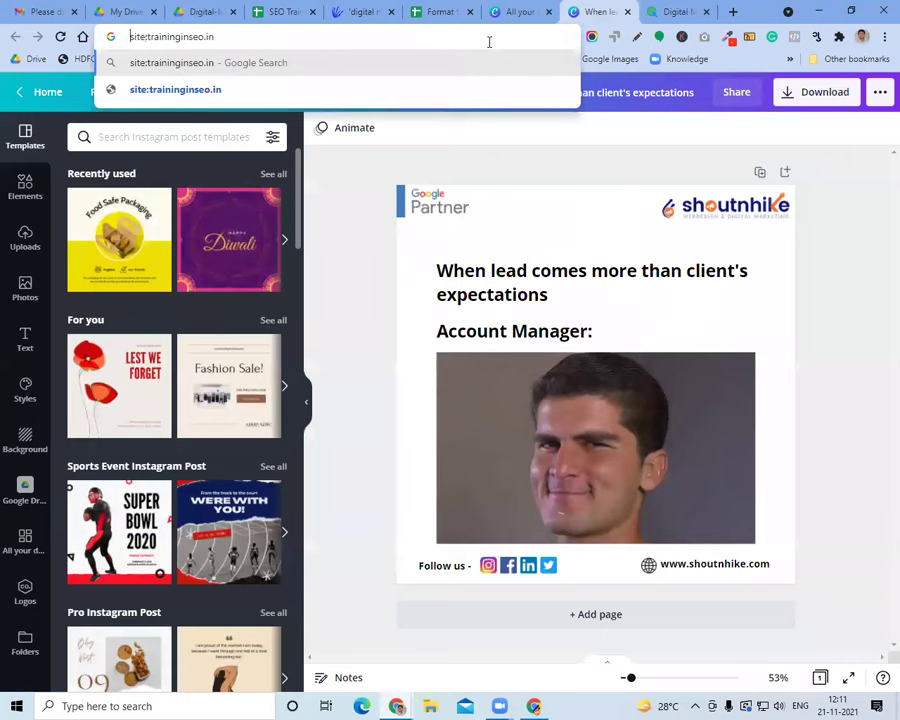
{"action": "key", "text": "Home"}
{"action": "type", "text": "interrview"}
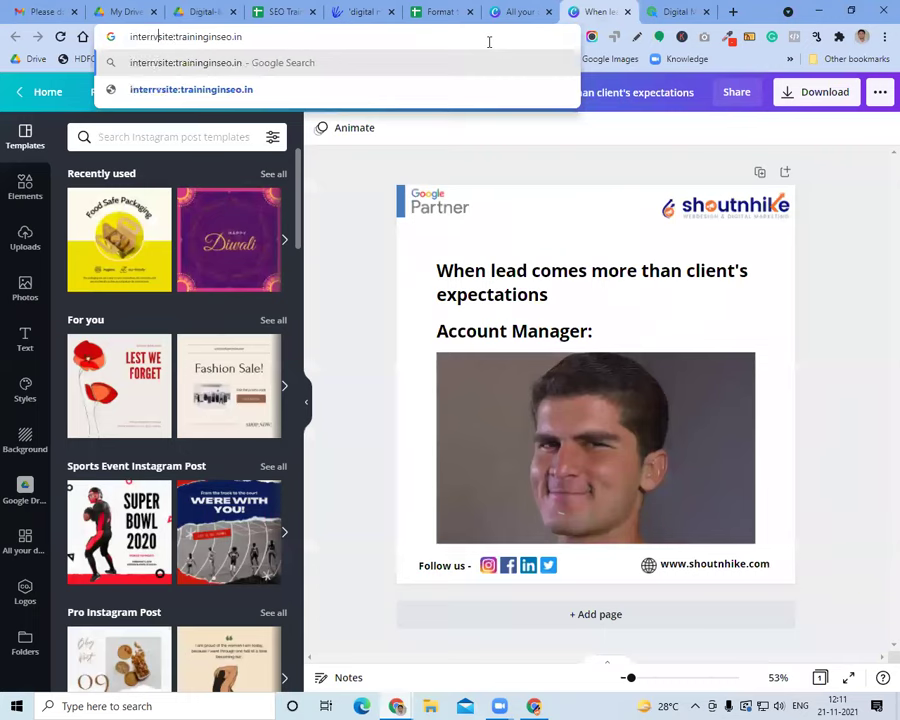
{"action": "key", "text": "Return"}
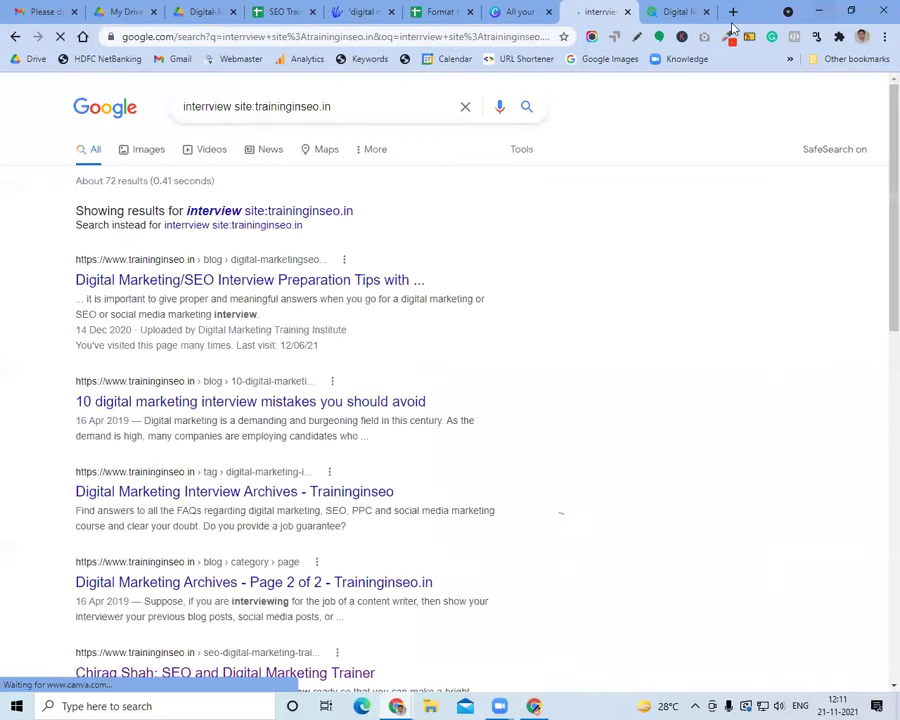
{"action": "left_click", "coordinate": [707, 13]}
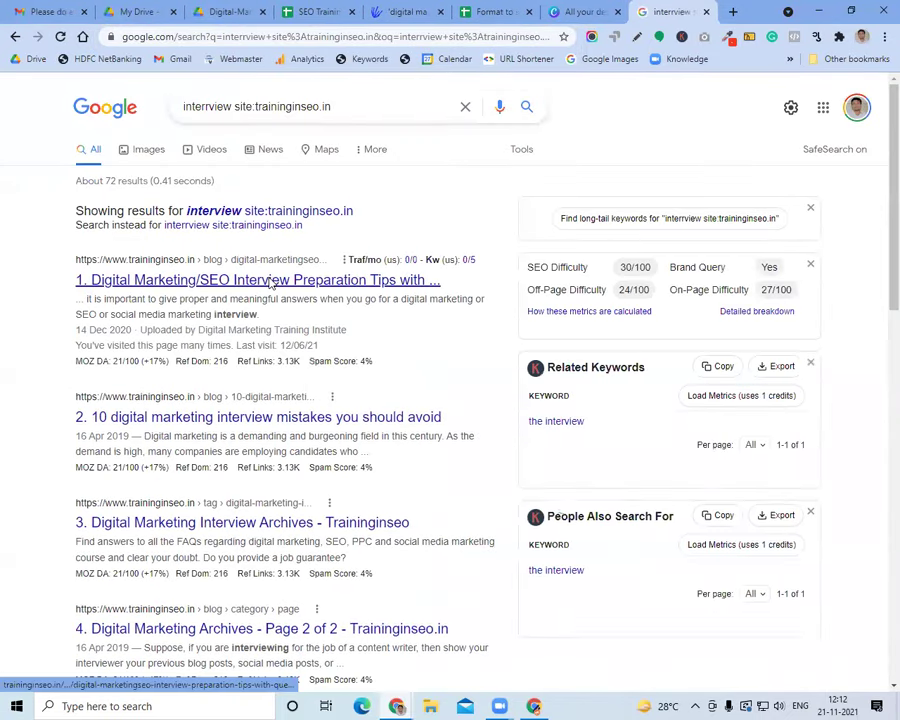
{"action": "left_click", "coordinate": [269, 283]}
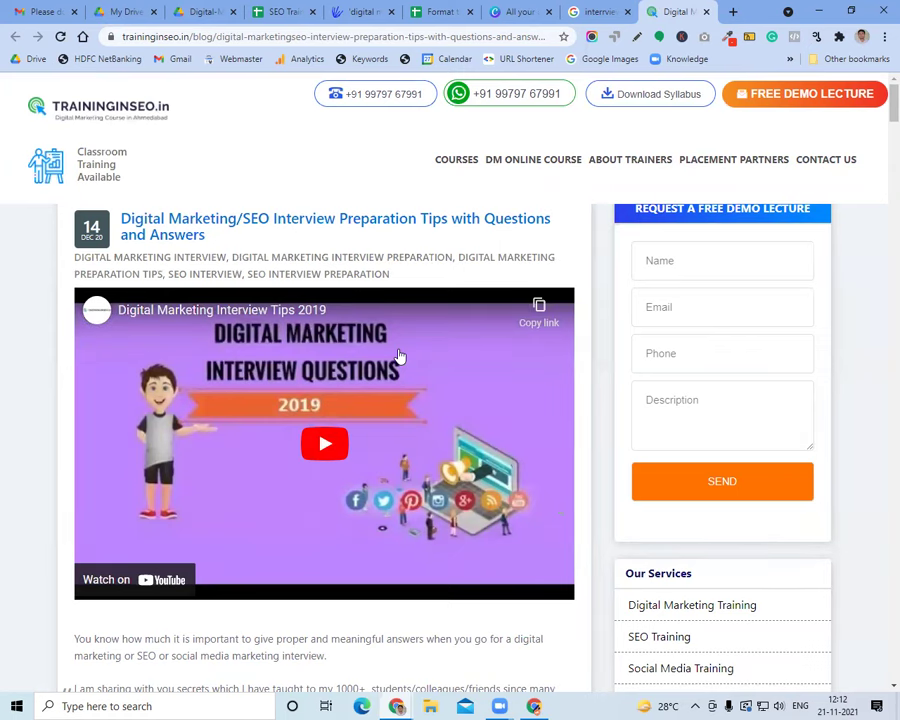
Scroll past the article's YouTube video and dismiss the free demo lecture popup
{"action": "scroll", "coordinate": [399, 356], "scroll_direction": "down", "scroll_amount": 6}
{"action": "scroll", "coordinate": [399, 356], "scroll_direction": "down", "scroll_amount": 8}
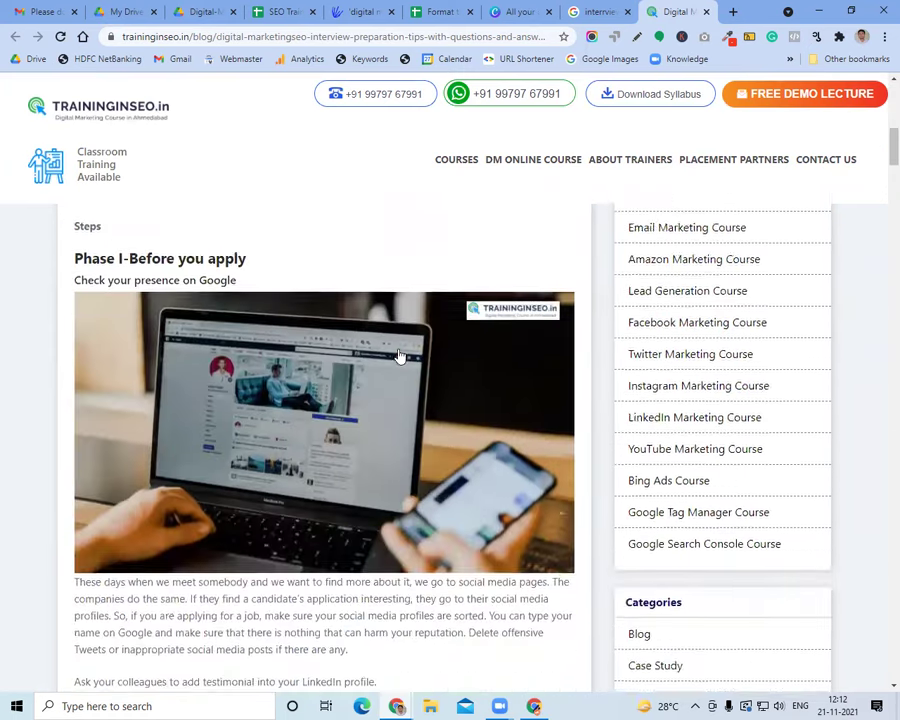
{"action": "scroll", "coordinate": [399, 356], "scroll_direction": "down", "scroll_amount": 3}
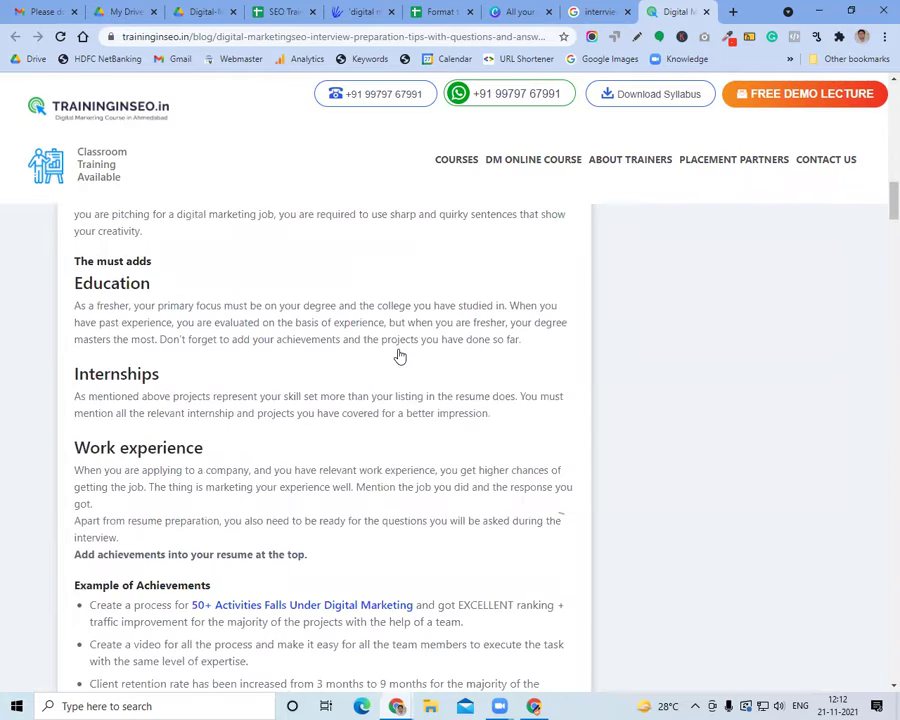
{"action": "left_click", "coordinate": [764, 190]}
{"action": "scroll", "coordinate": [285, 418], "scroll_direction": "down", "scroll_amount": 2}
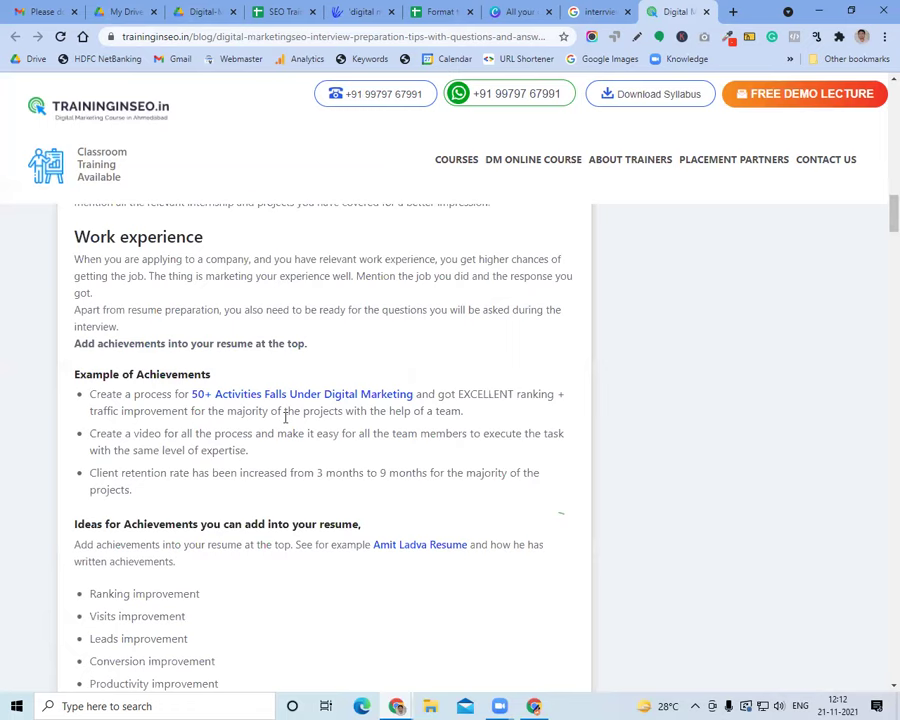
Read down to the '1. Cover letter' sample and the '2. Why we hire you?' answer
{"action": "scroll", "coordinate": [285, 418], "scroll_direction": "up", "scroll_amount": 16}
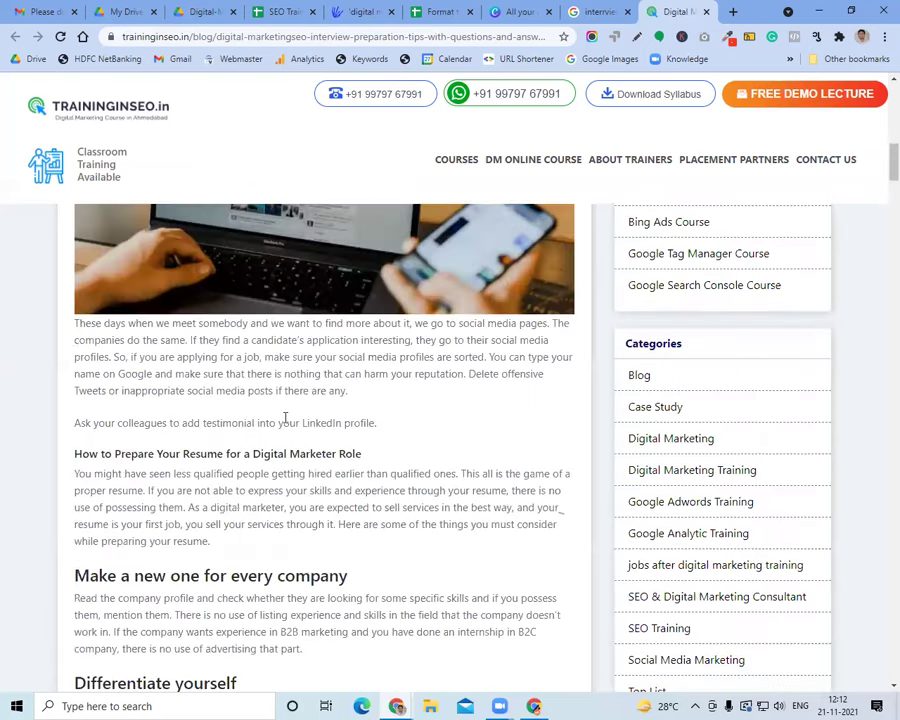
{"action": "scroll", "coordinate": [285, 420], "scroll_direction": "up", "scroll_amount": 2}
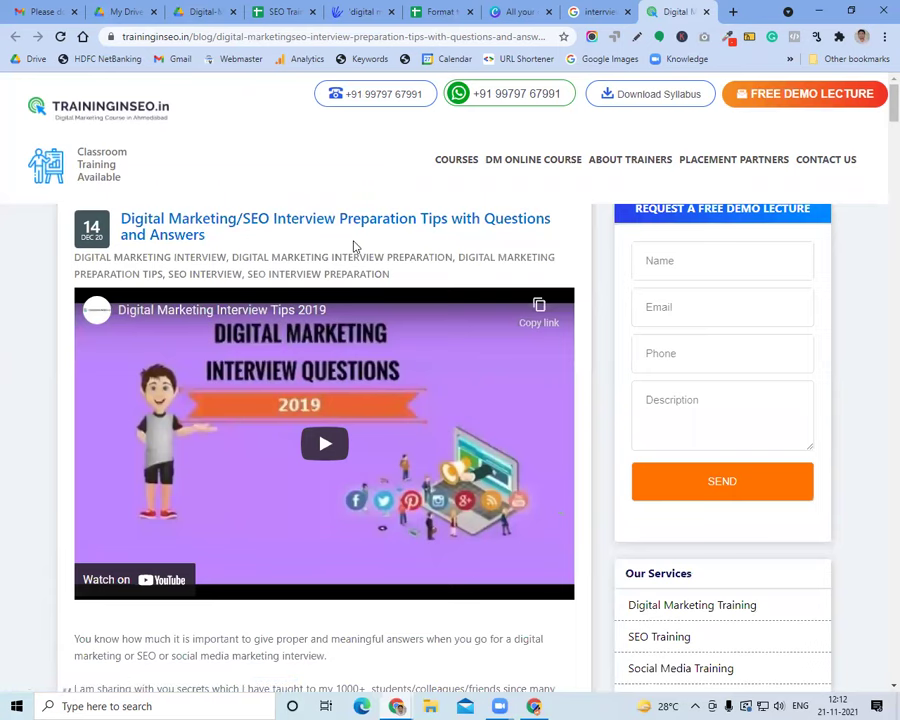
{"action": "scroll", "coordinate": [378, 294], "scroll_direction": "down", "scroll_amount": 1}
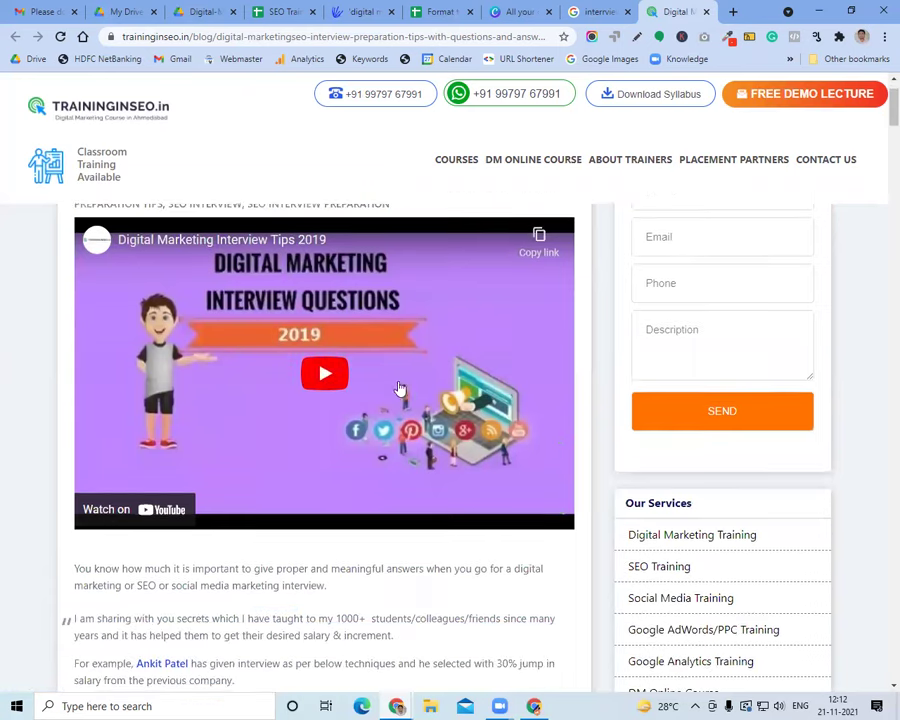
{"action": "scroll", "coordinate": [410, 394], "scroll_direction": "down", "scroll_amount": 3}
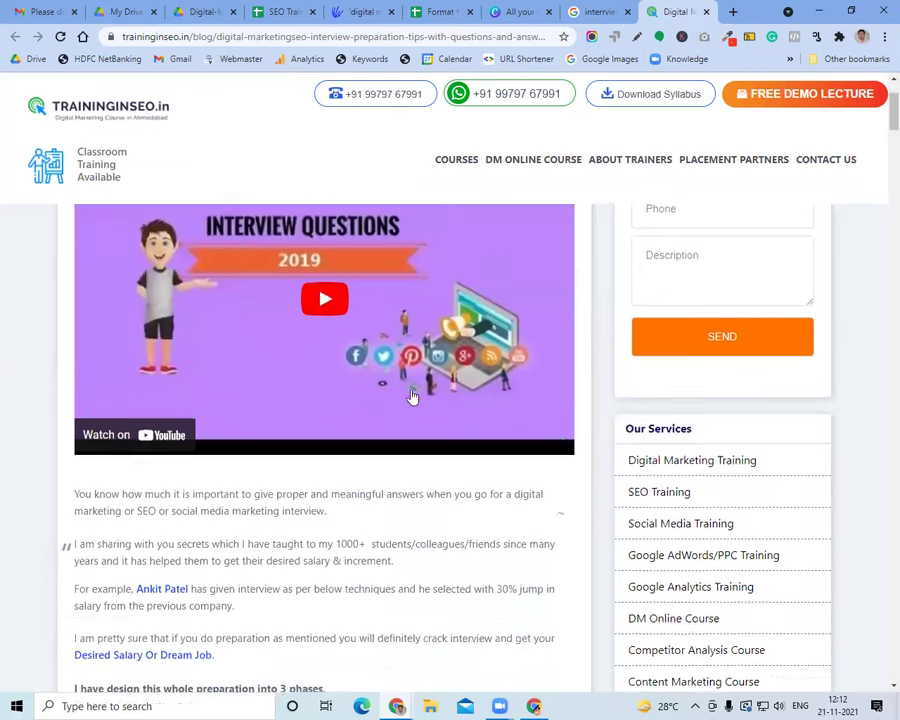
{"action": "scroll", "coordinate": [410, 394], "scroll_direction": "up", "scroll_amount": 2}
{"action": "scroll", "coordinate": [396, 390], "scroll_direction": "down", "scroll_amount": 4}
{"action": "scroll", "coordinate": [400, 408], "scroll_direction": "down", "scroll_amount": 20}
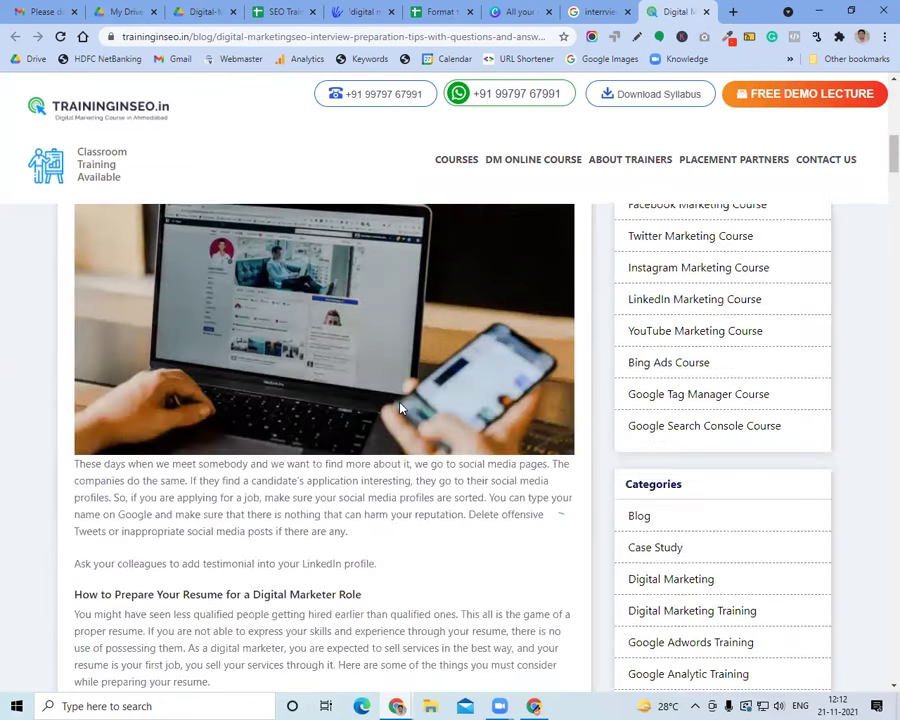
{"action": "scroll", "coordinate": [400, 408], "scroll_direction": "down", "scroll_amount": 15}
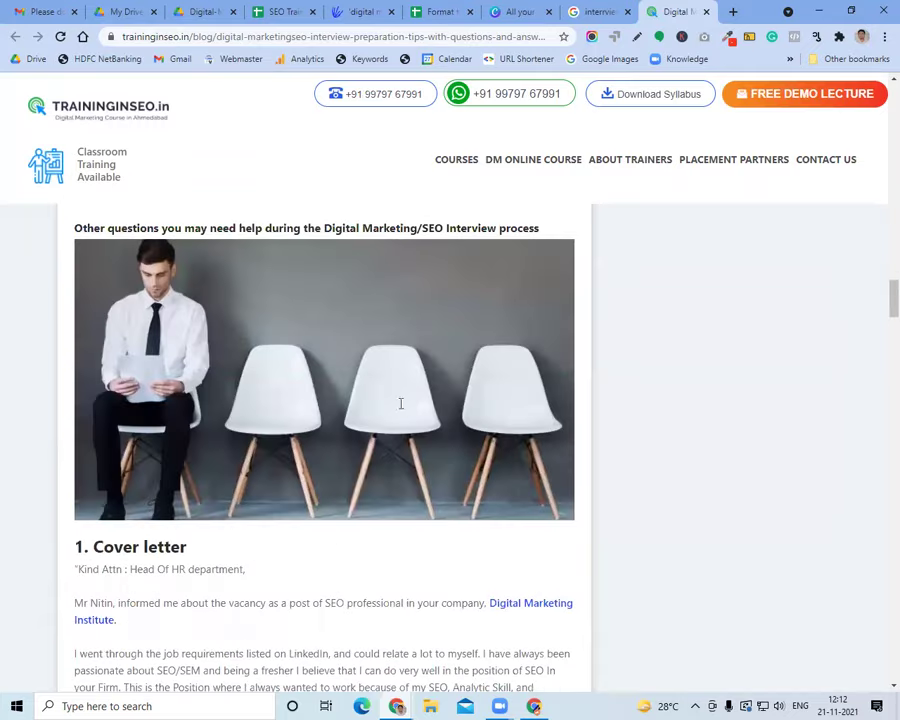
{"action": "scroll", "coordinate": [400, 408], "scroll_direction": "up", "scroll_amount": 5}
{"action": "scroll", "coordinate": [400, 408], "scroll_direction": "up", "scroll_amount": 3}
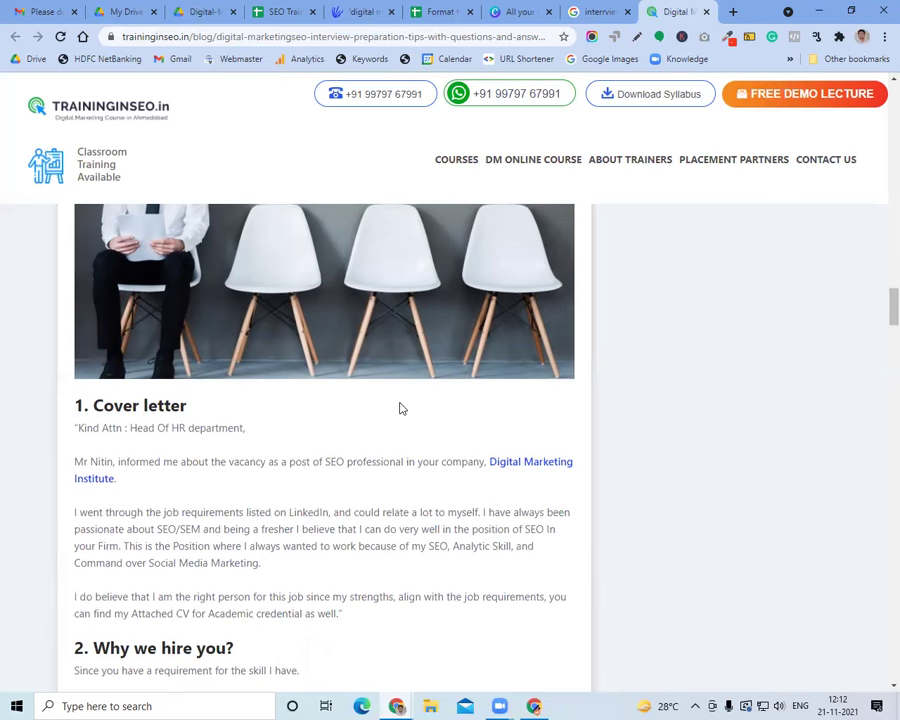
{"action": "scroll", "coordinate": [399, 408], "scroll_direction": "down", "scroll_amount": 2}
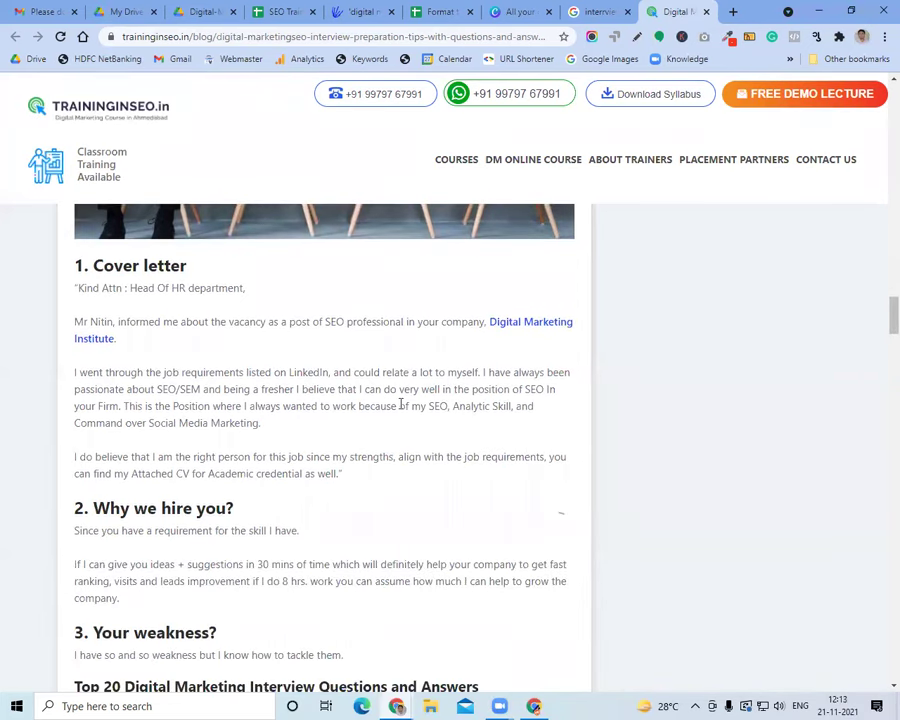
{"action": "left_click", "coordinate": [208, 11]}
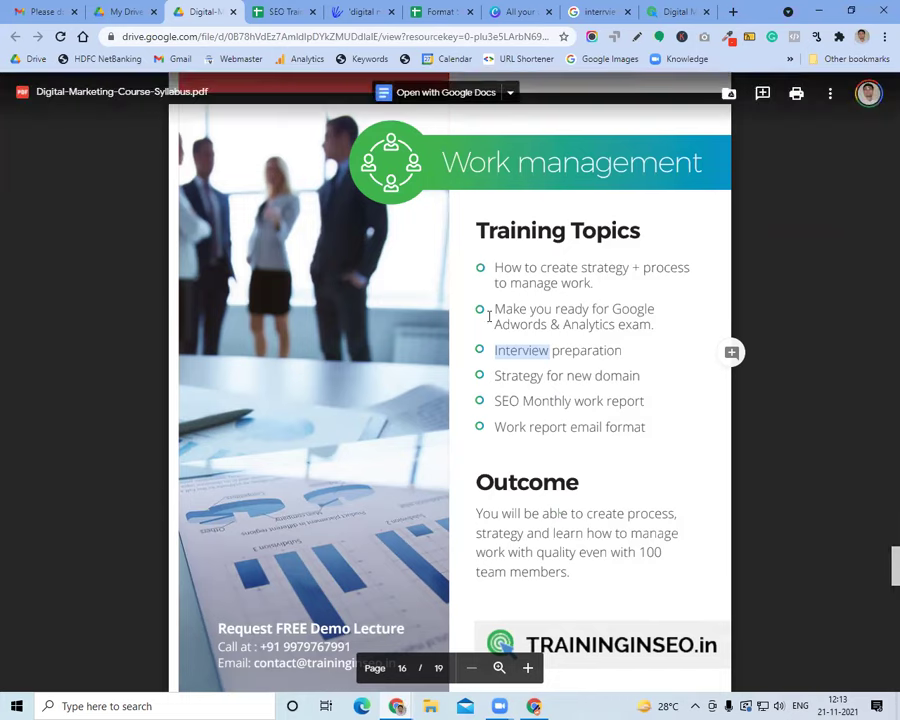
Jot down the institute's phone number in a new tab, then return to the interview article's homepage
{"action": "left_click", "coordinate": [731, 12]}
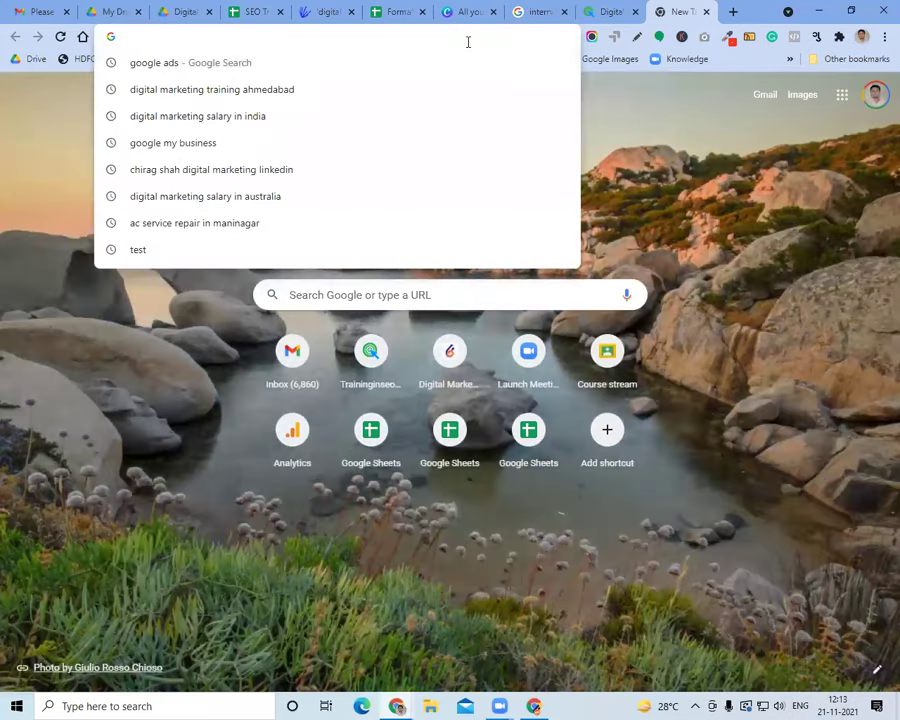
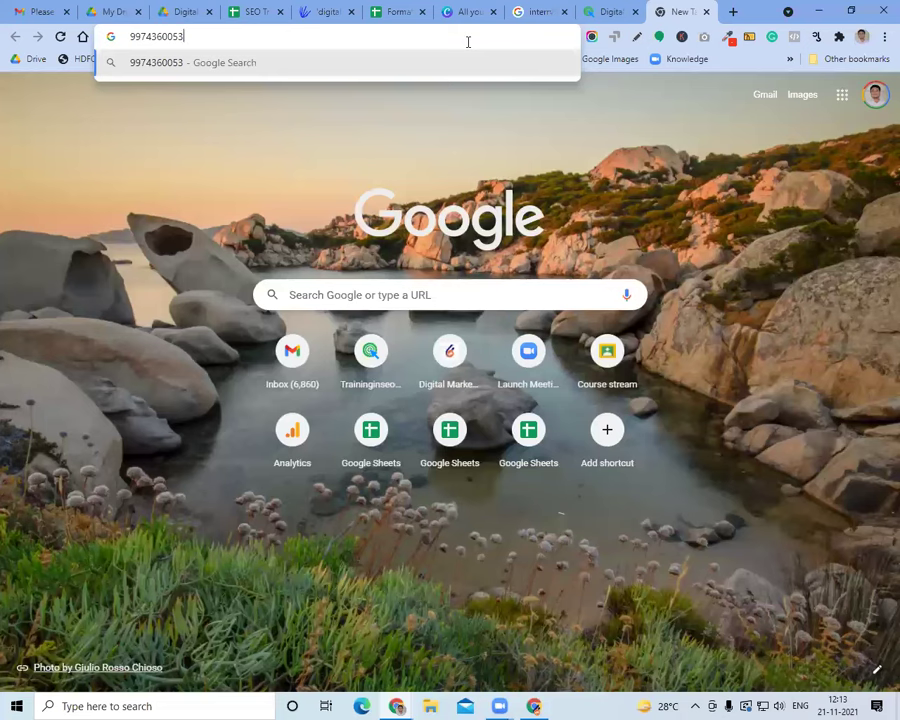
{"action": "key", "text": "ctrl+a"}
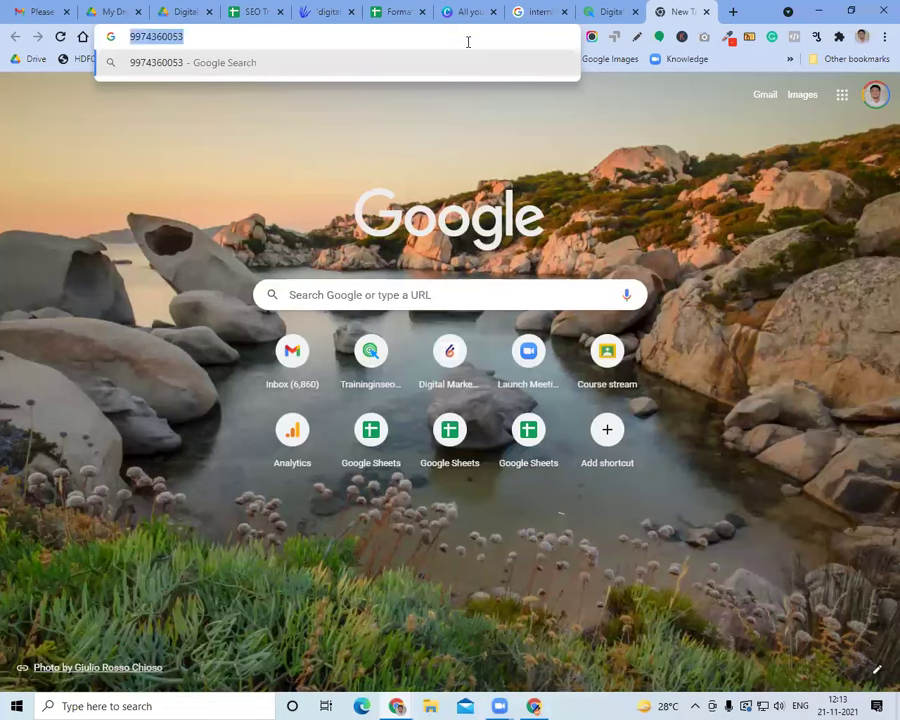
{"action": "left_click", "coordinate": [610, 13]}
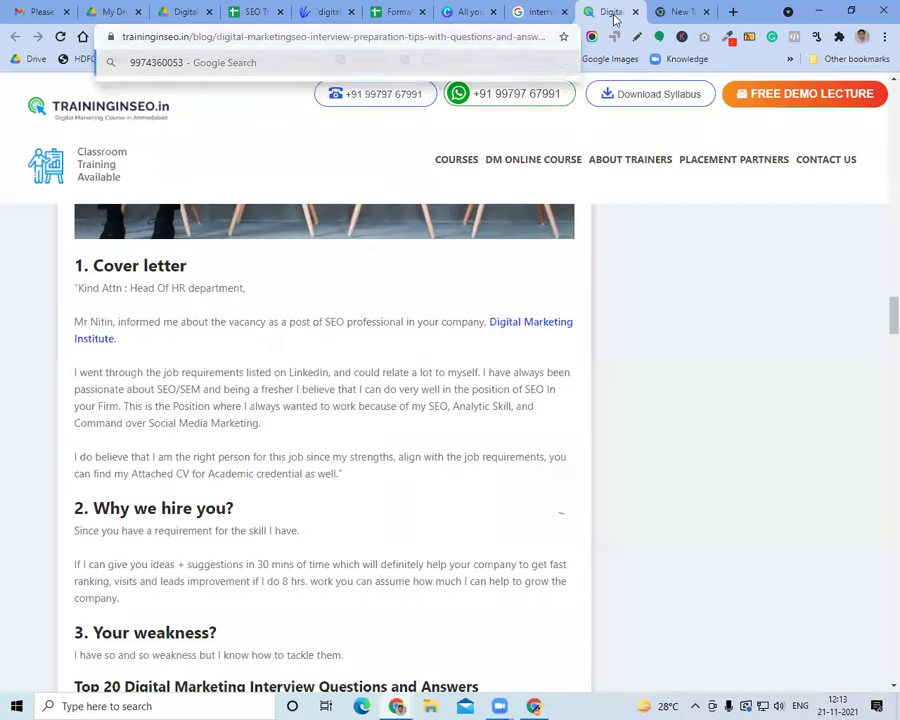
{"action": "left_click", "coordinate": [115, 115]}
Find 'payment' on the traininginseo.in homepage and open the Course Payment link
{"action": "scroll", "coordinate": [300, 360], "scroll_direction": "down", "scroll_amount": 1}
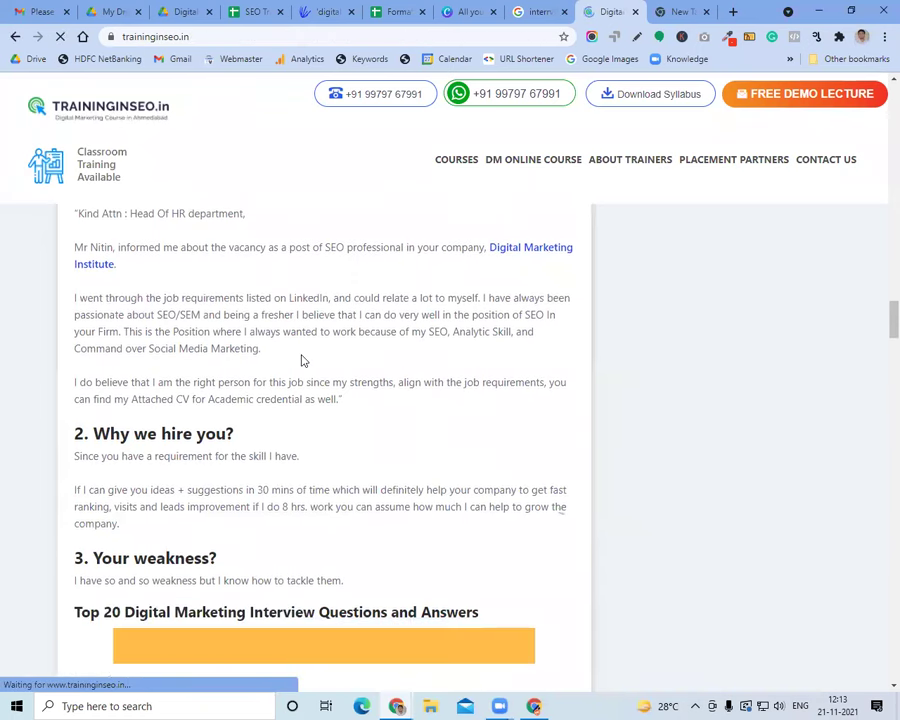
{"action": "scroll", "coordinate": [304, 360], "scroll_direction": "down", "scroll_amount": 5}
{"action": "scroll", "coordinate": [500, 484], "scroll_direction": "down", "scroll_amount": 10}
{"action": "scroll", "coordinate": [540, 515], "scroll_direction": "down", "scroll_amount": 10}
{"action": "key", "text": "ctrl+f"}
{"action": "type", "text": "pay"}
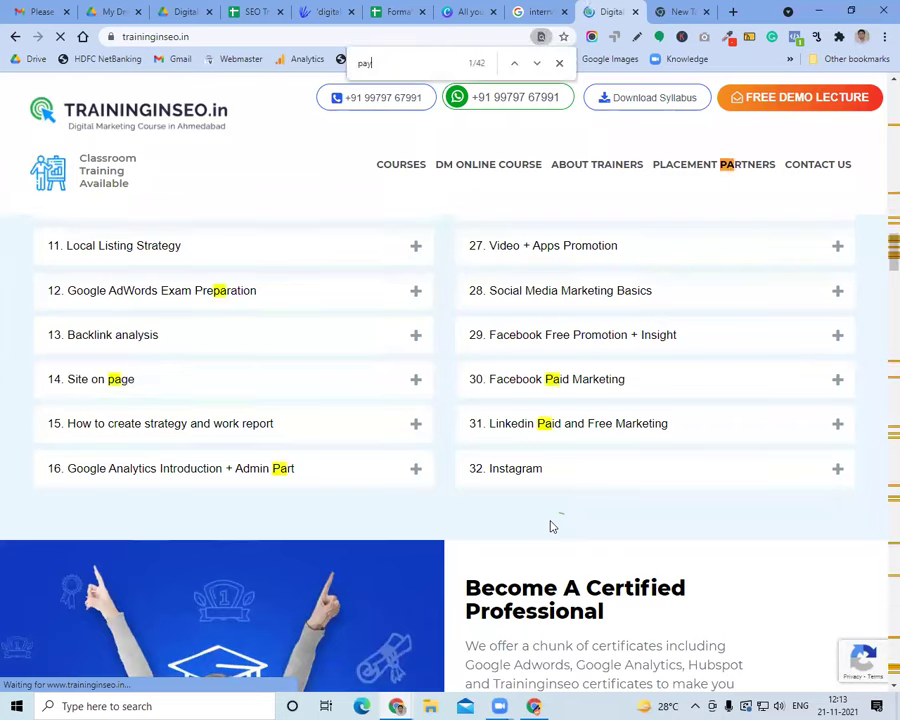
{"action": "type", "text": "ment"}
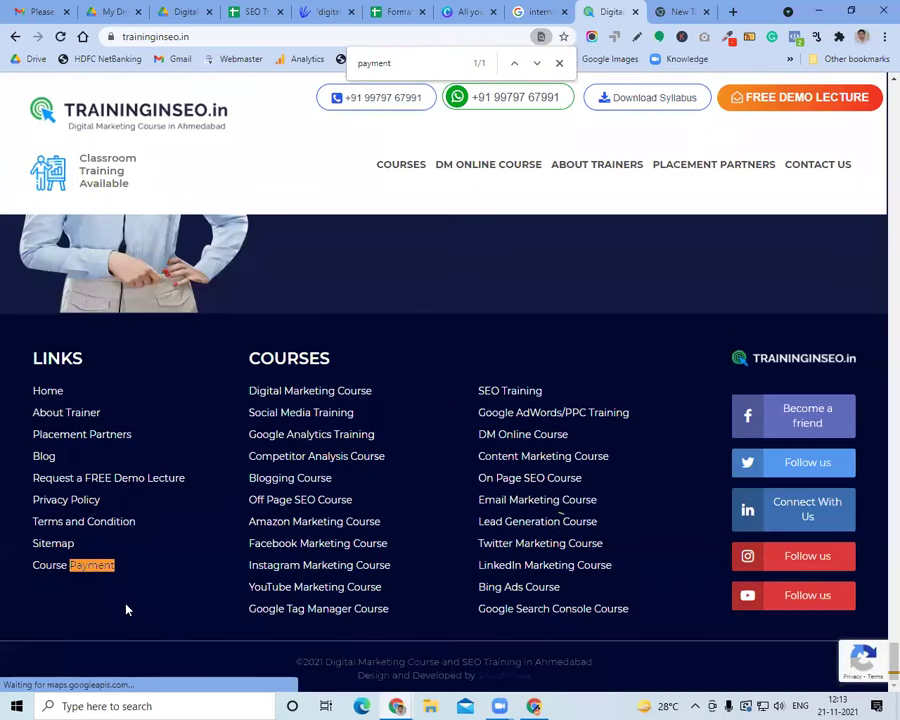
{"action": "key", "text": "ctrl+Return"}
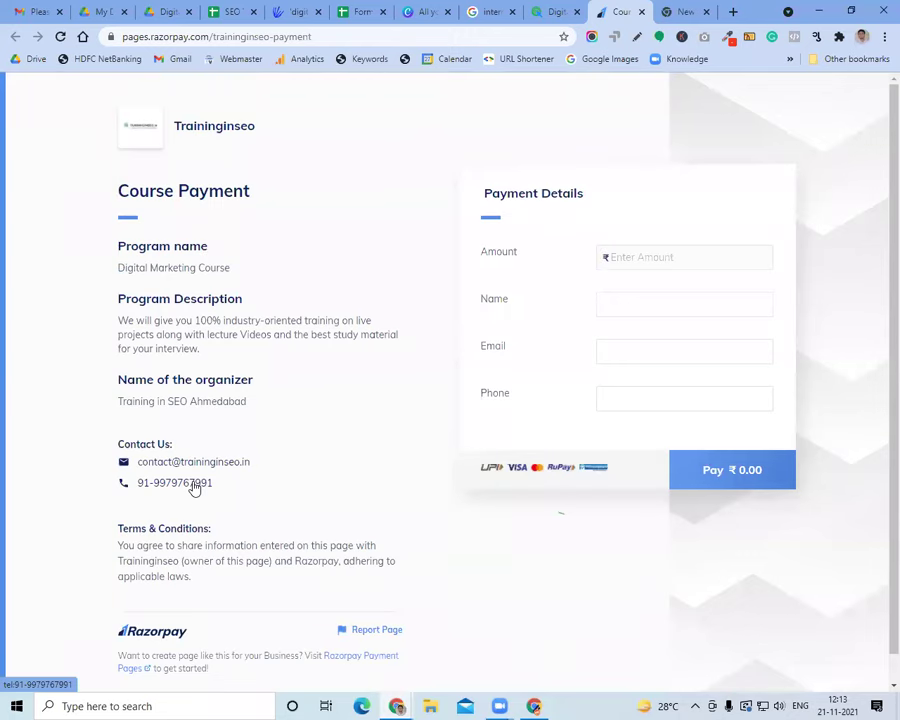
Select the organizer name 'Training in SEO Ahmedabad' on the Razorpay payment page
{"action": "double_click", "coordinate": [243, 402]}
{"action": "left_click", "coordinate": [243, 402]}
{"action": "triple_click", "coordinate": [263, 402]}
{"action": "left_click", "coordinate": [264, 403]}
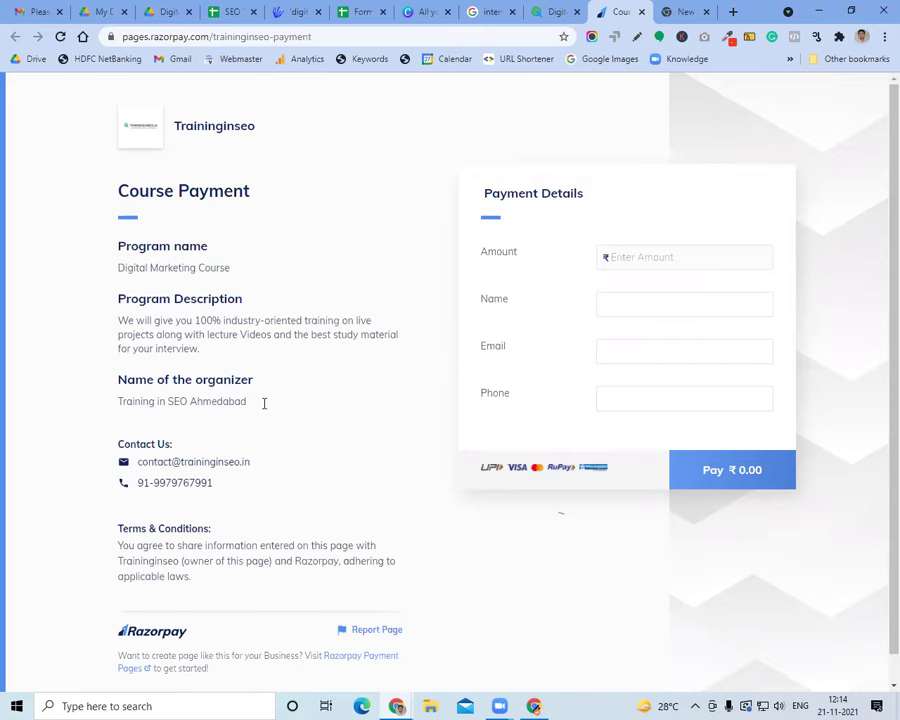
{"action": "triple_click", "coordinate": [264, 403]}
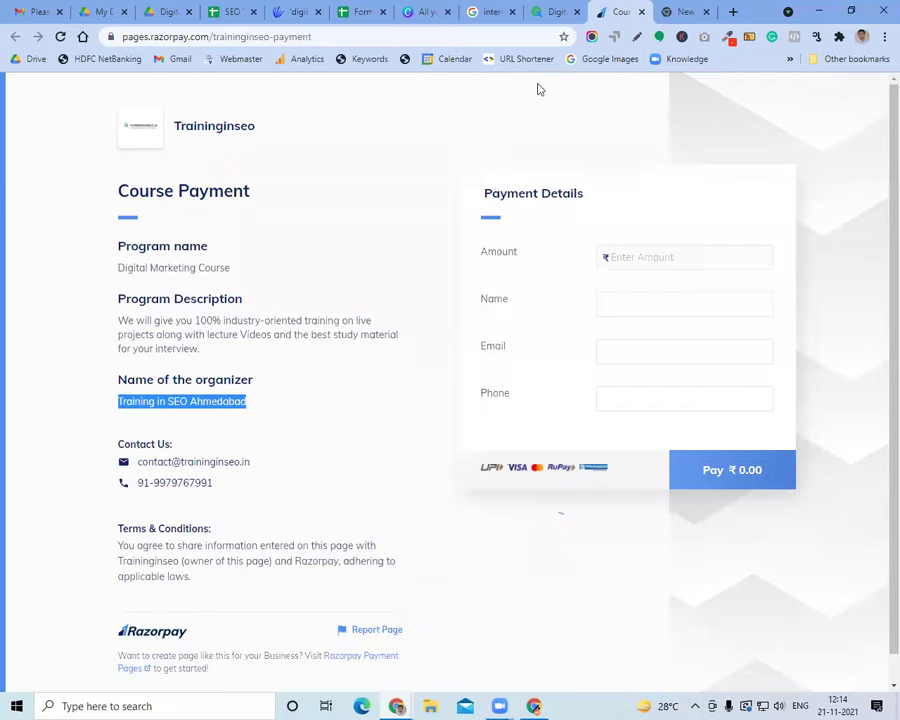
{"action": "left_click", "coordinate": [700, 10]}
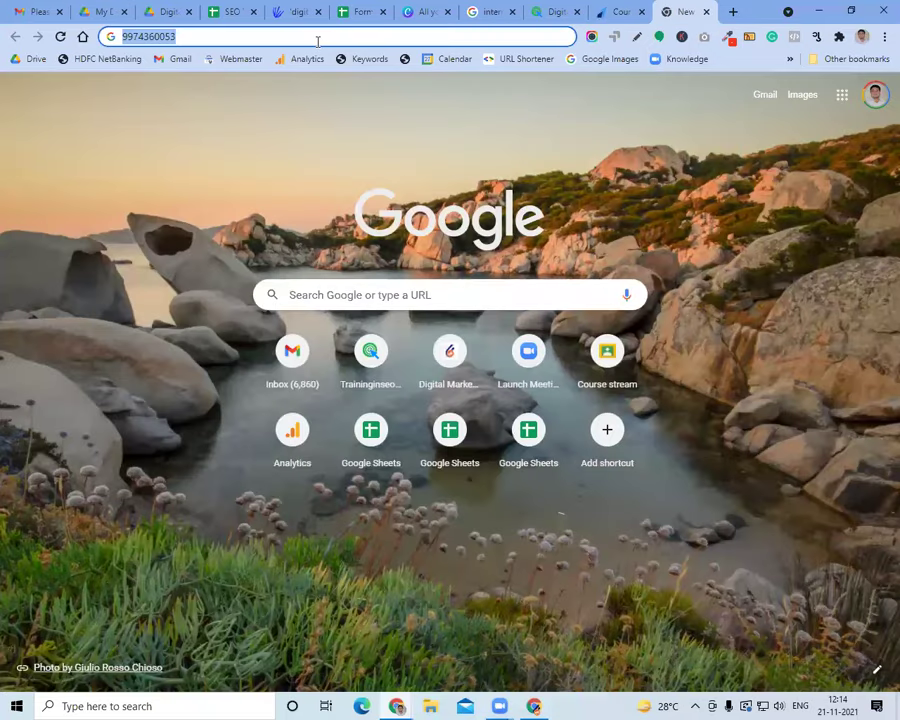
Search Google for 'traininginseo'
{"action": "type", "text": "tra"}
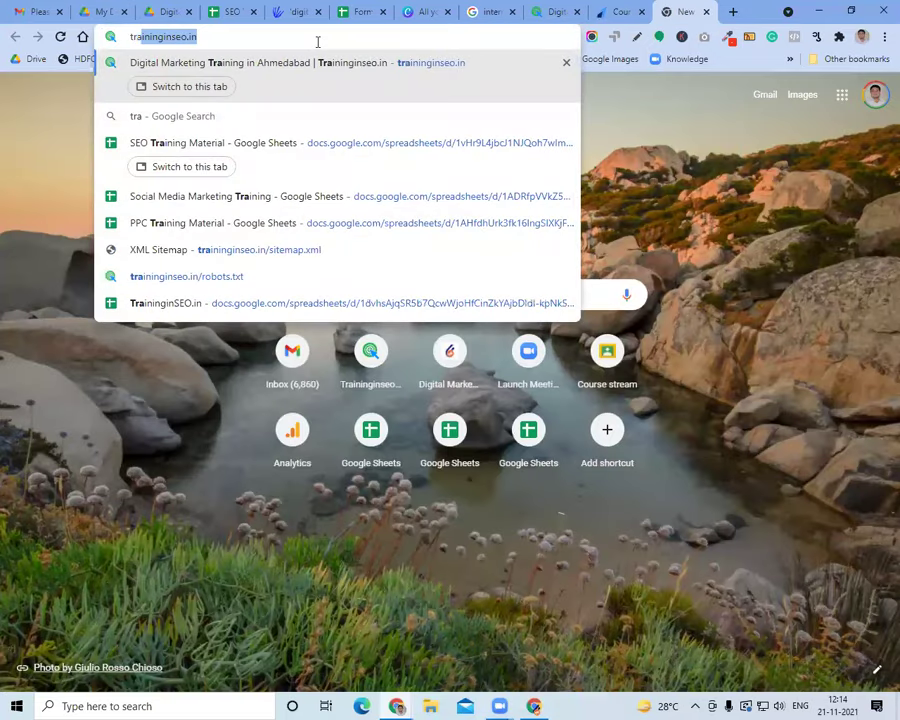
{"action": "key", "text": "Right"}
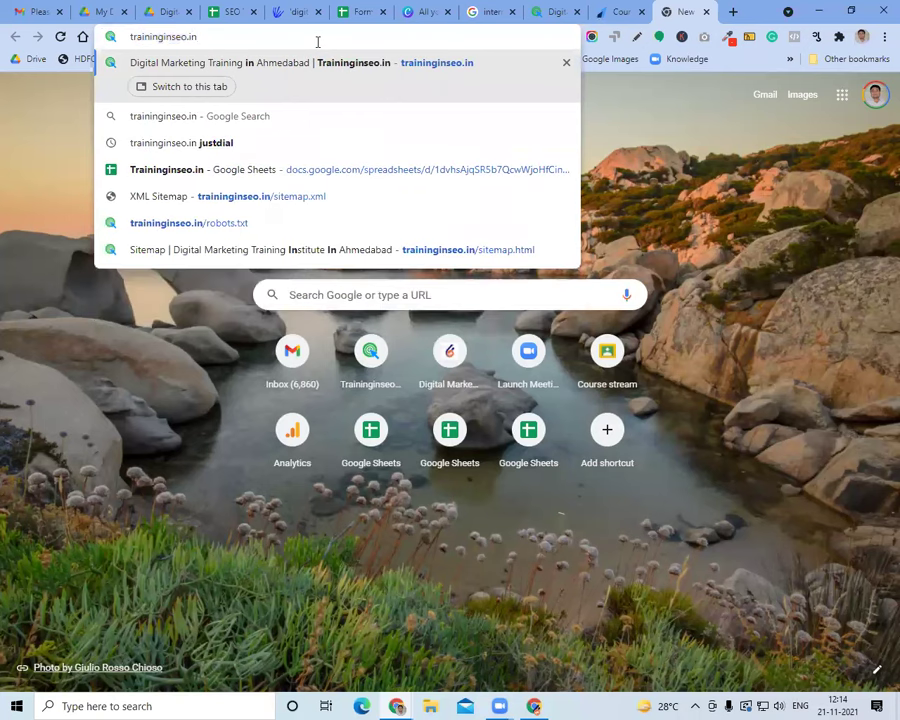
{"action": "key", "text": "BackSpace"}
{"action": "key", "text": "BackSpace"}
{"action": "key", "text": "BackSpace"}
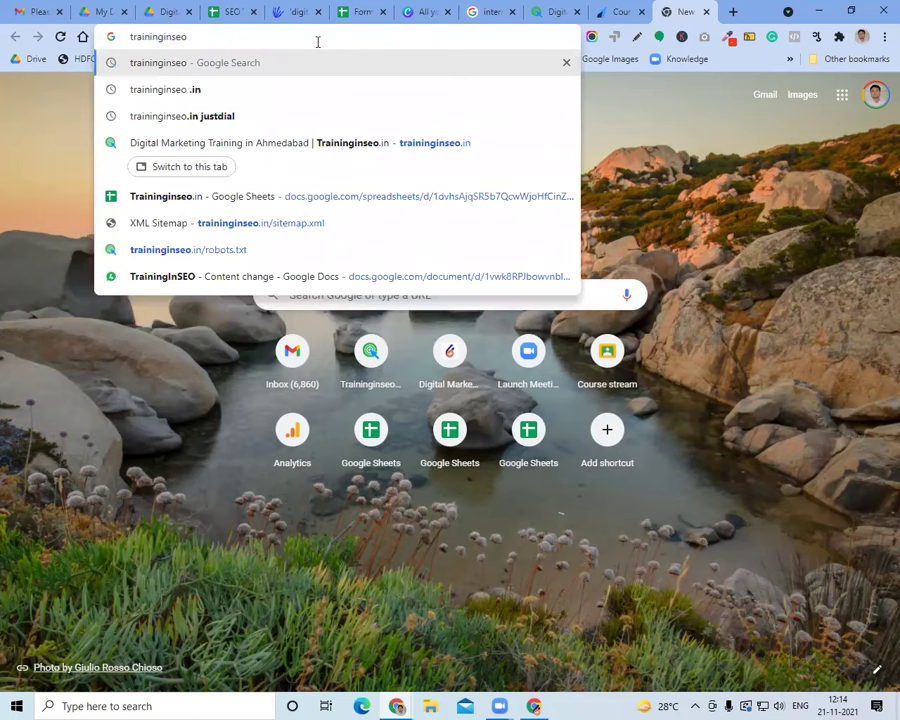
{"action": "type", "text": "go"}
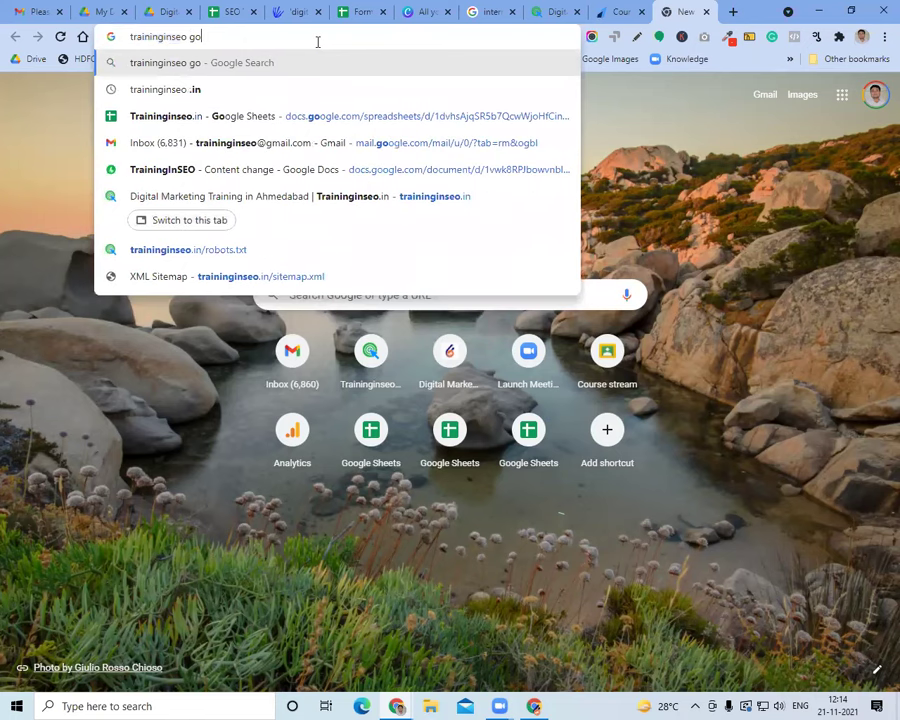
{"action": "key", "text": "BackSpace"}
{"action": "key", "text": "BackSpace"}
{"action": "key", "text": "BackSpace"}
{"action": "key", "text": "Return"}
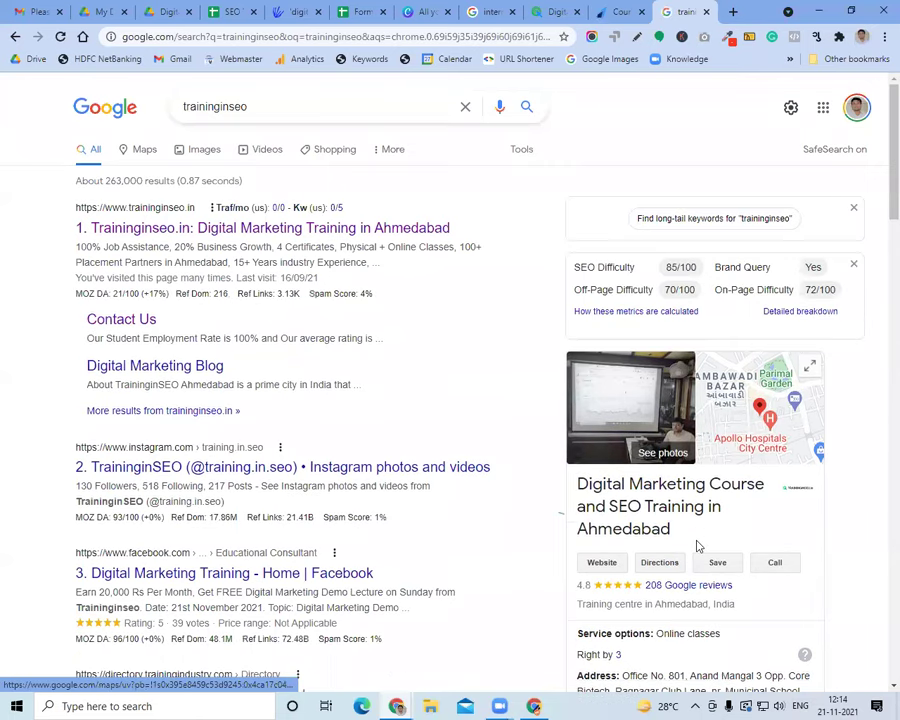
Look over the 208 Google reviews, then close the reviews popup
{"action": "left_click", "coordinate": [702, 592]}
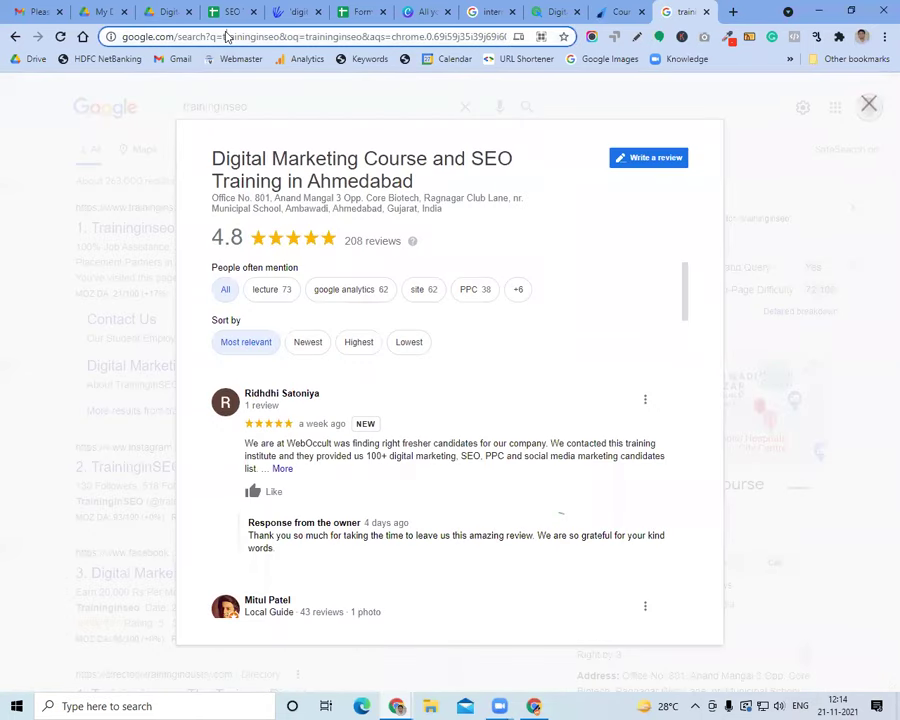
{"action": "left_click", "coordinate": [227, 37]}
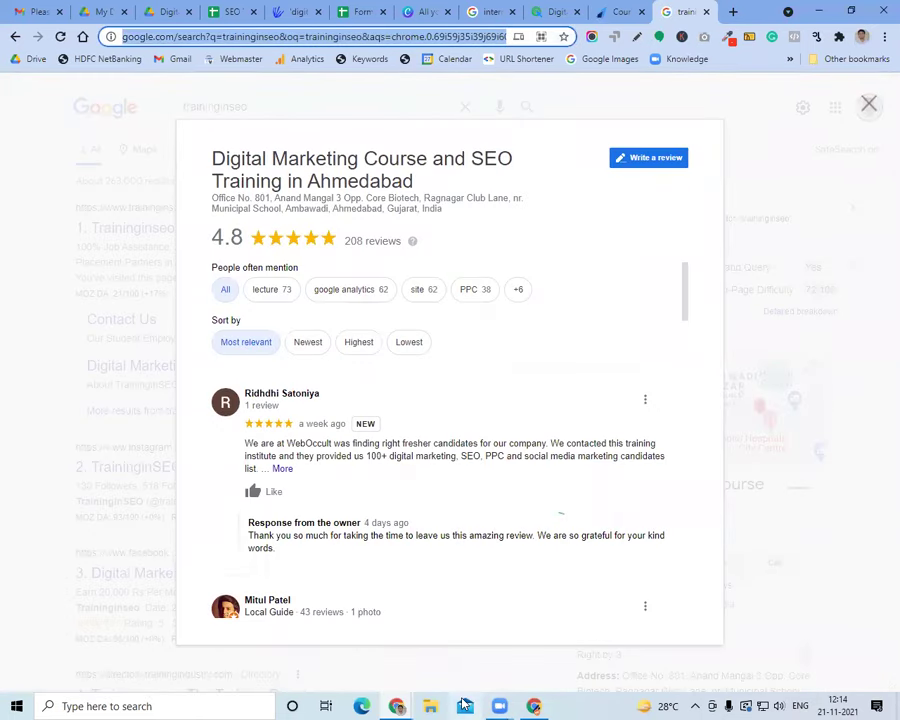
{"action": "left_click", "coordinate": [499, 706]}
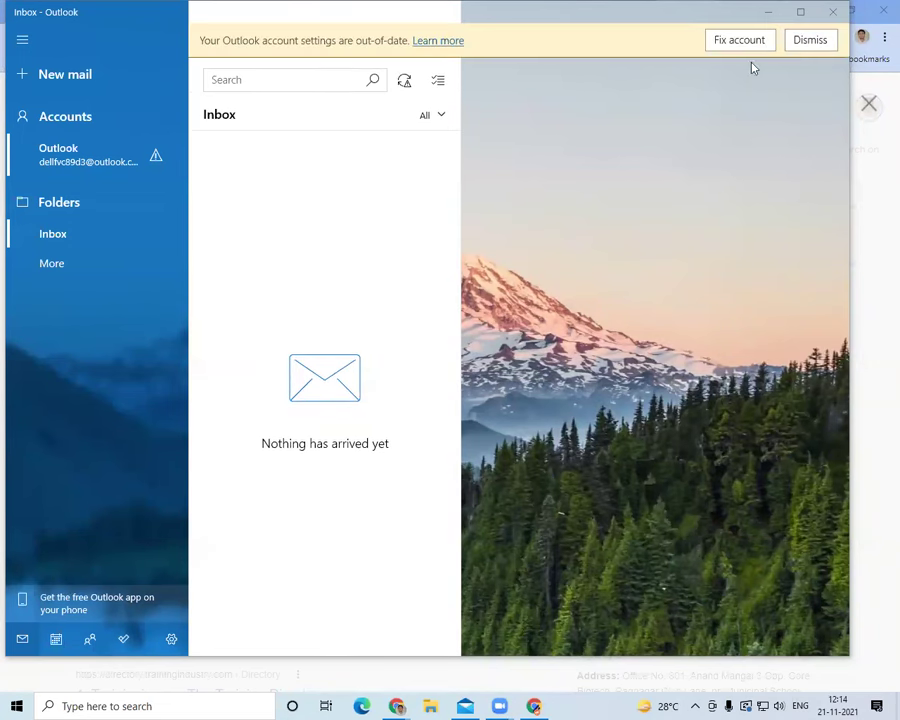
{"action": "left_click", "coordinate": [832, 12]}
{"action": "left_click", "coordinate": [870, 107]}
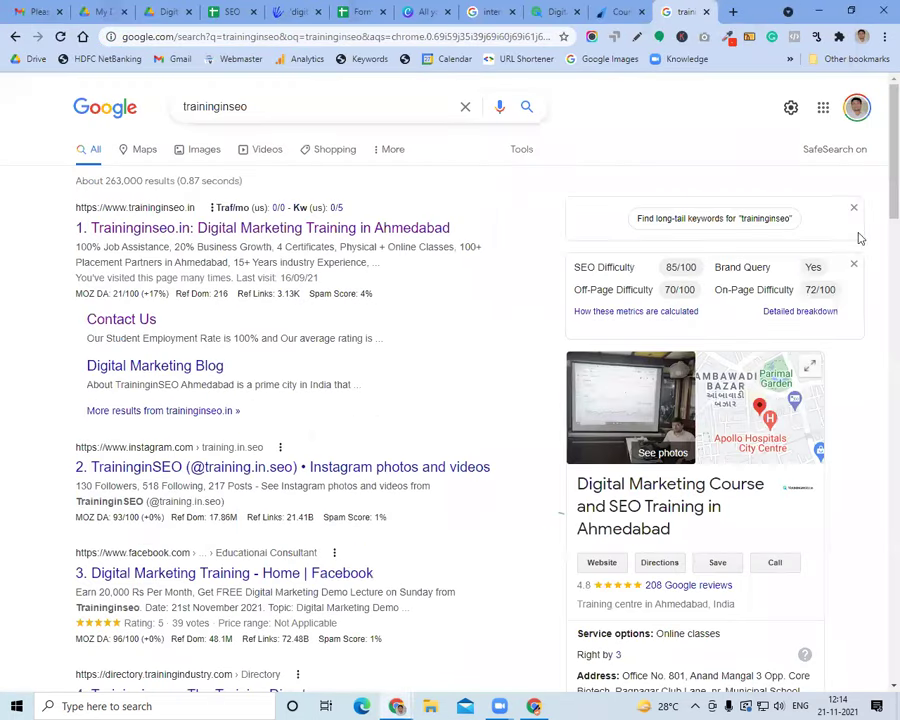